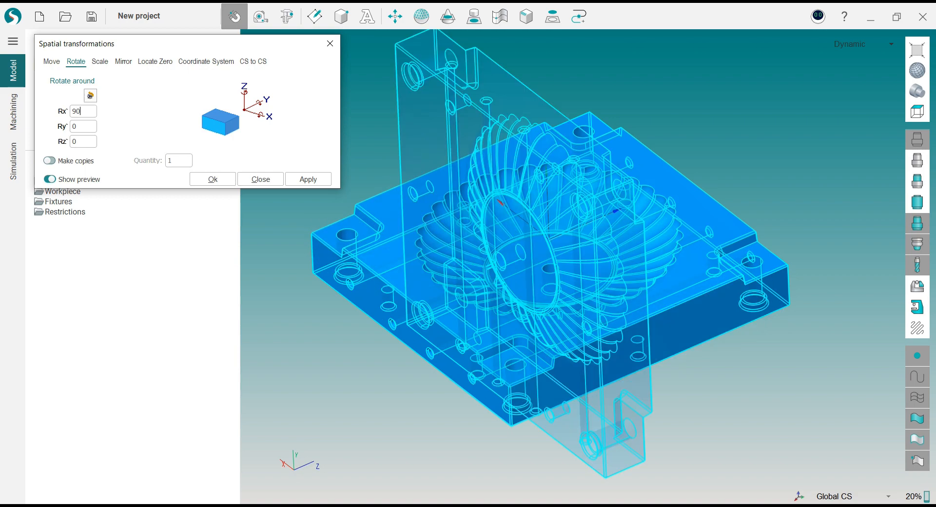
- Rotate the cavity mold part 90° around the X axis so its cavity faces upward
click(212, 179)
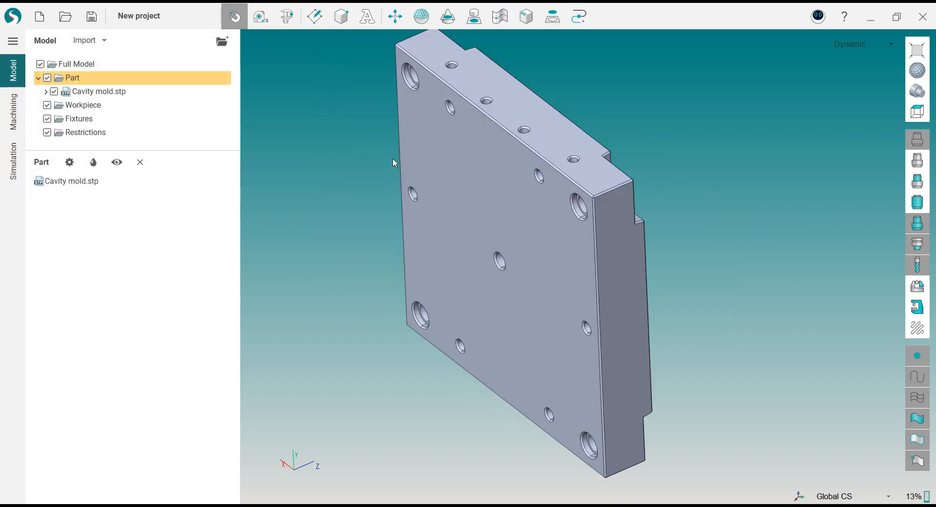
middle_drag(371, 154, 257, 246)
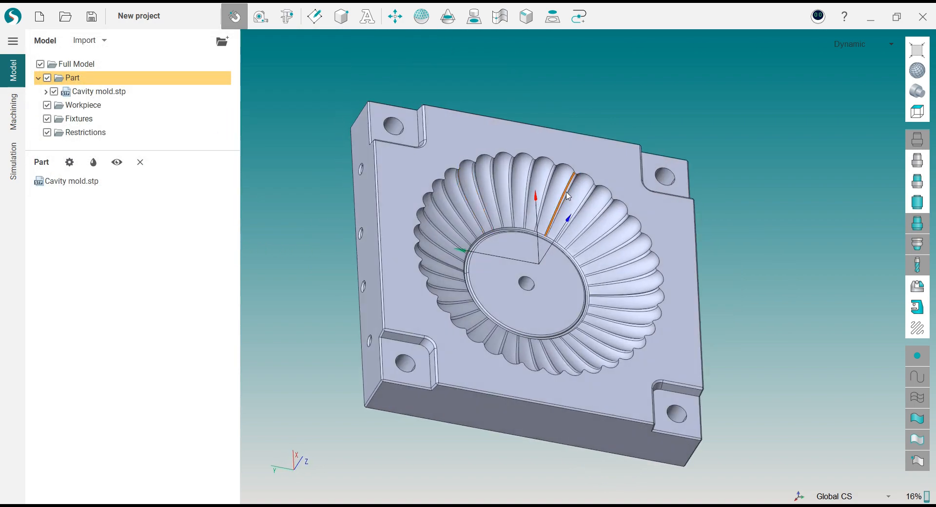
scroll(566, 192, down, 2)
middle_drag(565, 193, 562, 189)
scroll(557, 179, up, 2)
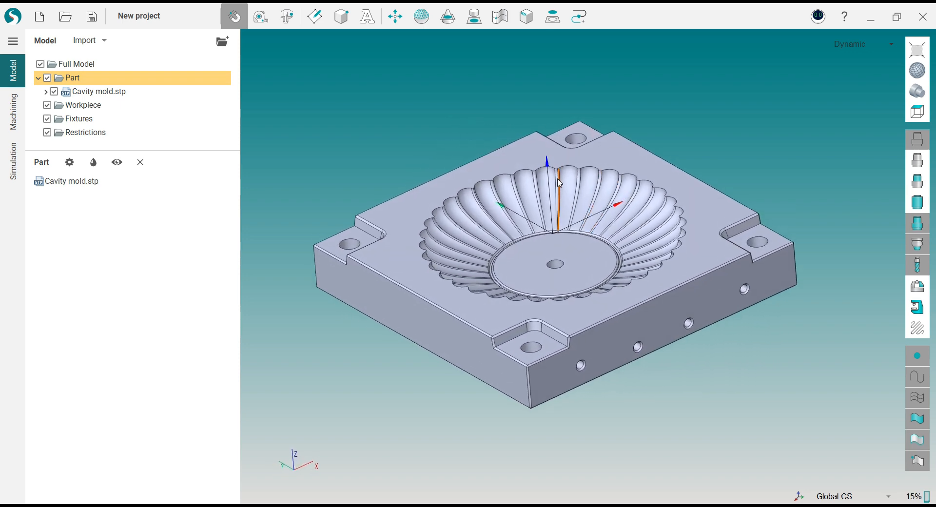
scroll(554, 186, up, 1)
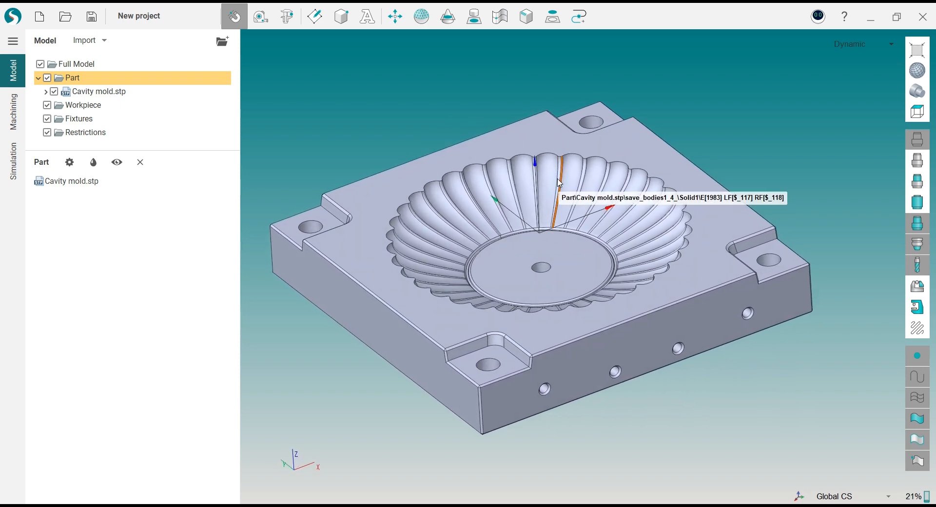
middle_drag(540, 230, 535, 221)
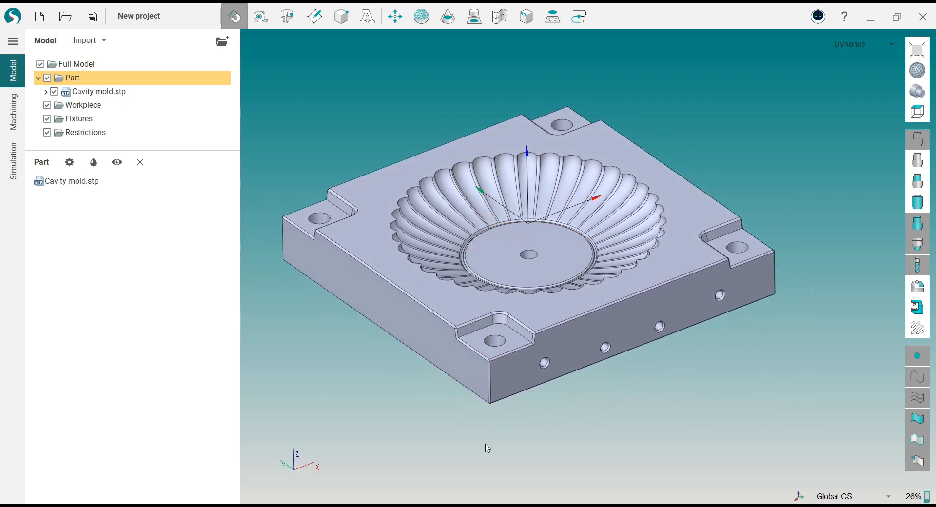
- Select the lower outer perimeter edges of the mold block, including its corner edges, and join them into one curve
scroll(489, 414, up, 4)
middle_drag(500, 411, 510, 379)
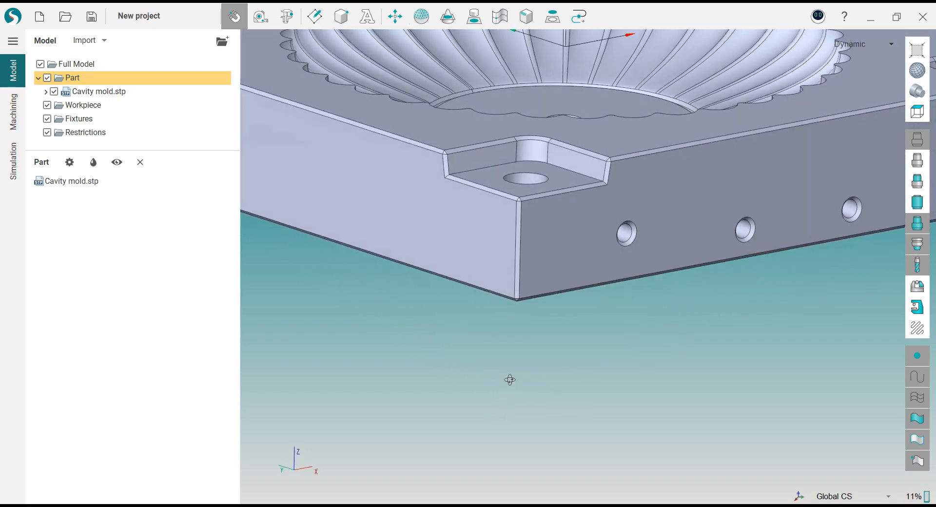
scroll(521, 300, up, 5)
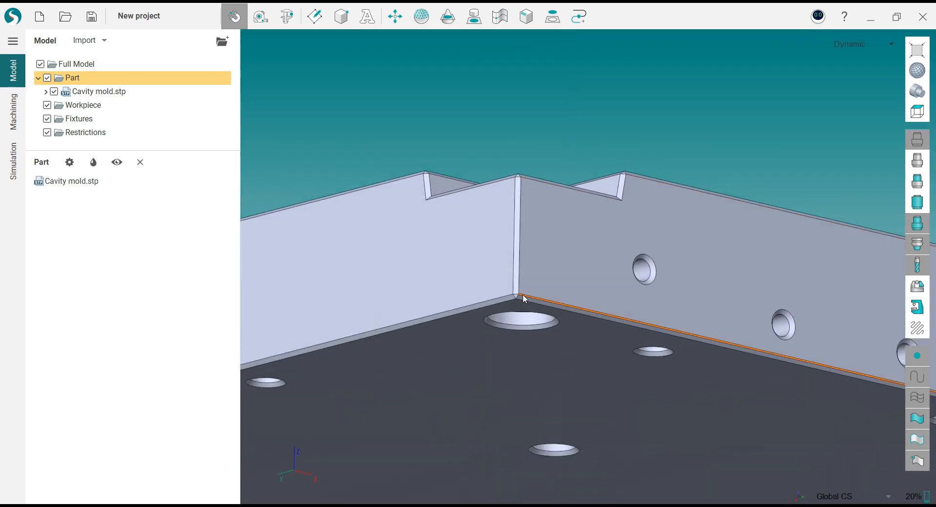
scroll(516, 293, up, 3)
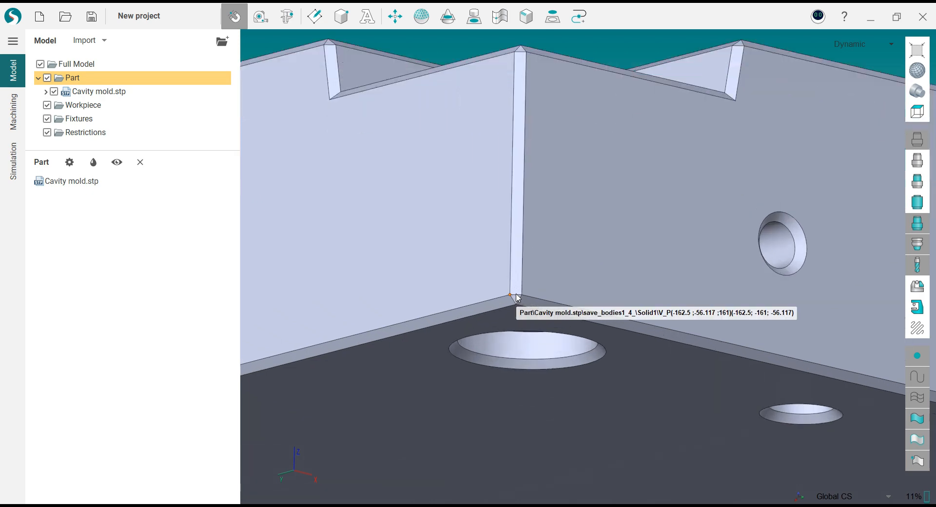
click(508, 298)
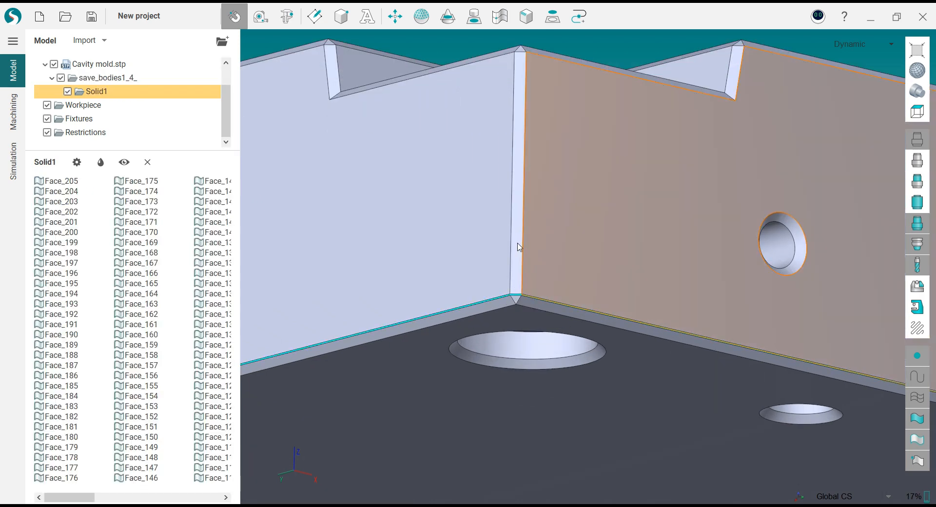
scroll(467, 195, down, 5)
middle_drag(467, 196, 551, 266)
scroll(550, 259, up, 5)
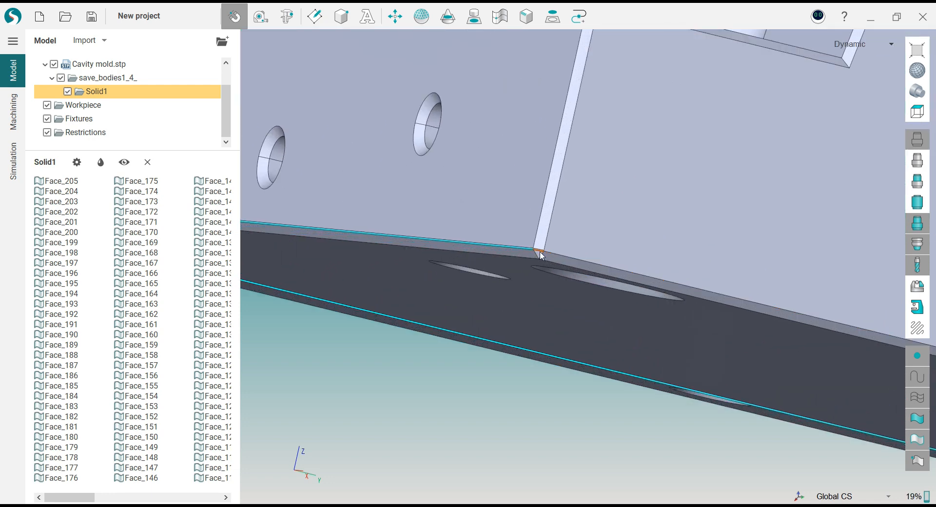
scroll(460, 222, down, 7)
middle_drag(680, 247, 750, 277)
scroll(850, 309, up, 2)
scroll(849, 308, up, 4)
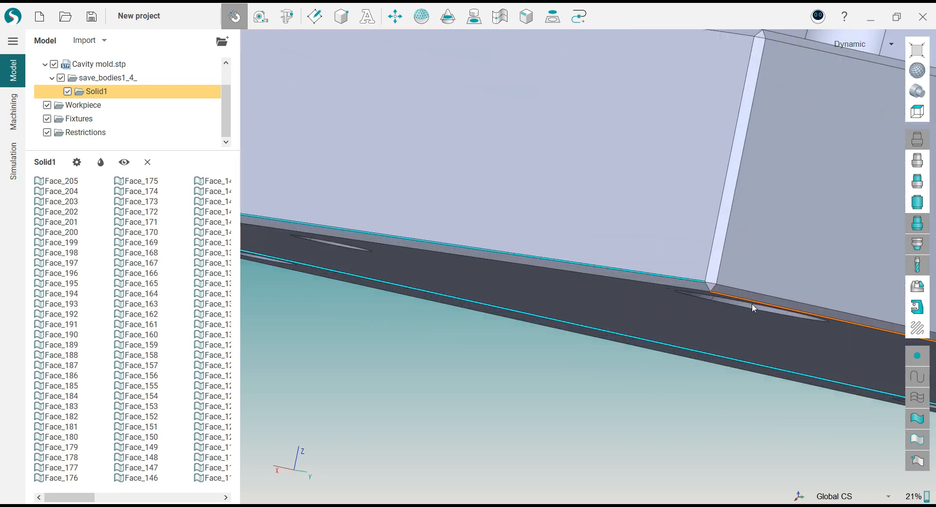
scroll(433, 231, down, 5)
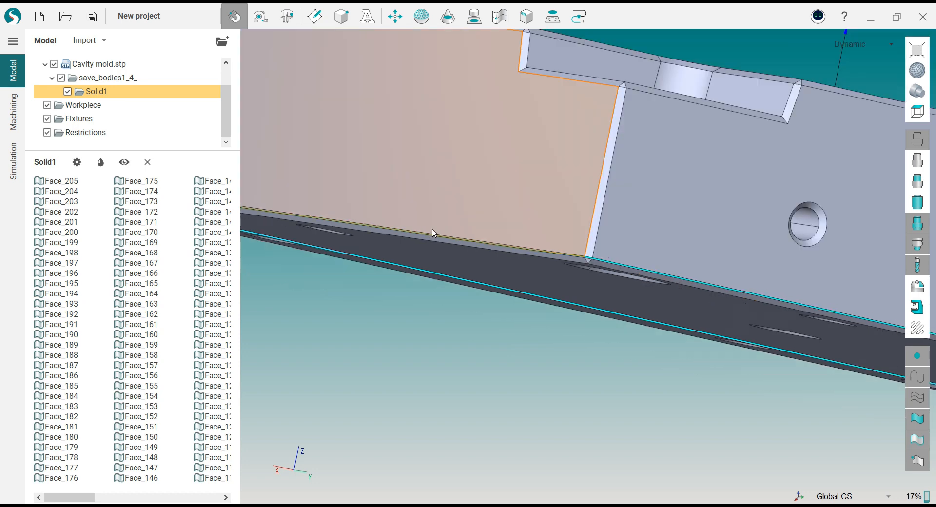
middle_drag(626, 243, 502, 207)
scroll(790, 329, up, 6)
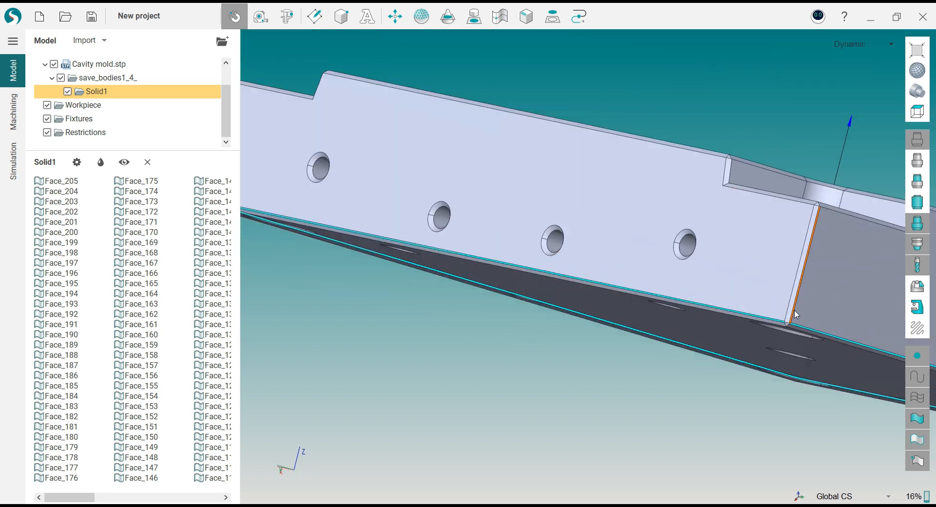
scroll(551, 234, down, 5)
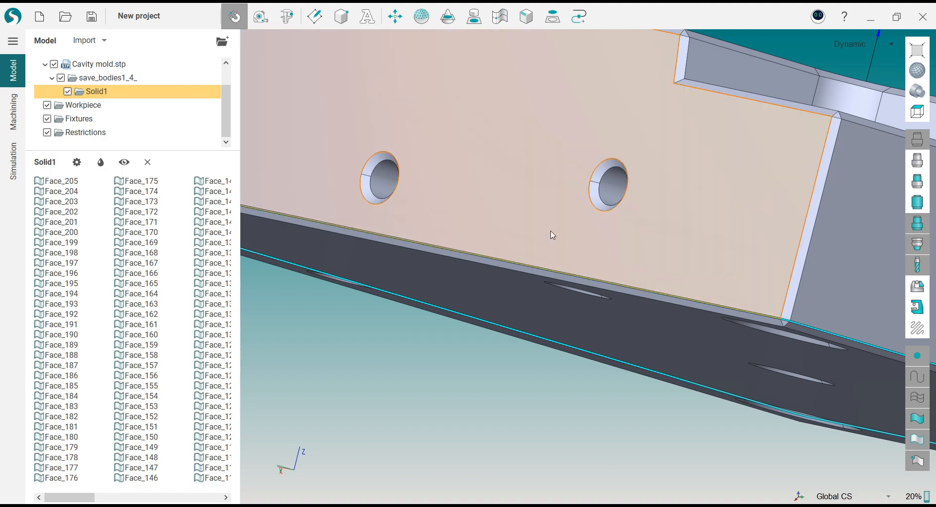
middle_drag(551, 234, 524, 272)
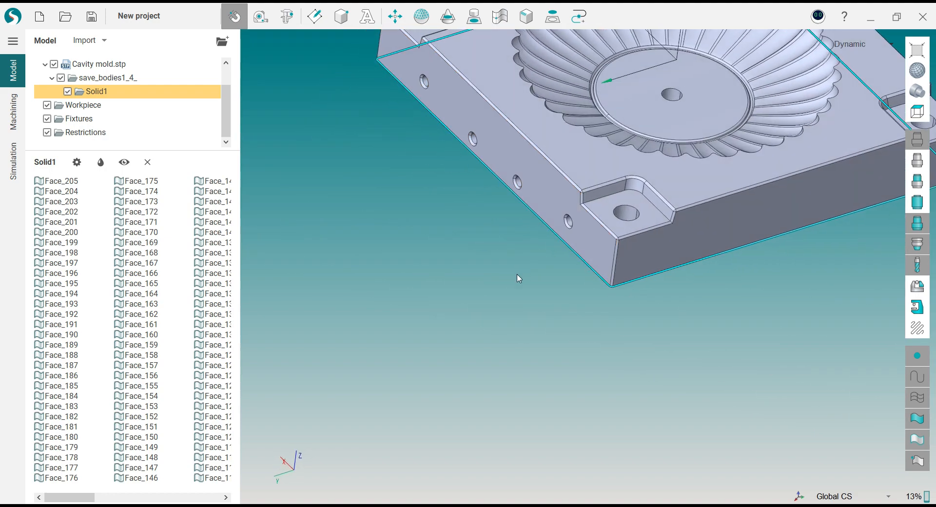
scroll(518, 285, down, 5)
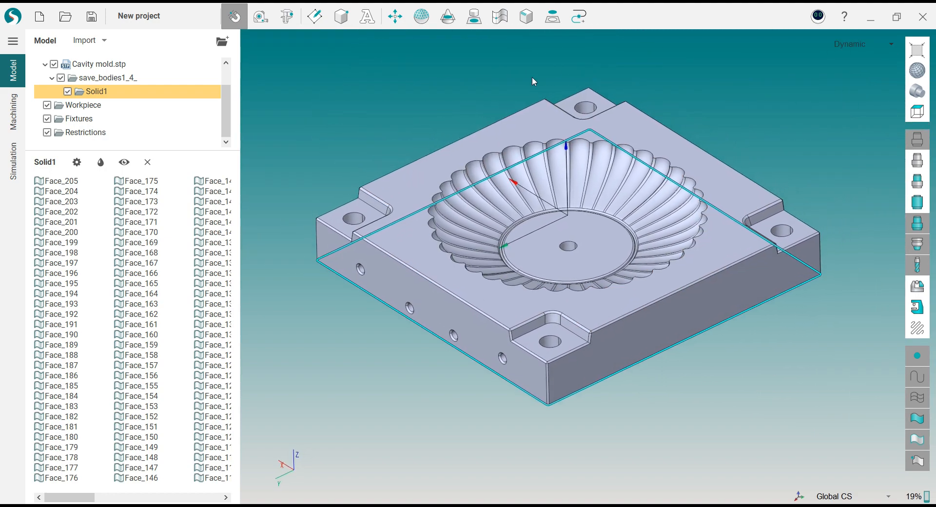
click(579, 18)
click(676, 167)
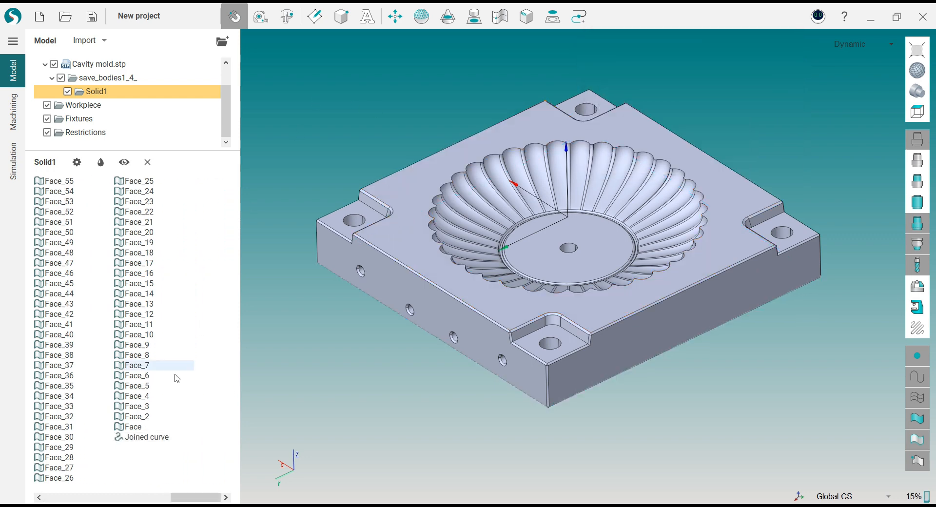
- Move the joined curve from the Solid1 group into the Workpiece group and check which contour it covers
click(153, 438)
right_click(154, 444)
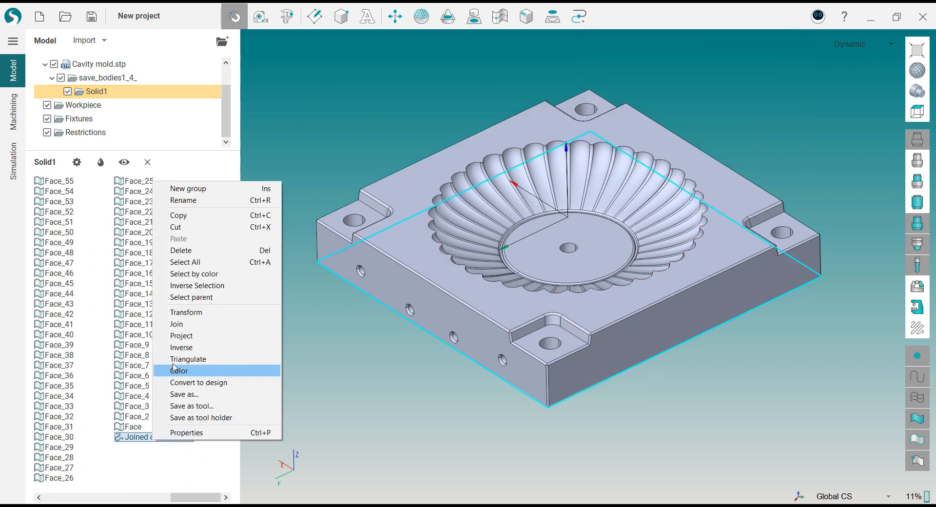
click(205, 228)
click(83, 105)
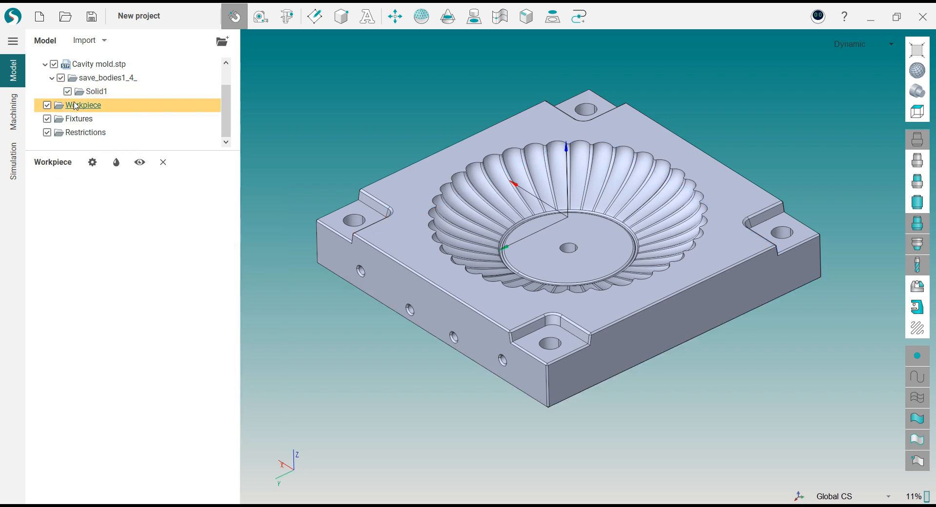
right_click(101, 245)
click(138, 306)
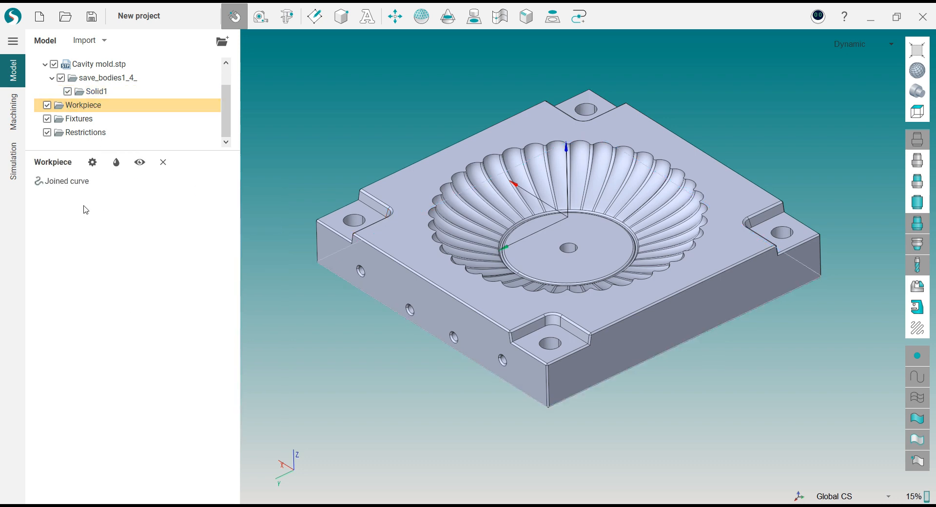
click(75, 182)
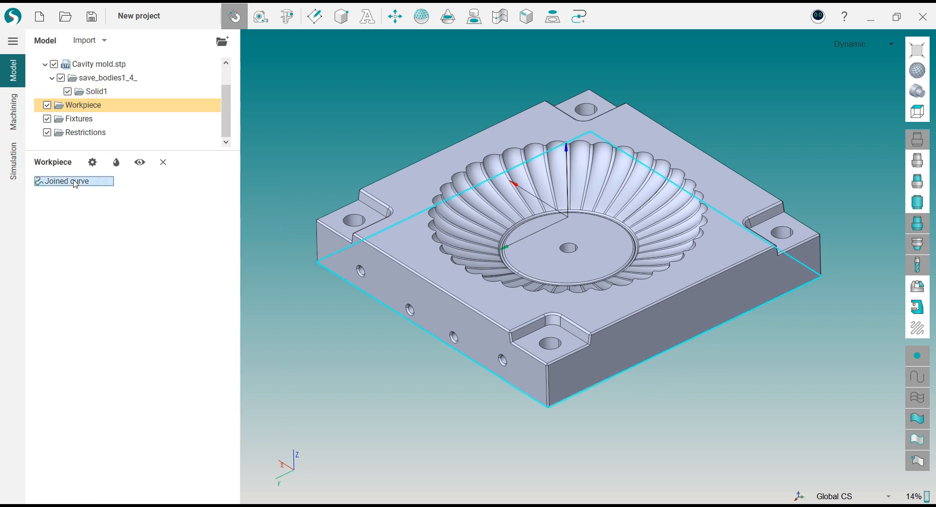
click(397, 99)
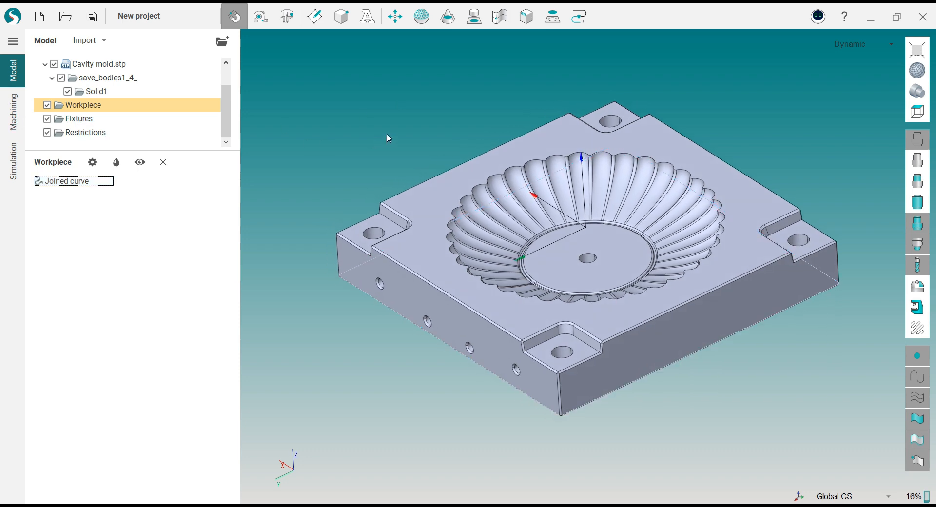
- Inspect the central hole's diameter and depth, and check a fluted face of the cavity
middle_drag(387, 134, 367, 153)
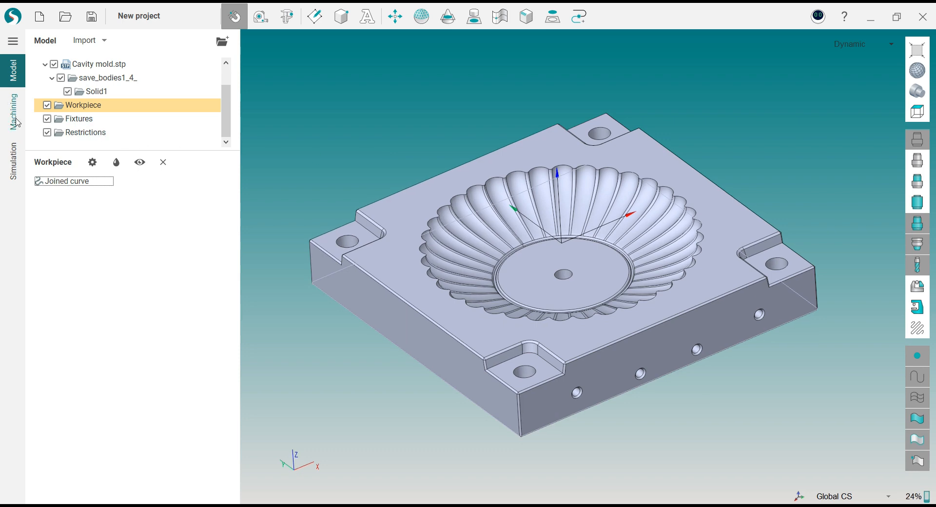
scroll(577, 292, up, 1)
click(560, 272)
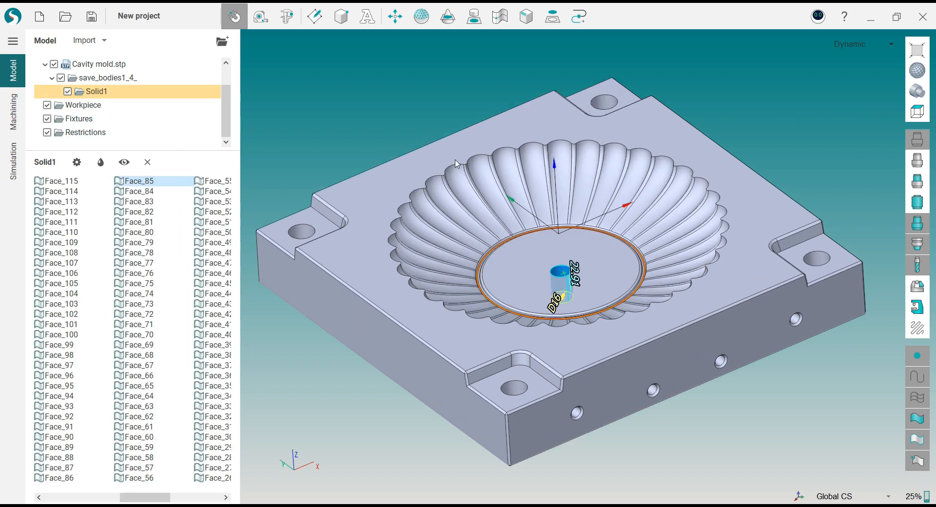
click(399, 120)
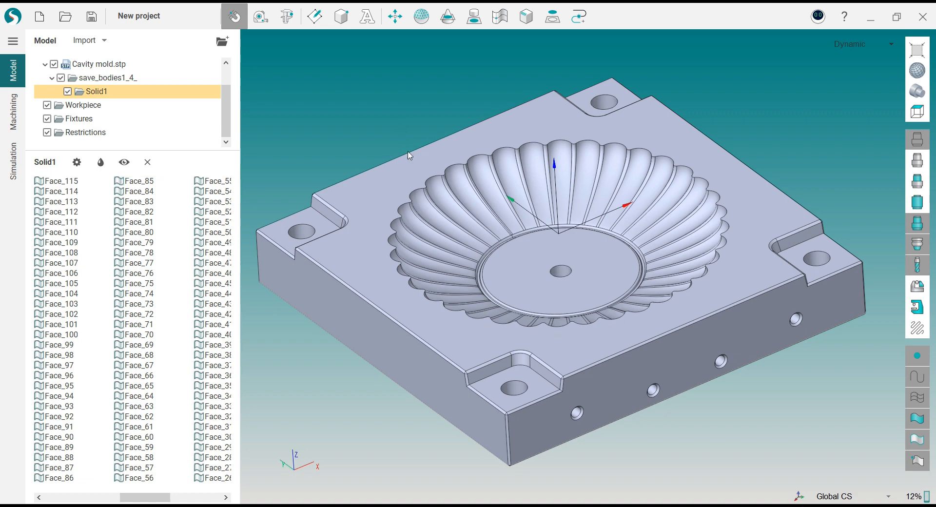
scroll(431, 195, up, 3)
middle_drag(447, 232, 450, 196)
click(450, 196)
scroll(453, 198, down, 4)
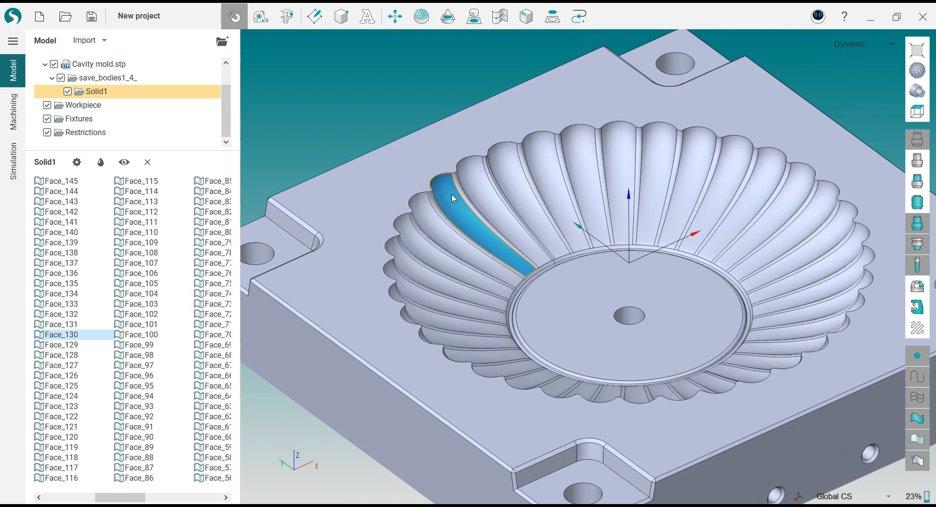
click(384, 122)
- Inspect the diameters and depths of the corner holes and the inner corner radii of the corner pockets
middle_drag(348, 228, 405, 177)
click(317, 207)
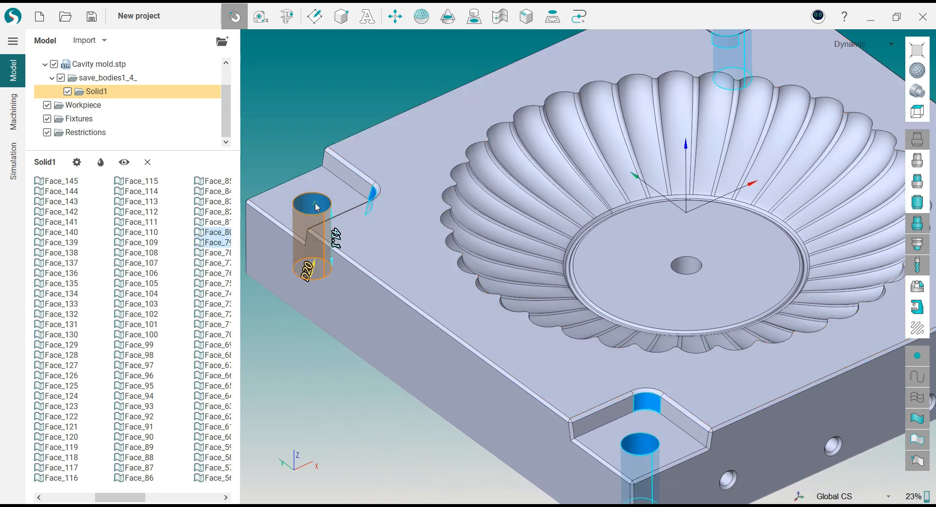
click(291, 147)
scroll(390, 215, up, 1)
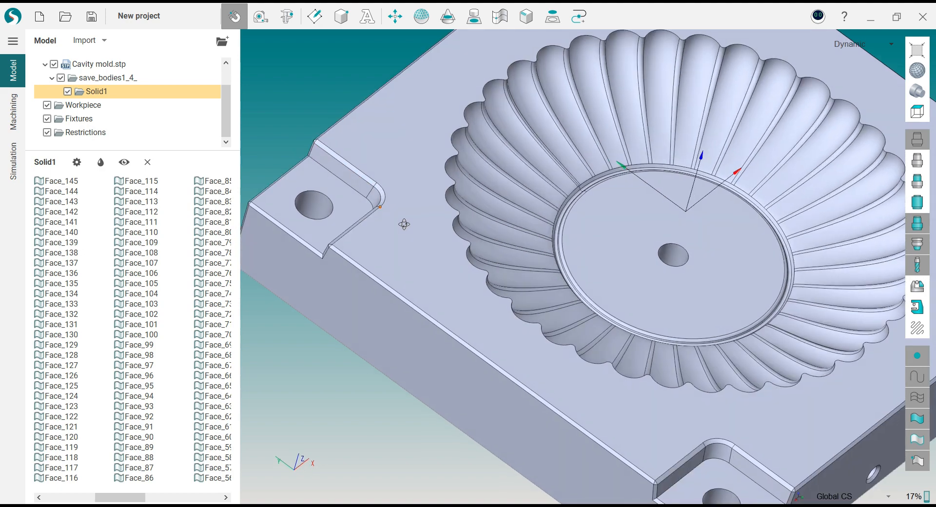
click(376, 198)
scroll(343, 215, up, 3)
scroll(344, 215, down, 5)
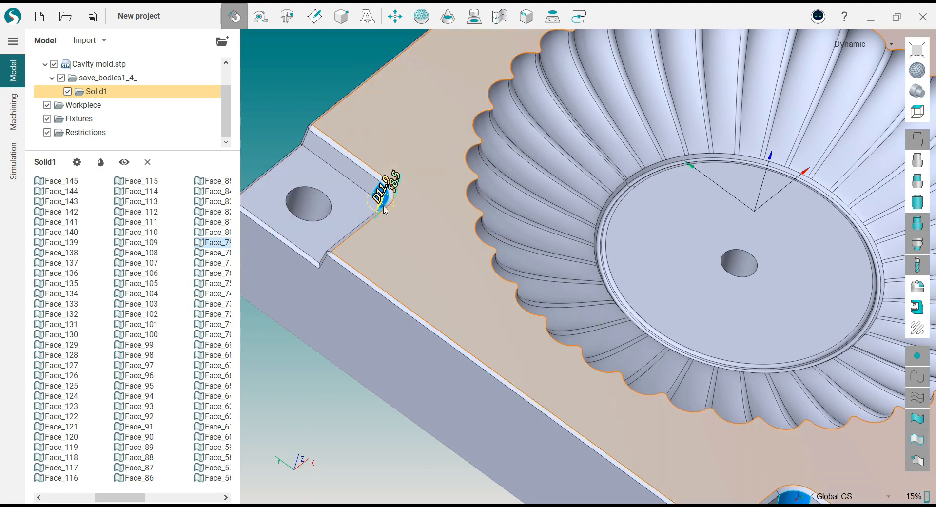
middle_drag(431, 146, 431, 168)
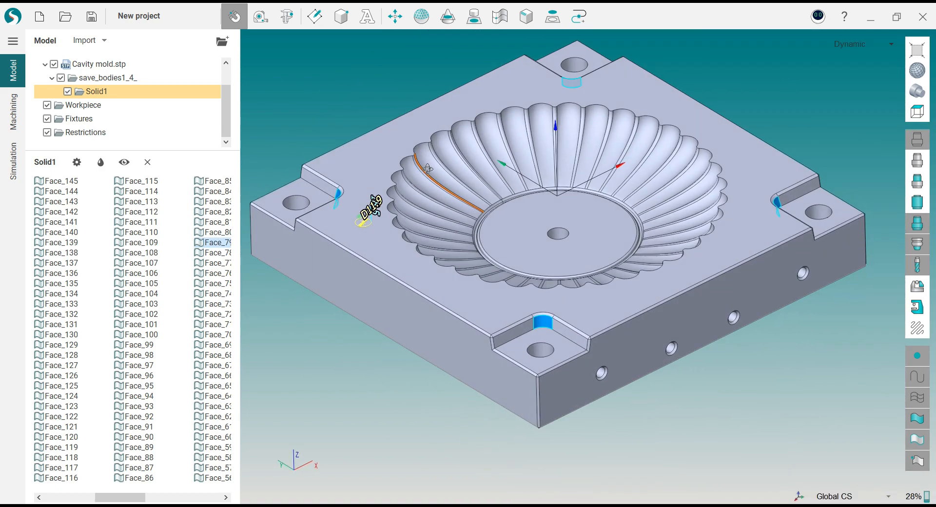
click(352, 95)
- Set the 3-axis milling machine's approach to Z;XY and its return to Z100
click(14, 117)
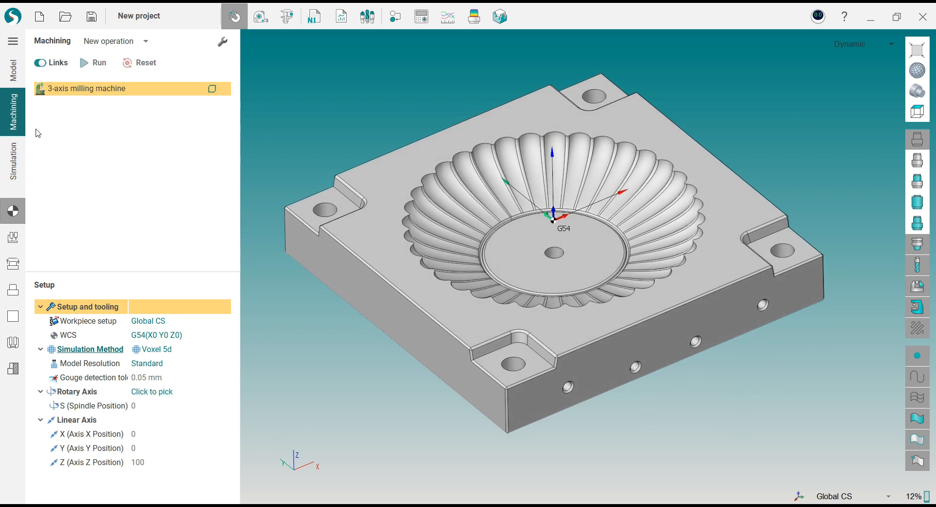
click(14, 239)
click(17, 268)
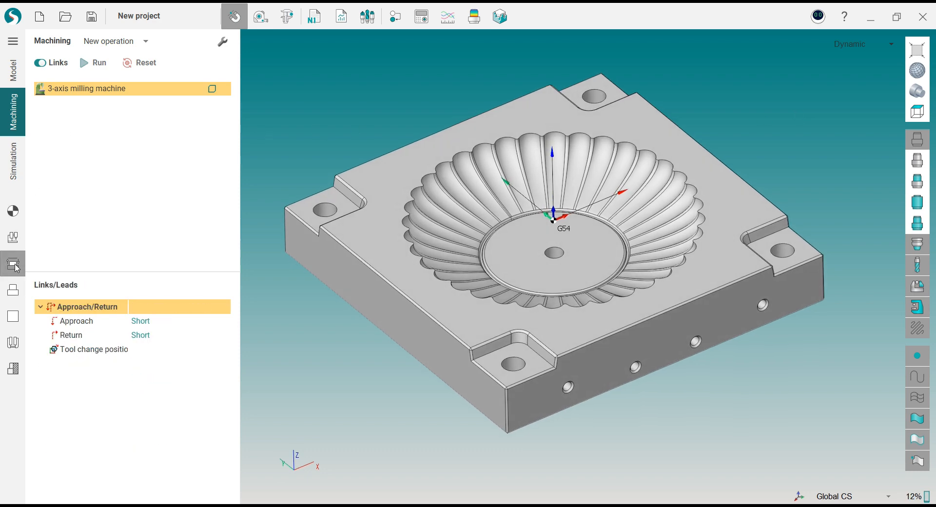
click(155, 323)
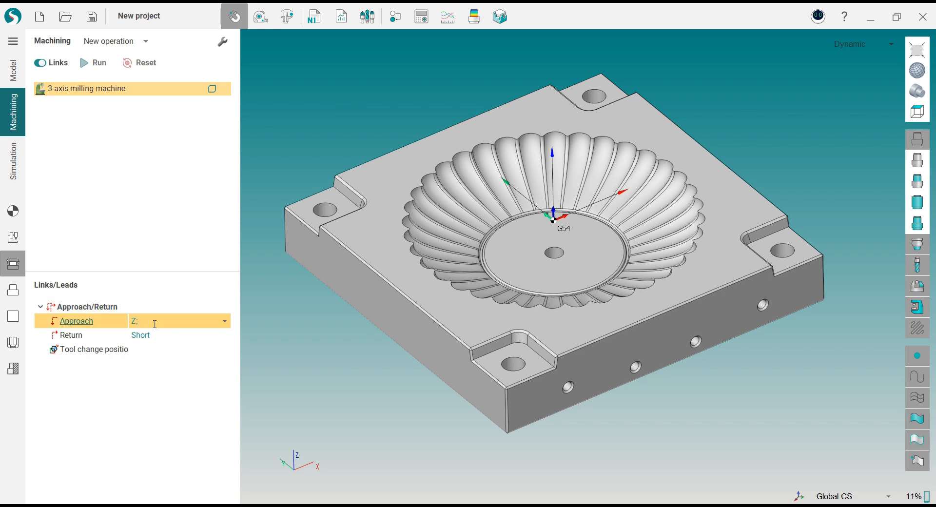
click(156, 335)
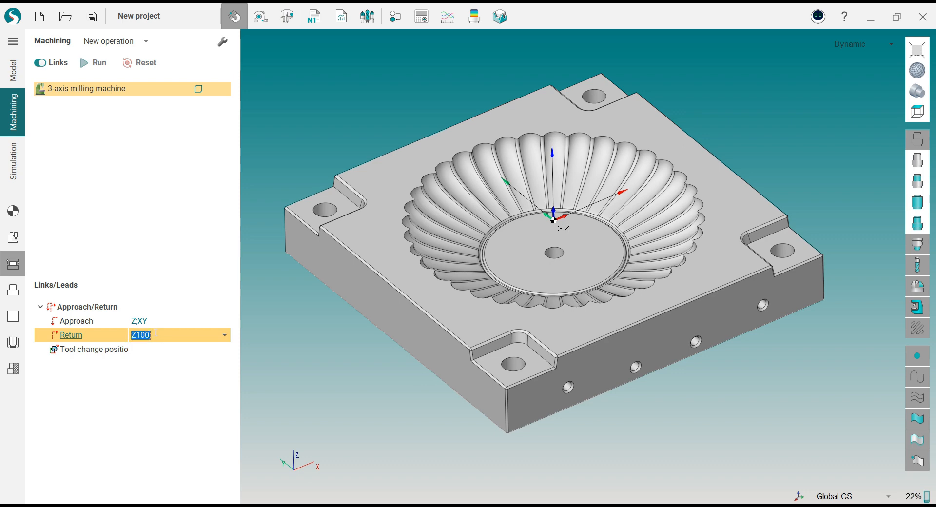
- Review the machining part definition and the automatic box workpiece around the mold
click(21, 299)
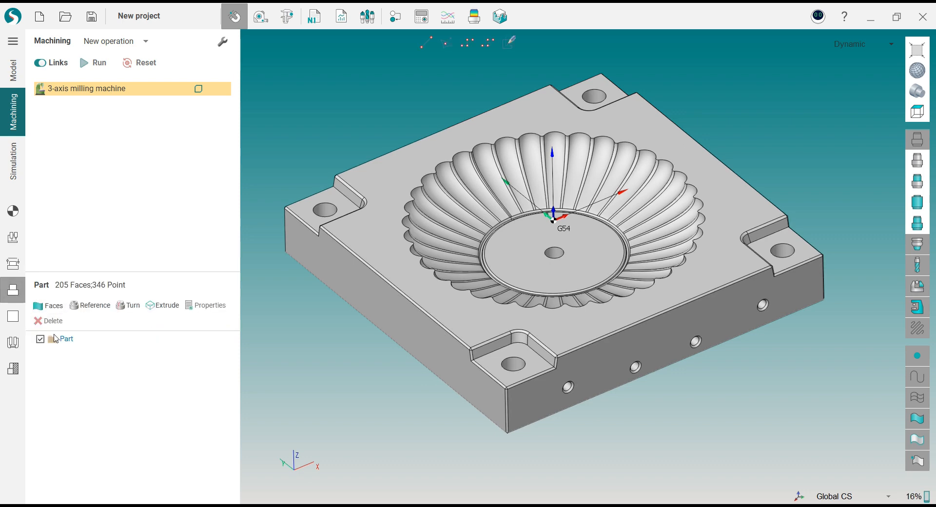
click(57, 339)
click(22, 322)
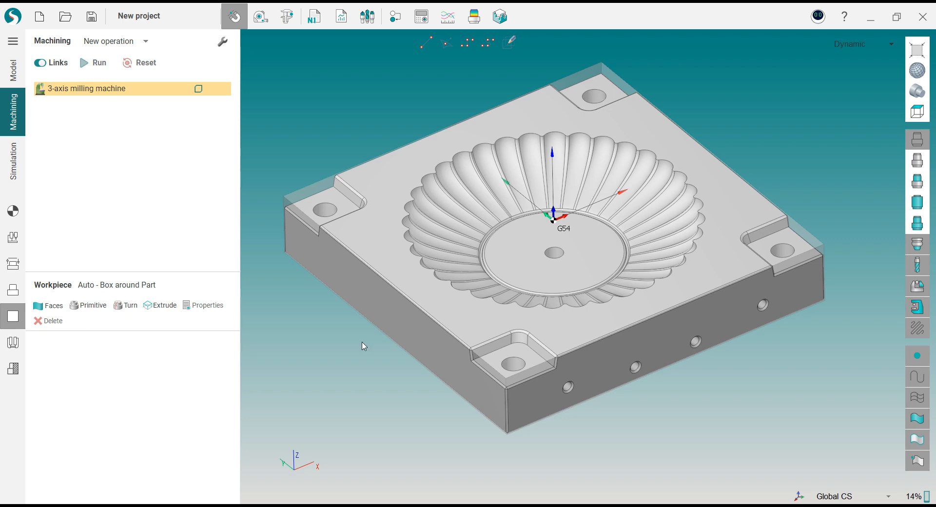
mouse_move(362, 343)
middle_down()
mouse_move(353, 341)
mouse_move(359, 318)
mouse_move(368, 329)
middle_up()
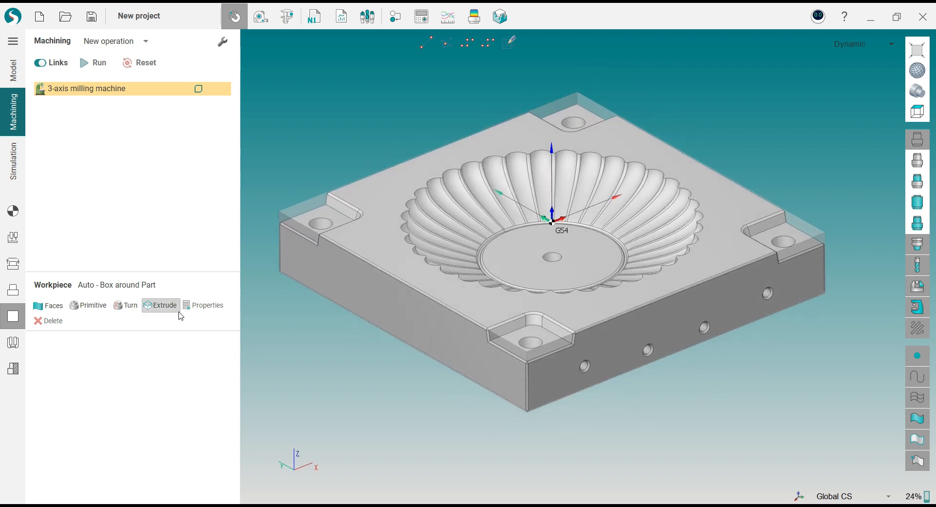
- Define the workpiece by extruding the Joined curve from the Full Model\Workpiece folder along Z
click(178, 311)
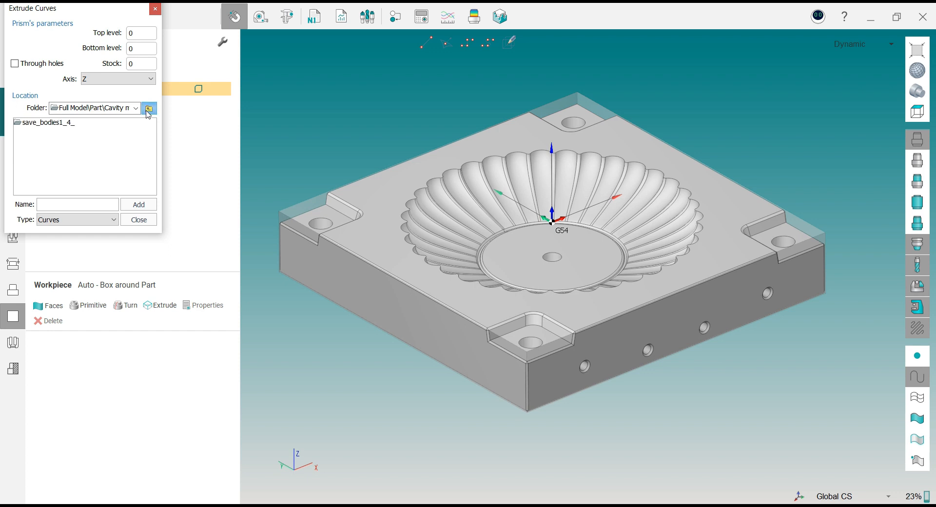
click(148, 109)
click(149, 109)
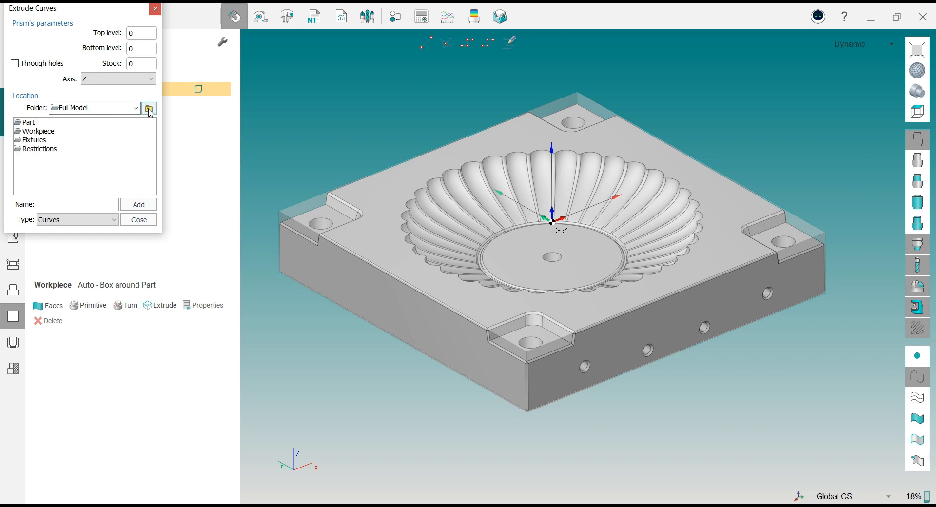
double_click(43, 127)
click(45, 126)
click(132, 207)
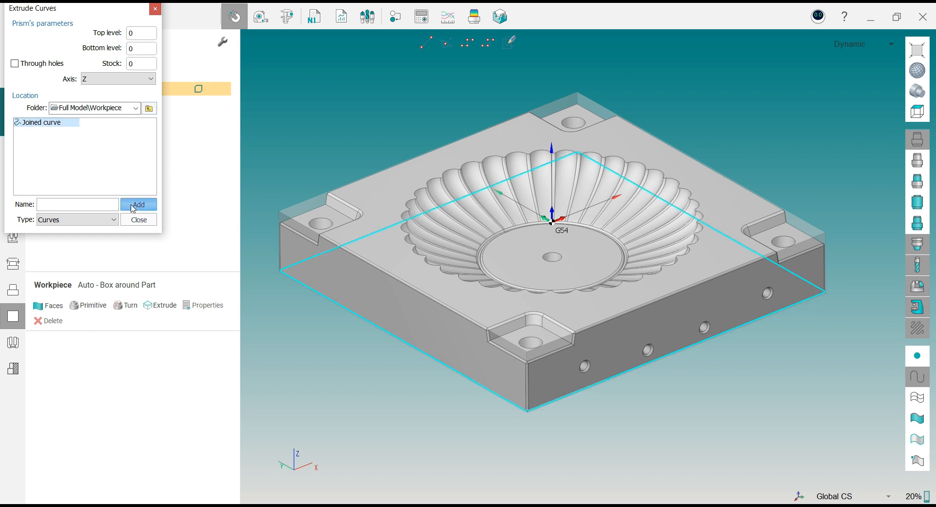
click(141, 219)
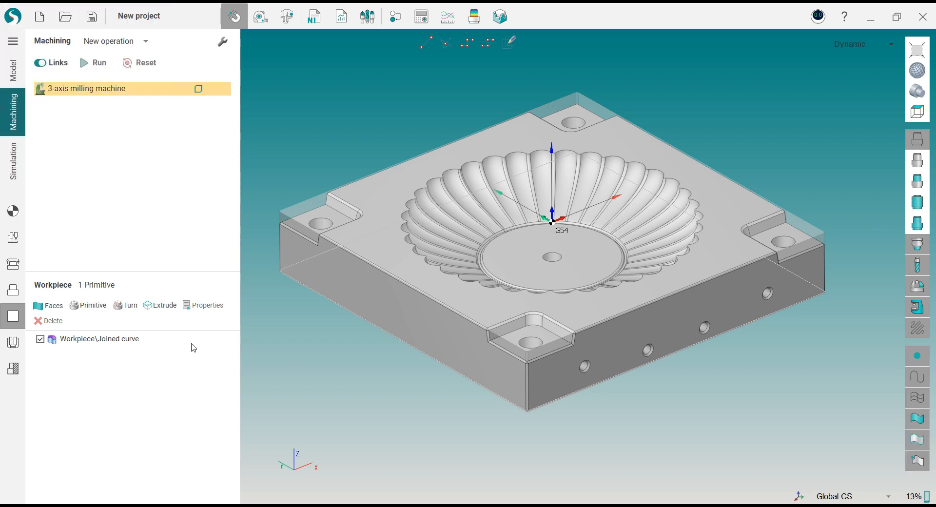
- Select the extruded Joined curve workpiece and examine how it encloses the mold from above and from the side
click(106, 340)
middle_drag(348, 330, 335, 378)
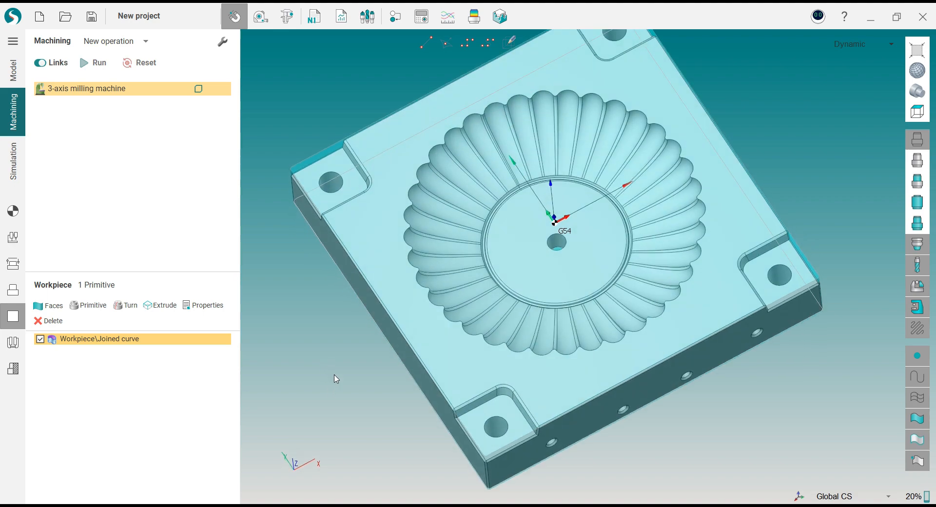
key(space)
scroll(407, 426, up, 4)
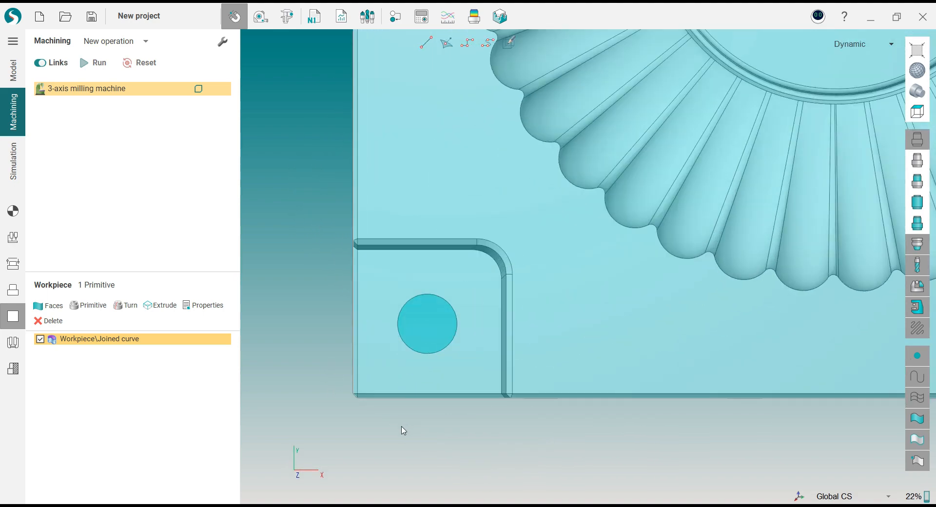
scroll(389, 431, down, 3)
middle_drag(589, 395, 633, 300)
middle_drag(531, 316, 556, 225)
scroll(555, 214, down, 1)
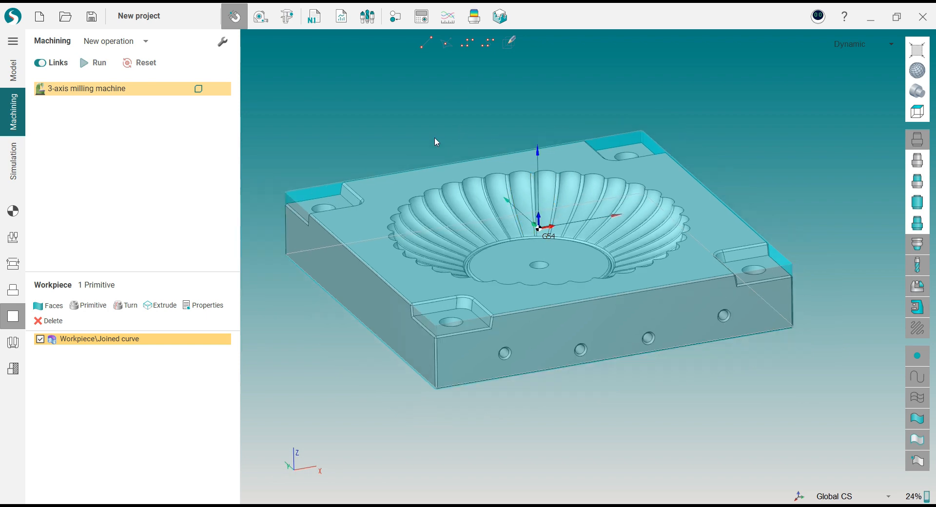
- Review the milling machine's setup parameters and examine the G54 origin relative to the cavity and central hole
click(13, 211)
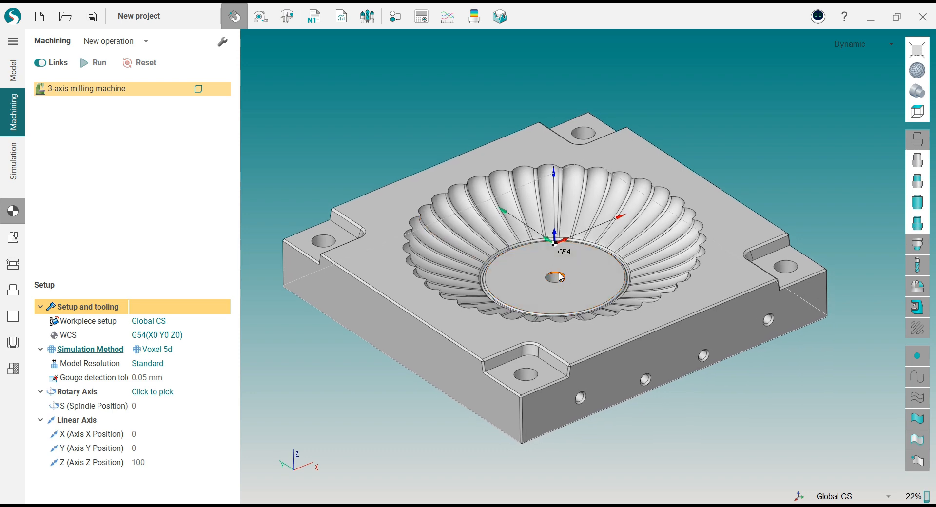
scroll(561, 277, up, 3)
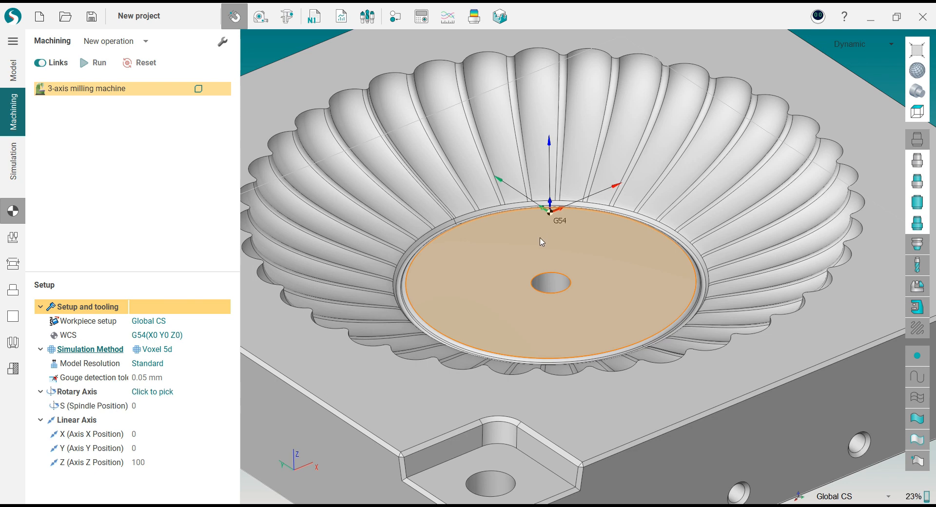
scroll(550, 265, down, 4)
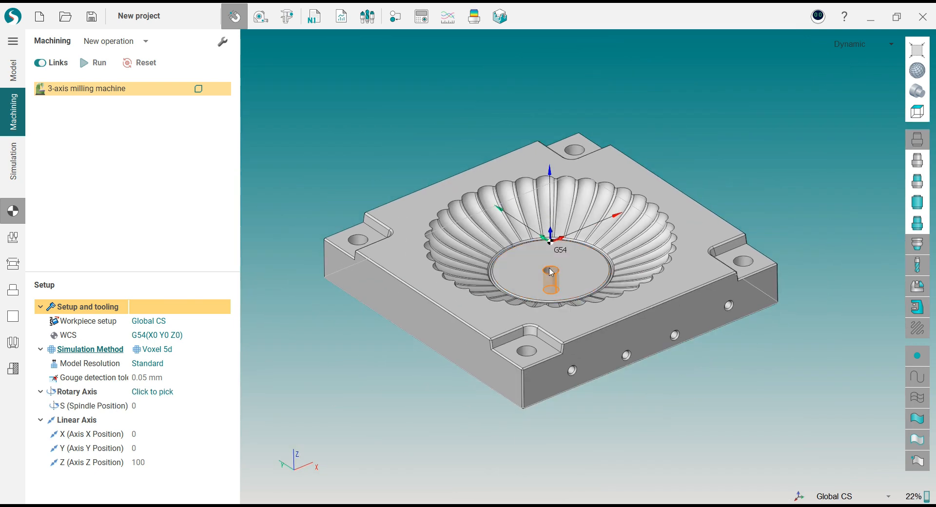
mouse_move(550, 267)
middle_down()
mouse_move(547, 256)
mouse_move(545, 267)
middle_up()
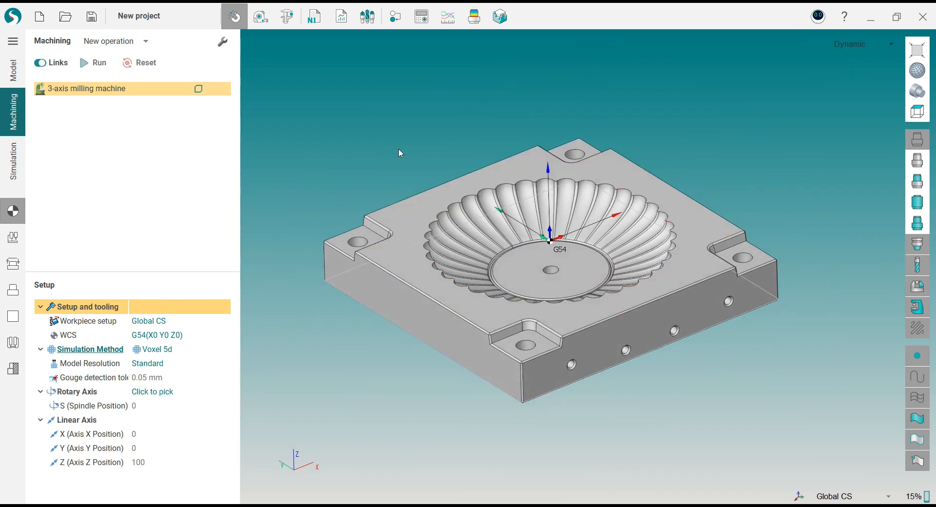
- Add a Hole machining operation under the 3-axis milling machine
click(146, 41)
mouse_move(145, 75)
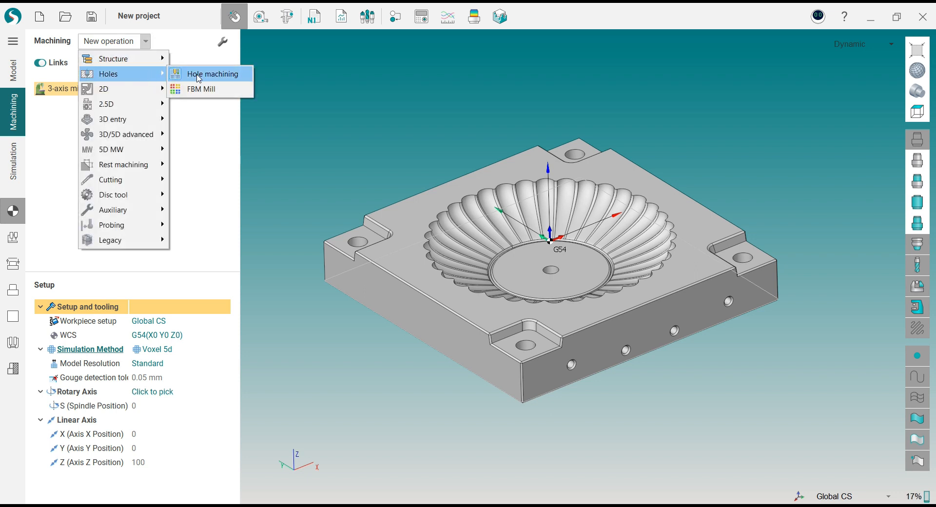
click(207, 74)
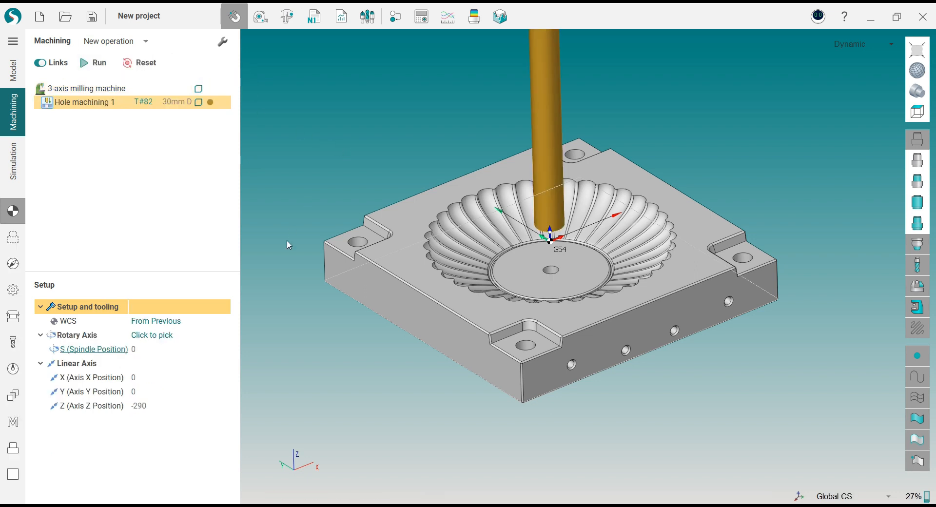
middle_drag(361, 212, 363, 205)
right_drag(363, 204, 336, 185)
click(388, 152)
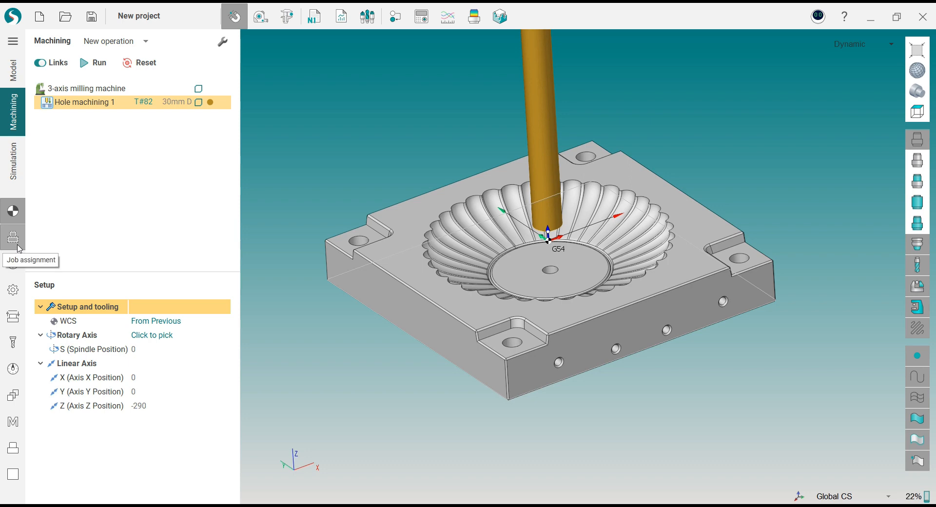
- Change the hole machining tool to a center drill with tool number 1 and save the tool
click(13, 342)
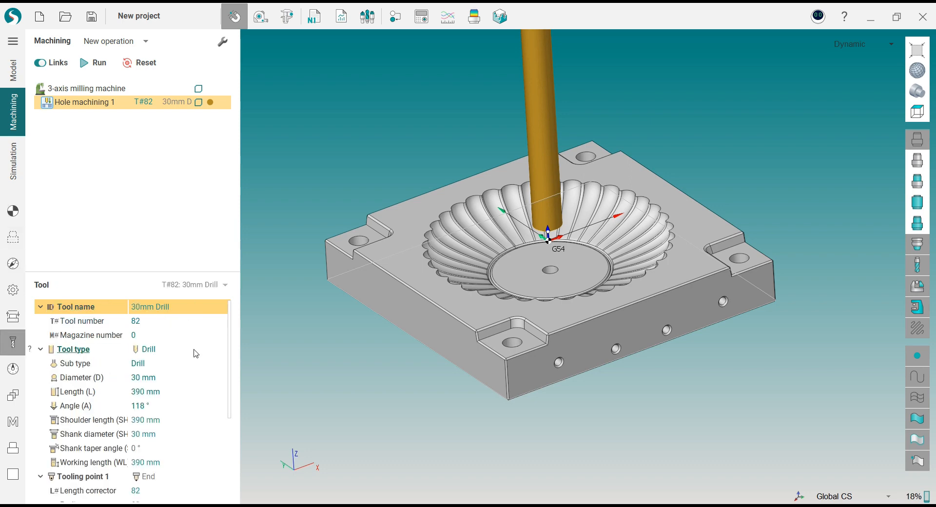
click(195, 352)
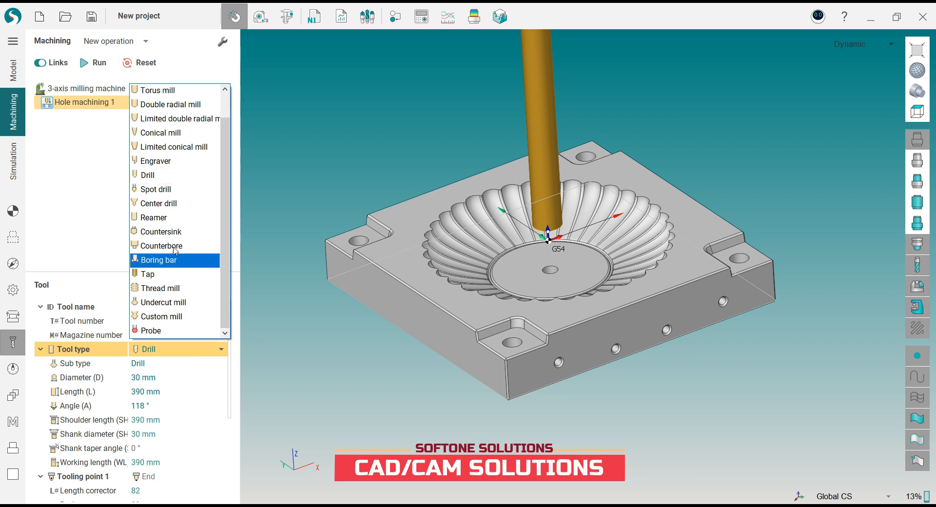
click(161, 203)
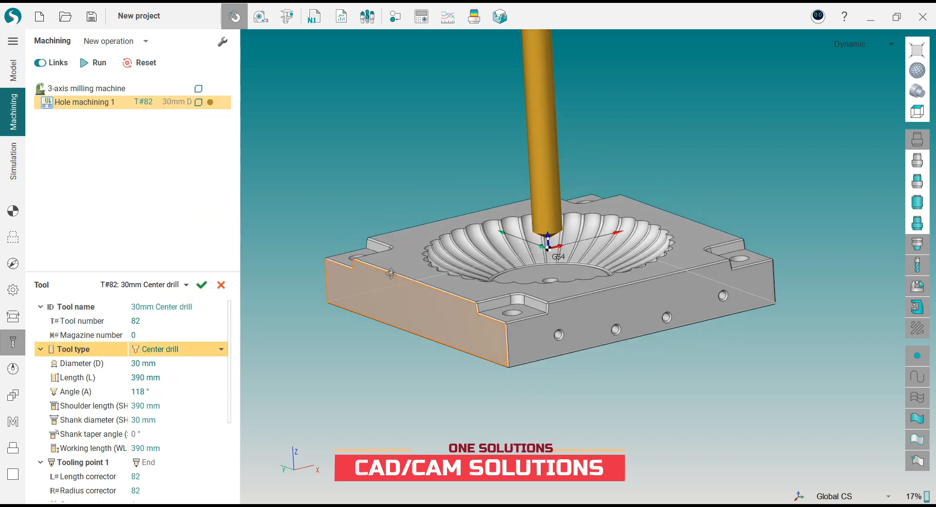
middle_drag(390, 273, 396, 294)
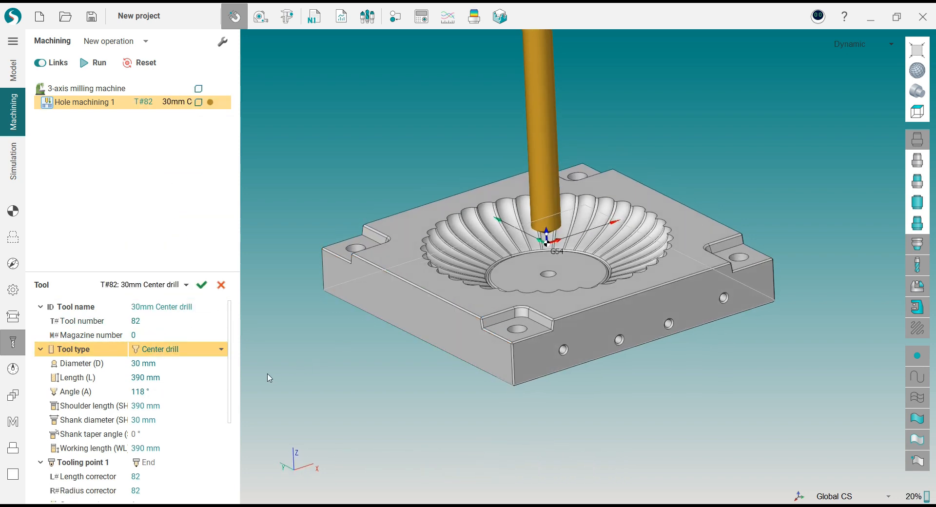
click(145, 324)
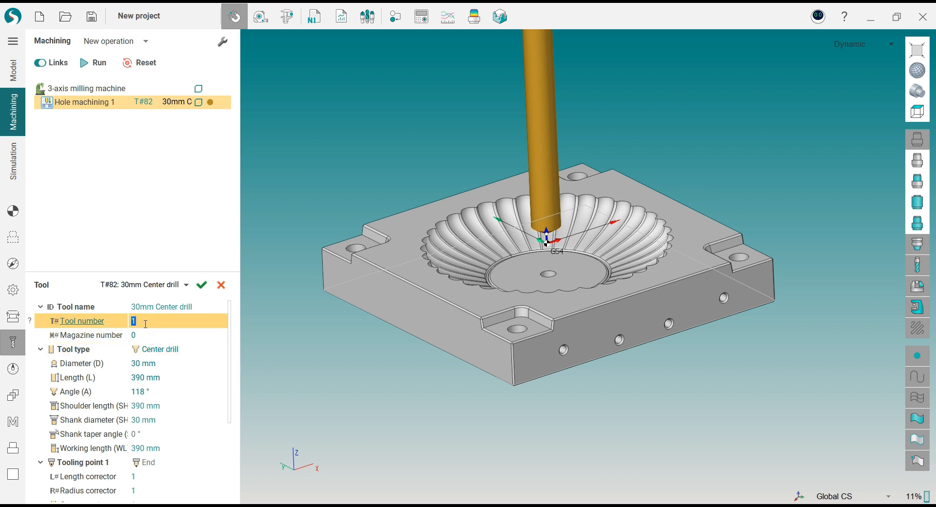
click(203, 289)
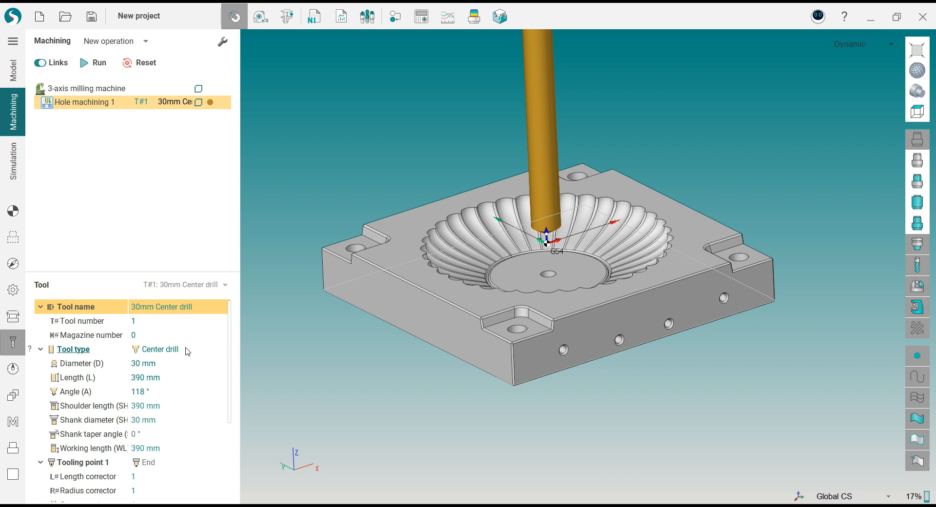
- Set the center drill's length to 120 mm and its working length to 25 mm, and save the tool
click(177, 377)
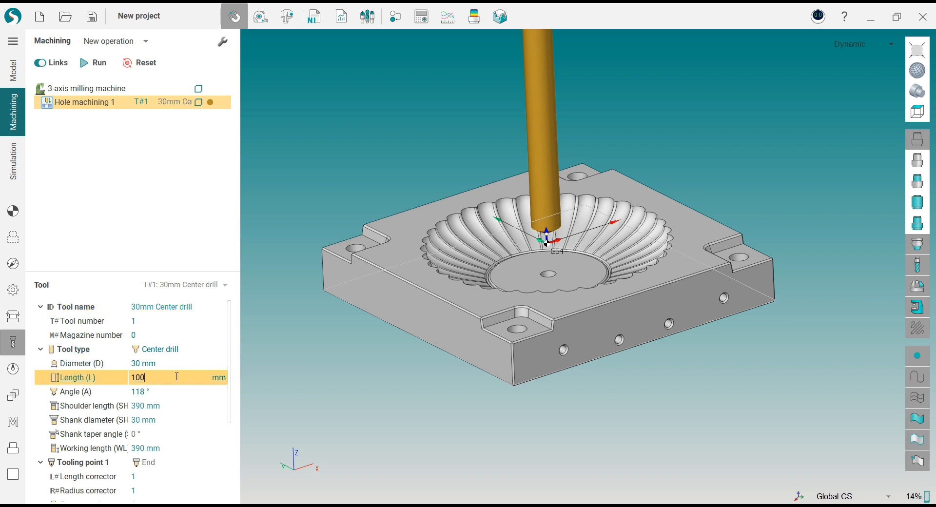
key(Return)
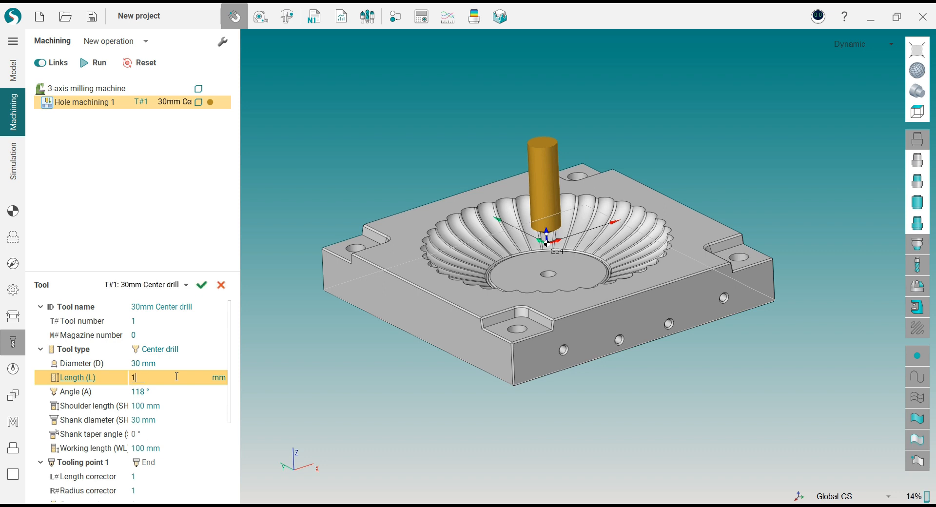
text(120)
key(Return)
click(176, 451)
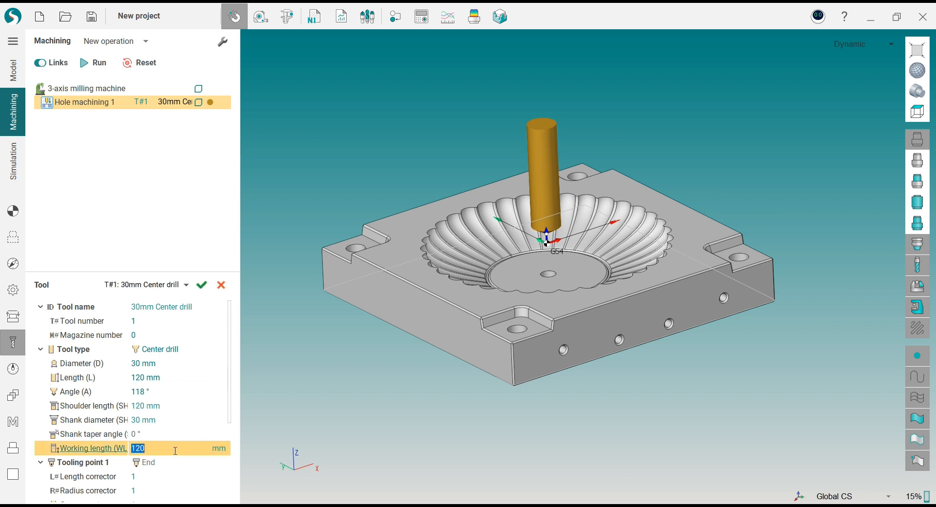
key(Return)
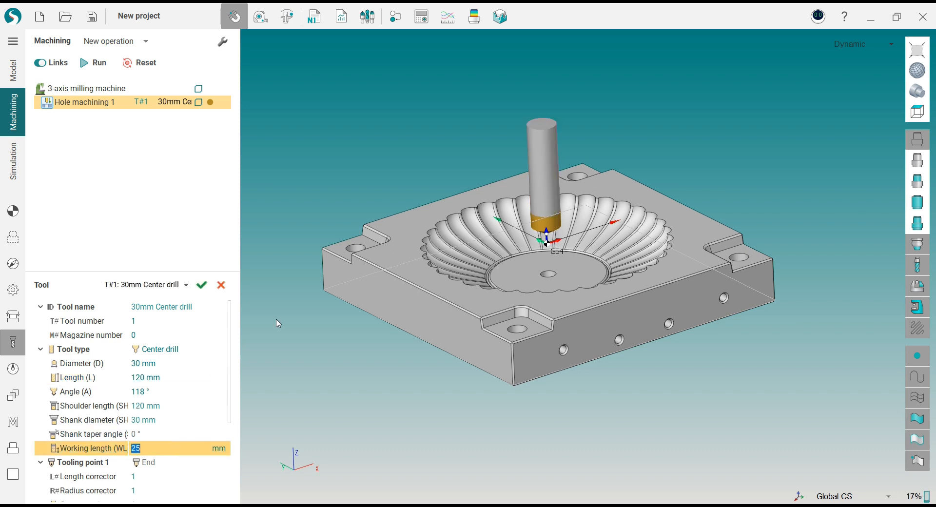
mouse_move(314, 314)
right_down()
mouse_move(294, 295)
mouse_move(304, 315)
right_up()
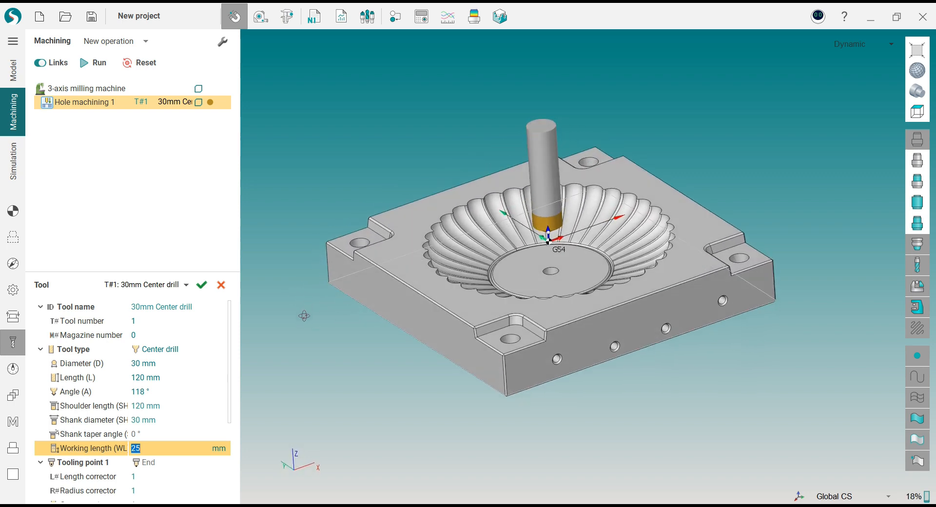
click(164, 393)
click(166, 376)
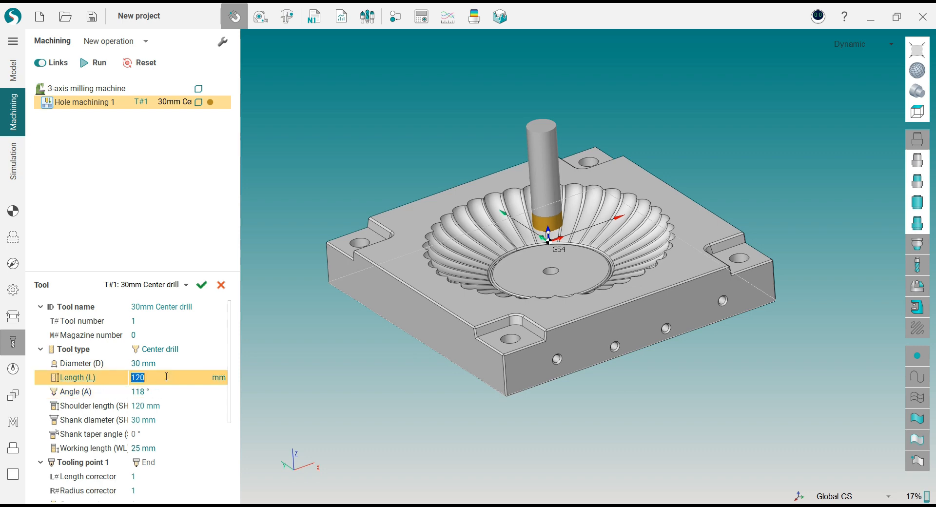
click(160, 434)
click(199, 293)
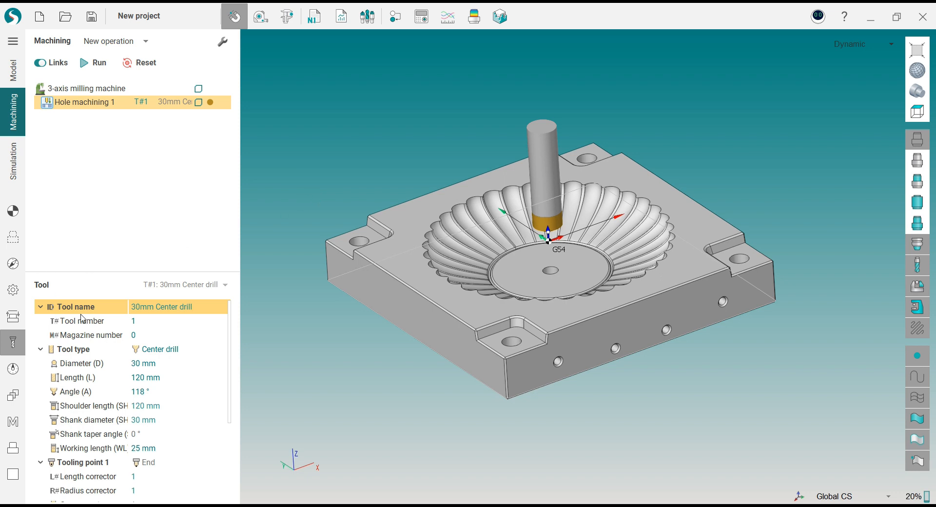
- Set the center drill's diameter to 10 mm and save the tool
click(146, 365)
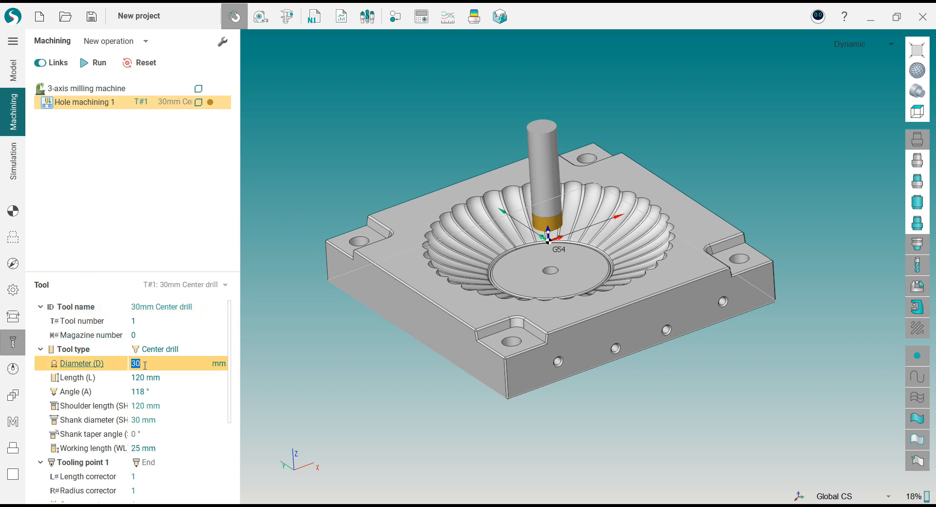
key(Return)
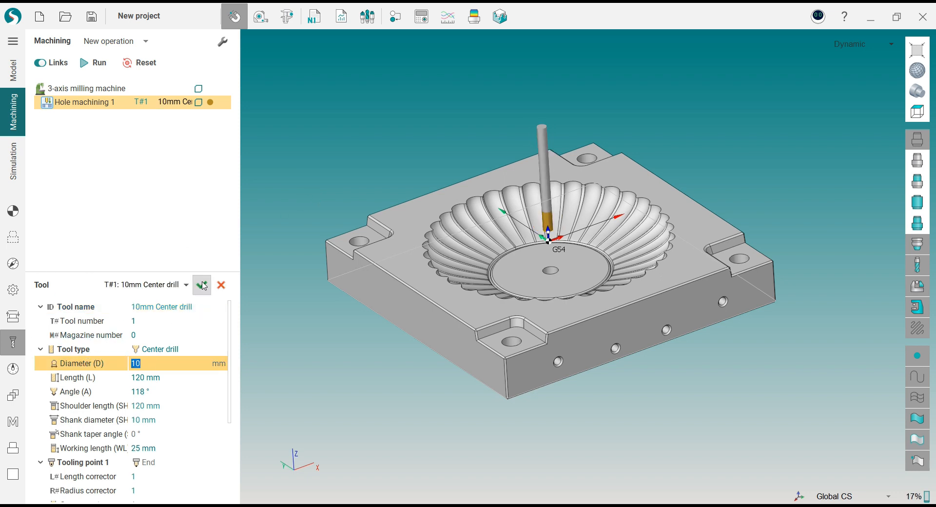
click(201, 286)
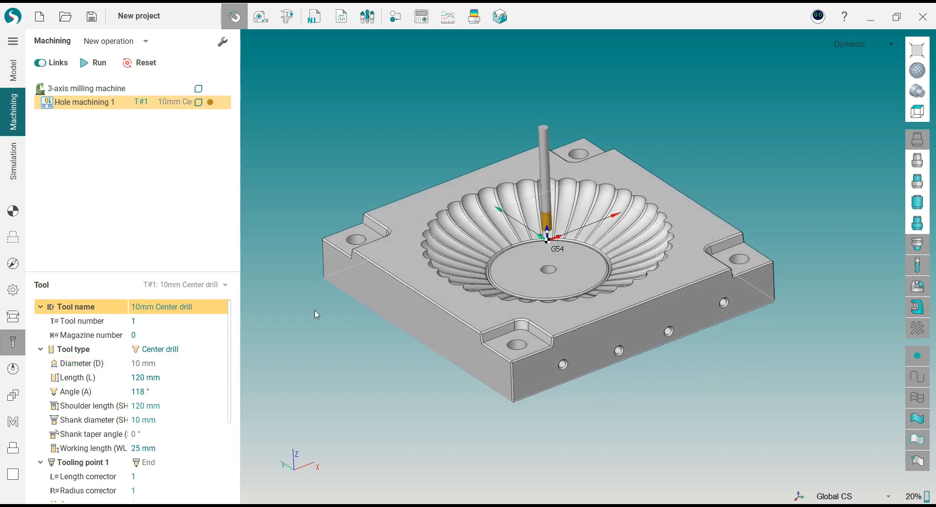
- Add the hole at the centre of the cavity floor to the job assignment of Hole machining 1
click(19, 241)
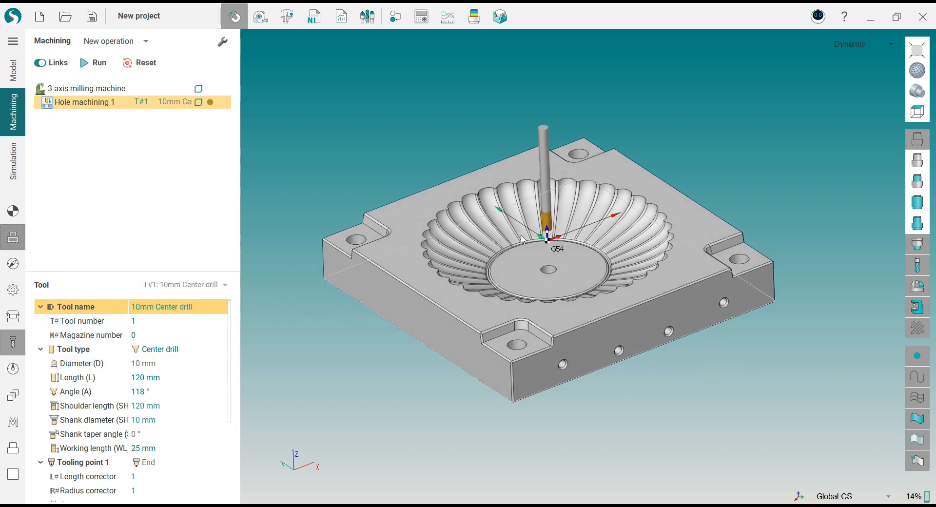
scroll(521, 239, up, 2)
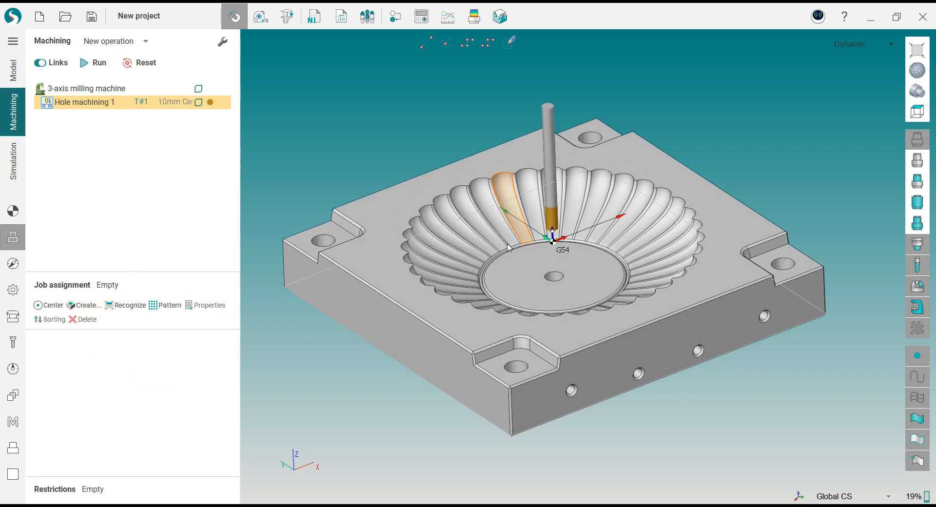
click(555, 286)
click(57, 311)
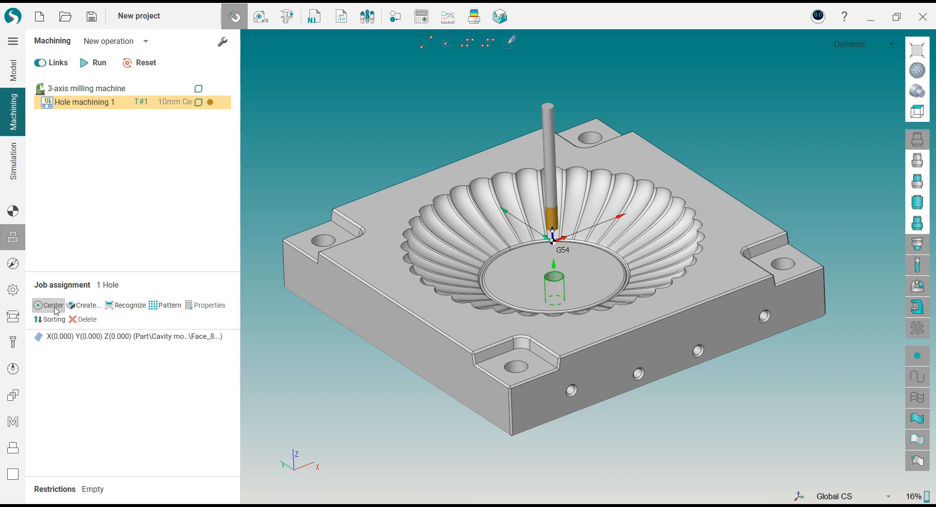
- Edit the properties of the assigned centre hole and set its Z max to 0.2
click(93, 337)
click(205, 305)
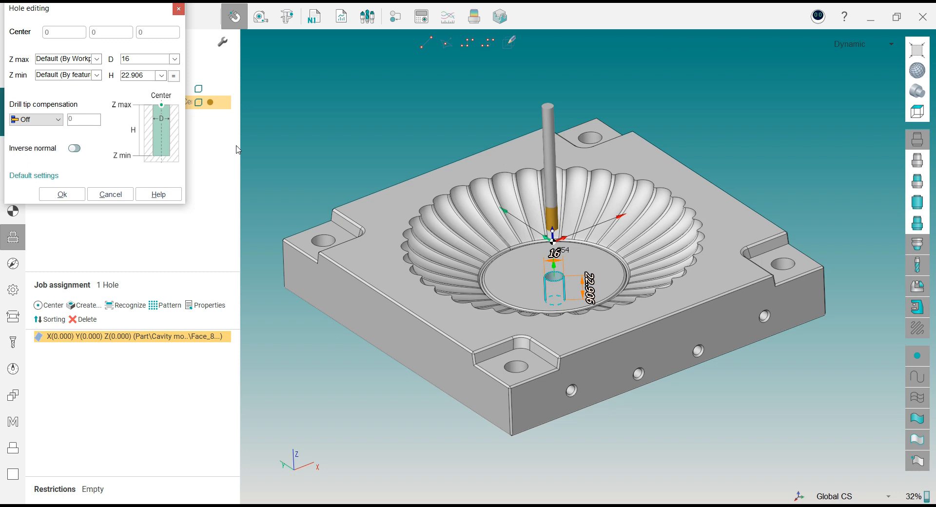
click(97, 61)
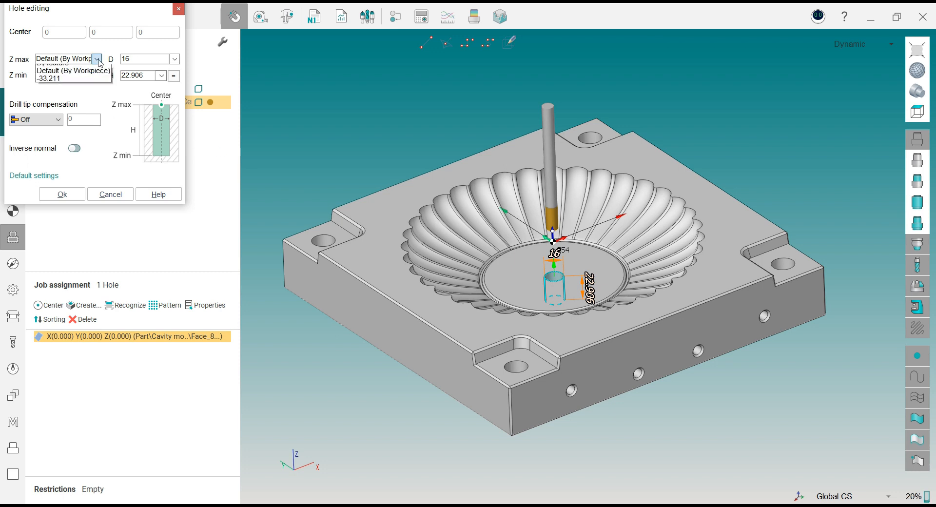
click(72, 93)
drag(68, 59, 2, 61)
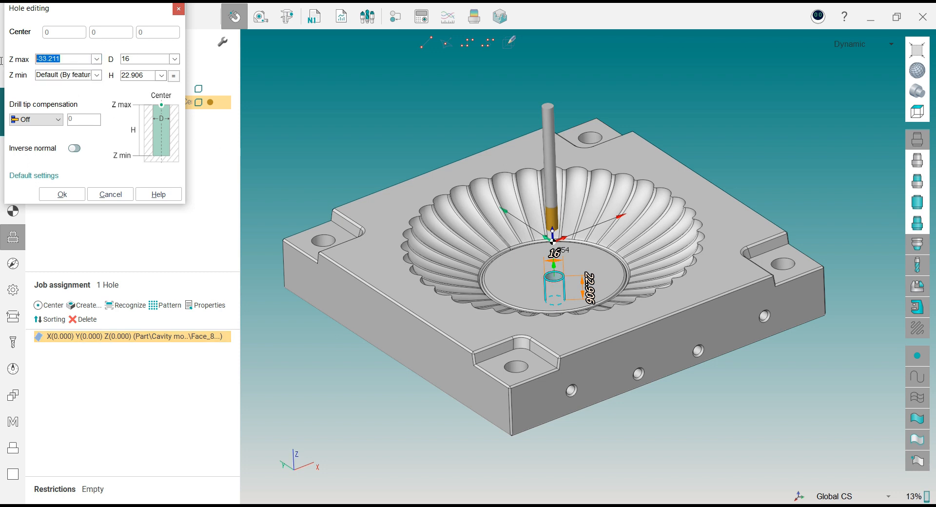
text(0.2)
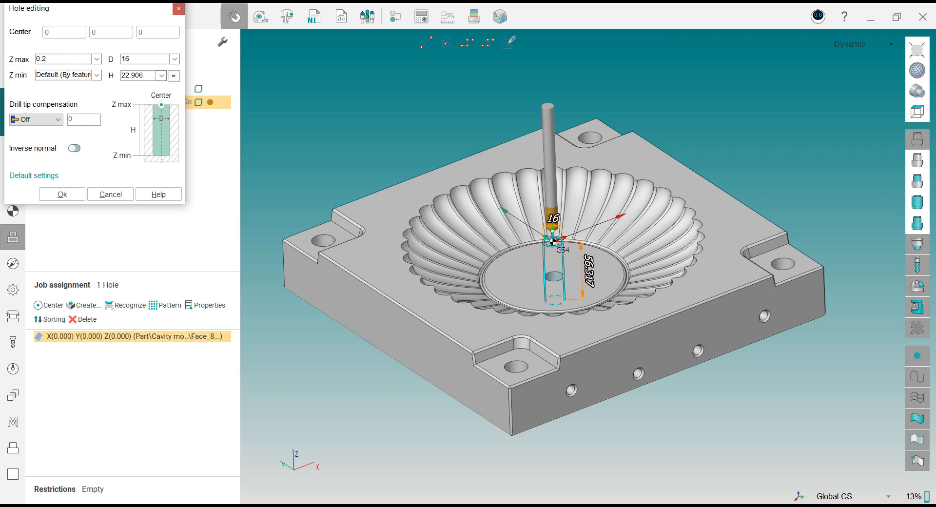
- Set the centre hole's Z min to -5 and apply the hole settings
click(97, 75)
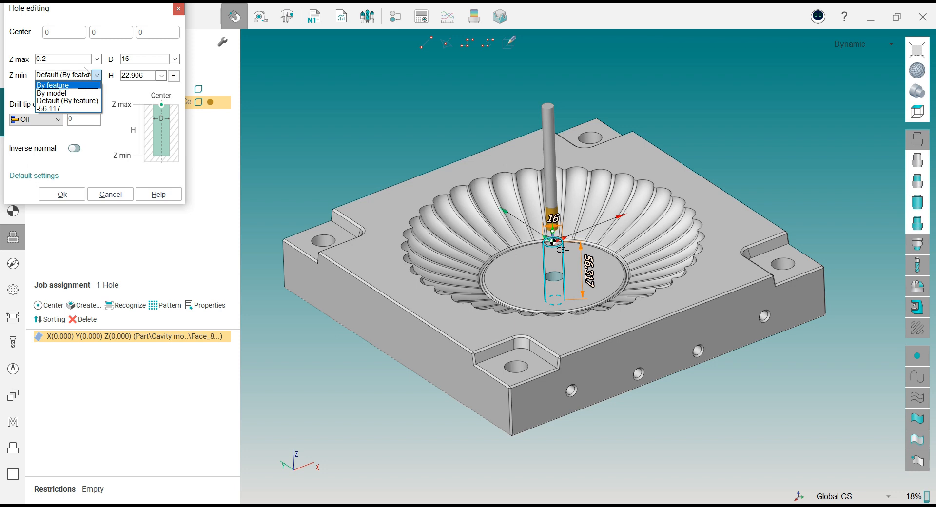
click(72, 108)
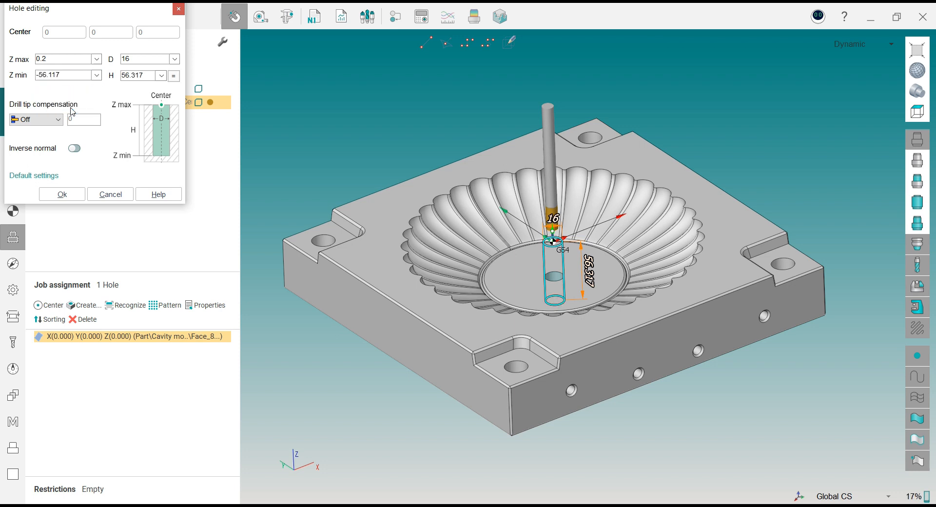
drag(82, 77, 2, 77)
text(-5)
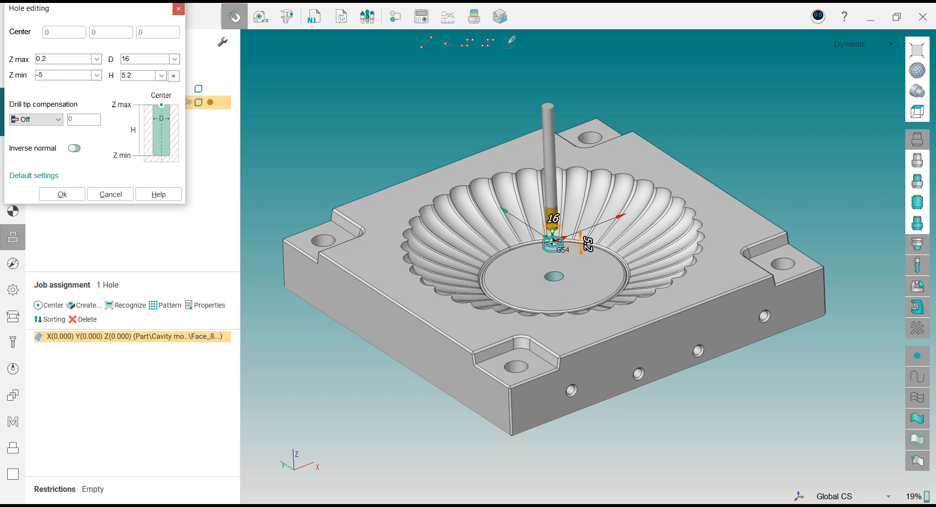
click(63, 194)
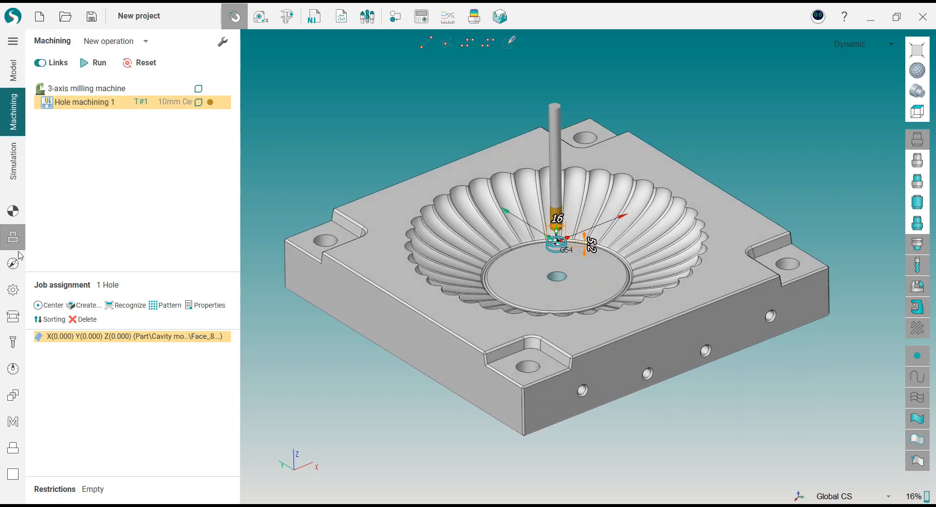
- Review the drilling strategy and parameters, and set the safe surface level to 20 mm from the part
click(13, 263)
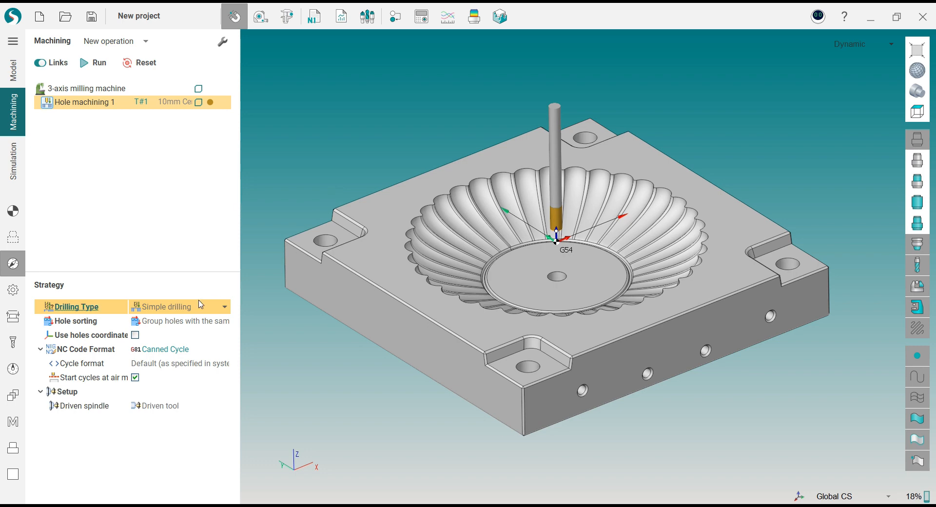
click(16, 295)
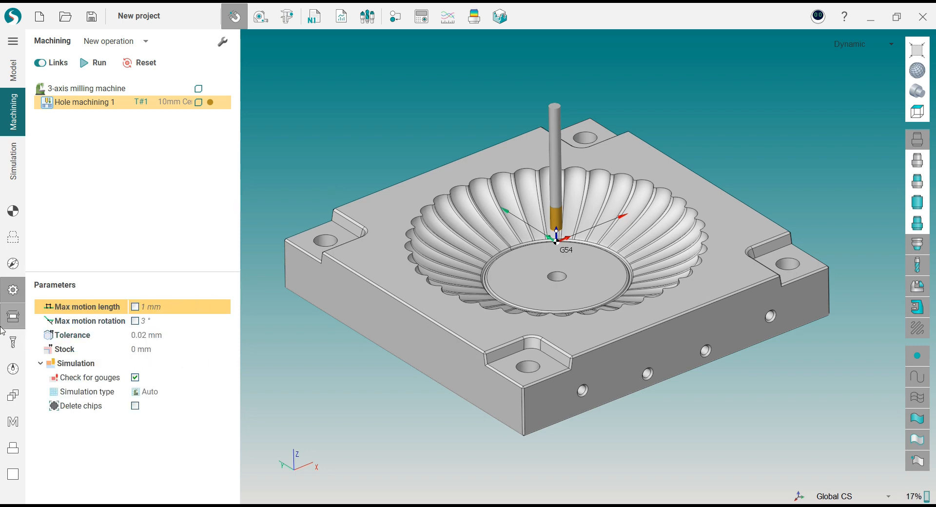
click(13, 316)
click(160, 391)
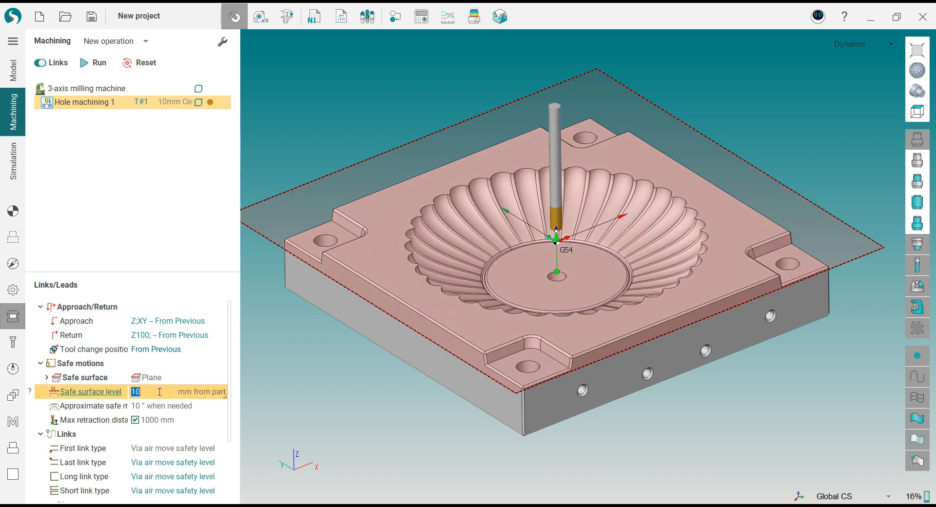
text(20)
key(Return)
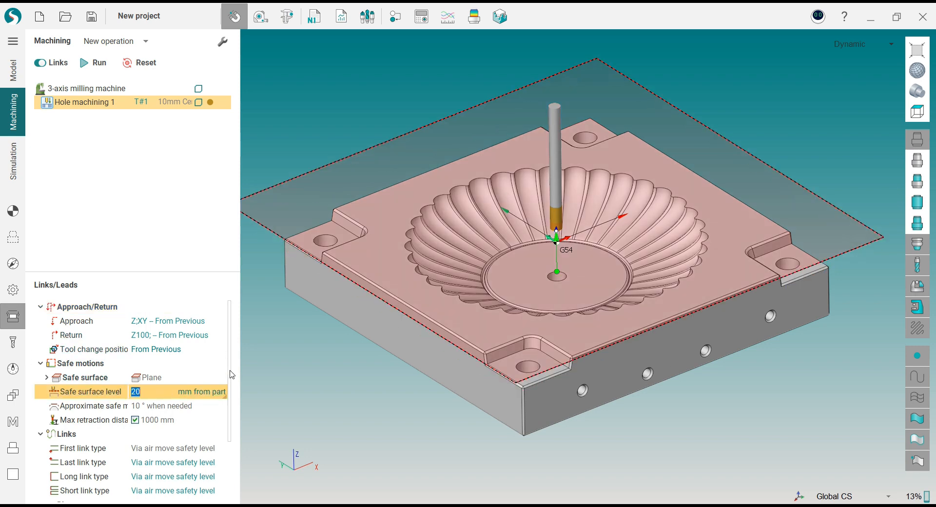
scroll(233, 420, down, 2)
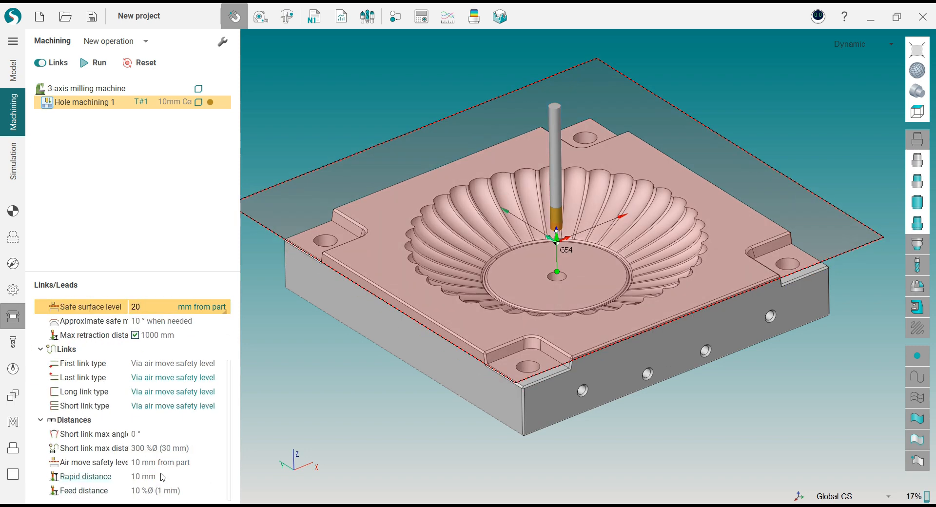
click(169, 490)
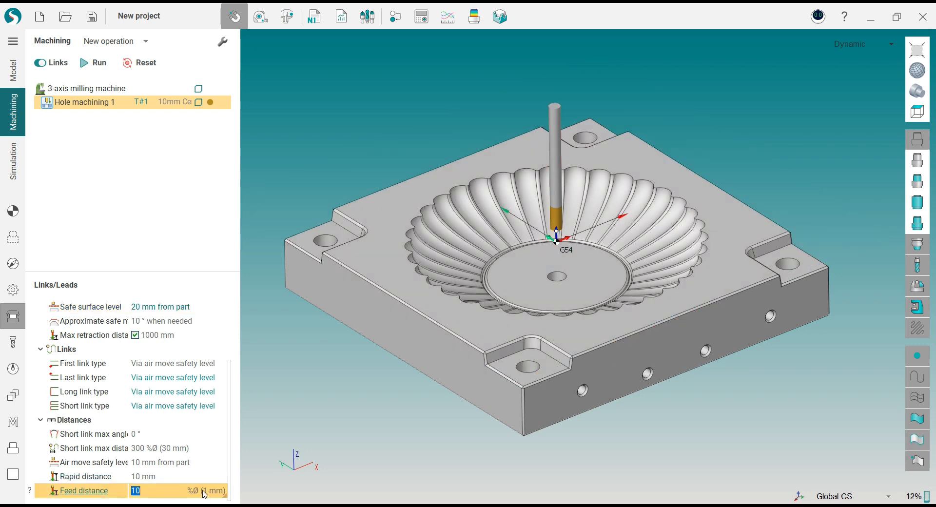
- Set the center drill's spindle speed to 800 rev/min
click(13, 342)
click(13, 369)
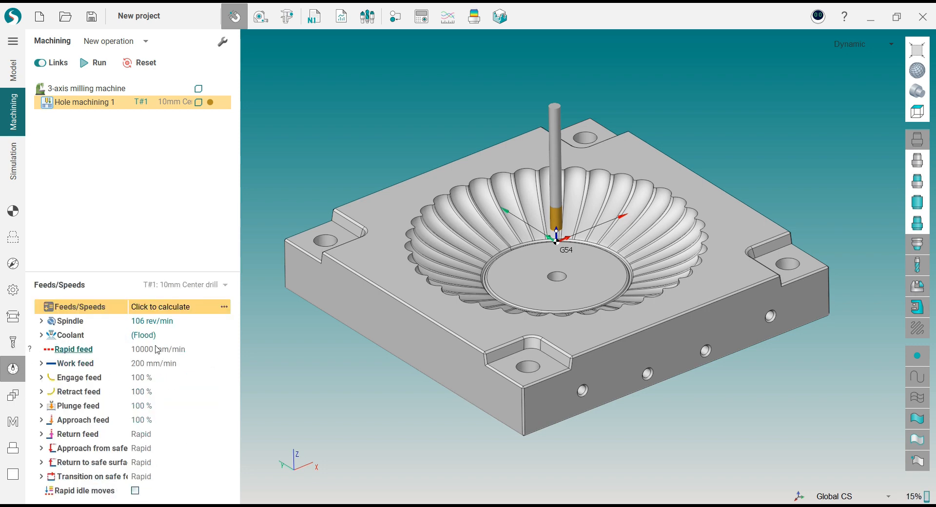
click(170, 322)
click(218, 323)
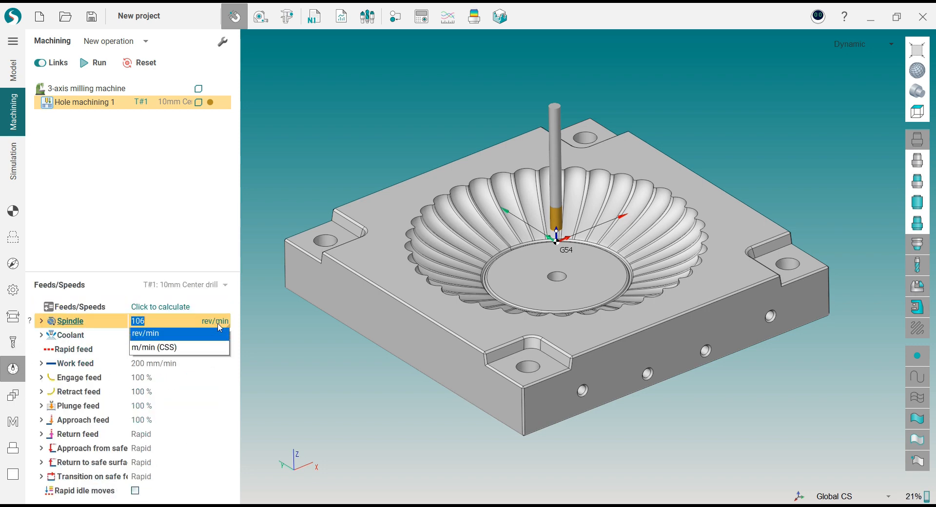
click(193, 333)
drag(156, 323, 90, 325)
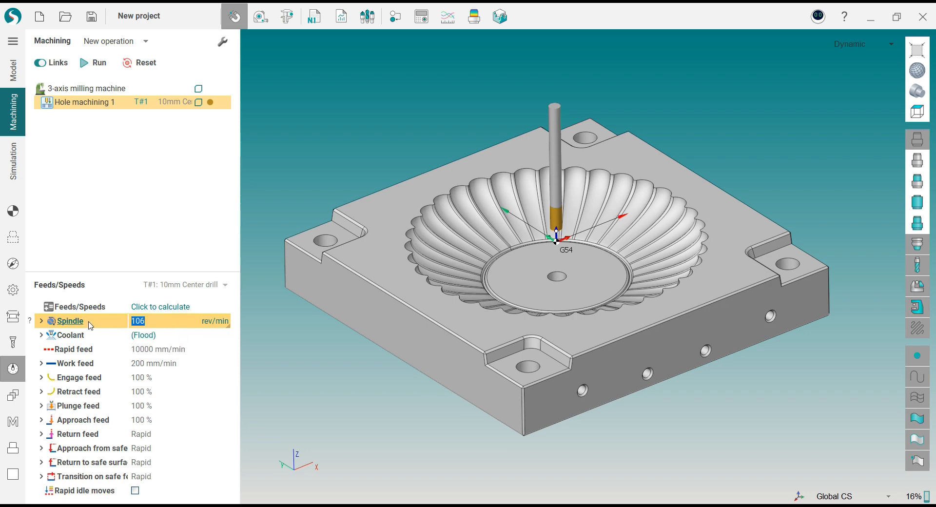
text(800)
- Set the center drill's work feed to 100 mm/min and approach feed to 60 %, and save the feeds
click(163, 363)
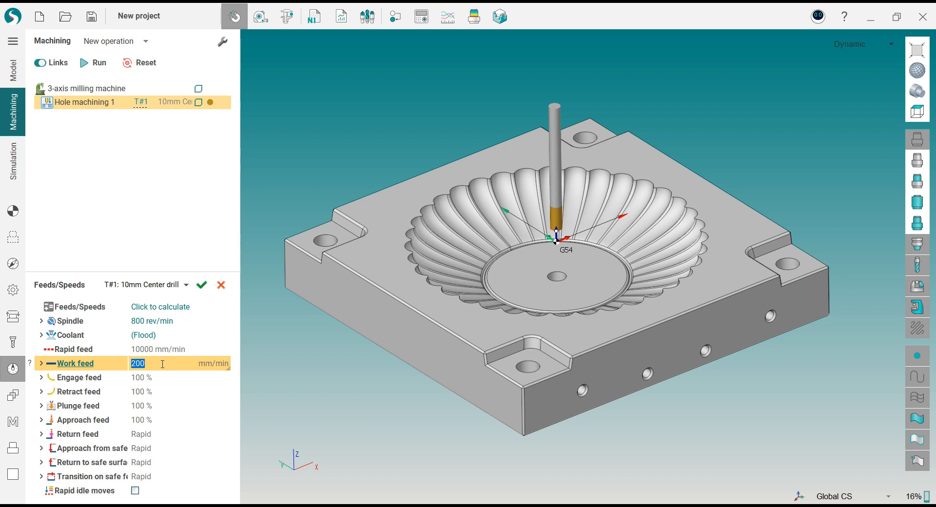
text(100)
key(Return)
click(166, 422)
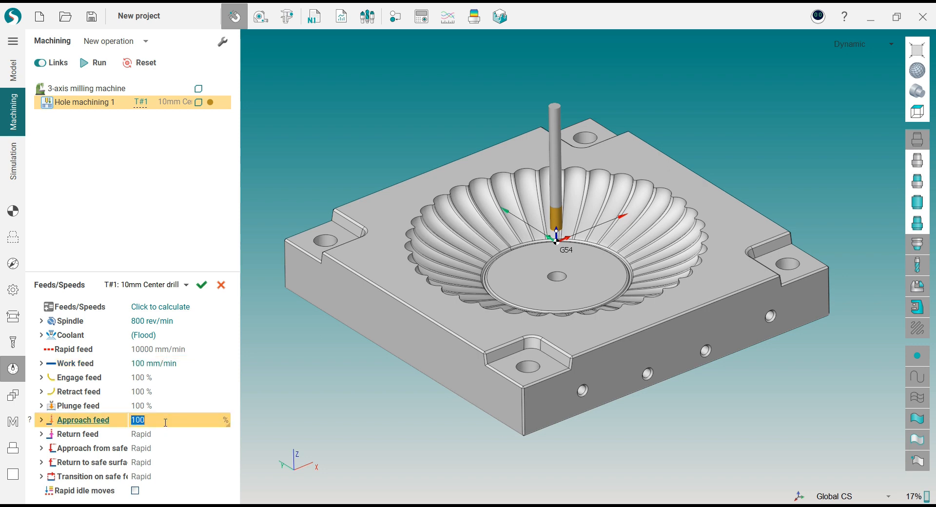
text(60)
key(Return)
click(201, 290)
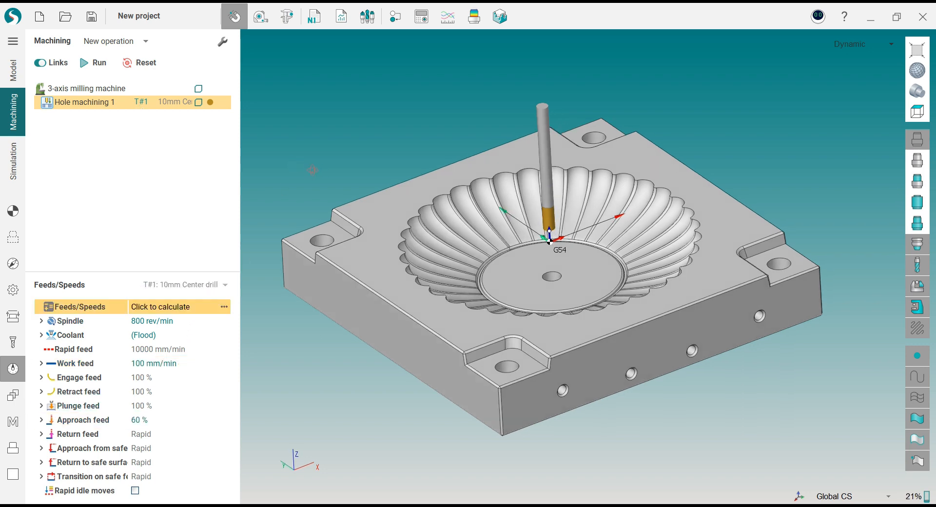
- Calculate the Hole machining 1 operation and duplicate it as a second hole machining operation
click(13, 213)
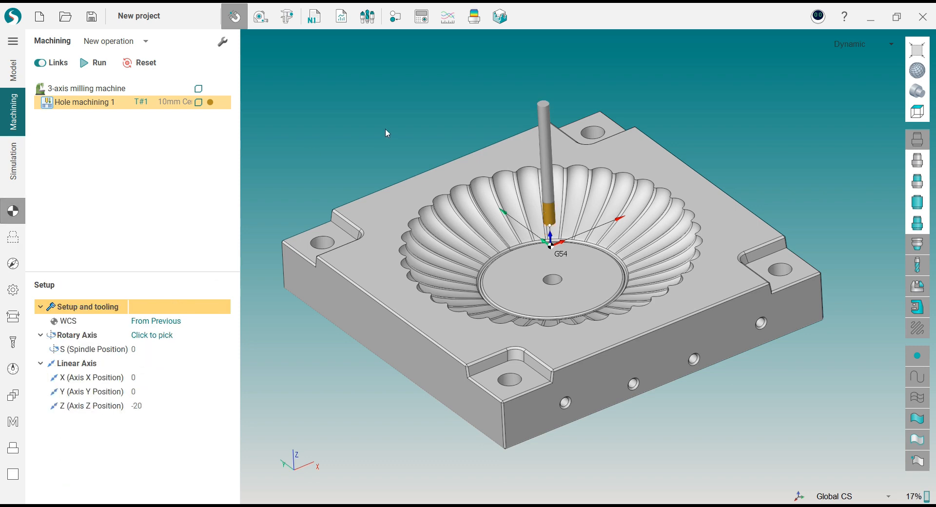
click(119, 67)
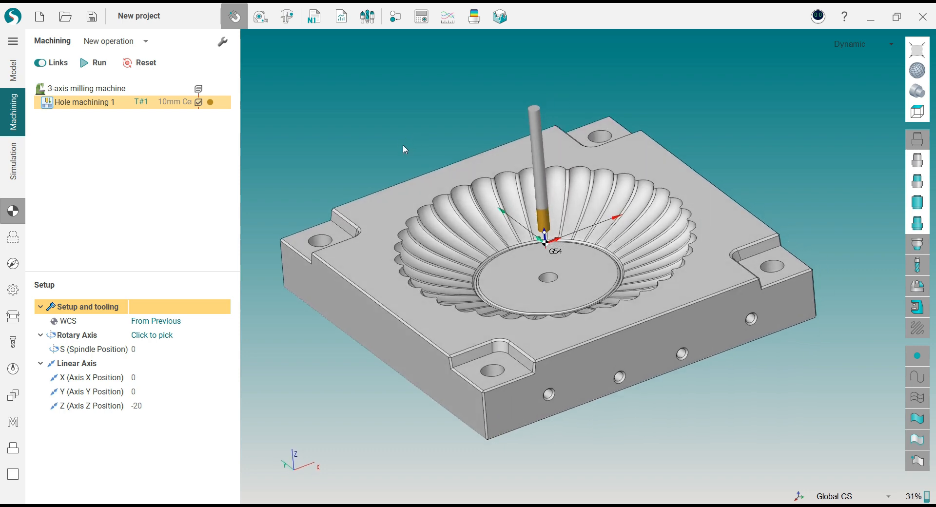
right_click(81, 107)
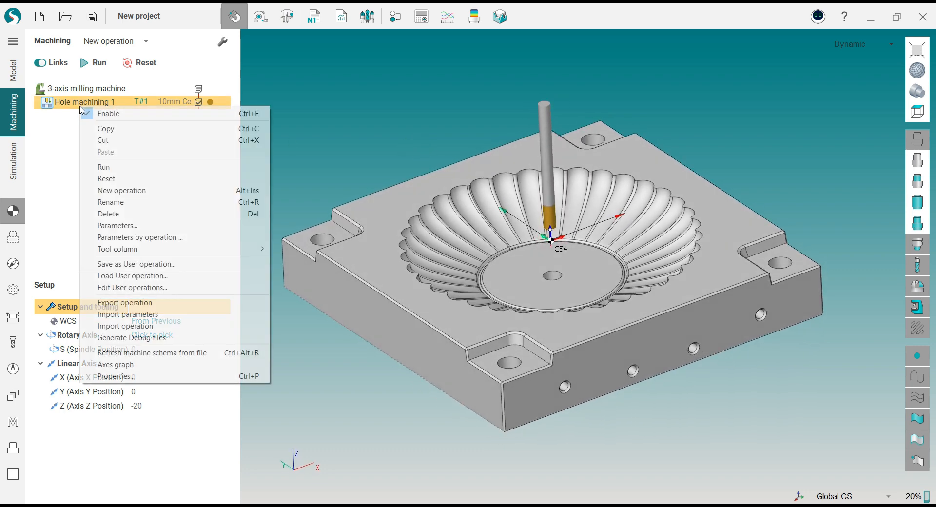
click(117, 128)
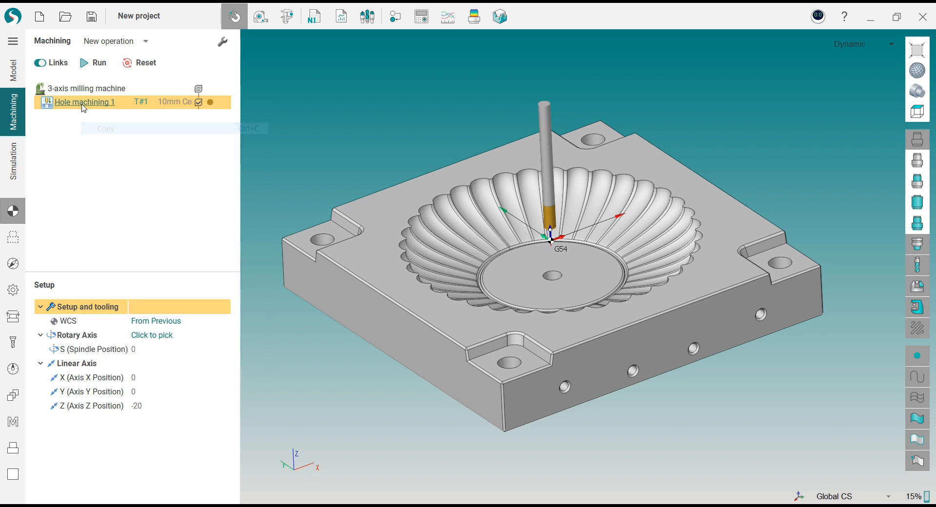
right_click(83, 105)
click(119, 149)
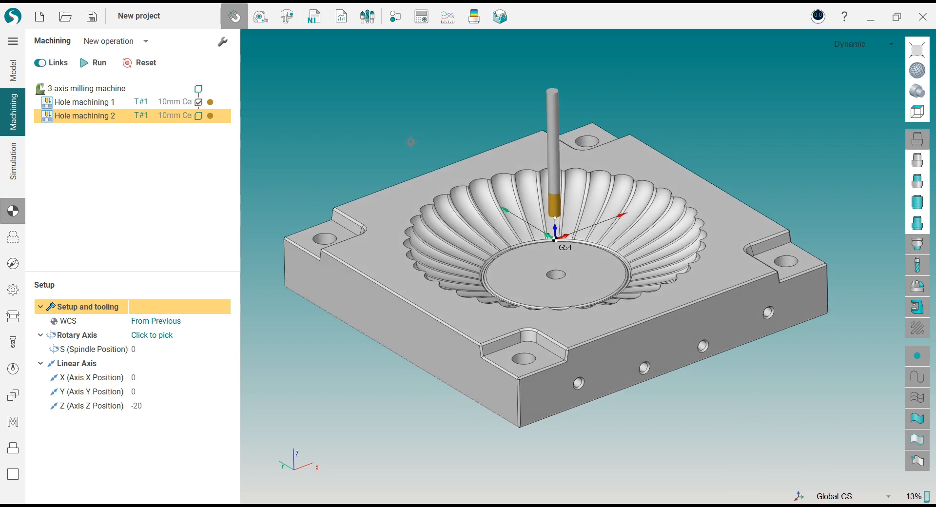
- Change the tool type of Hole machining 2 to Drill and set its diameter to 16 mm
click(23, 343)
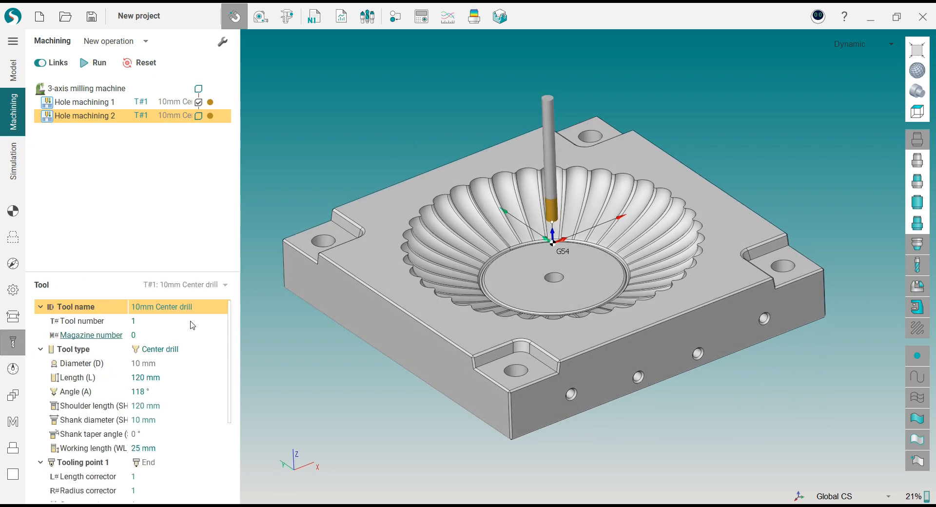
click(186, 349)
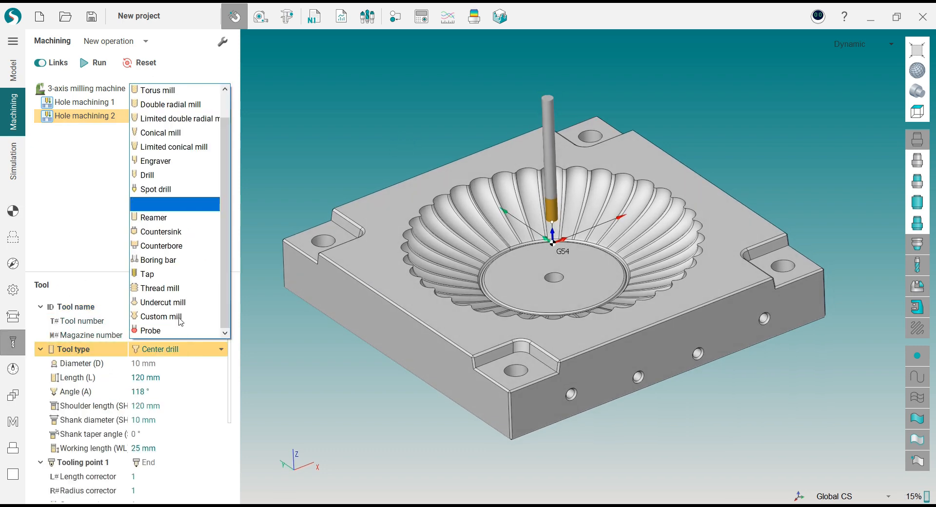
click(178, 184)
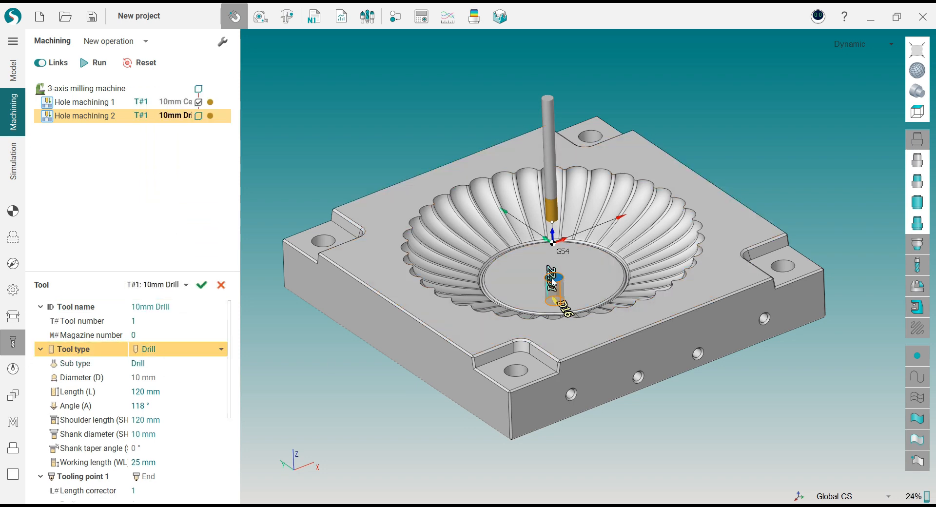
click(157, 380)
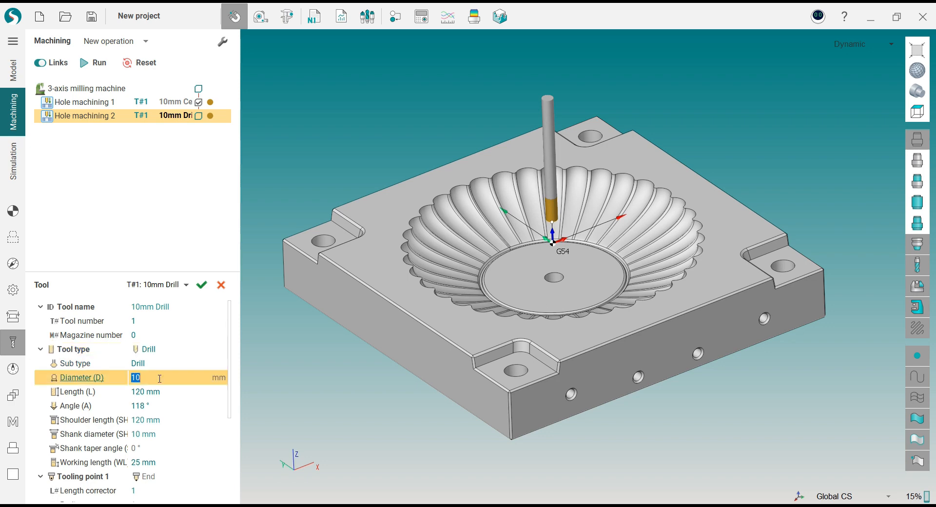
text(1)
key(Return)
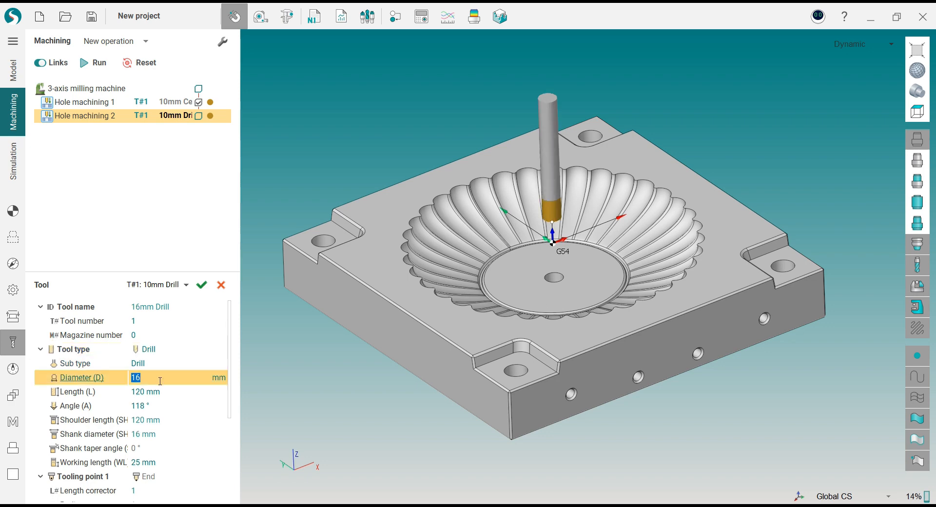
- Set the 16 mm drill's working length to 35 mm
click(164, 435)
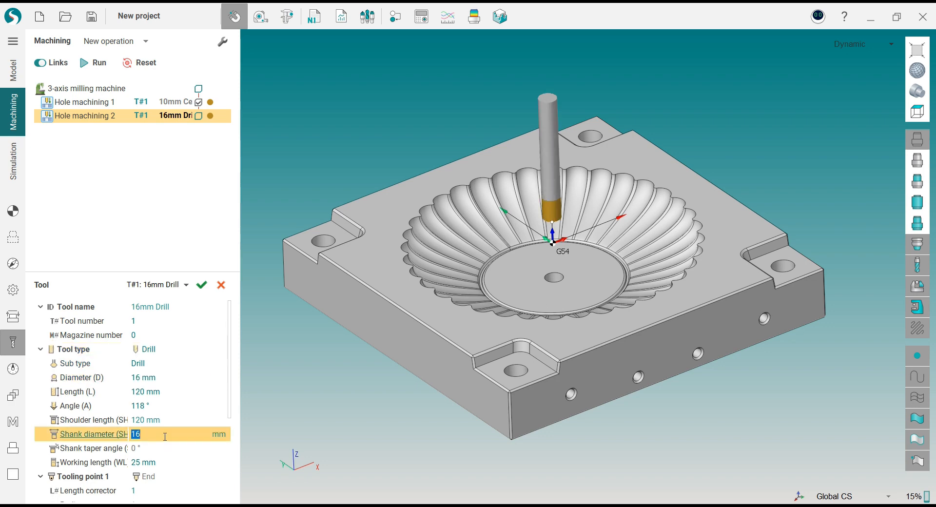
click(169, 462)
text(35)
key(Return)
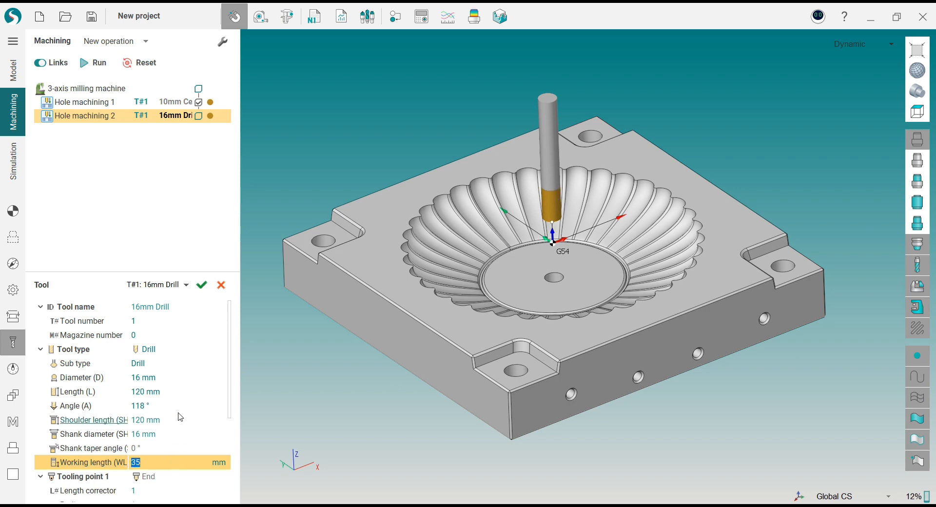
- Save the 16 mm drill as a new tool and give Hole machining 2 a dark teal tool colour
click(201, 285)
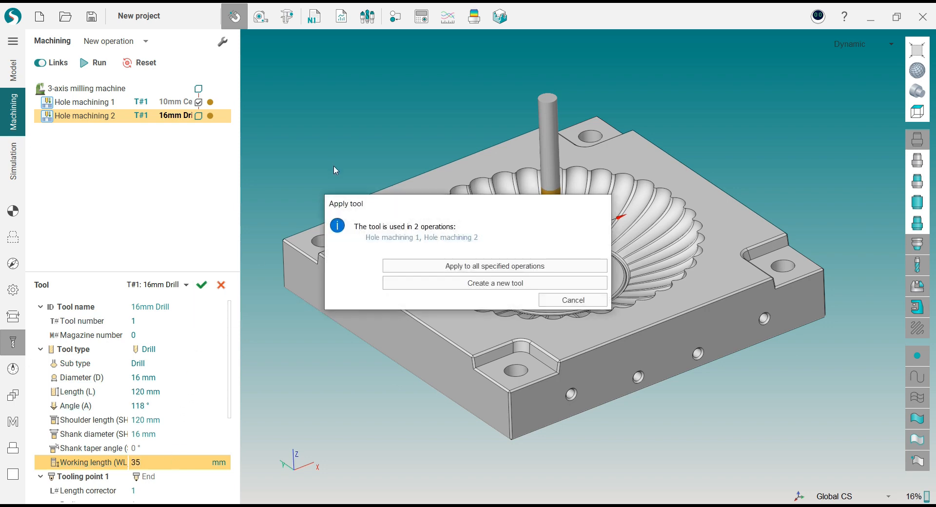
click(446, 287)
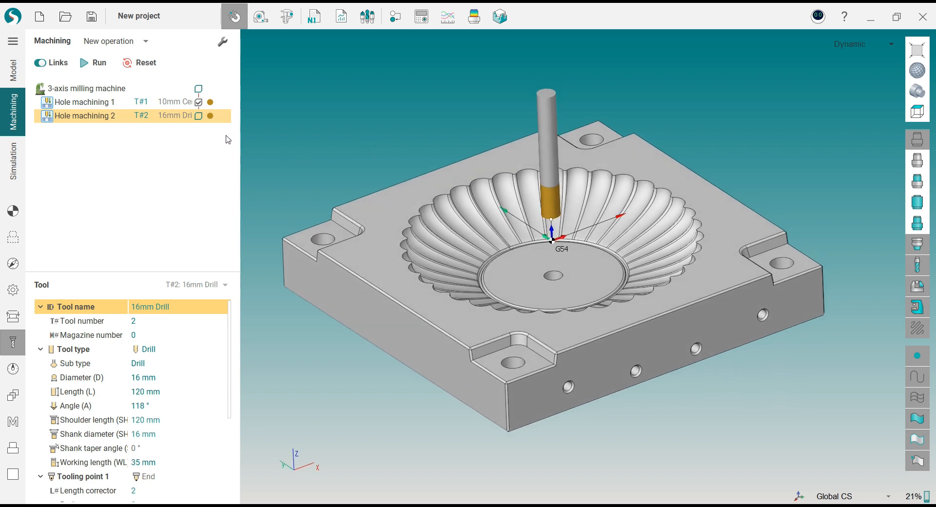
click(210, 116)
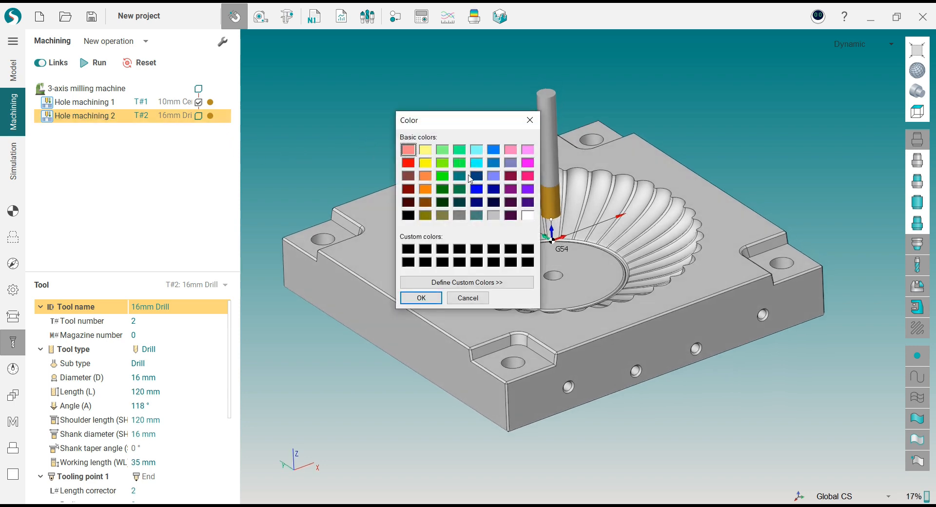
click(460, 176)
click(421, 297)
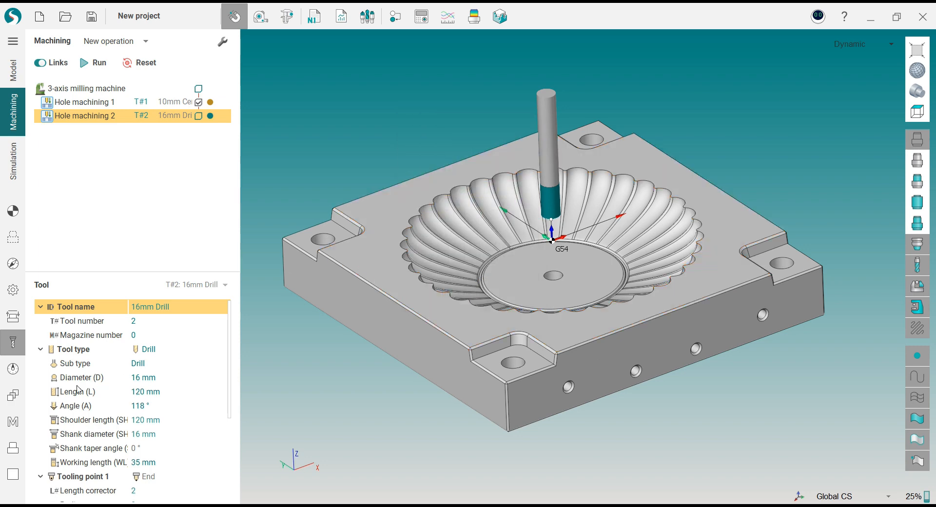
click(18, 380)
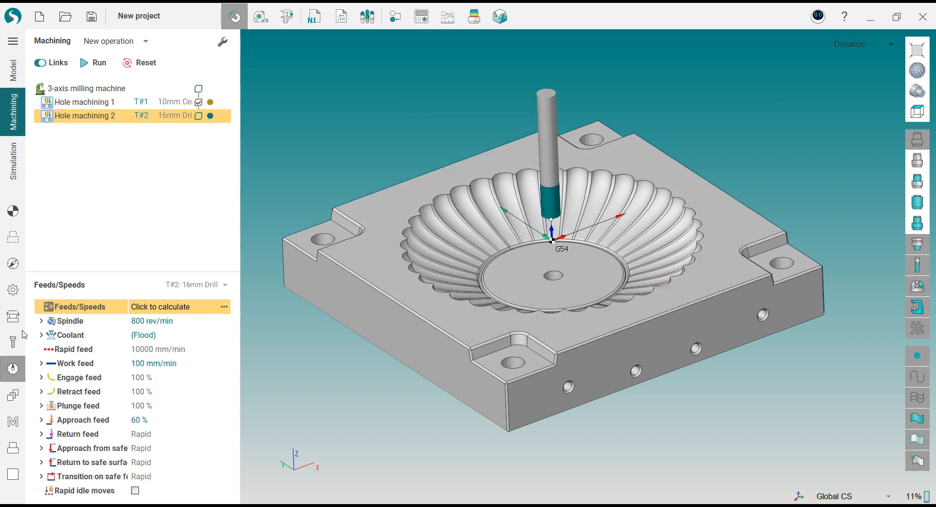
click(12, 210)
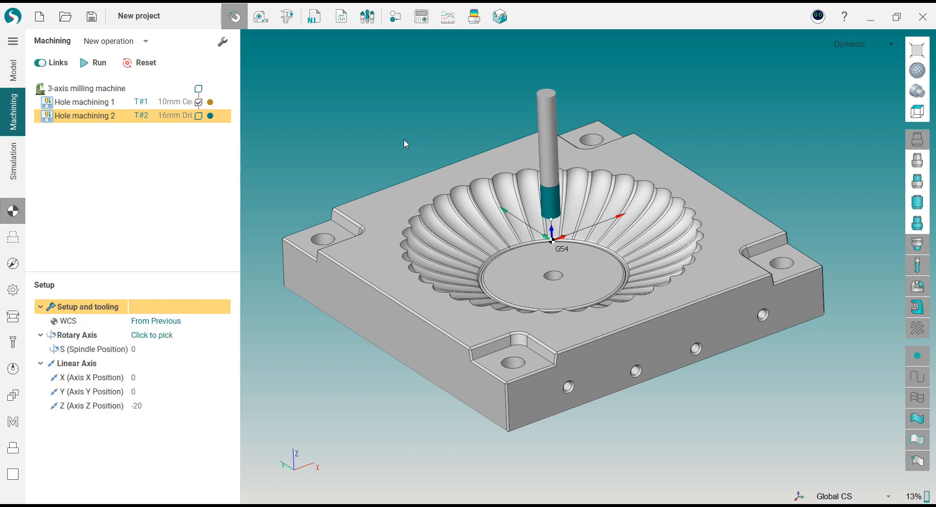
middle_drag(404, 139, 393, 123)
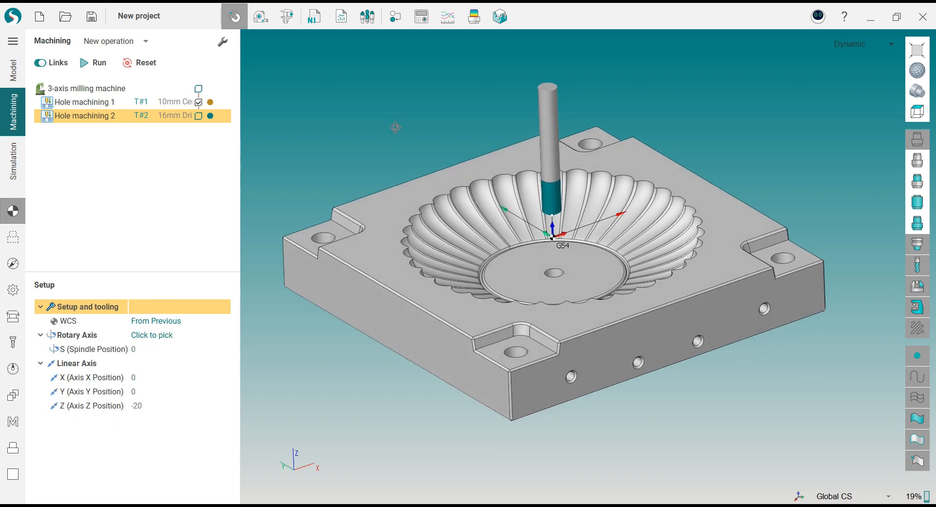
click(21, 288)
click(16, 264)
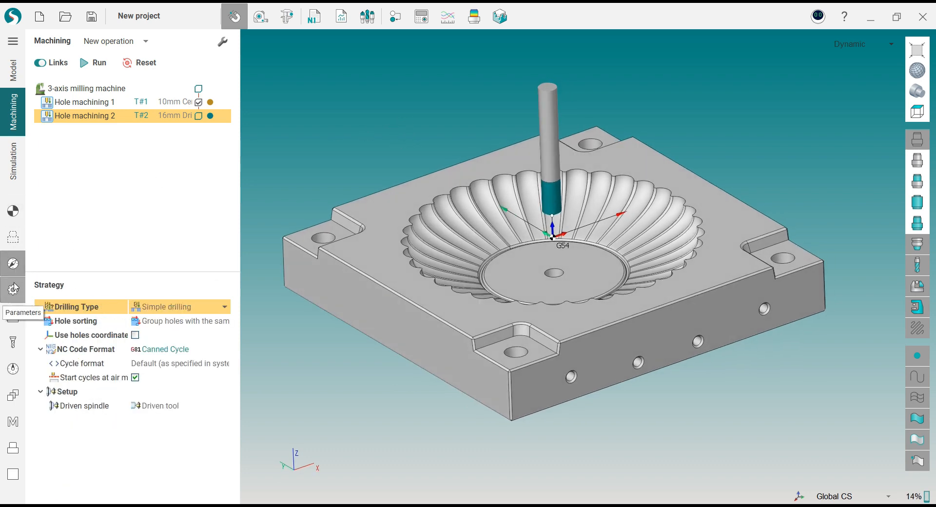
- Replace the assigned hole of Hole machining 2 with the central hole in the cavity floor
click(18, 245)
click(101, 338)
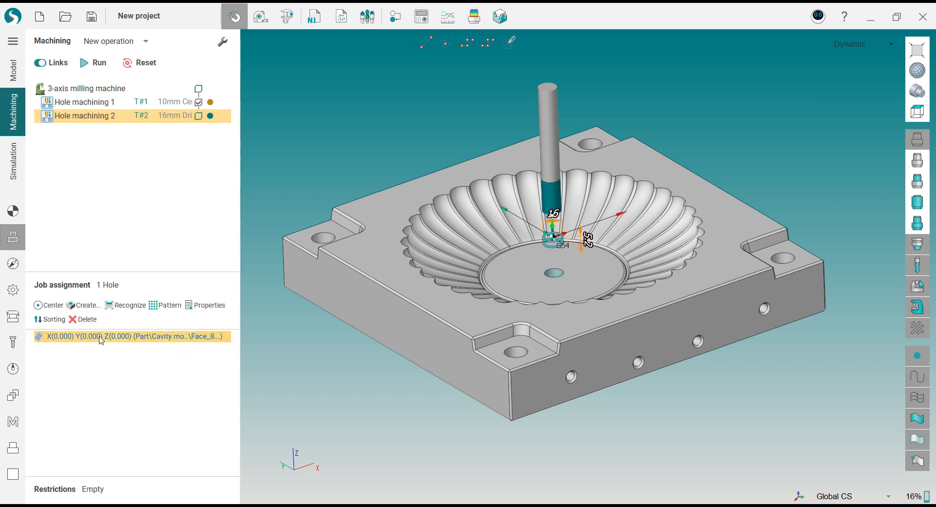
click(86, 319)
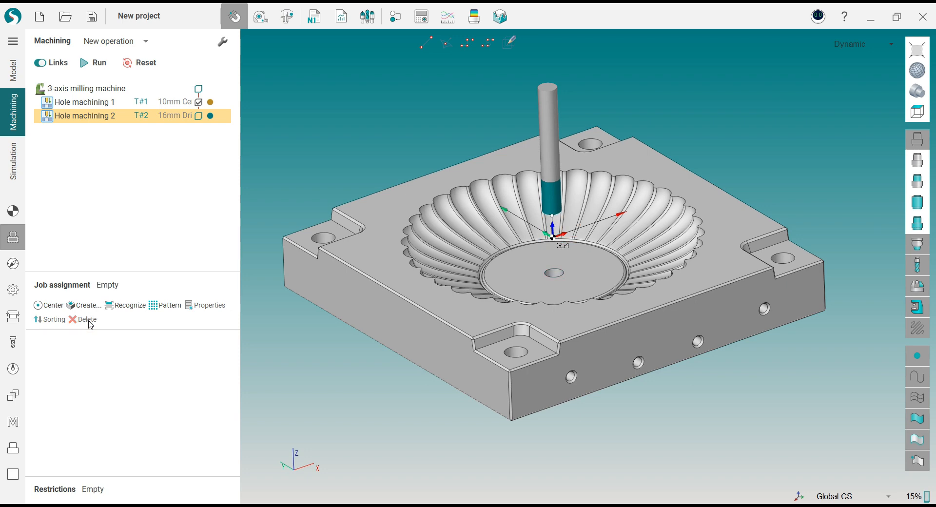
click(554, 273)
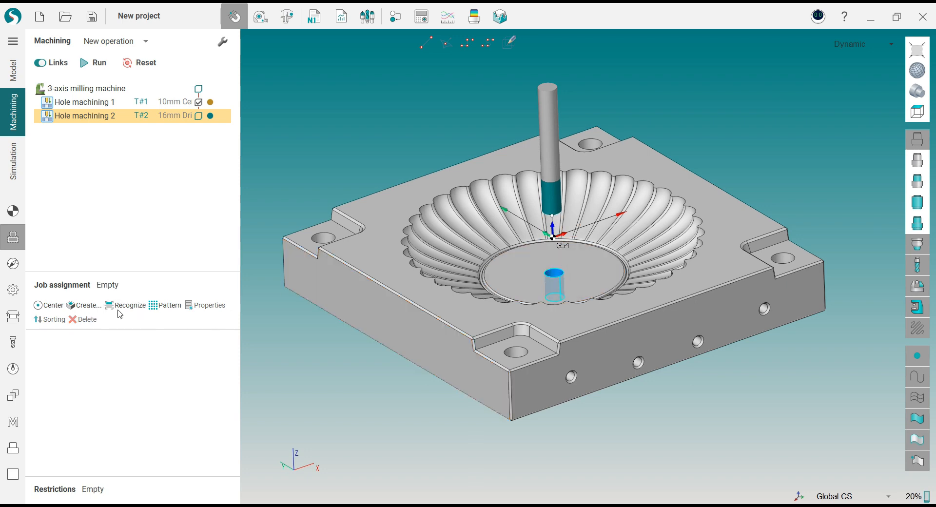
click(44, 307)
click(104, 337)
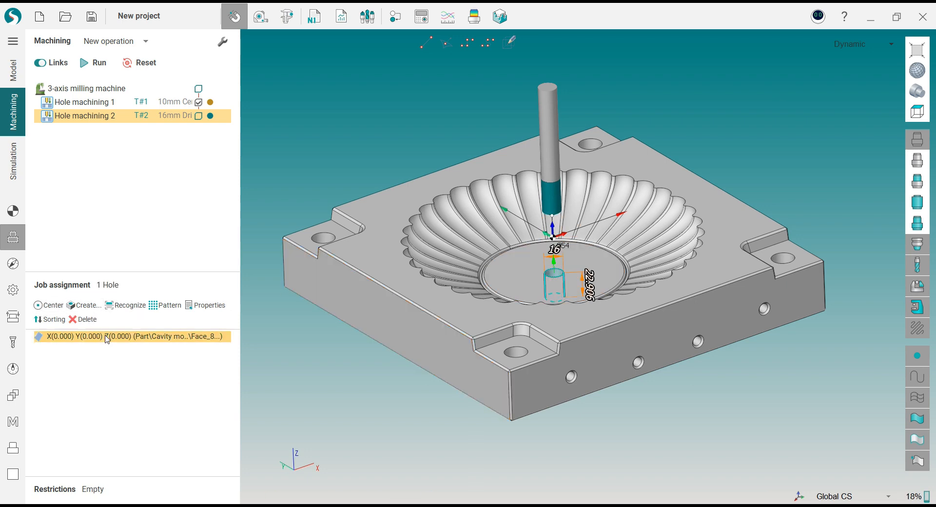
- Set the Z max of the assigned central hole to 0.2
click(204, 305)
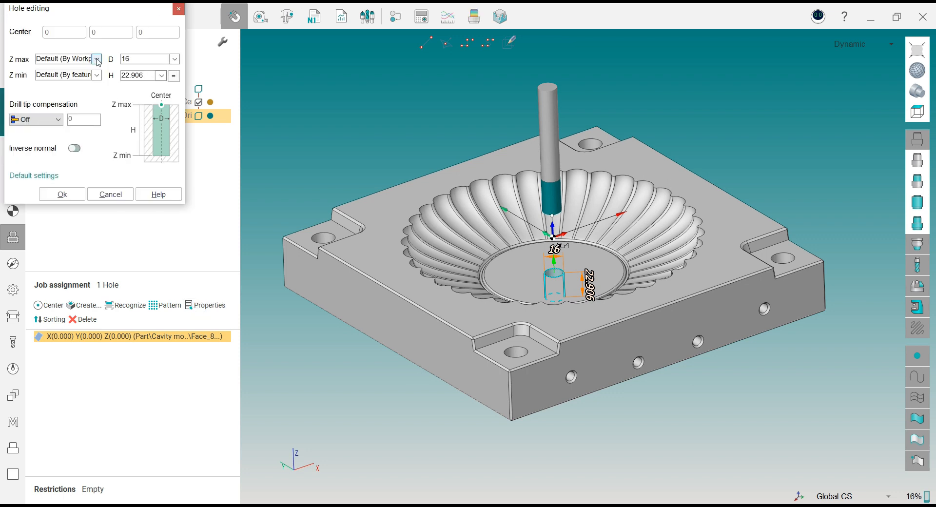
click(97, 59)
click(49, 92)
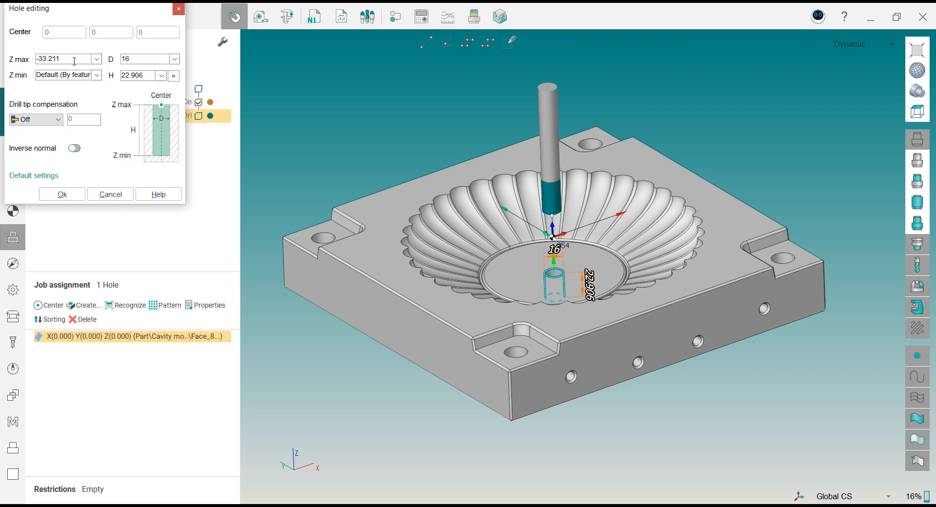
text(0)
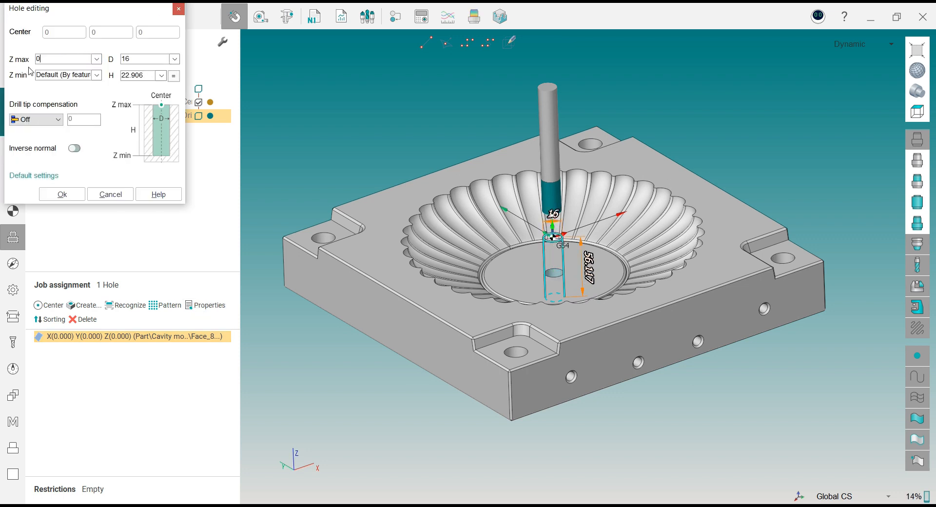
text(.2)
- Set the central hole's Z min to -59 and its drill tip compensation to Drill tip, and accept the hole settings
click(97, 75)
click(80, 109)
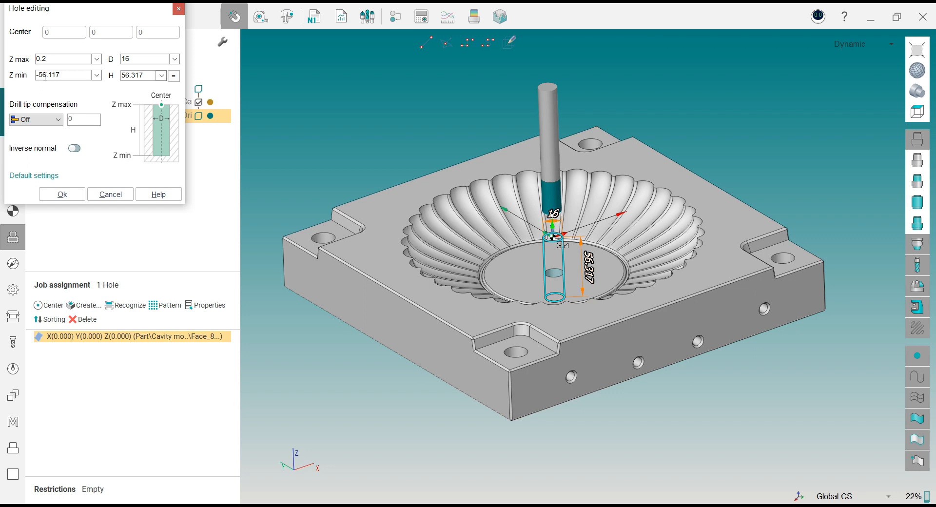
drag(44, 75, 73, 75)
text(9)
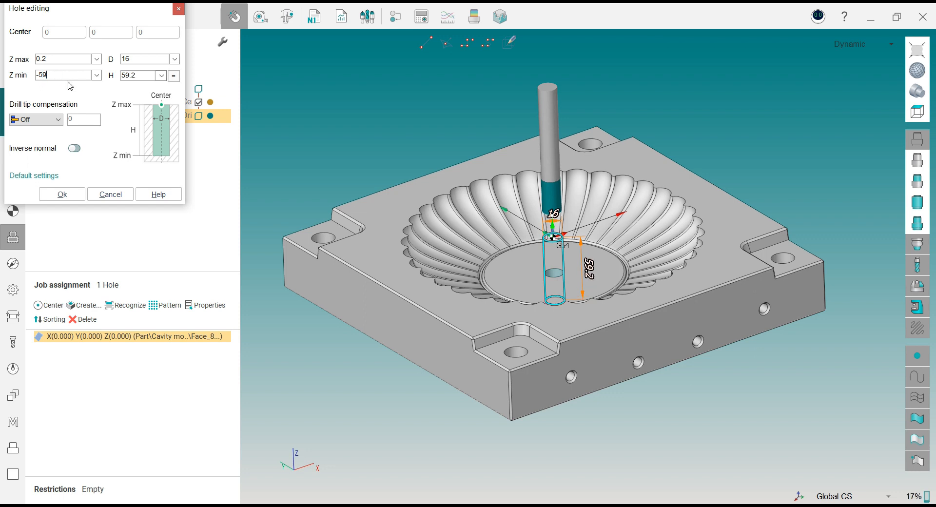
click(58, 120)
click(54, 142)
click(62, 194)
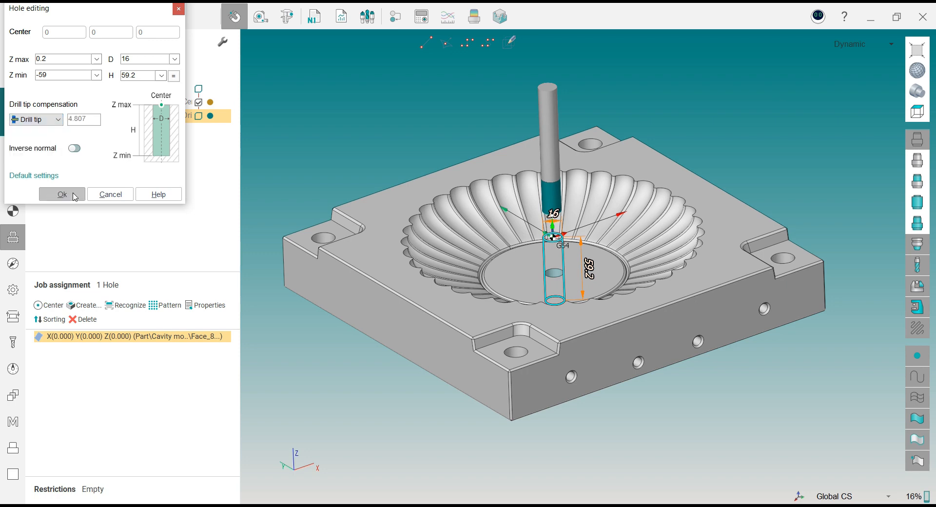
- Set the drilling type of Hole machining 2 to Chip removing with a step of 2 mm
click(15, 271)
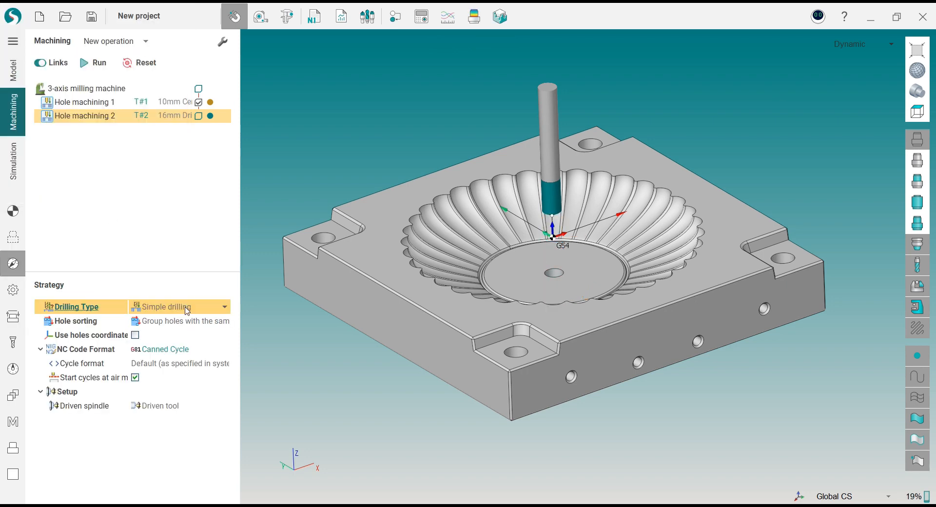
click(188, 308)
click(184, 339)
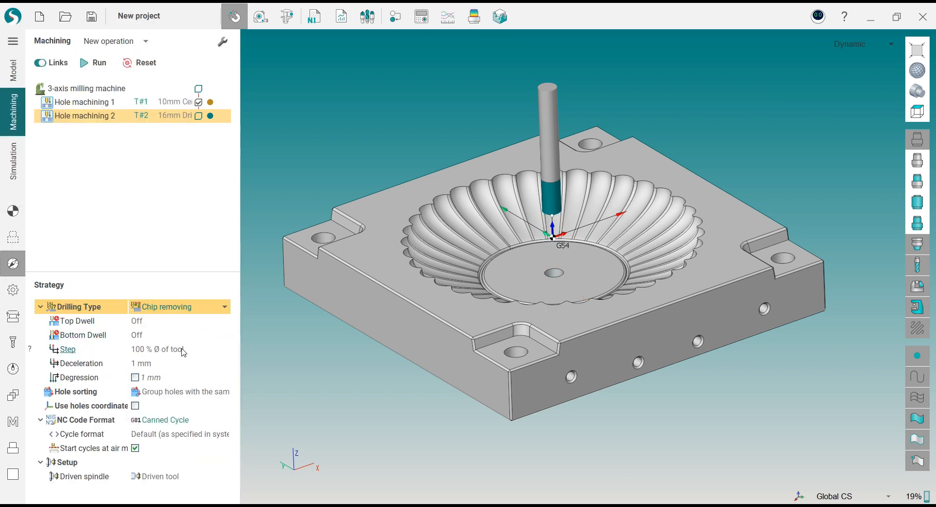
click(189, 350)
click(201, 351)
click(202, 363)
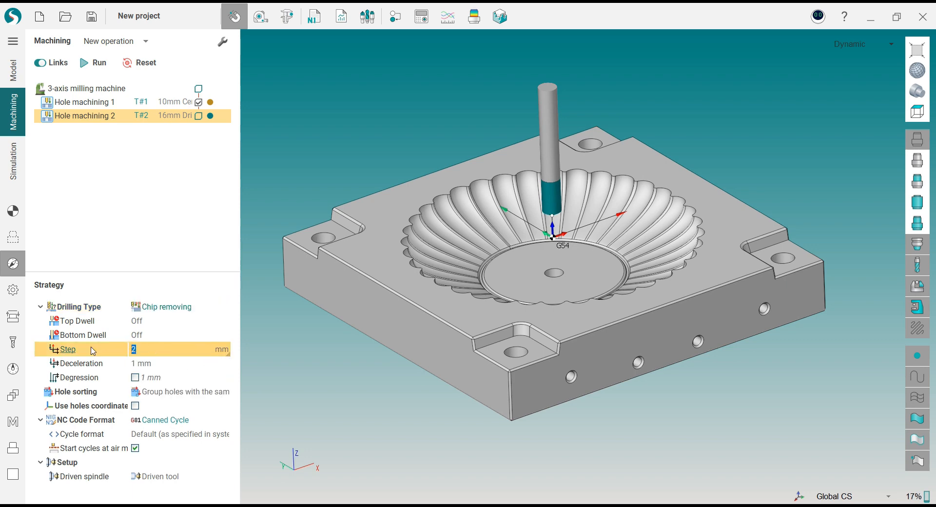
click(12, 295)
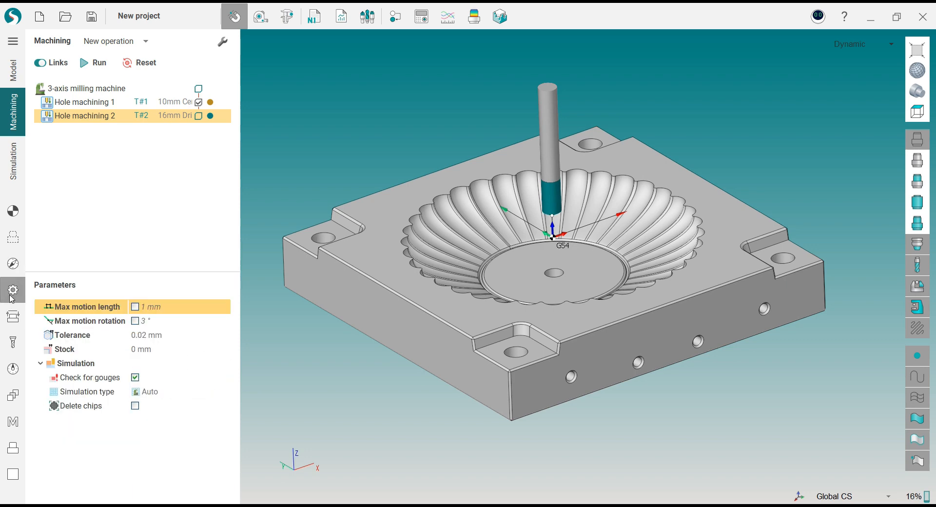
click(14, 316)
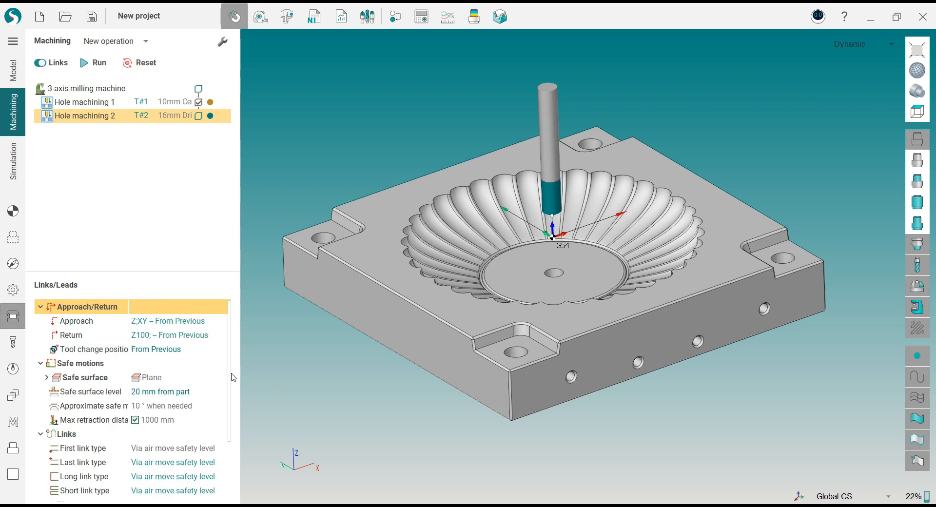
drag(233, 377, 232, 470)
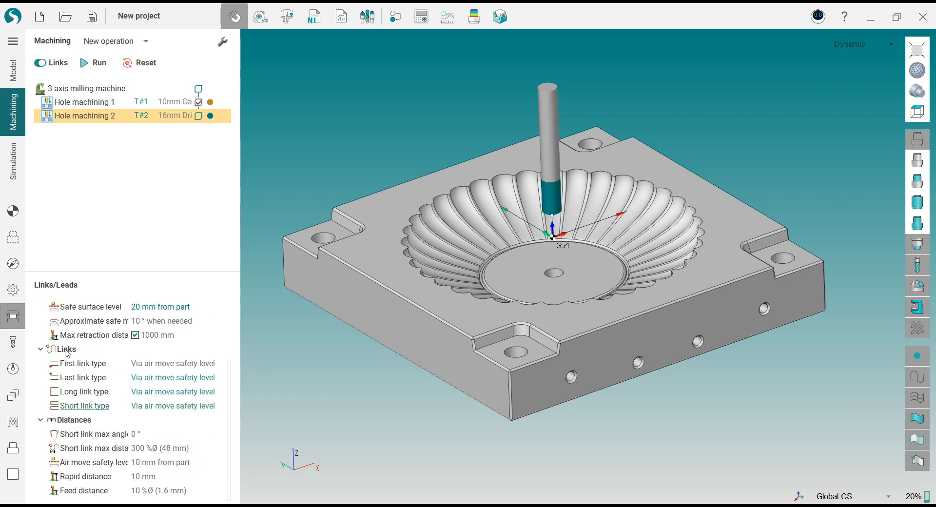
- Calculate the toolpath of Hole machining 2 and check the machining result in the colour comparison with the part
click(13, 210)
click(80, 70)
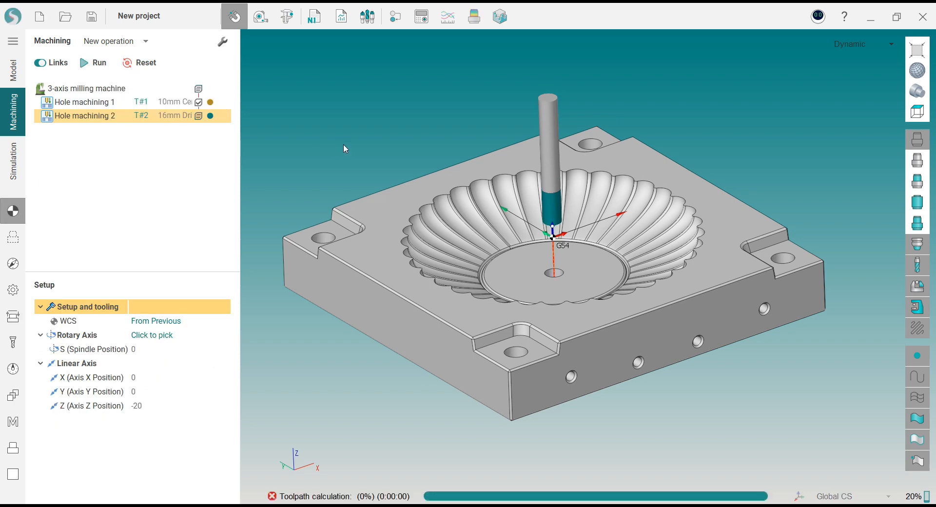
right_drag(360, 137, 402, 110)
click(474, 16)
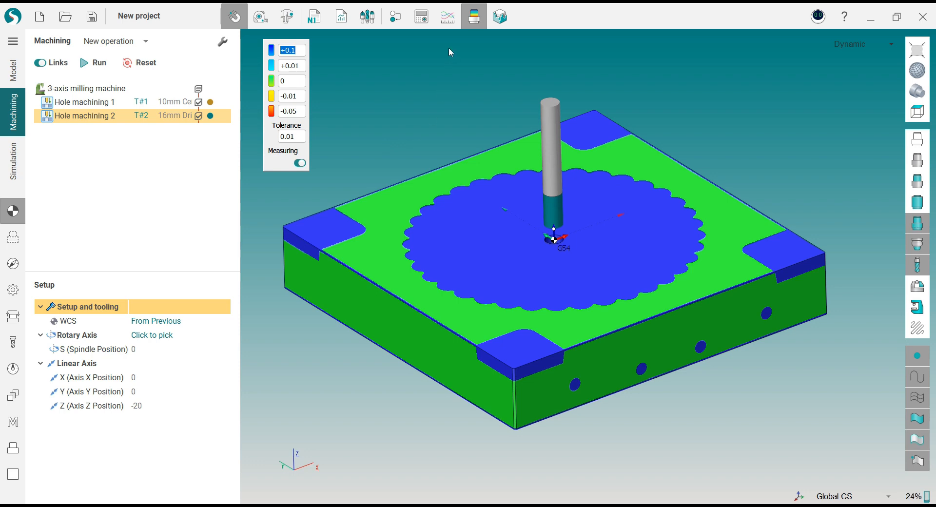
click(473, 24)
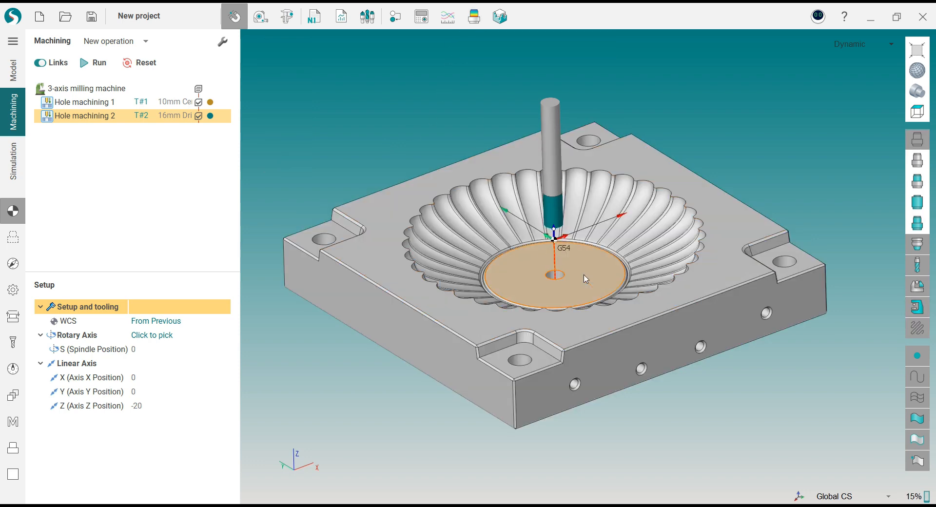
- Switch to the model in top view and start a new sketch
middle_drag(428, 138, 501, 75)
key(ctrl+1)
key(ctrl+1)
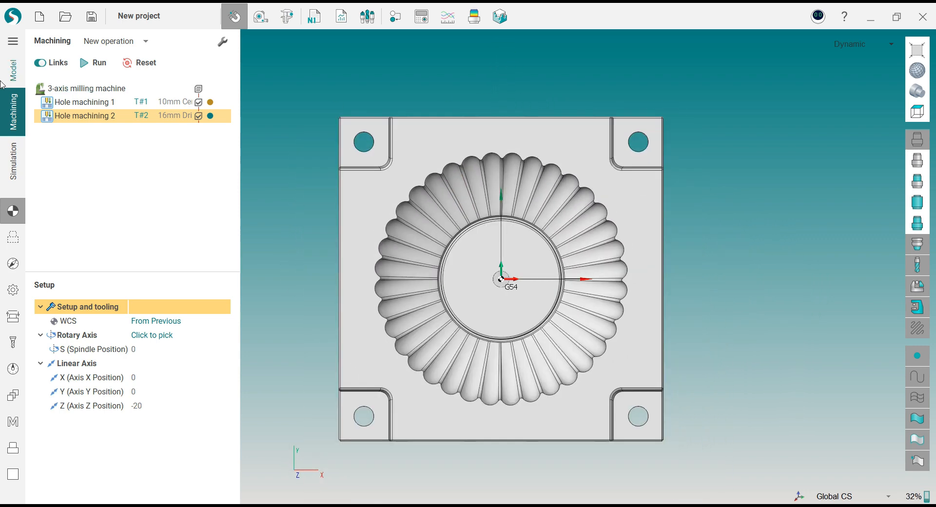
click(13, 71)
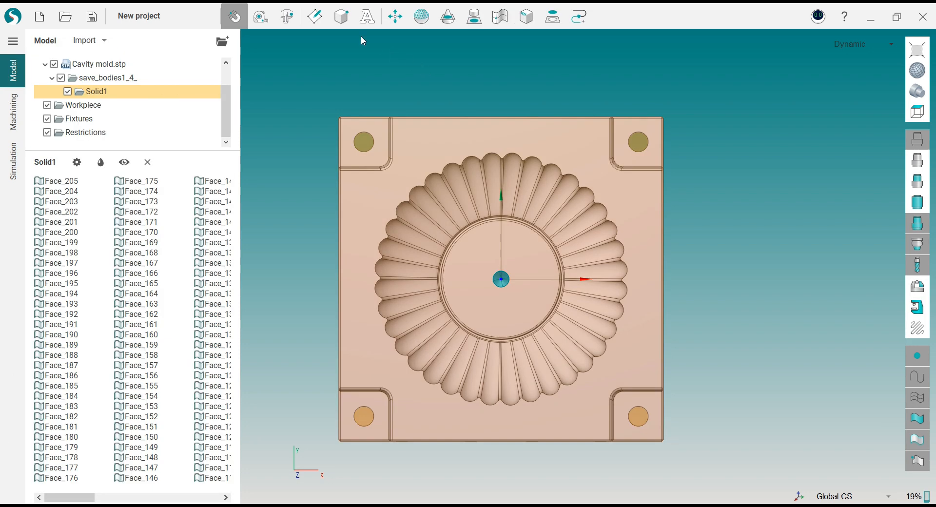
click(323, 26)
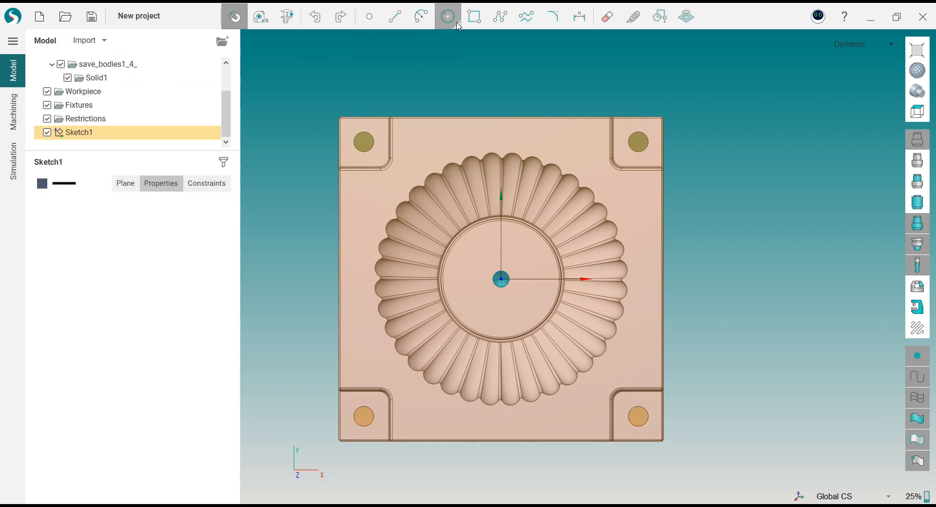
- Sketch a circle centred on the origin around the central hole, finish the sketch and return to the machining operations
click(447, 17)
click(501, 279)
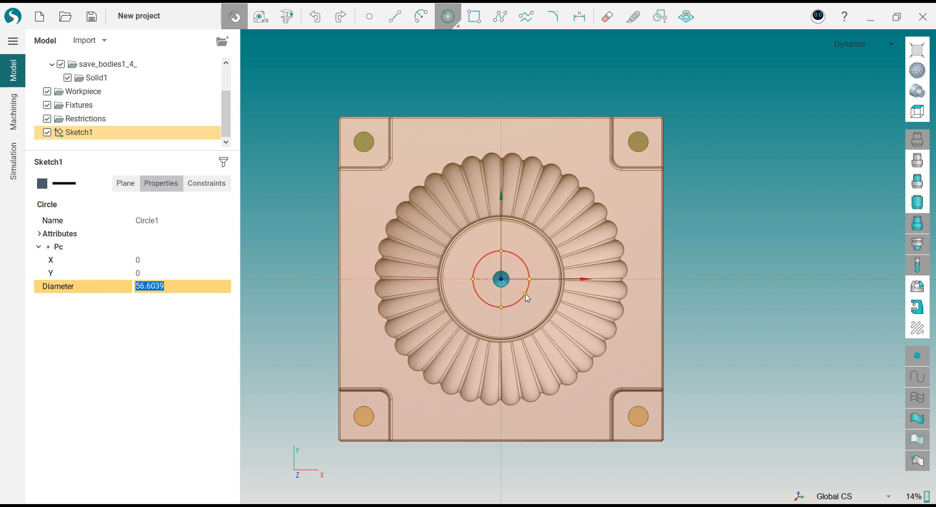
click(527, 296)
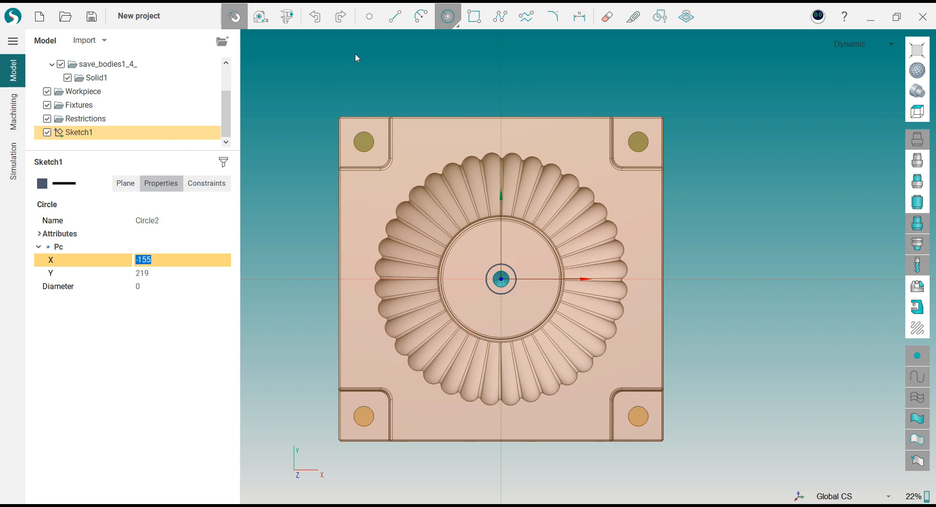
click(448, 16)
click(513, 176)
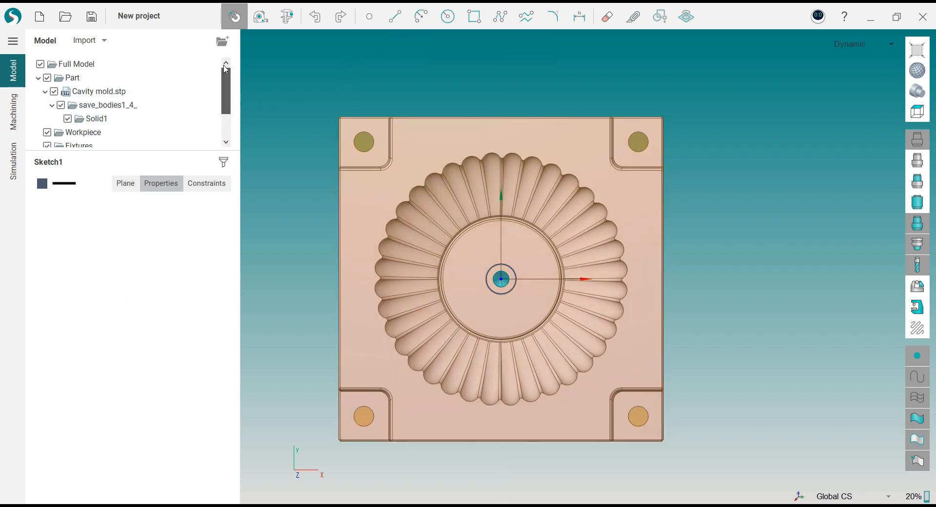
middle_drag(650, 281, 615, 173)
click(13, 112)
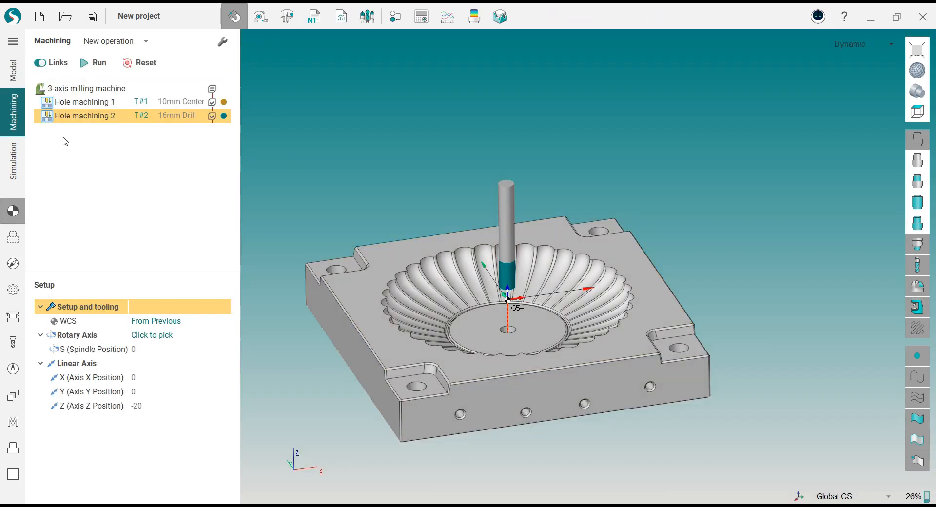
middle_drag(435, 157, 435, 157)
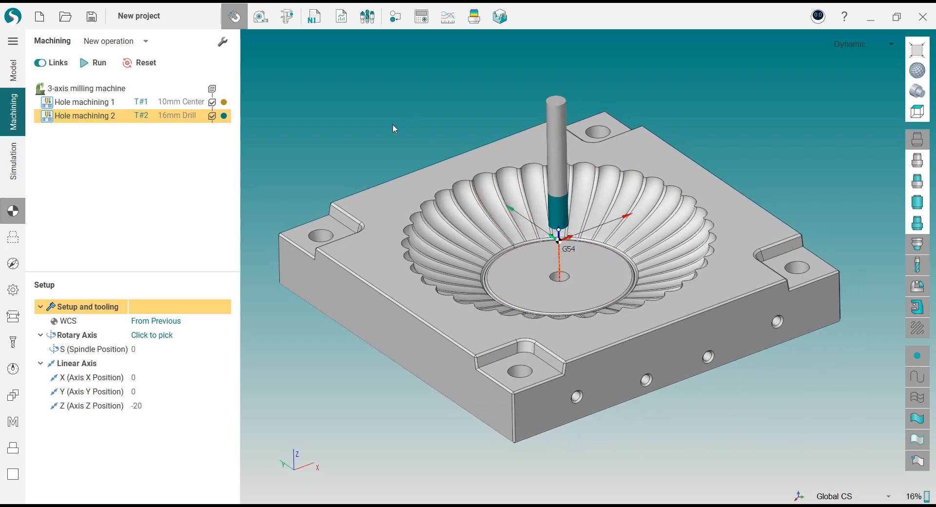
- Add a 2D Pocketing operation after Hole machining 2 and open its tool settings
click(146, 41)
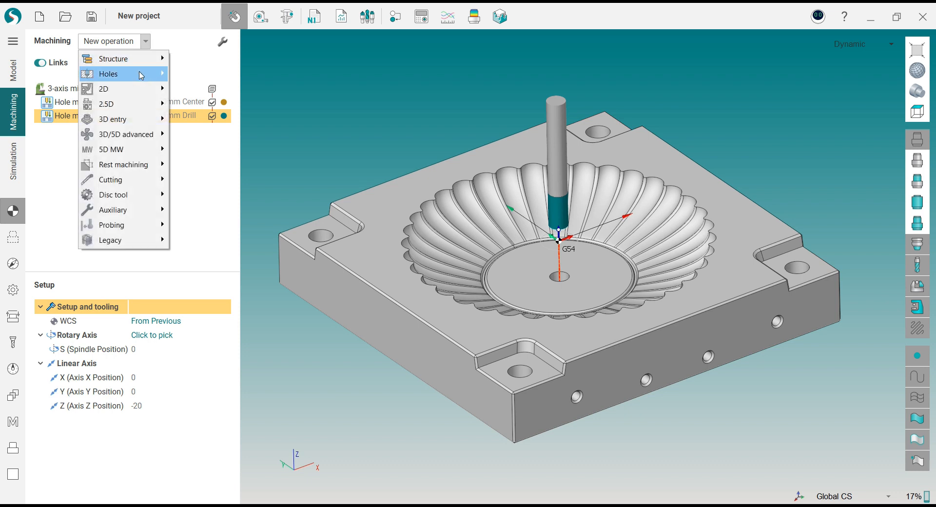
mouse_move(140, 79)
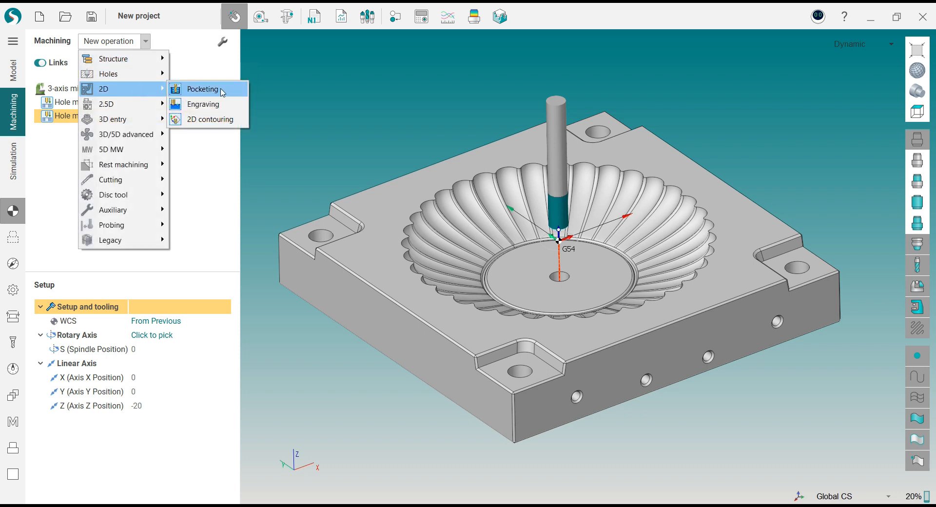
click(208, 88)
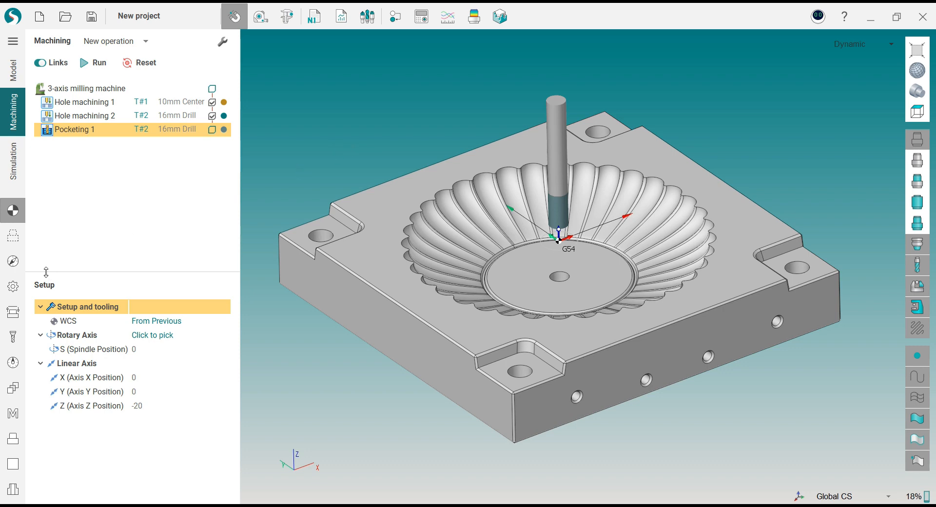
click(13, 336)
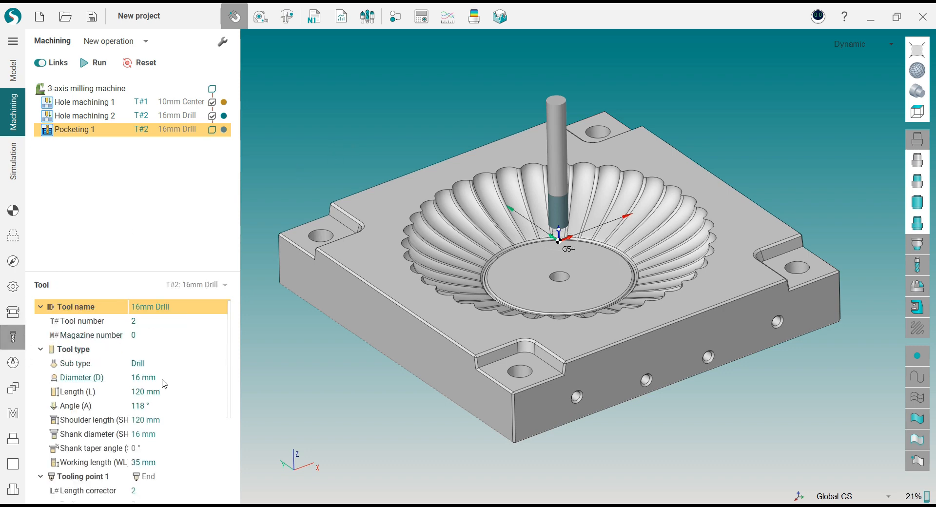
click(163, 364)
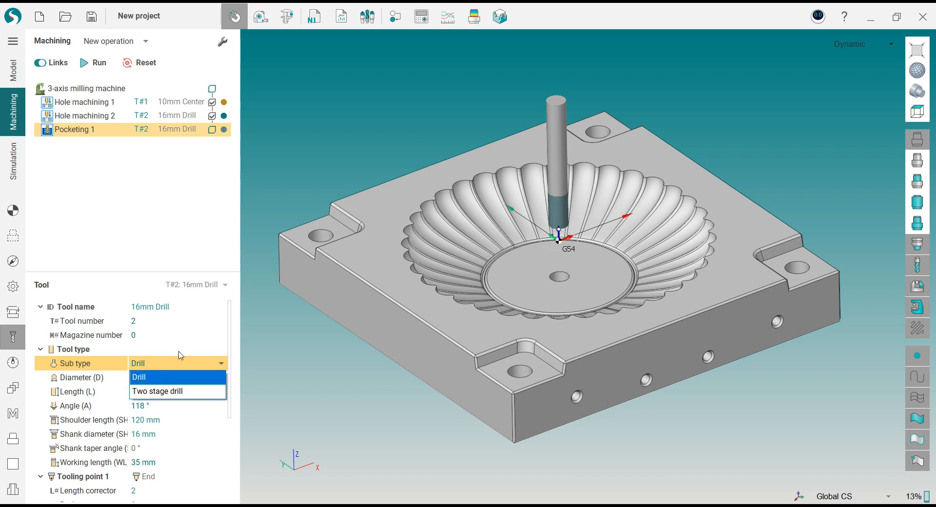
click(179, 360)
click(214, 307)
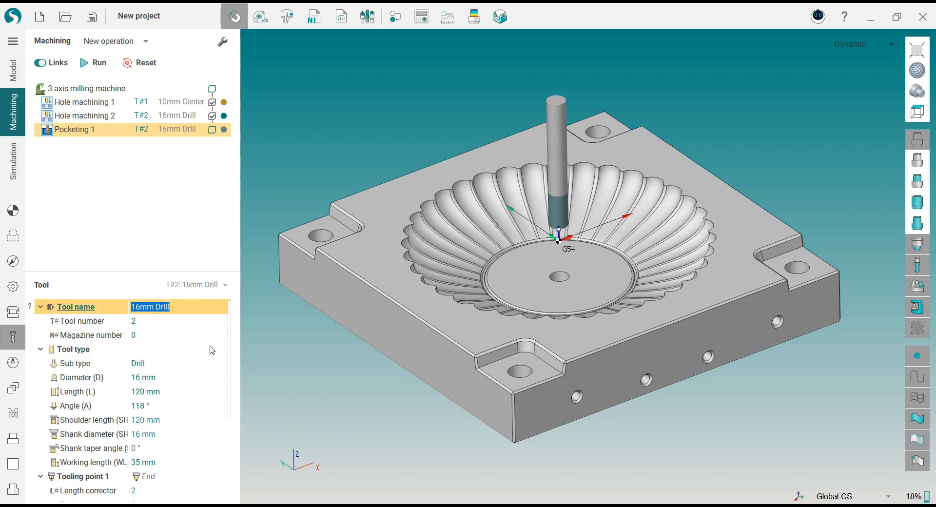
click(214, 377)
click(223, 363)
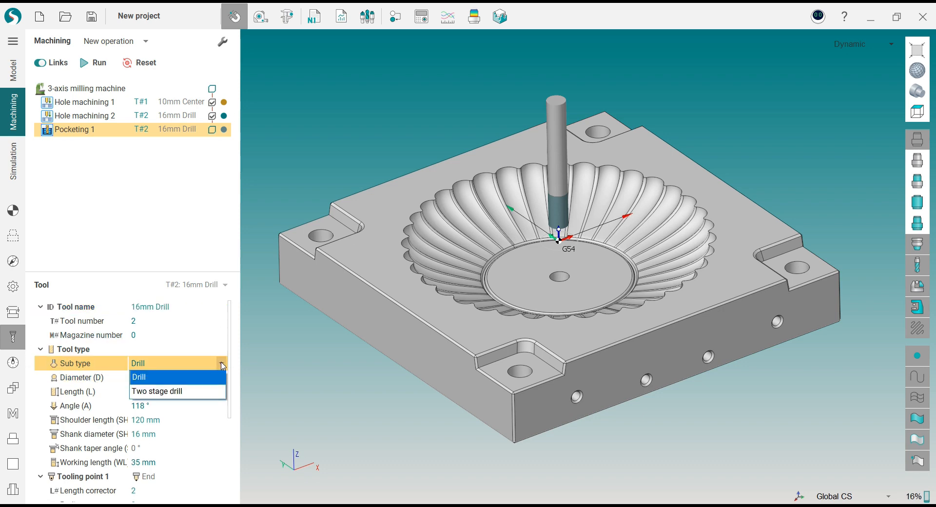
click(252, 358)
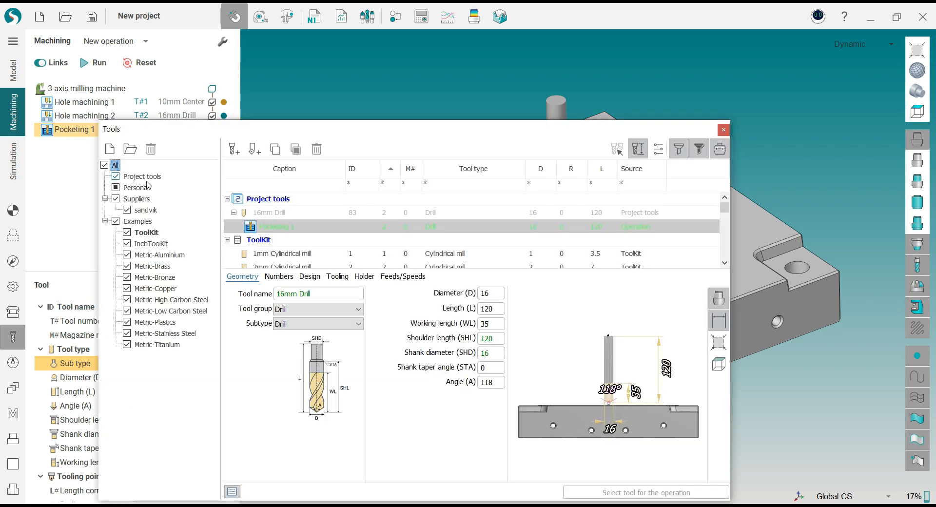
- Assign the 12mm Cylindrical mill from the Metric-Brass tool library to Pocketing 1
click(152, 266)
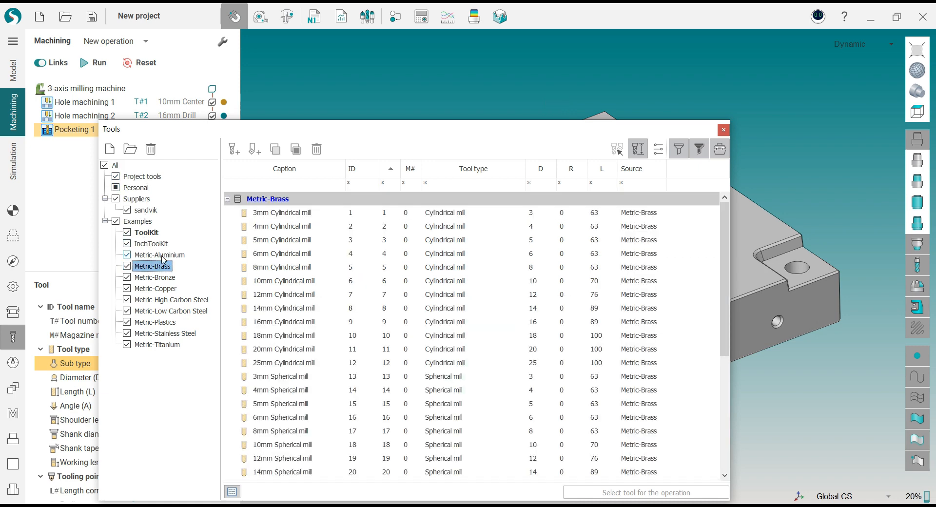
click(276, 295)
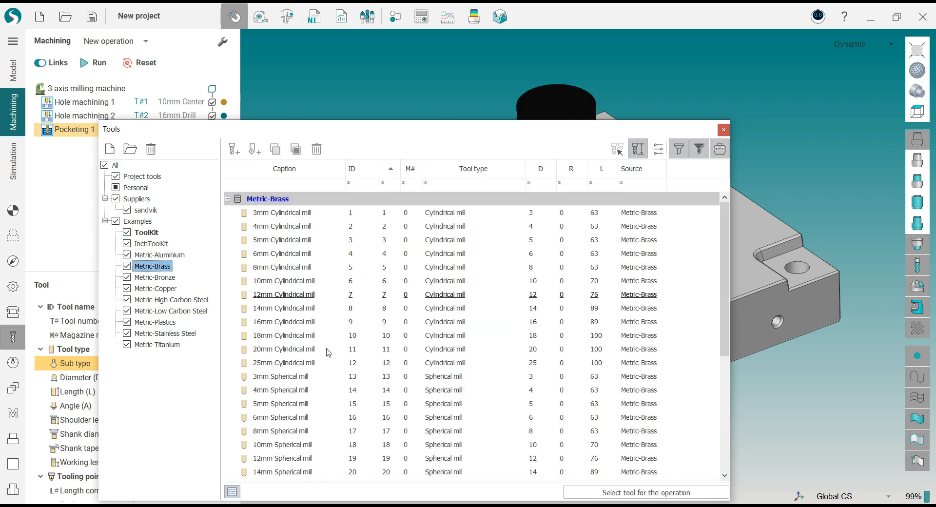
click(682, 494)
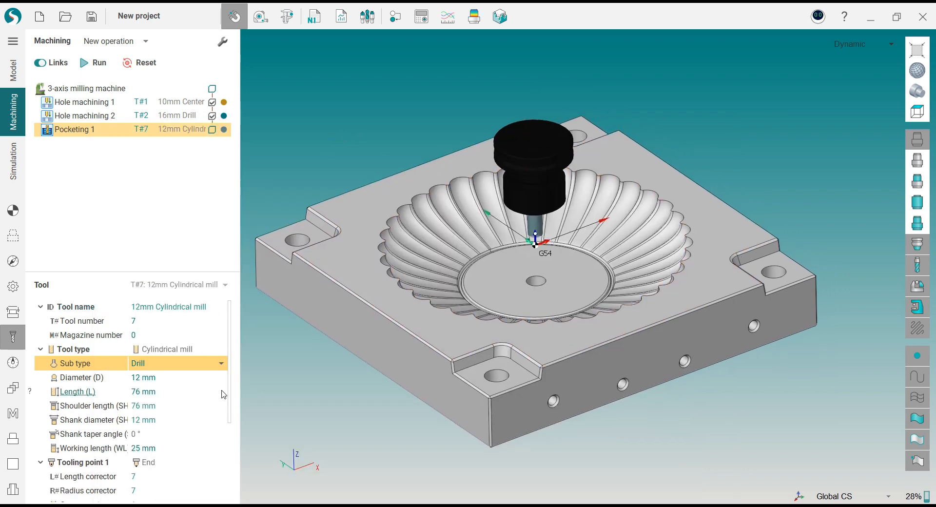
- Set the holder of the 12 mm cylindrical mill to Empty
scroll(228, 453, down, 1)
drag(226, 464, 227, 469)
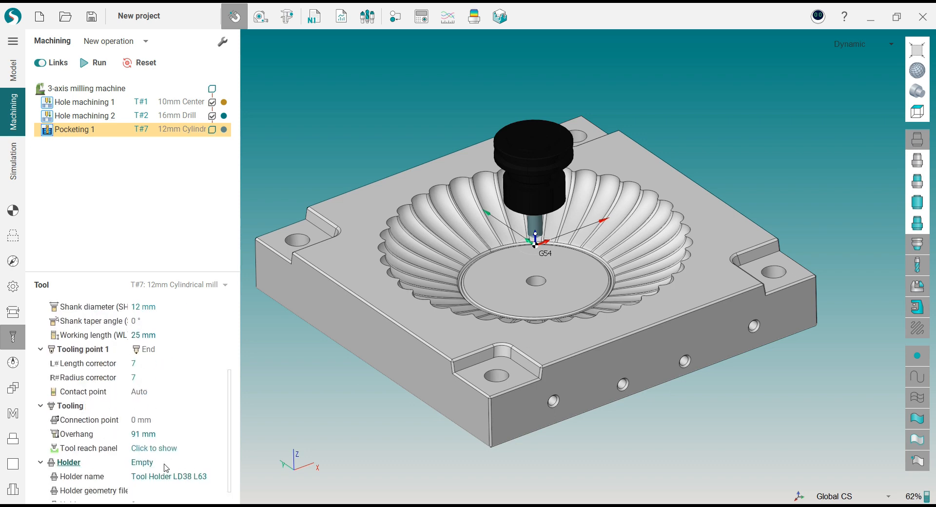
click(169, 478)
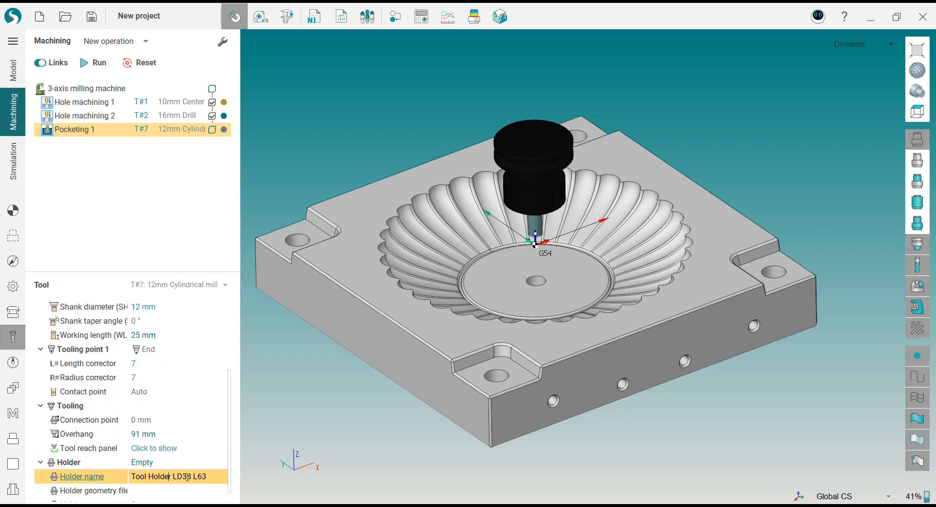
click(211, 465)
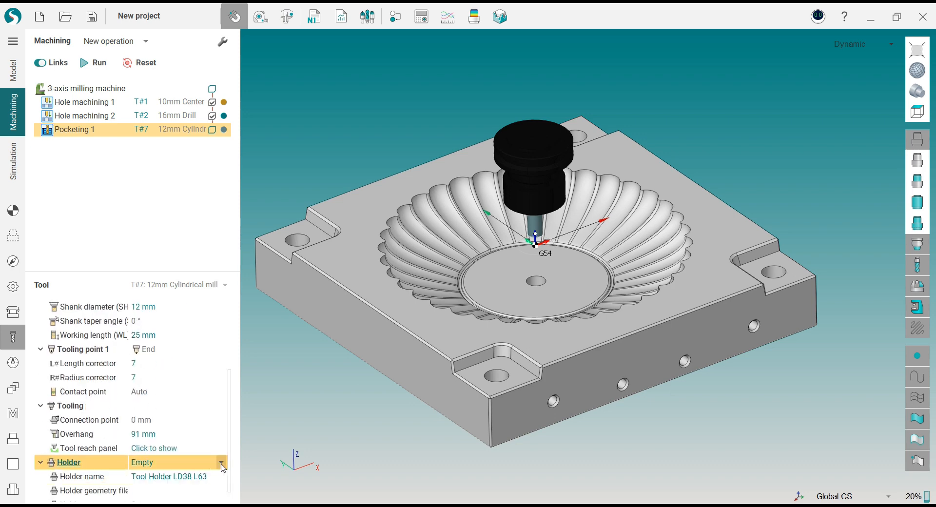
click(220, 462)
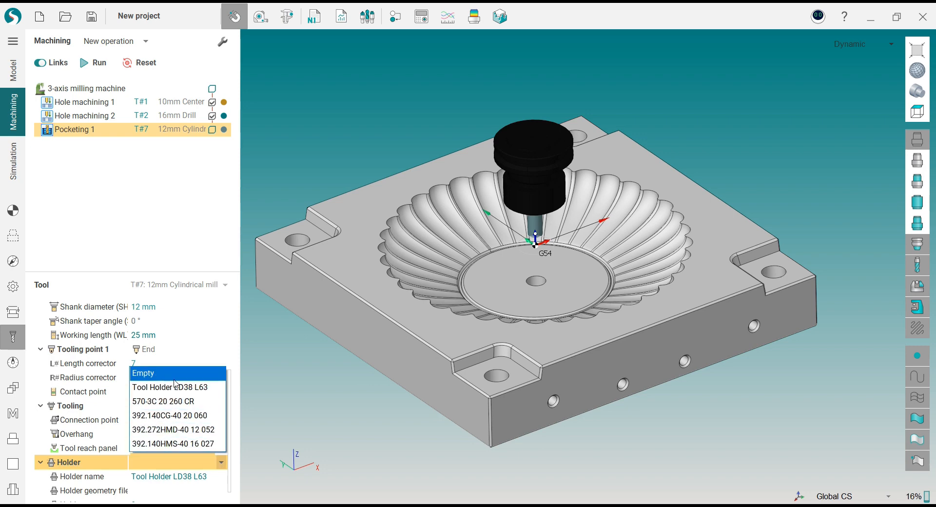
click(156, 374)
scroll(231, 391, up, 4)
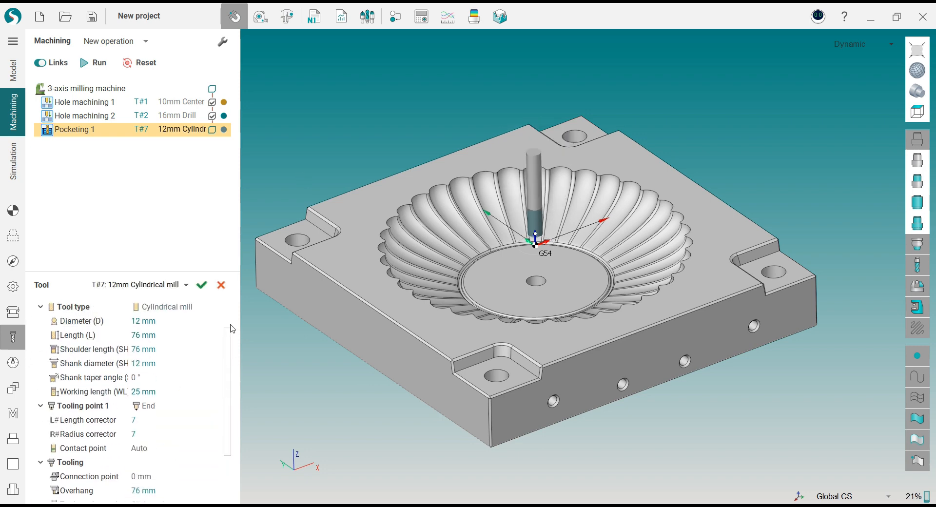
- Set the tool number of the 12 mm cylindrical mill to 3 and apply the tool change
click(165, 363)
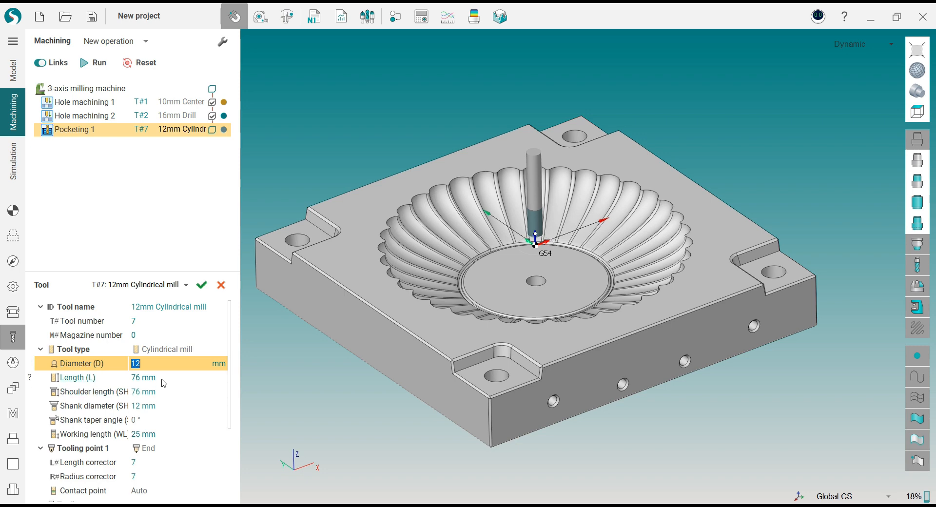
click(163, 378)
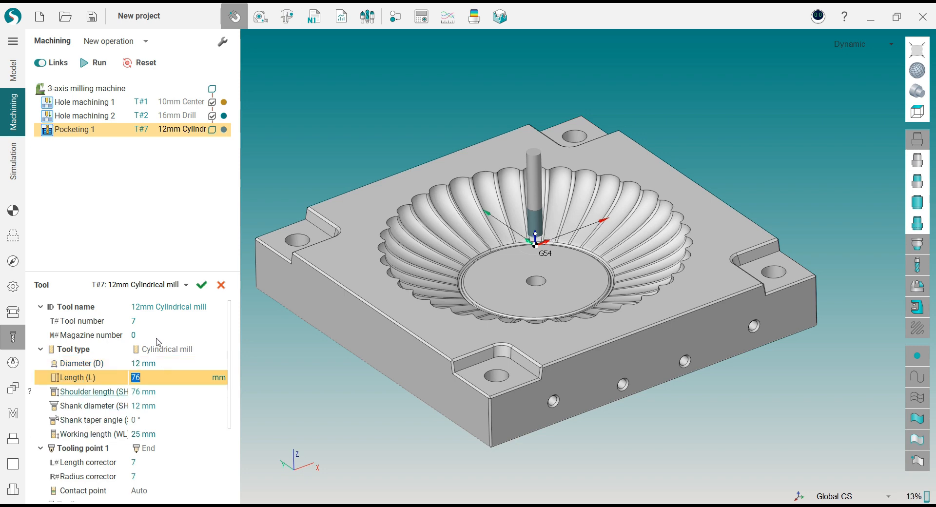
click(178, 320)
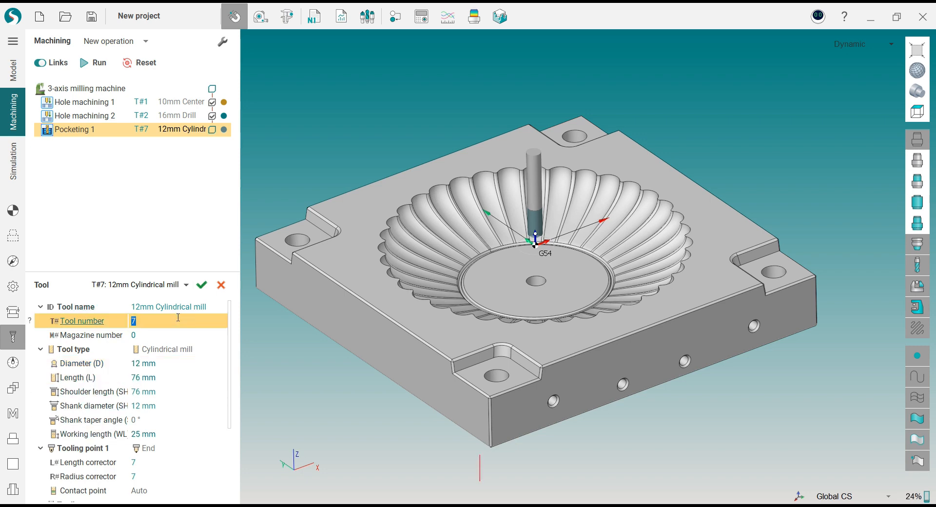
text(3)
click(202, 285)
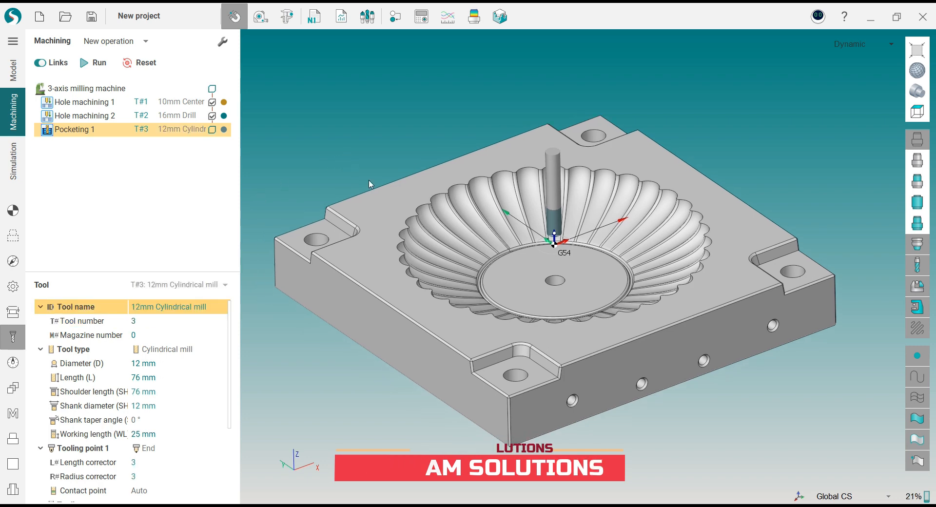
- Change the colour of the Pocketing 1 operation to orange
scroll(546, 255, up, 3)
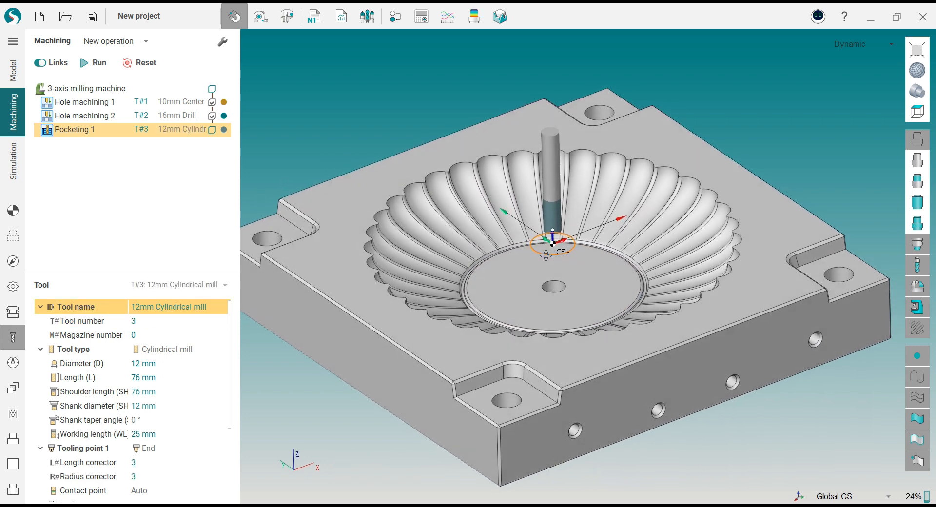
scroll(546, 255, up, 2)
click(224, 130)
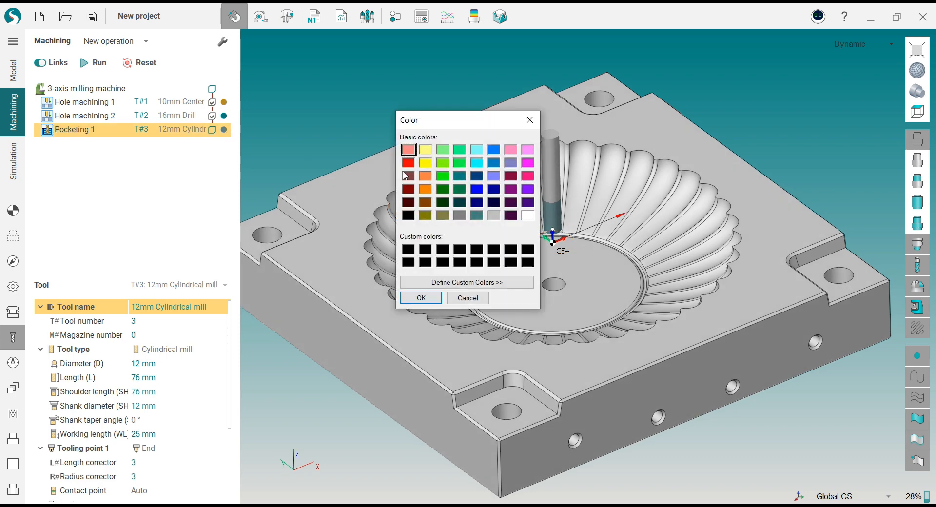
click(425, 175)
click(421, 298)
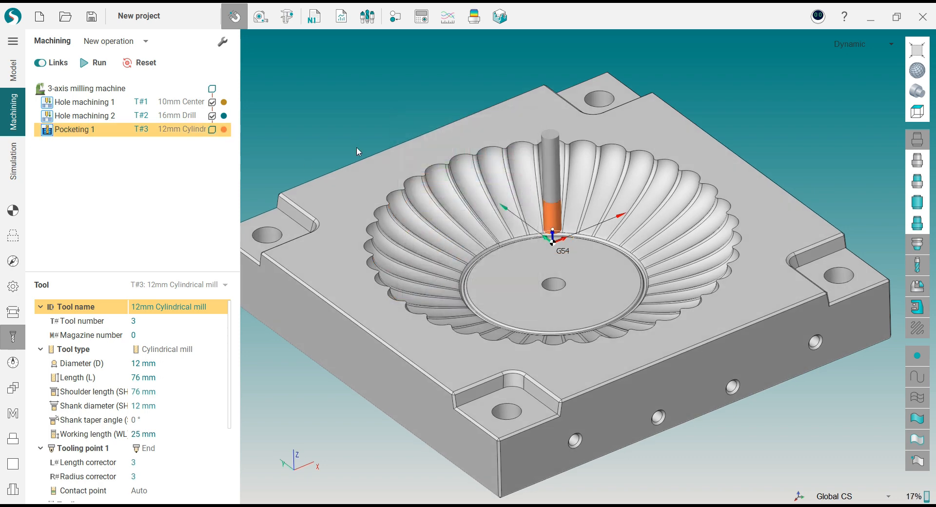
- Add the sketched circle around the origin as a pocket in Pocketing 1's job assignment
click(13, 236)
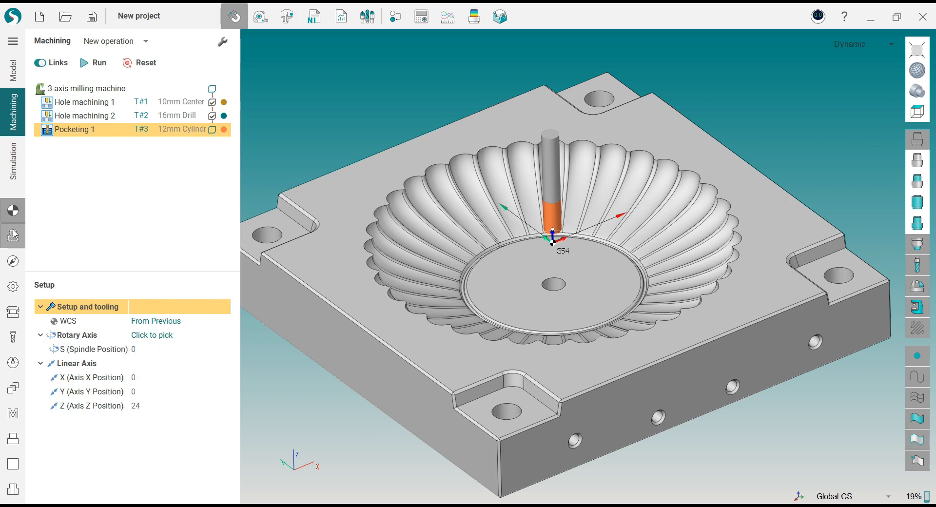
click(14, 235)
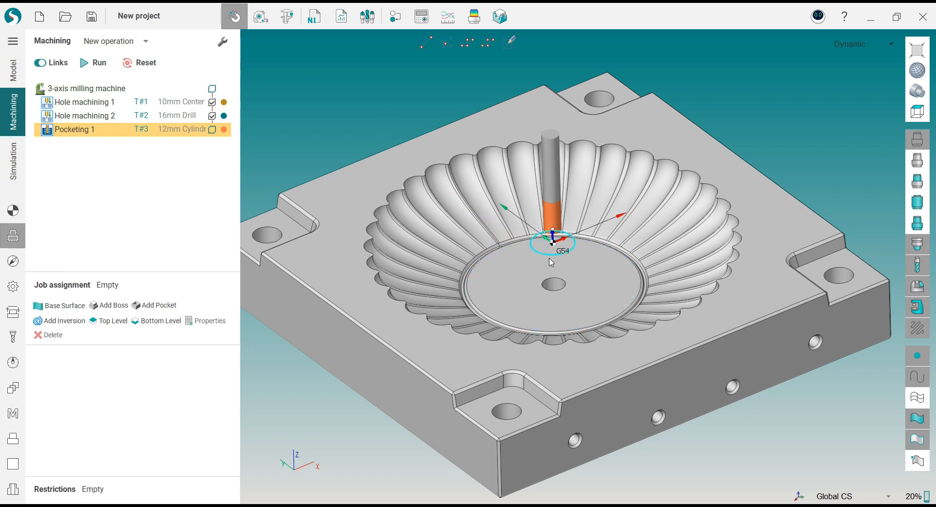
click(159, 307)
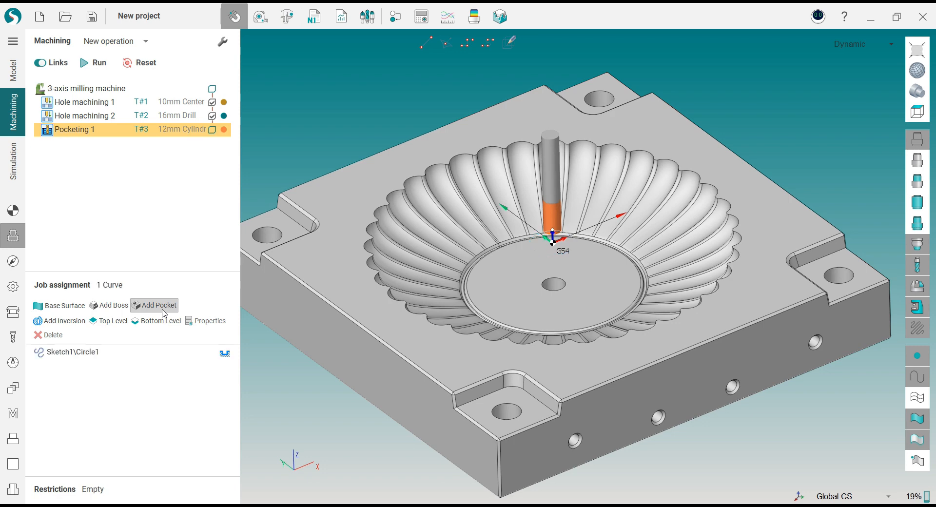
- Add the round cavity floor as the bottom level and the mold's upper face as the top level of Pocketing 1
click(477, 293)
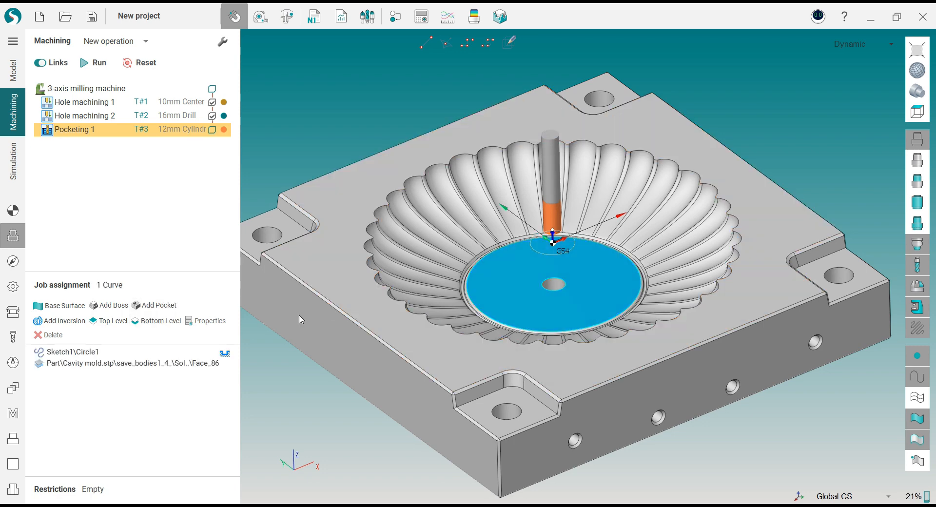
click(305, 180)
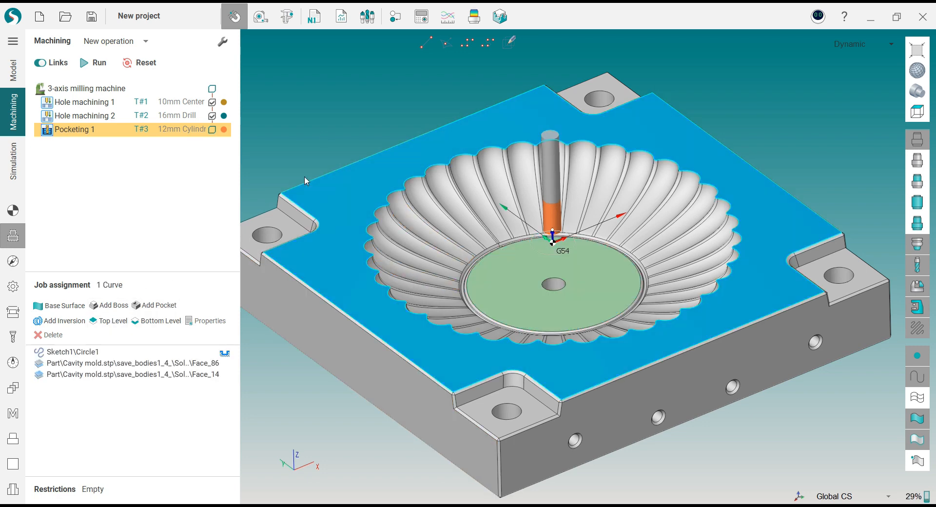
click(323, 136)
middle_drag(506, 244, 513, 223)
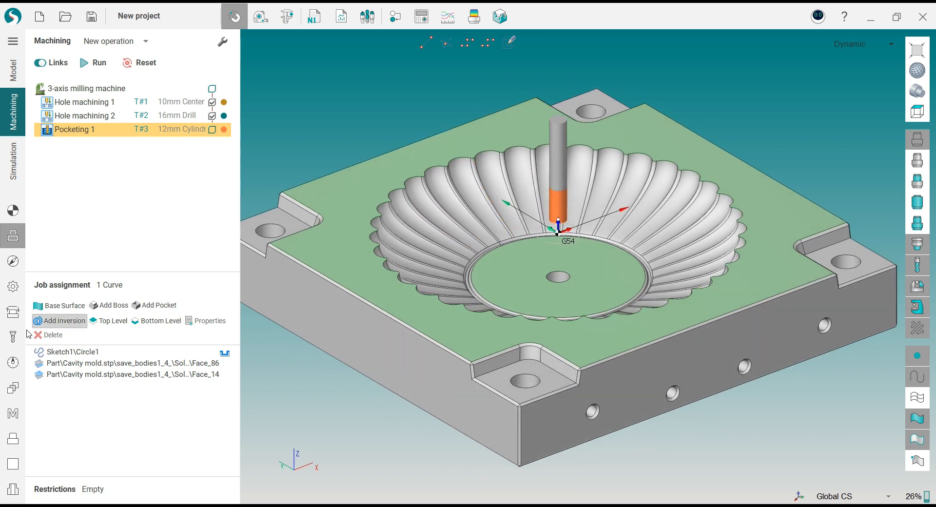
- Add the central hole of the cavity floor to Pocketing 1's holes and return to the job assignment
click(14, 489)
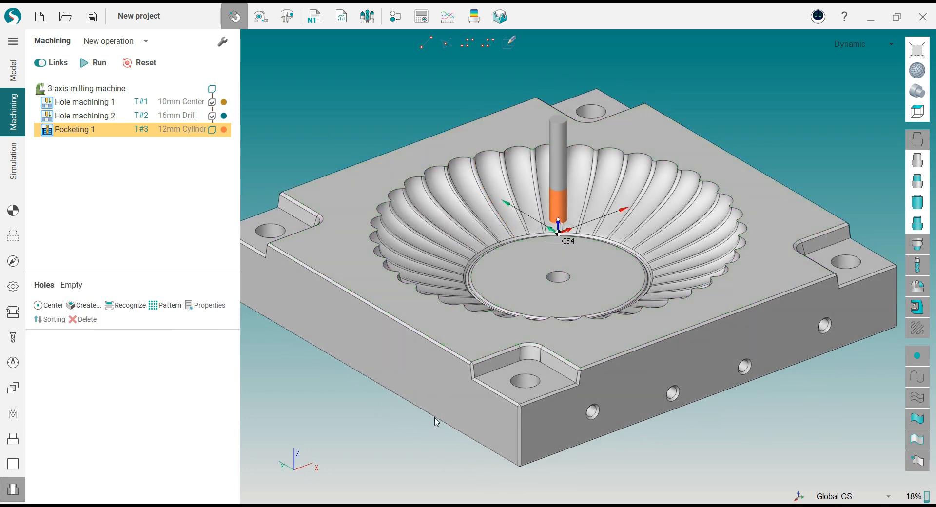
click(565, 280)
click(49, 305)
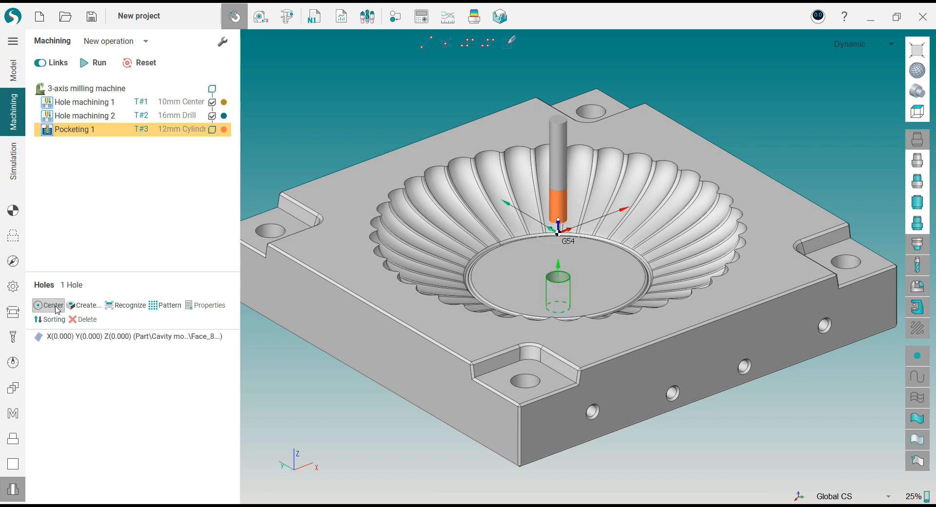
click(13, 236)
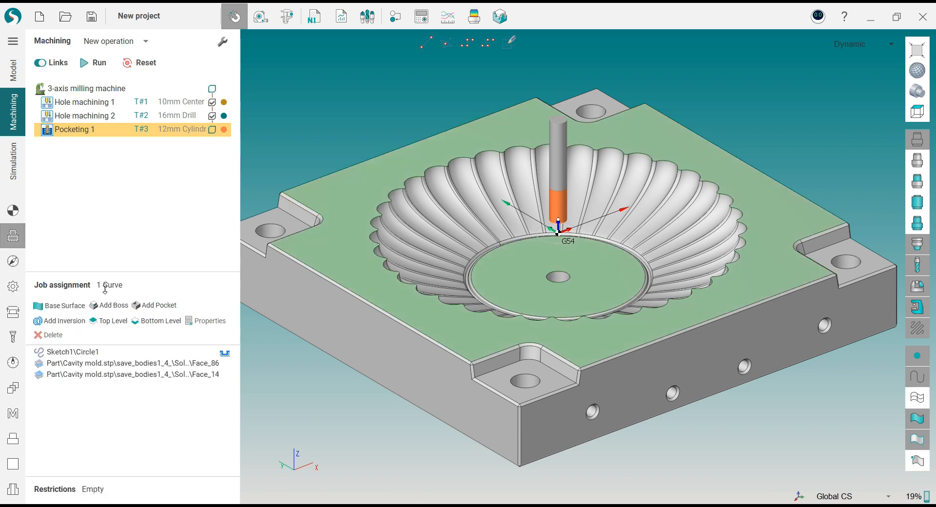
- Set the depth step in the Pocketing 1 strategy to 1 mm
click(7, 263)
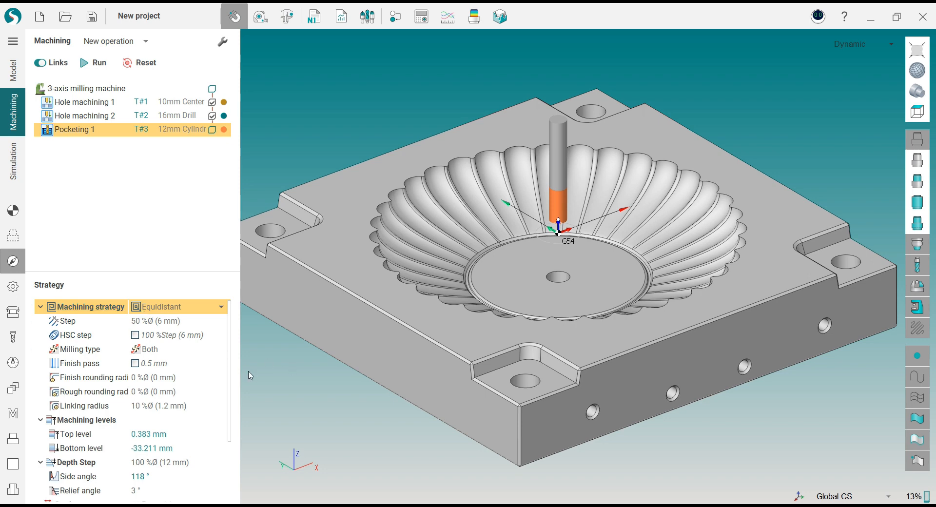
scroll(197, 383, down, 2)
click(209, 379)
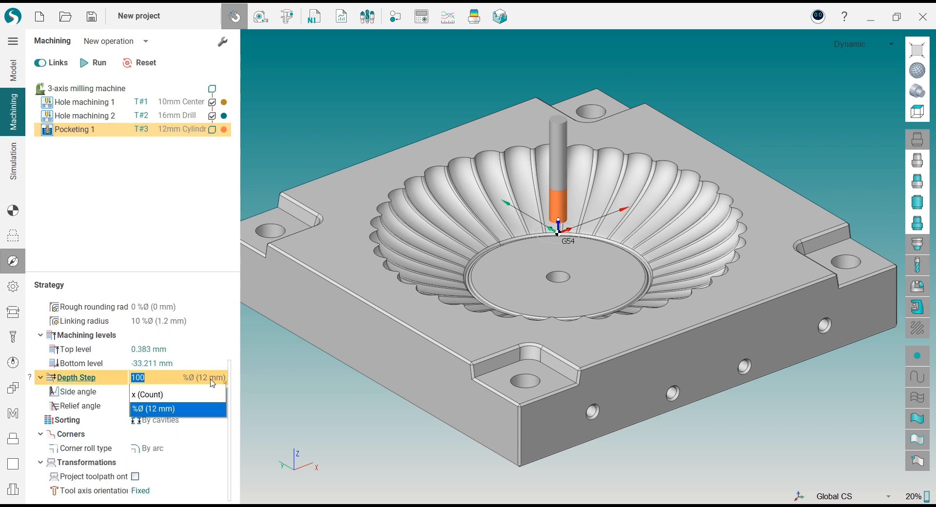
click(204, 393)
text(1)
click(77, 379)
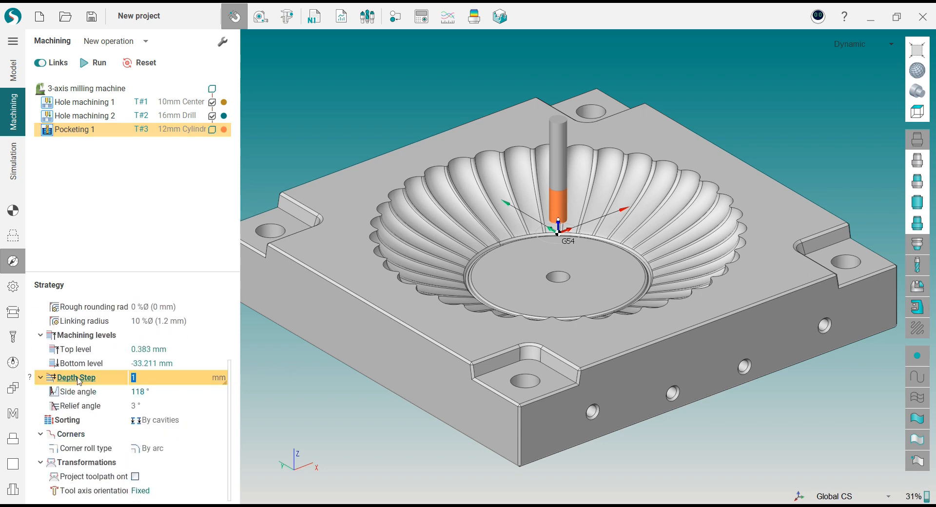
- Set both the side angle and the relief angle in Pocketing 1's strategy to 0°
click(155, 393)
text(0)
click(155, 406)
text(0)
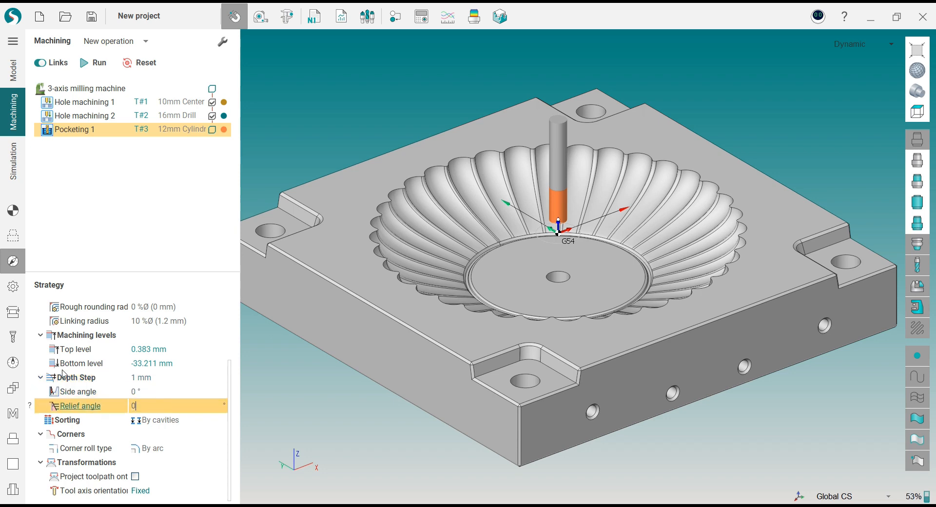
- Set the part-check tolerance in Pocketing 1's parameters to 0.01 mm
click(13, 286)
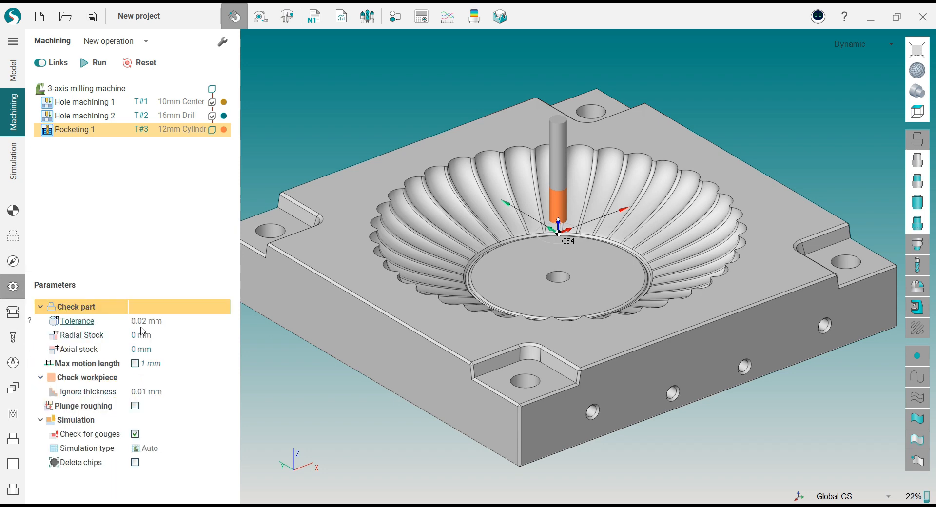
click(147, 322)
text(0)
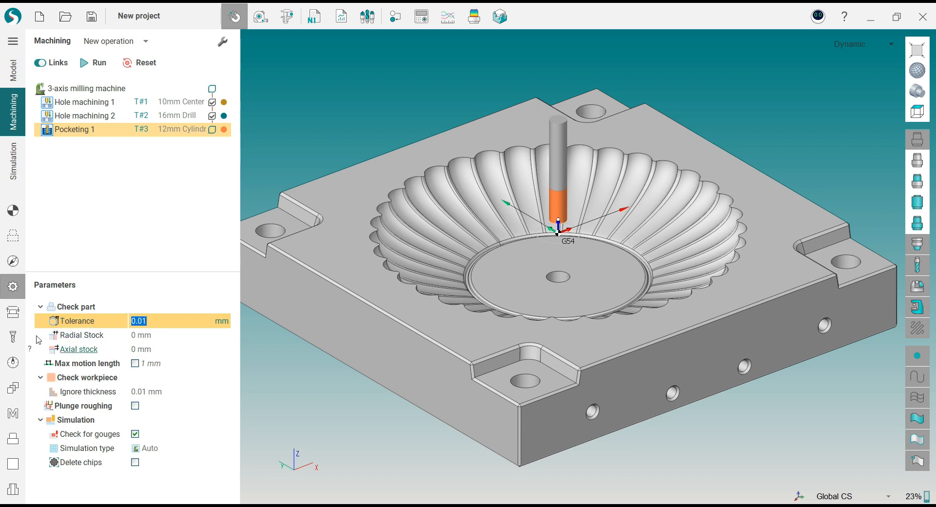
- In Pocketing 1's links and leads, set the safe level to 20 mm from the part and the back-off distance to 5 %Ø
click(13, 312)
click(168, 377)
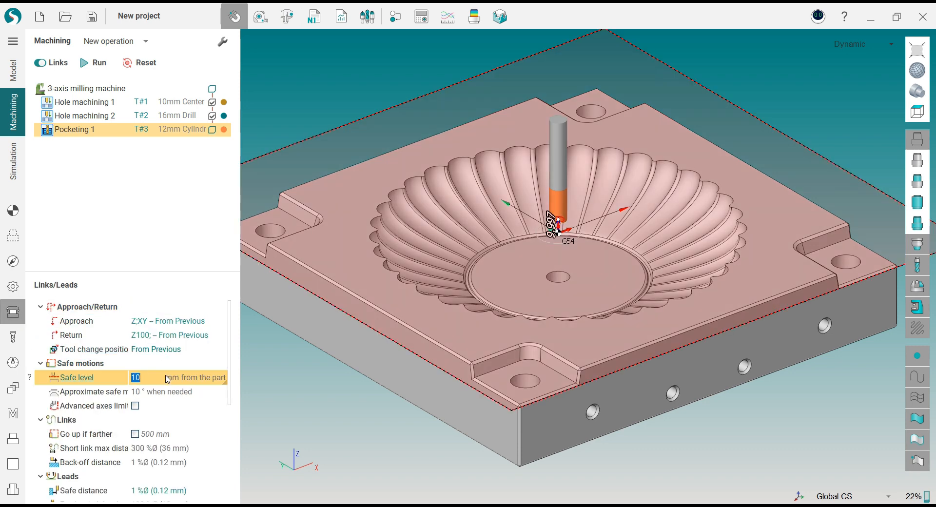
key(Return)
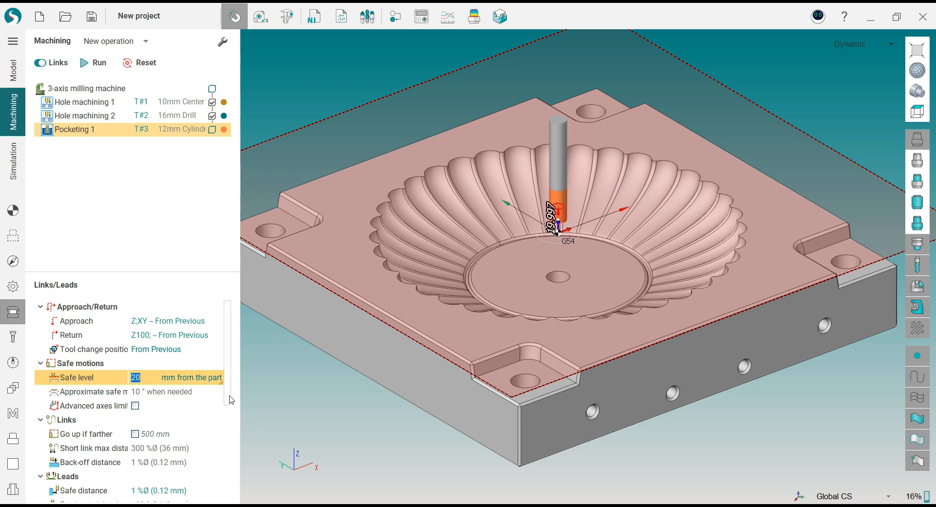
drag(232, 399, 232, 456)
scroll(232, 455, down, 1)
click(157, 352)
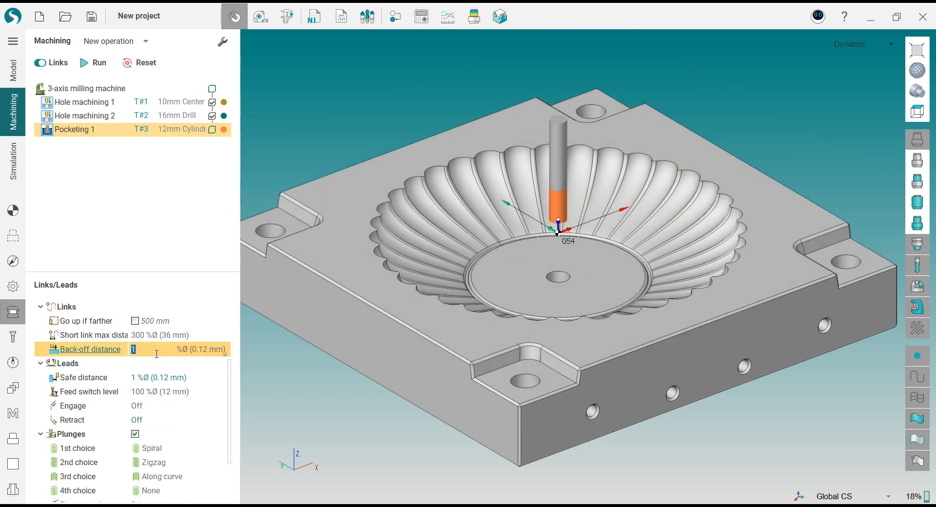
text(5105)
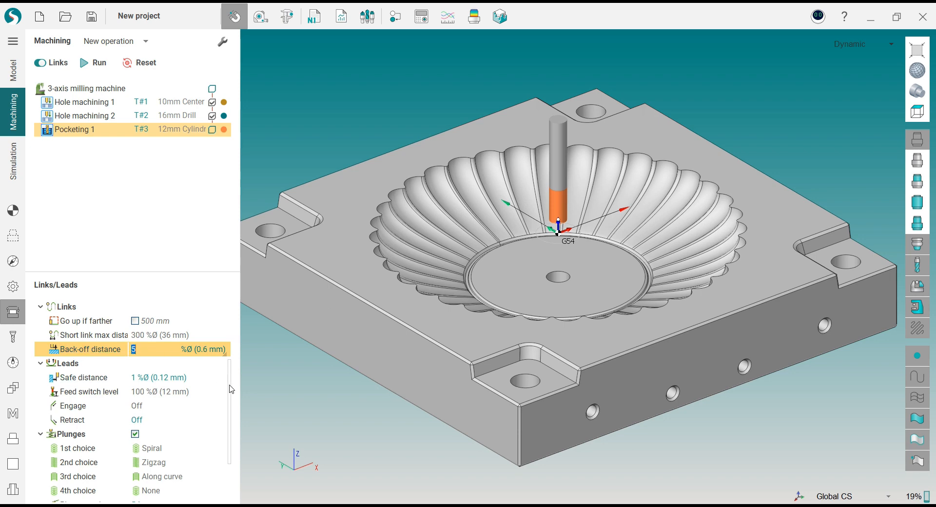
- Set the leads' safe distance to 10 %Ø and the feed switch level to 20 %Ø for Pocketing 1
scroll(231, 361, up, 3)
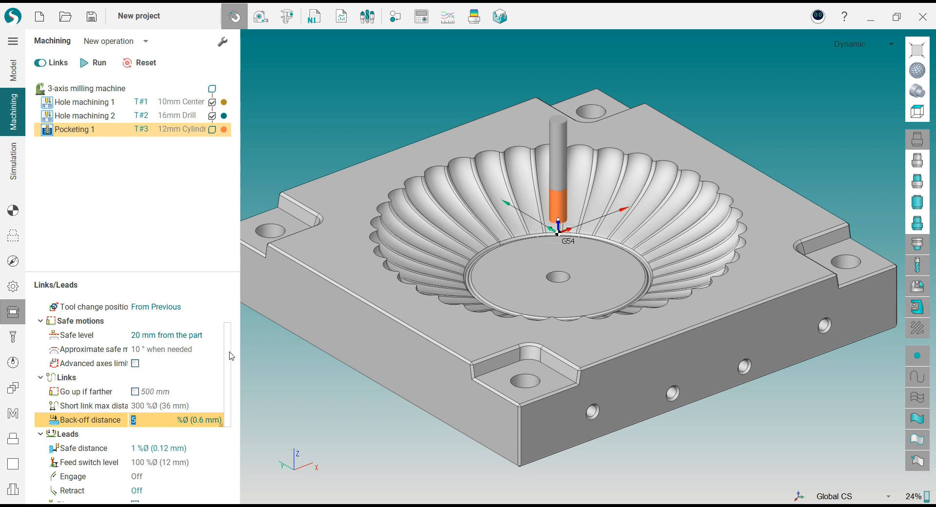
scroll(231, 356, down, 3)
click(178, 392)
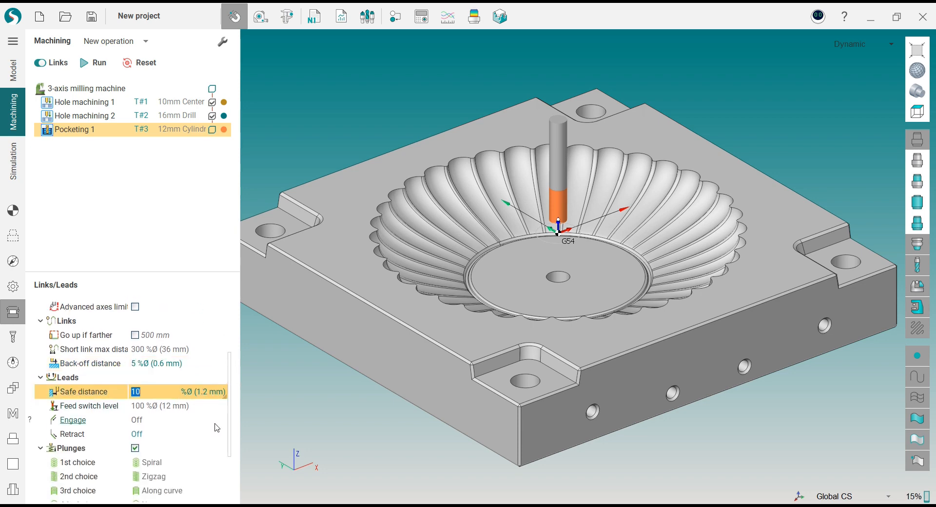
click(175, 413)
text(20)
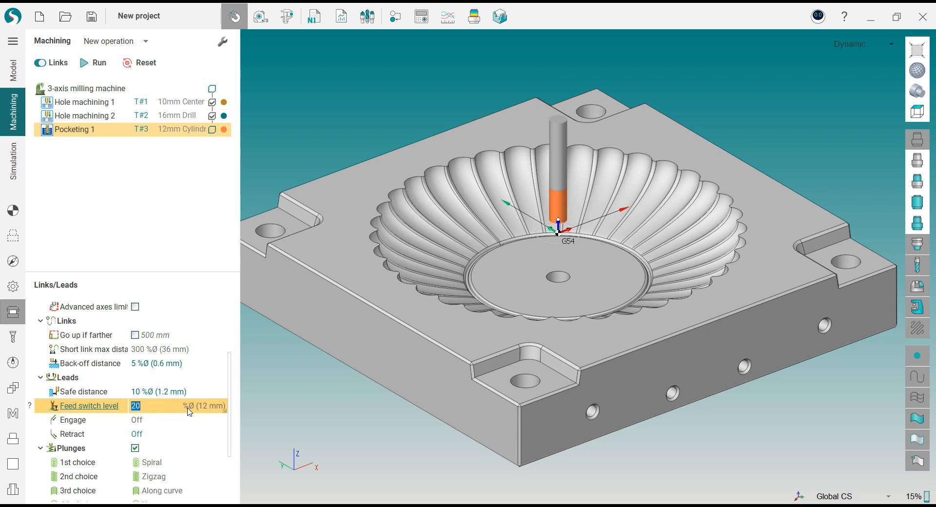
key(Return)
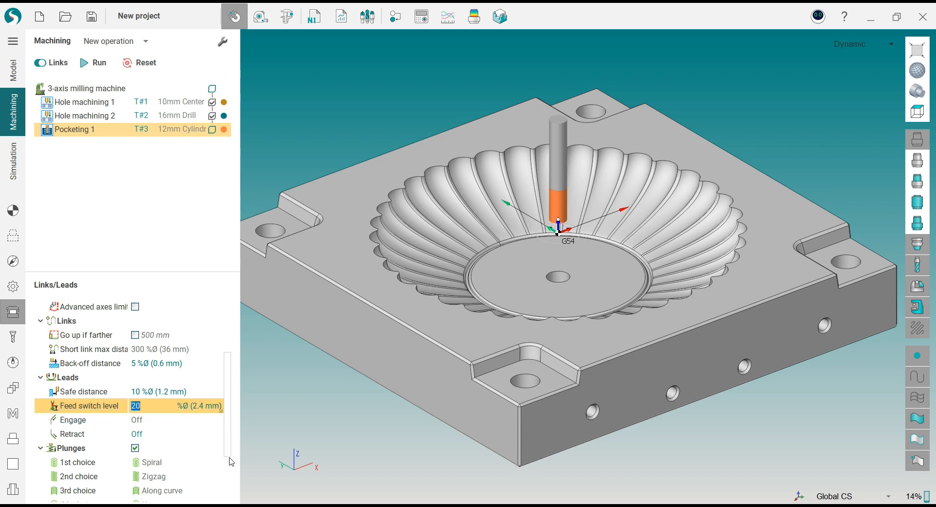
- Enable a 2 mm smooth radius for the plunges and calculate the Pocketing 1 toolpath
scroll(146, 439, down, 2)
click(136, 492)
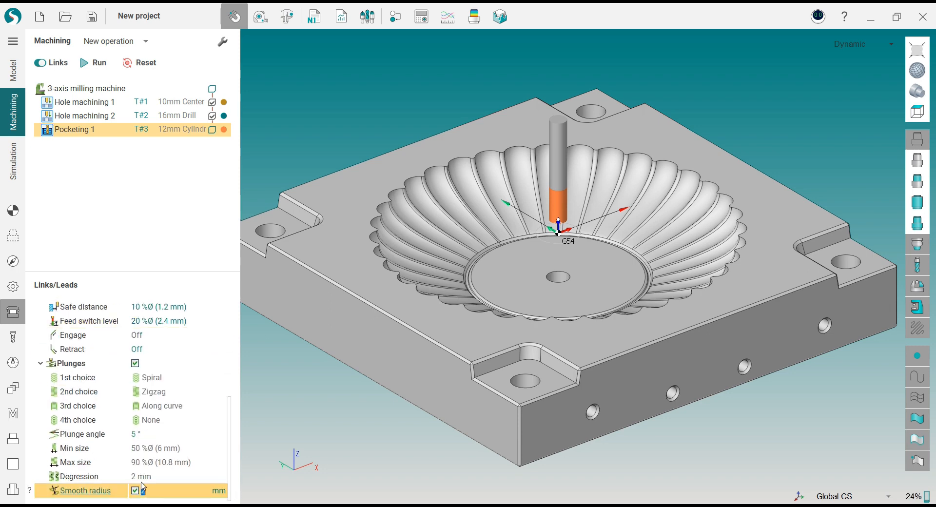
click(154, 436)
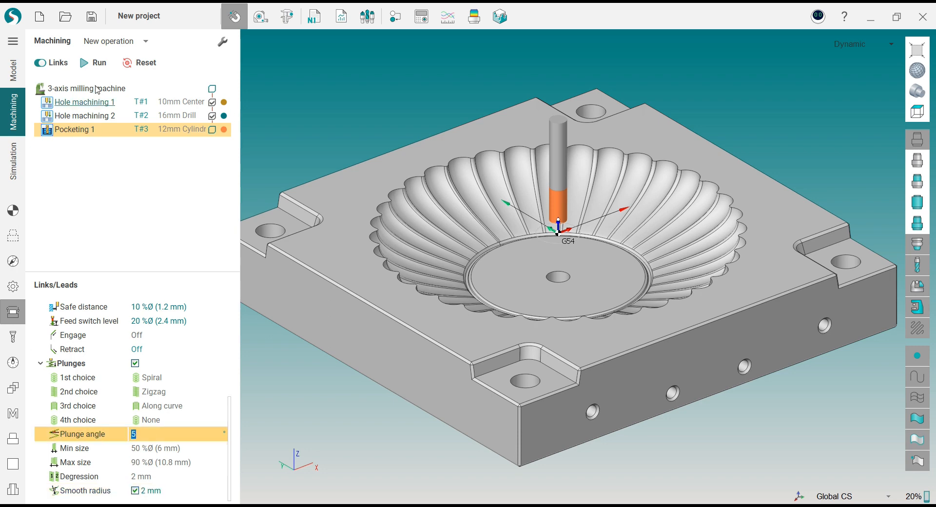
click(97, 62)
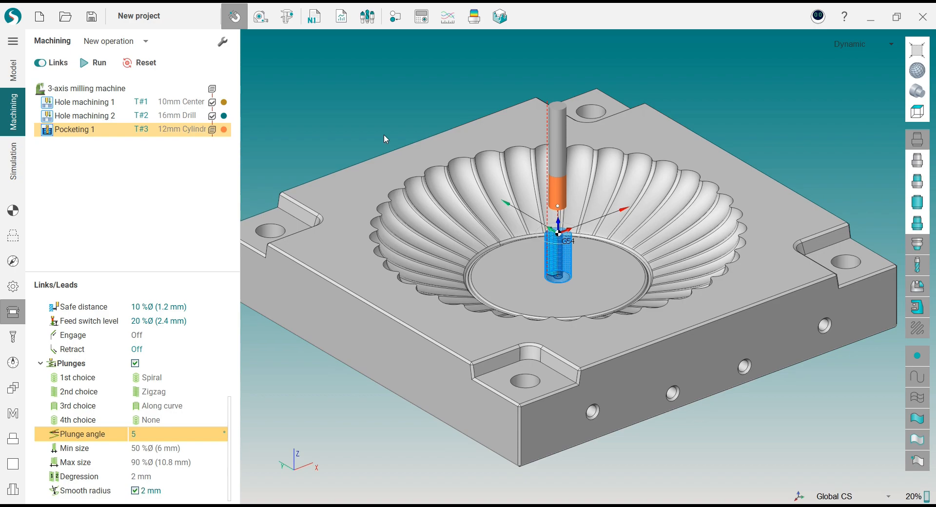
scroll(557, 259, up, 6)
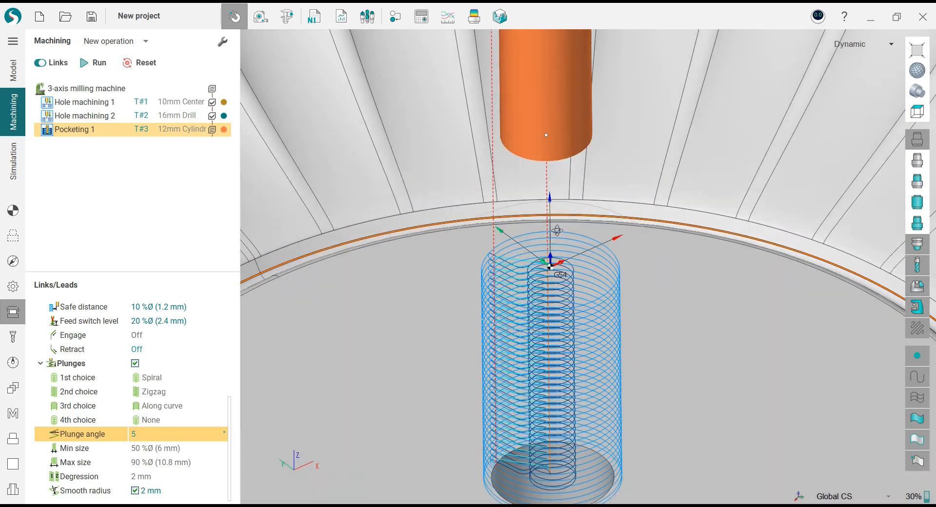
right_drag(557, 230, 533, 298)
scroll(560, 285, down, 3)
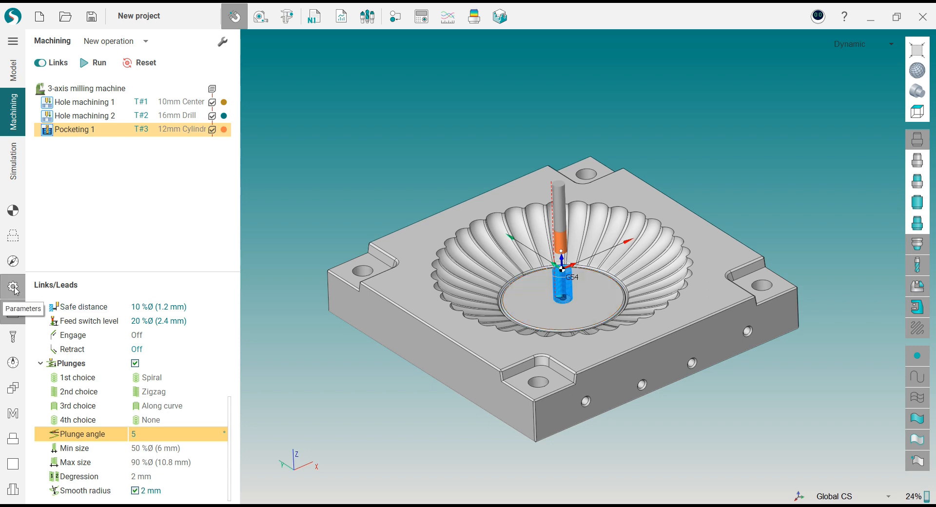
- Set Pocketing 1's axial stock to 0.25 mm and recalculate the toolpath
click(17, 267)
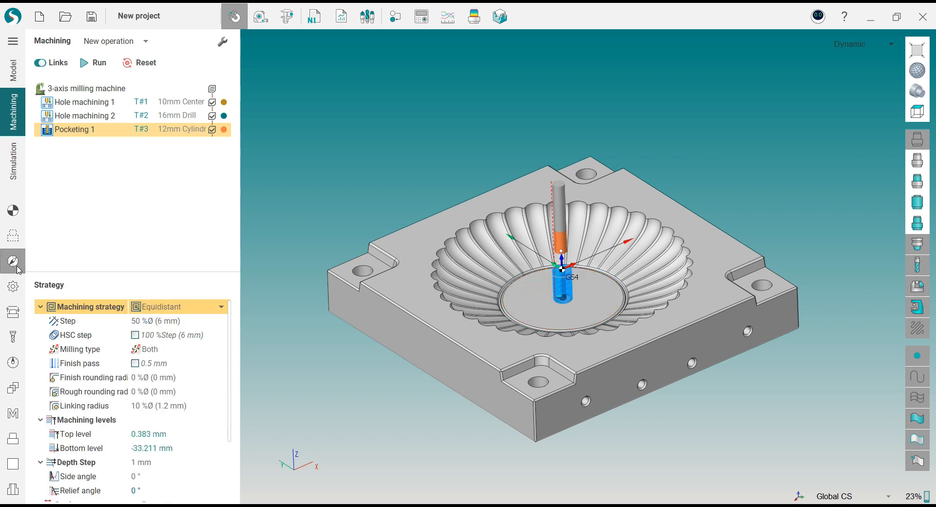
click(20, 291)
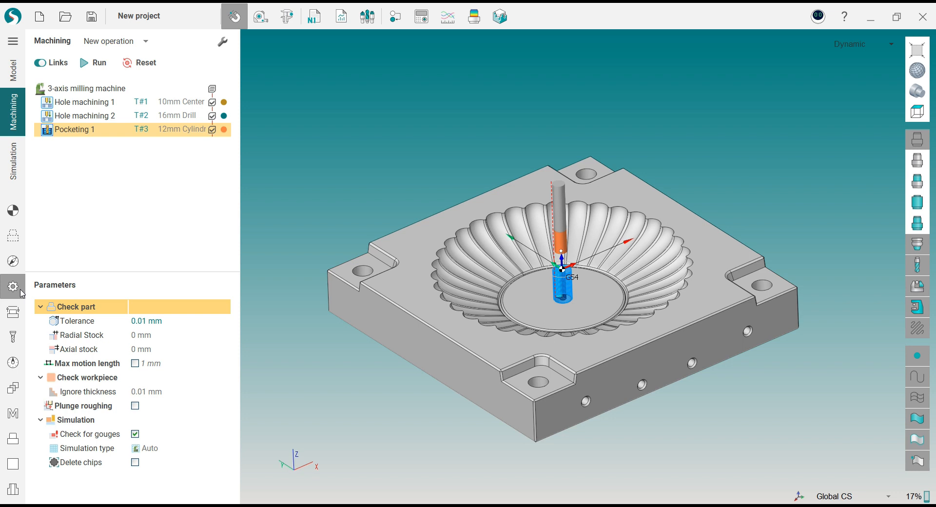
click(150, 351)
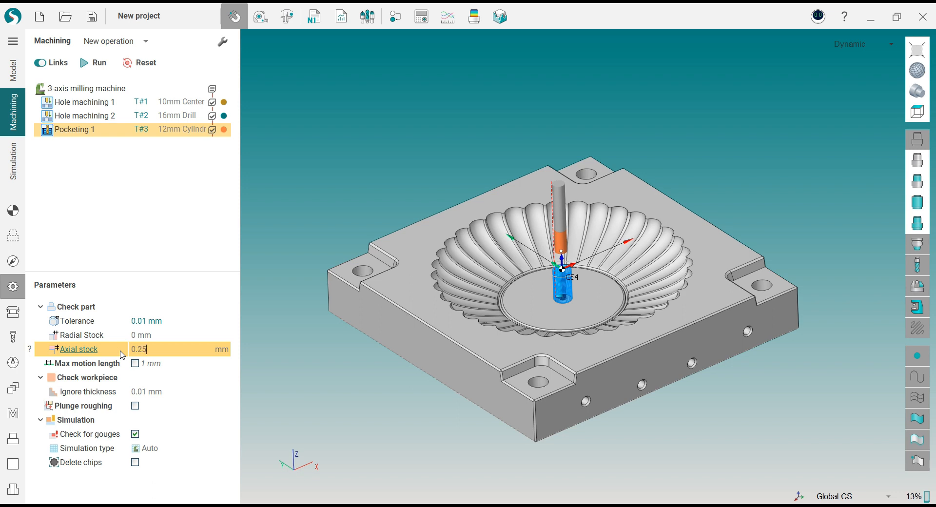
key(Return)
click(13, 210)
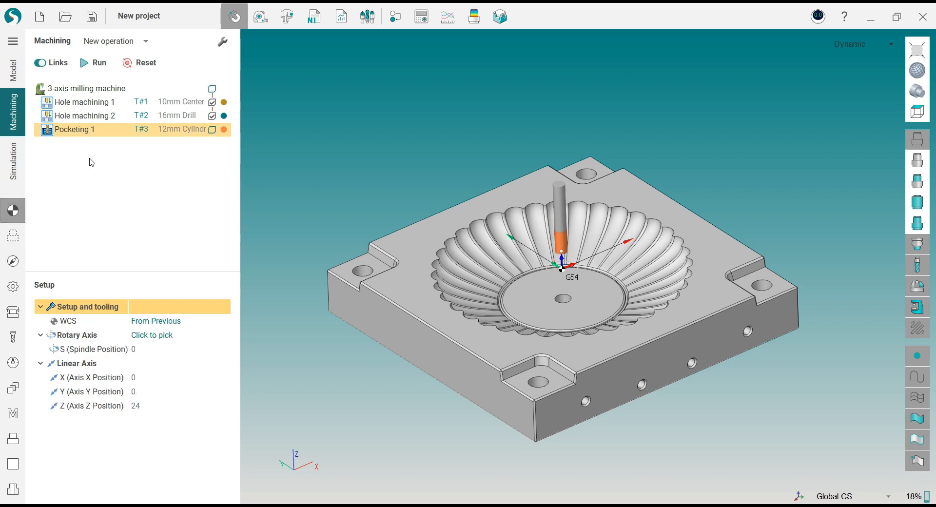
click(94, 62)
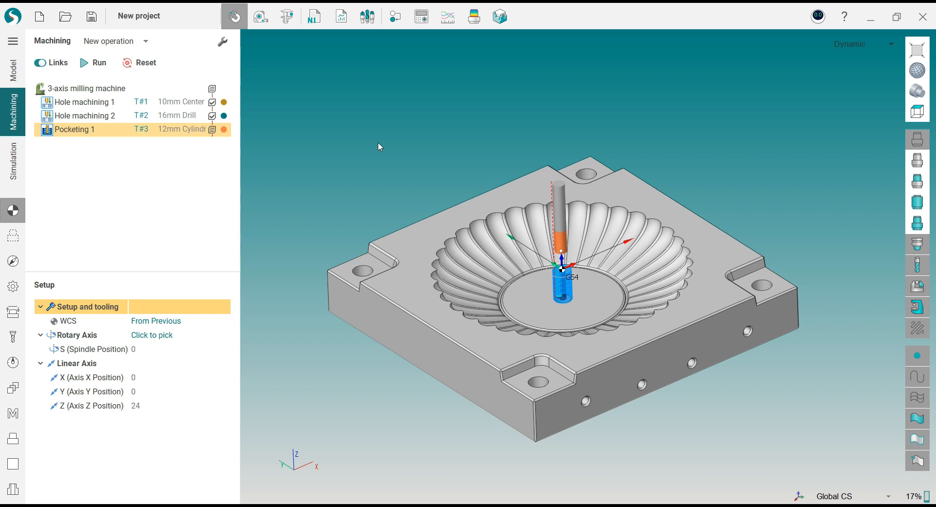
- Examine the spiral passes of Pocketing 1 with the part hidden, and show the part again
scroll(585, 279, up, 2)
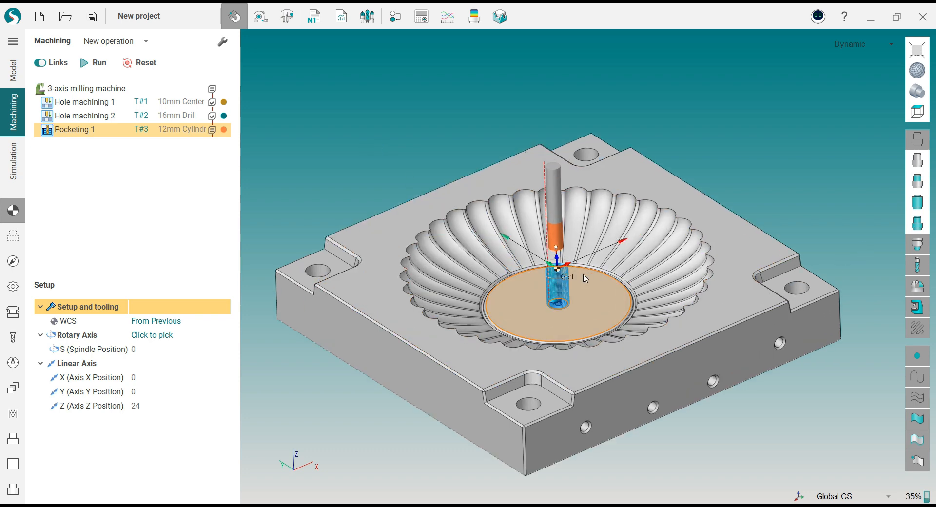
scroll(586, 279, up, 6)
click(914, 148)
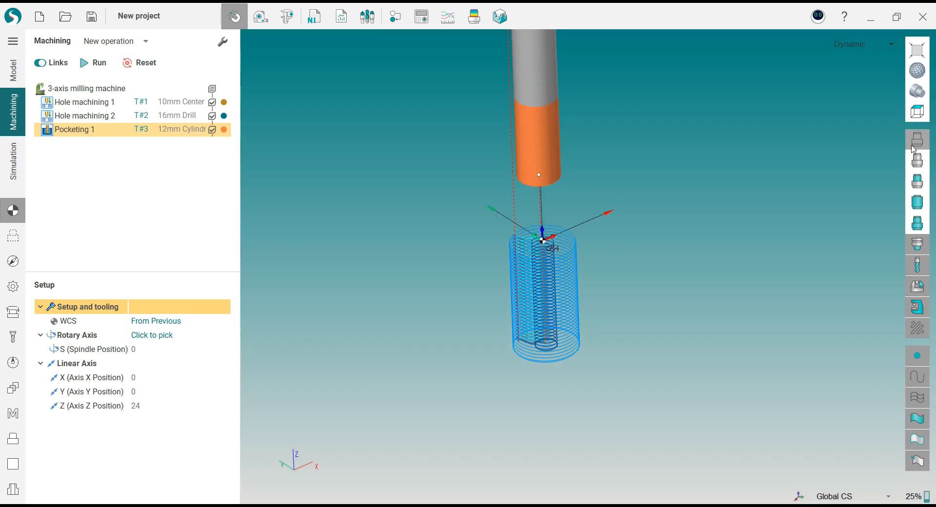
scroll(531, 255, up, 3)
middle_drag(532, 255, 535, 367)
scroll(520, 266, down, 2)
middle_drag(538, 393, 523, 237)
click(921, 144)
scroll(589, 239, down, 5)
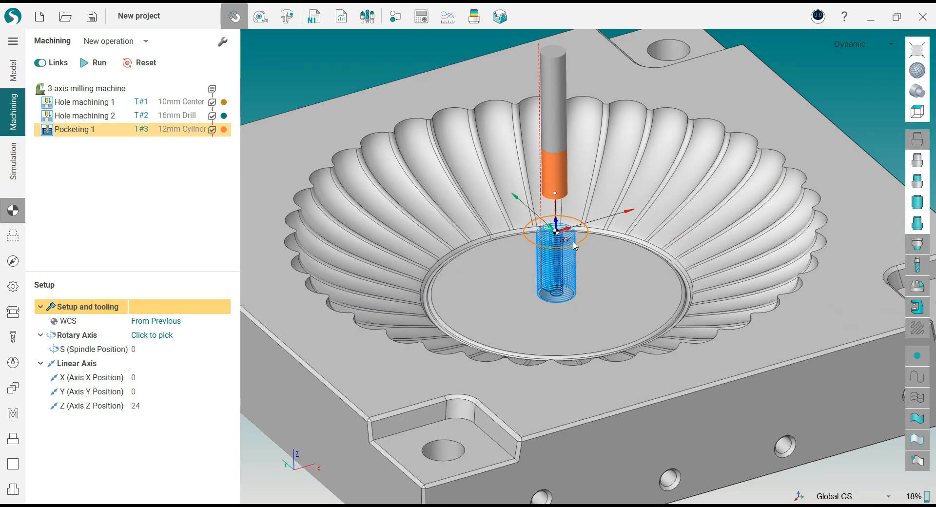
- Run the machining simulation of Pocketing 1 and speed up its playback
click(13, 161)
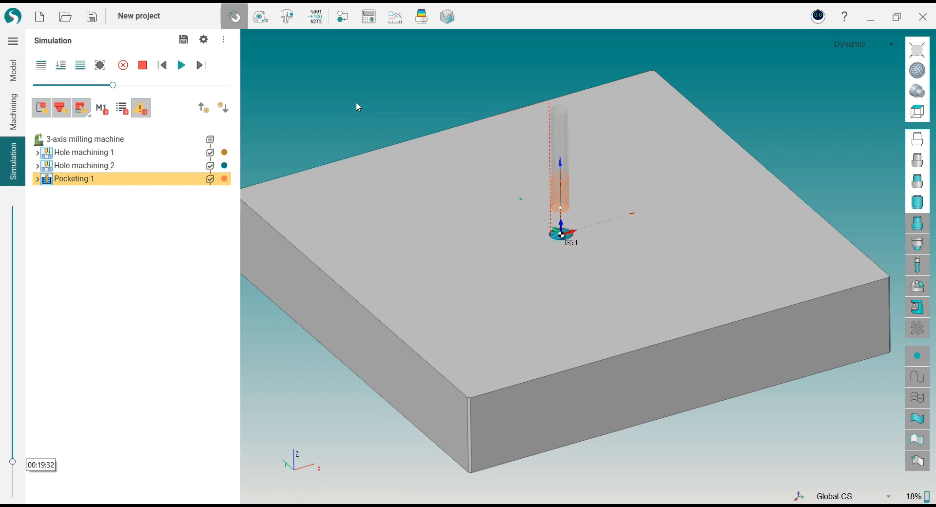
click(180, 68)
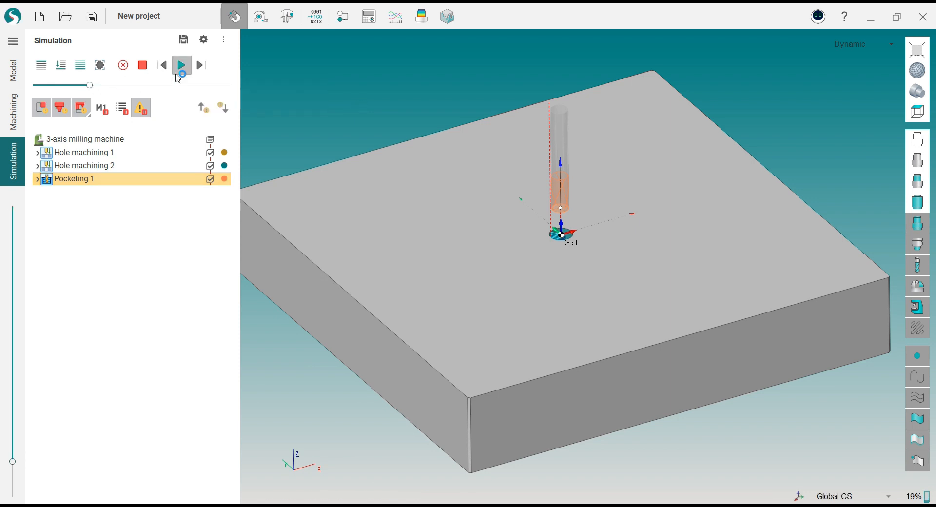
scroll(539, 236, up, 5)
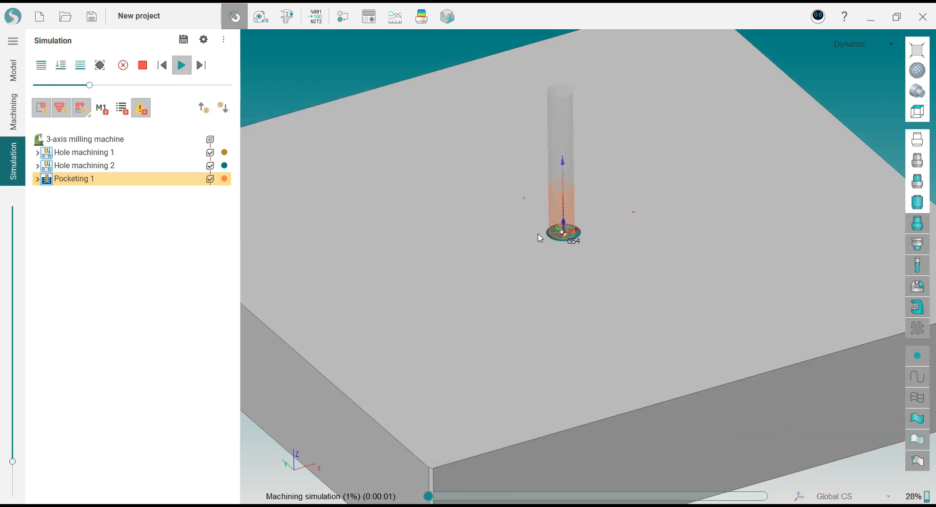
scroll(539, 238, down, 3)
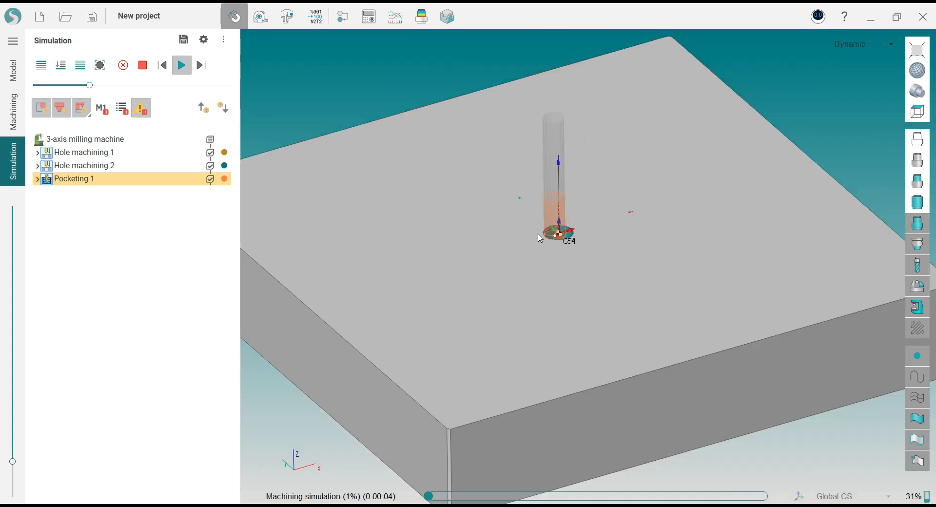
click(134, 86)
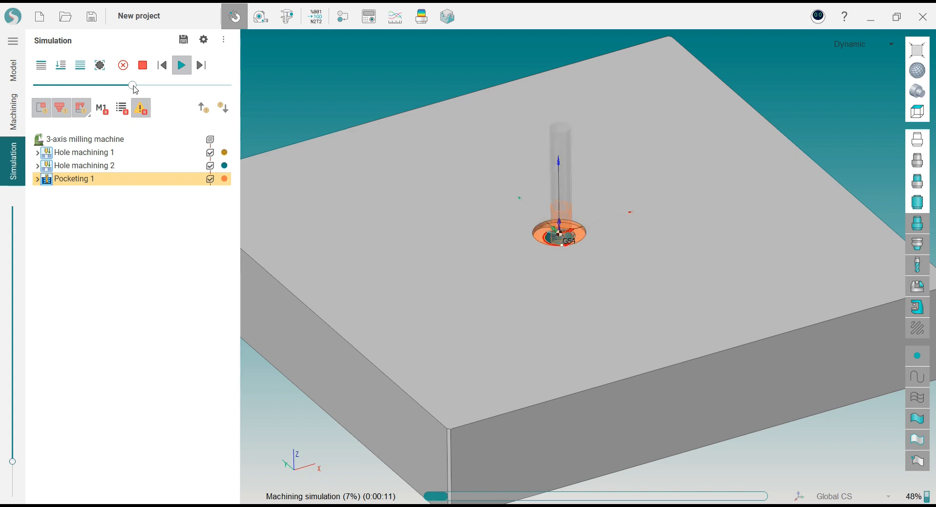
- Return to the machining setup and check the remaining material with the color-coded part comparison, switching it off again
click(14, 113)
scroll(571, 240, down, 1)
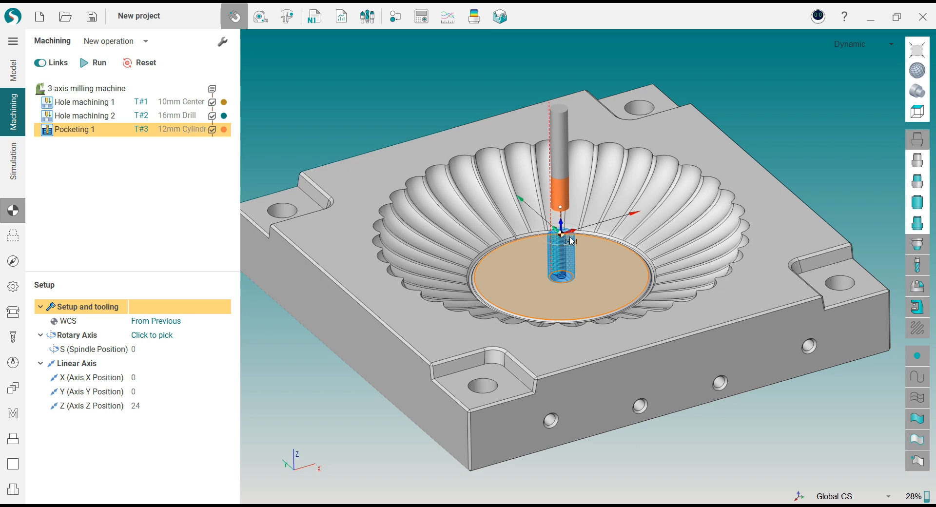
middle_drag(523, 181, 533, 207)
middle_drag(475, 142, 490, 143)
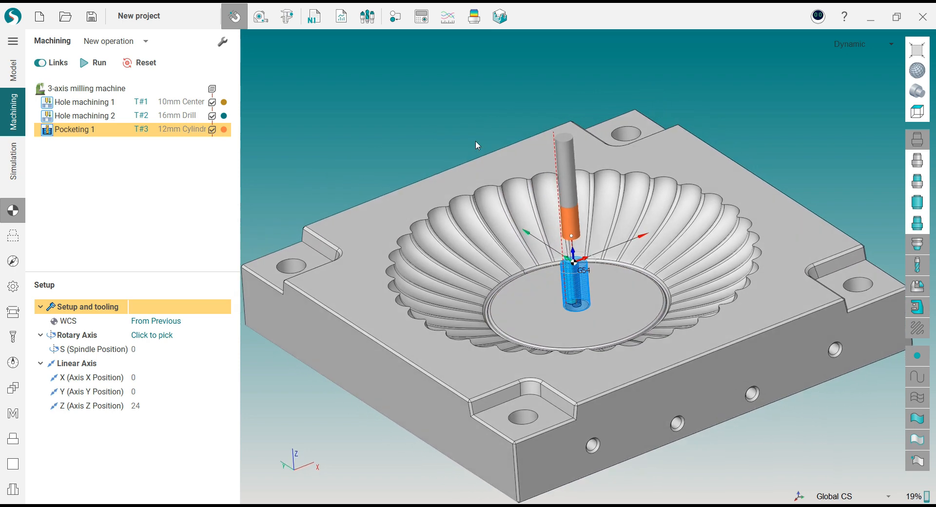
scroll(475, 141, down, 1)
click(478, 26)
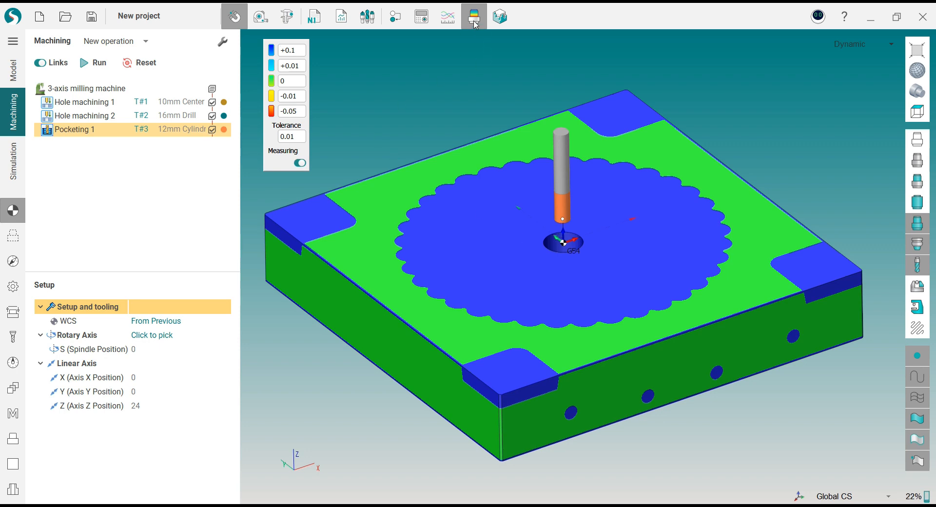
click(475, 23)
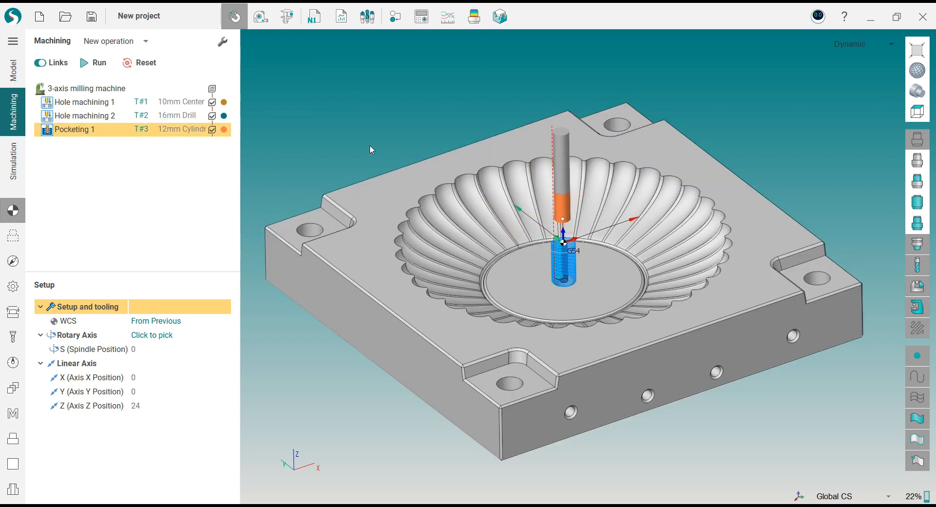
middle_drag(363, 141, 385, 135)
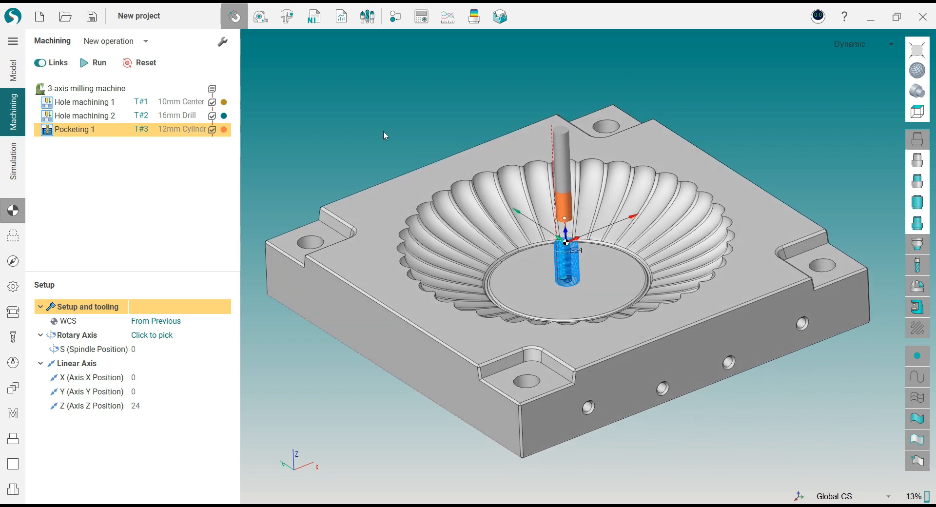
- Add a Roughing waterline operation after Pocketing 1
click(145, 41)
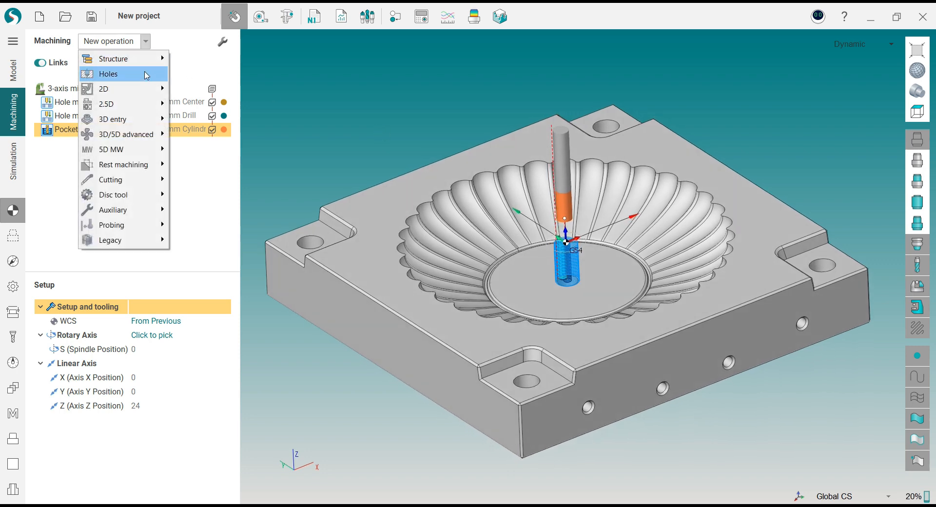
mouse_move(141, 123)
click(210, 134)
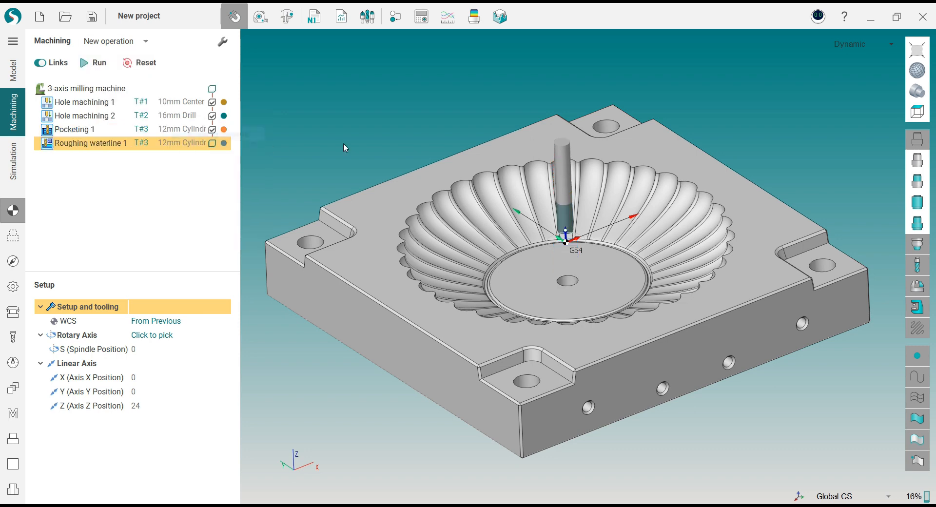
- Change the roughing operation's tool to a torus mill with a diameter of 26 mm
click(13, 336)
click(200, 351)
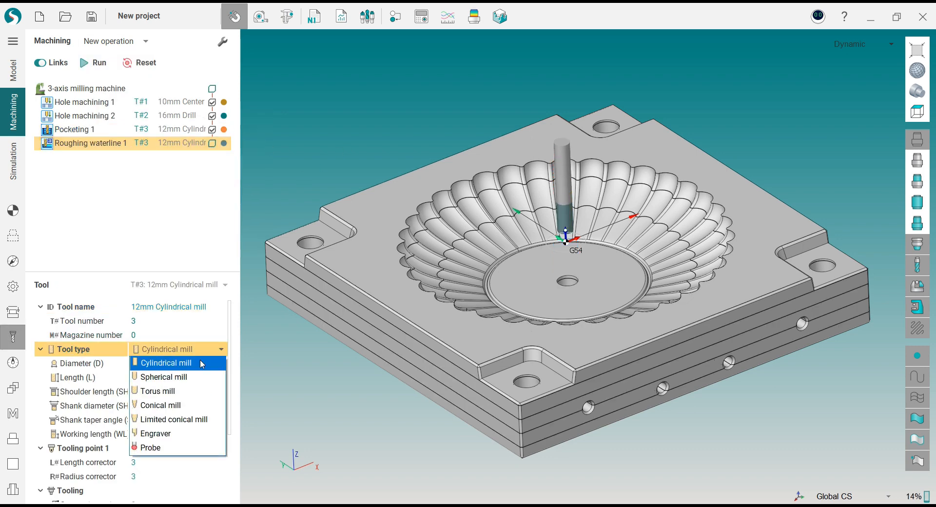
click(200, 377)
click(178, 363)
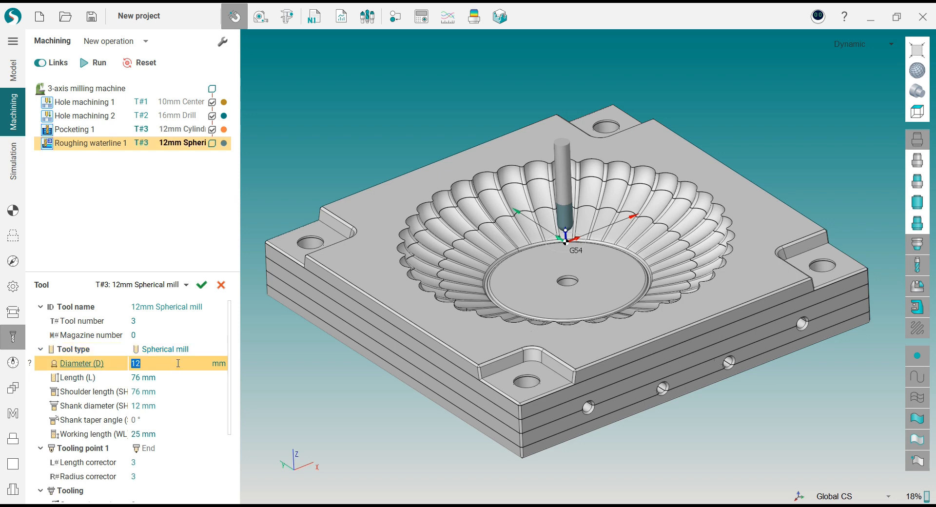
text(26)
click(188, 351)
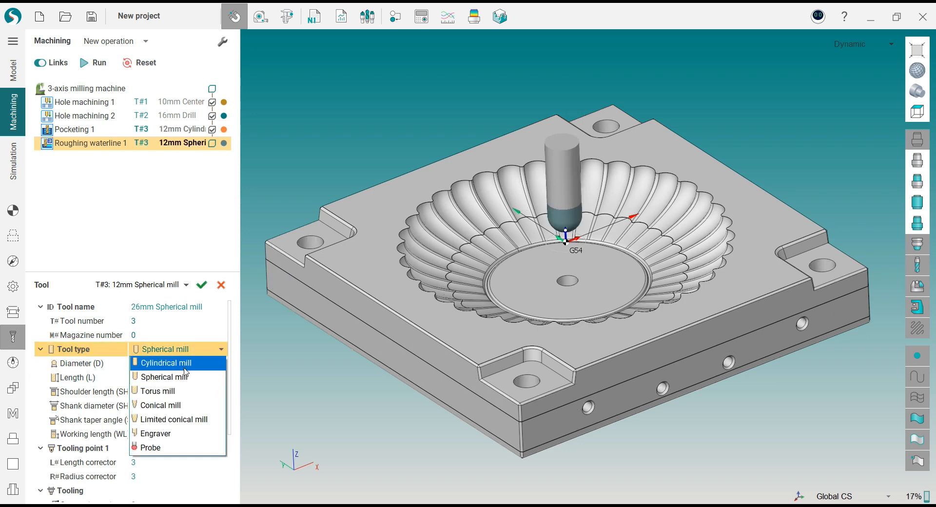
click(182, 390)
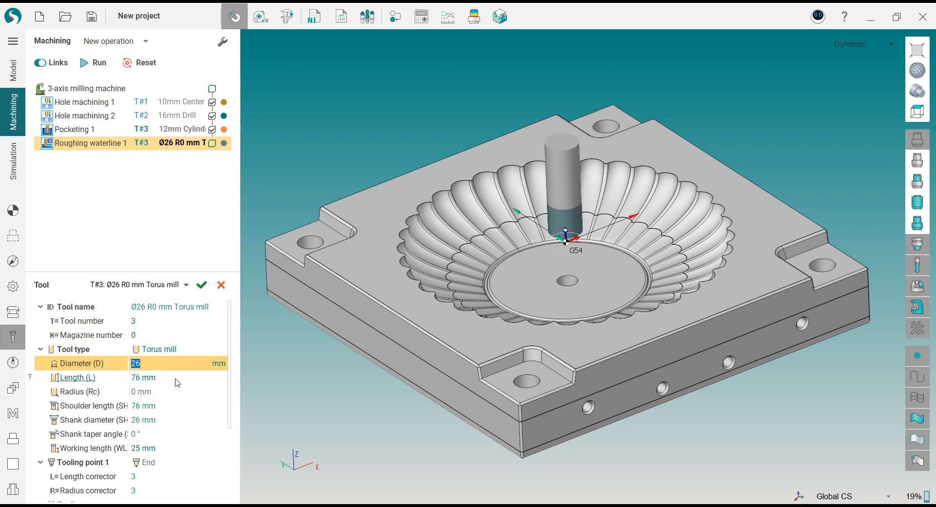
- Set the torus mill's length to 120 mm, corner radius to 0.8 mm and working length to 30 mm
click(176, 380)
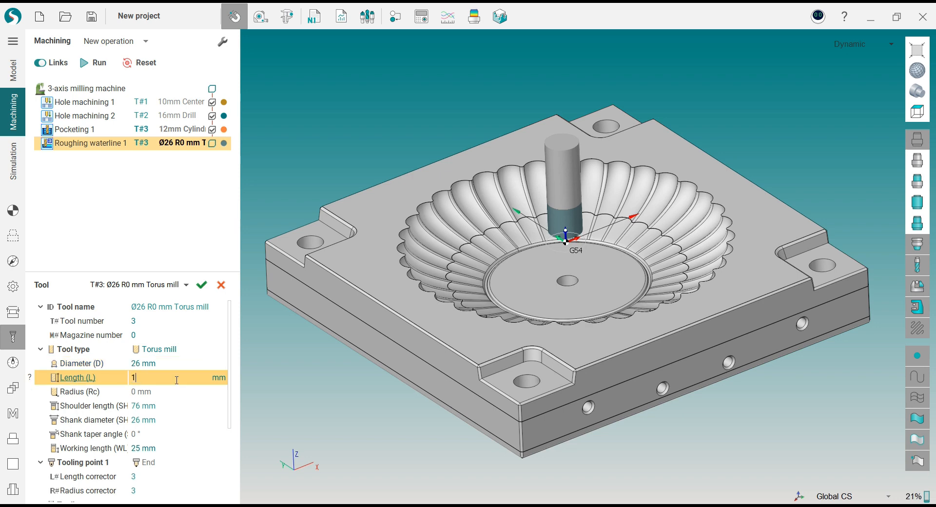
click(180, 390)
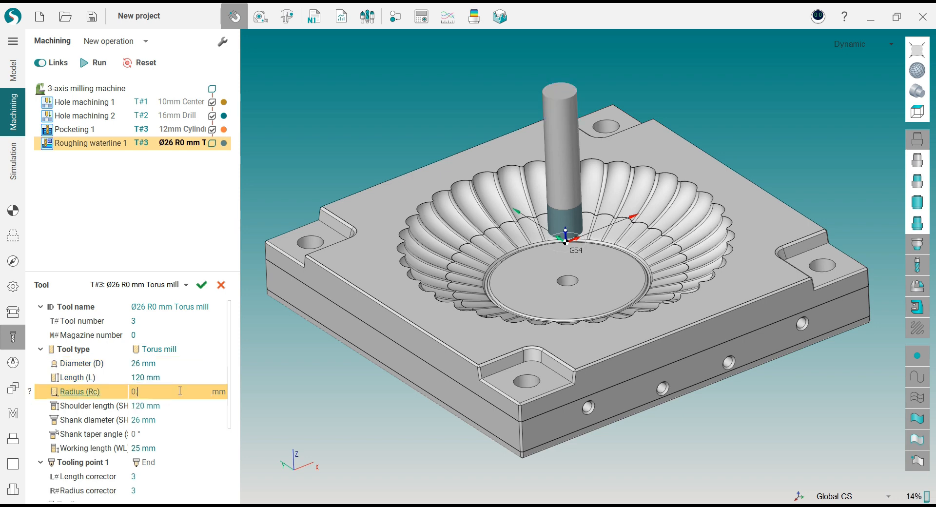
text(0.8)
key(Return)
click(181, 447)
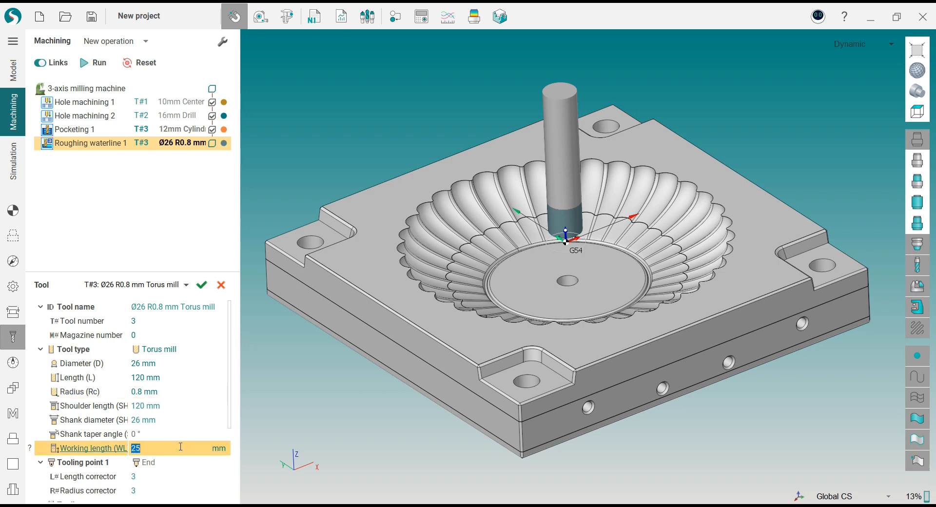
text(35)
key(Return)
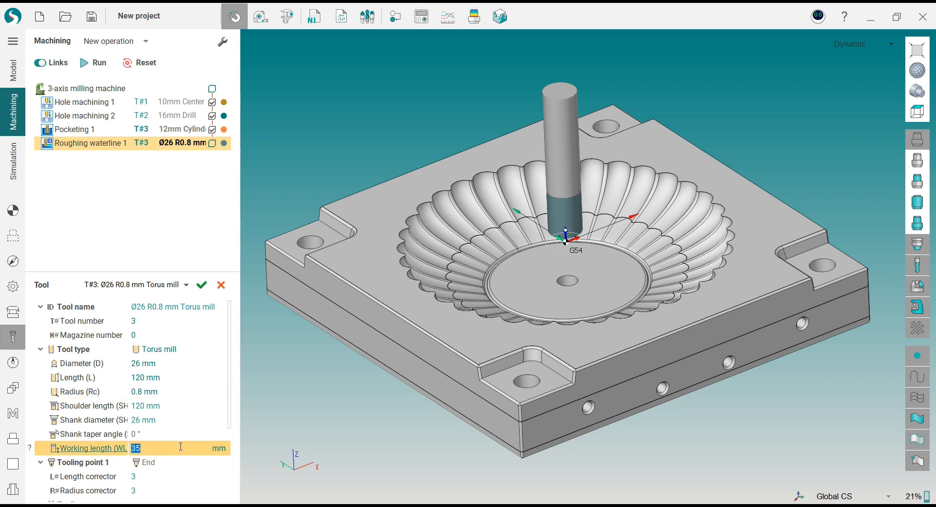
text(30)
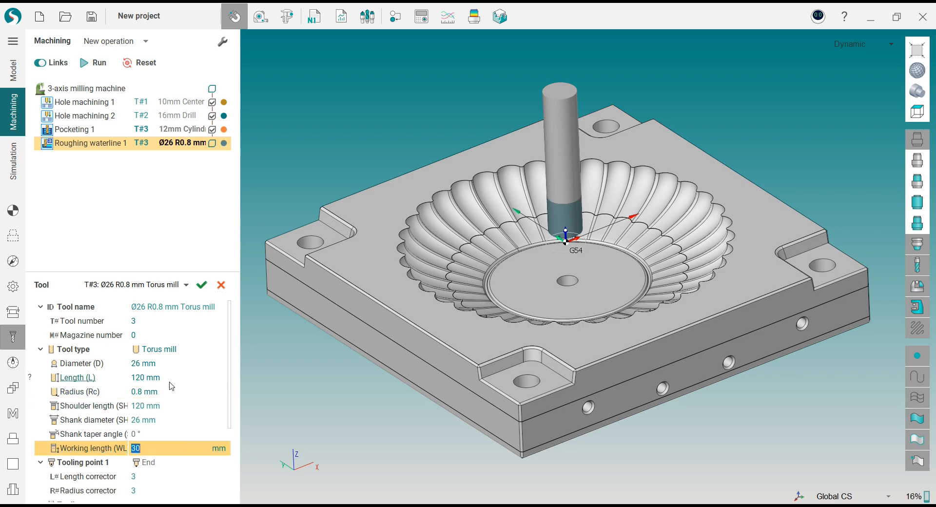
- Apply the edited torus mill to the roughing operation as a new tool, separate from the one used by Pocketing 1
click(171, 364)
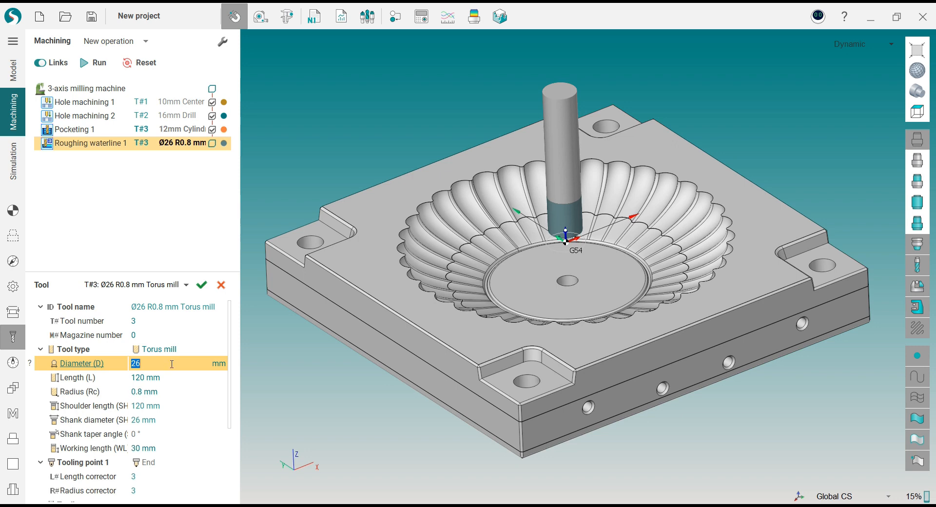
click(201, 285)
click(487, 283)
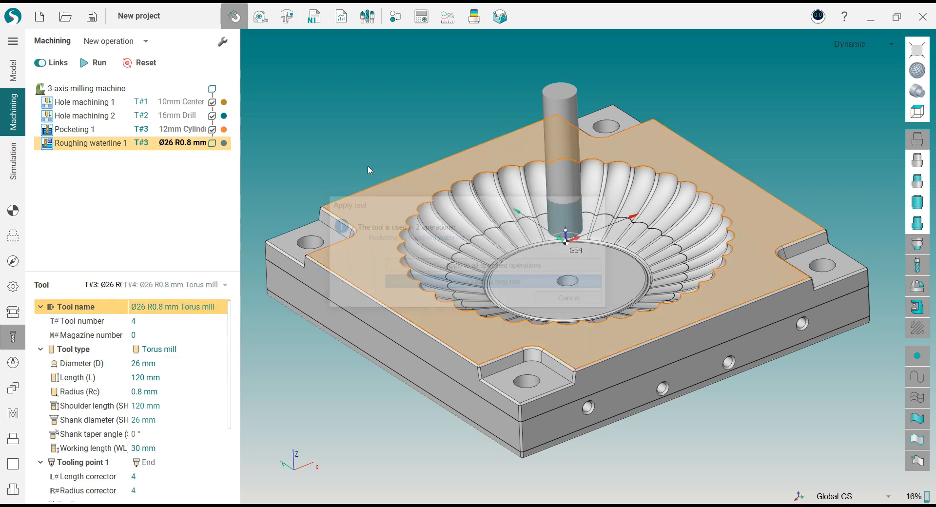
middle_drag(360, 154, 374, 150)
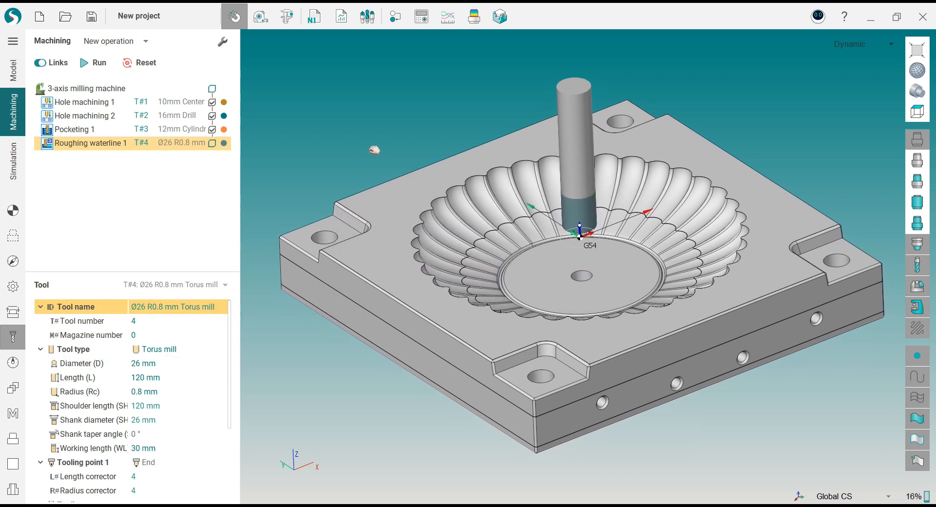
- Set the roughing operation's spindle speed to 700 rev/min and its work feed to 3500 mm/min
click(13, 362)
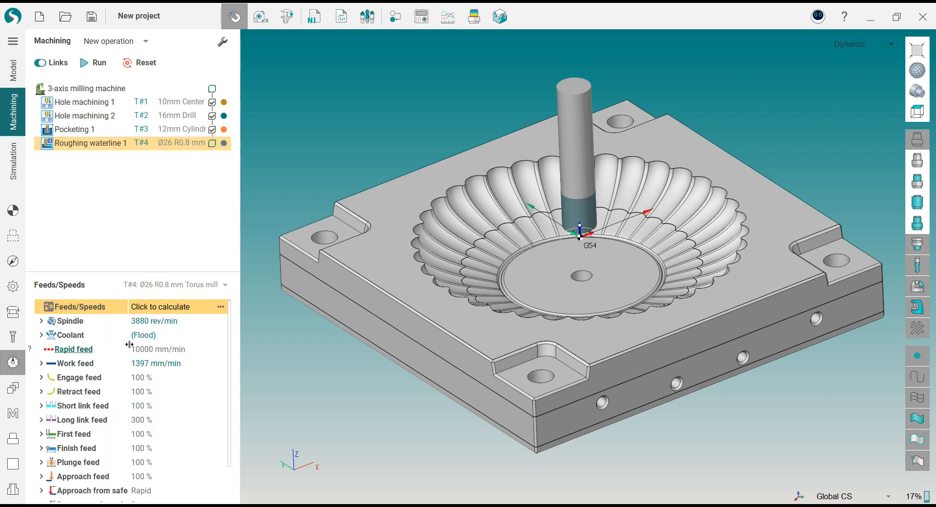
click(199, 322)
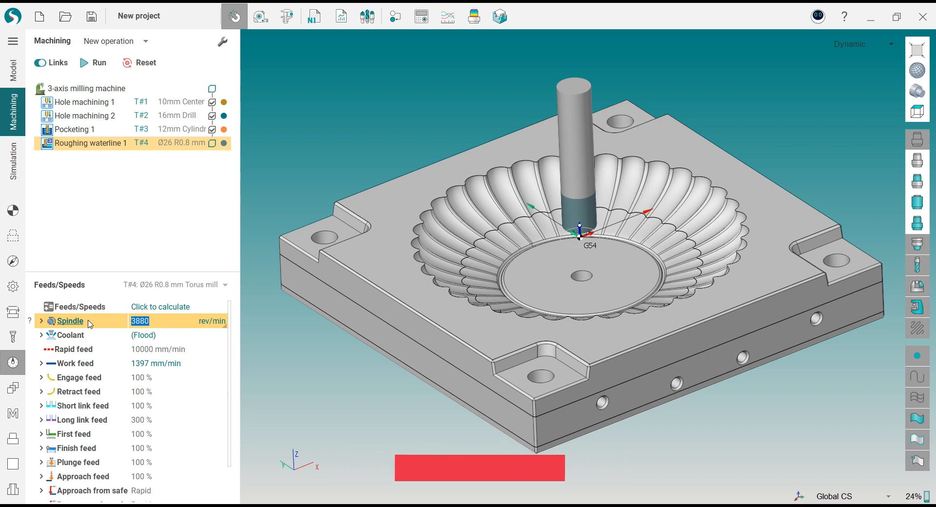
text(700)
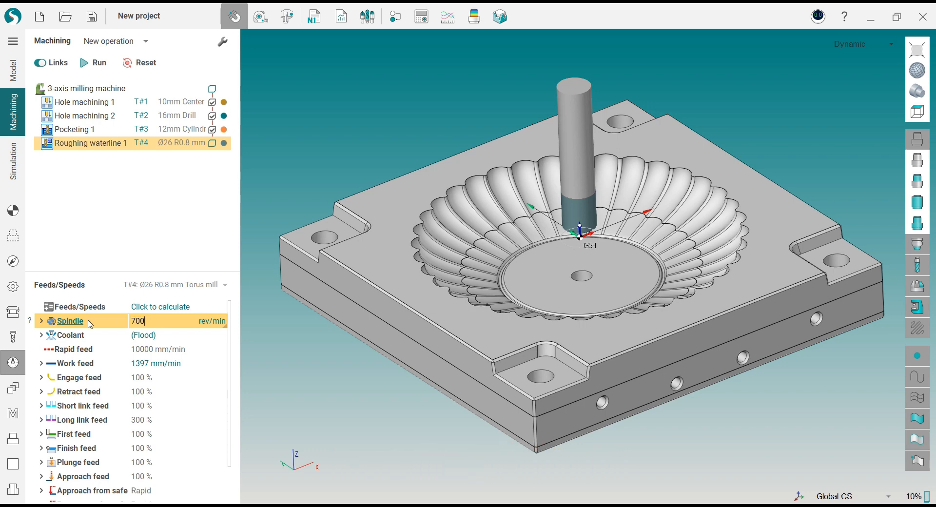
click(139, 364)
text(300)
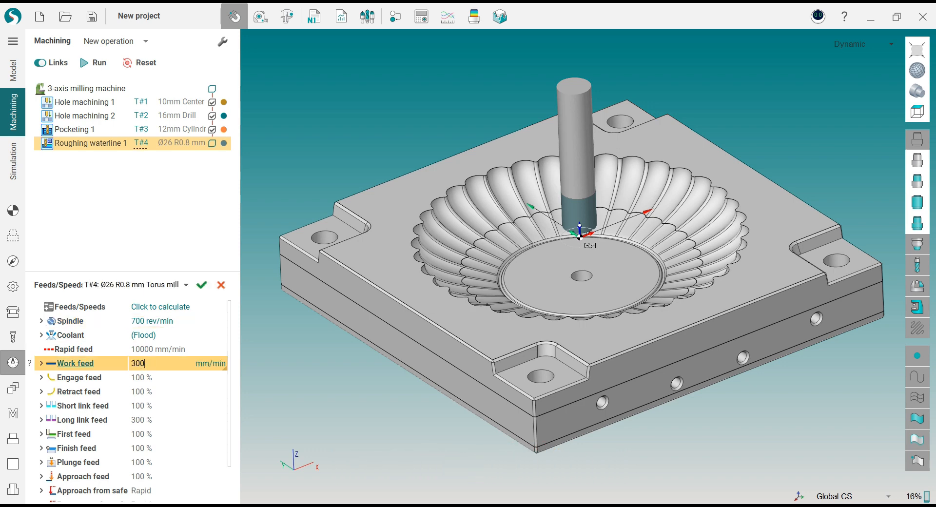
key(BackSpace)
key(BackSpace)
text(500)
click(151, 378)
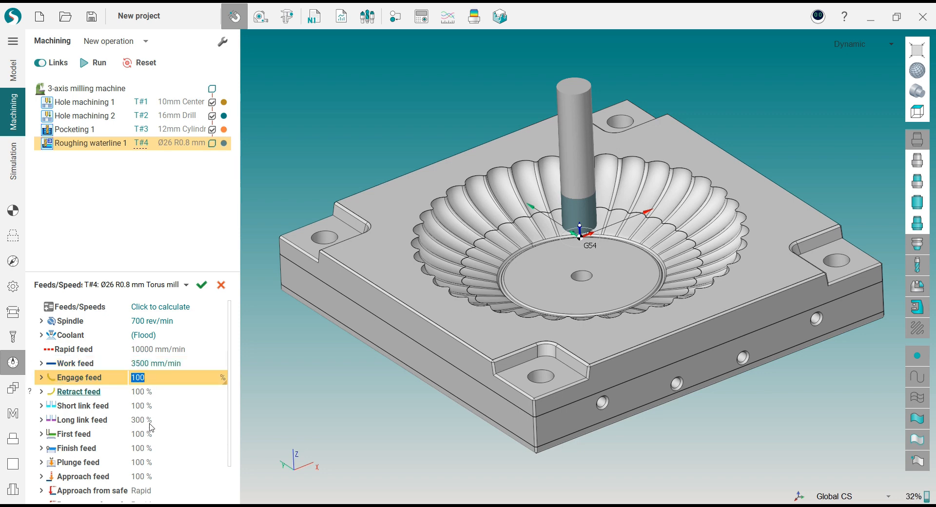
- Set the approach feed to 20 % and the plunge feed to 40 %, and apply the feeds and speeds
click(155, 476)
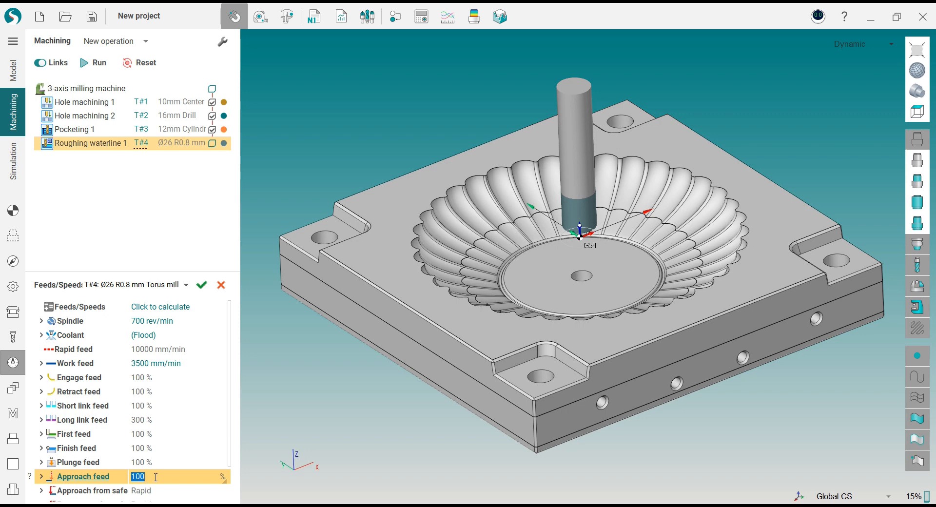
text(20)
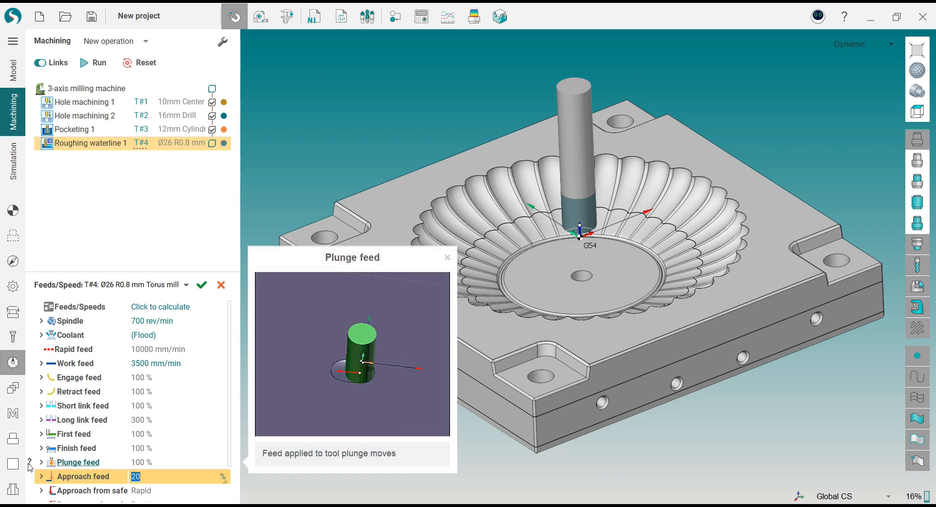
click(160, 464)
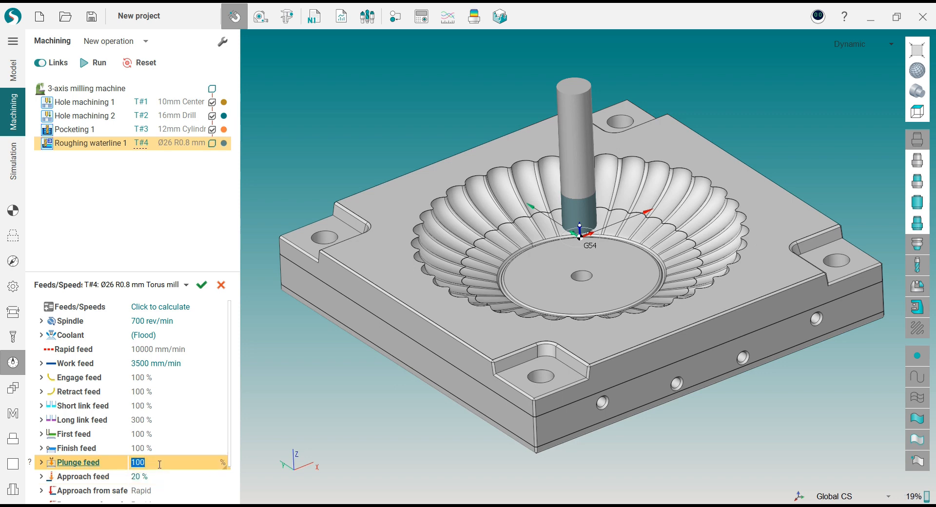
text(8)
click(201, 285)
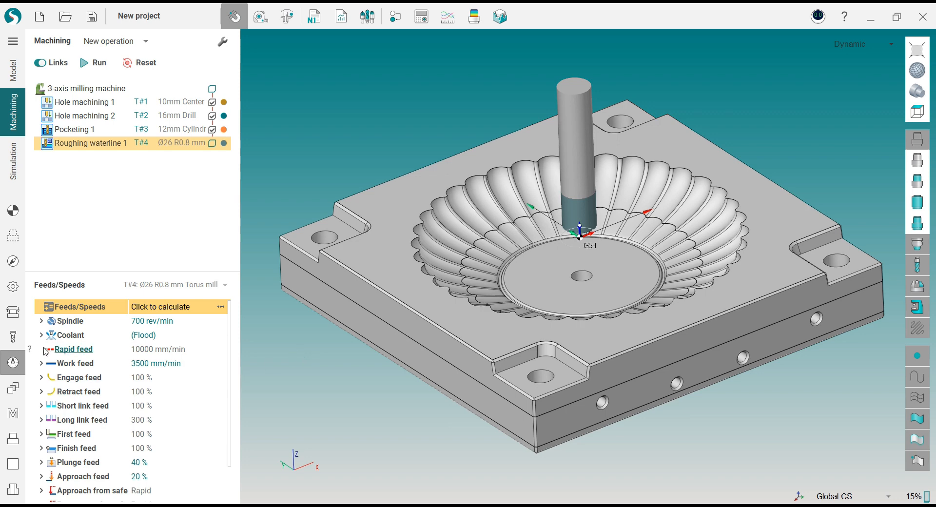
- Assign the scalloped upper edge of the cavity as the job zone of the roughing operation
click(13, 210)
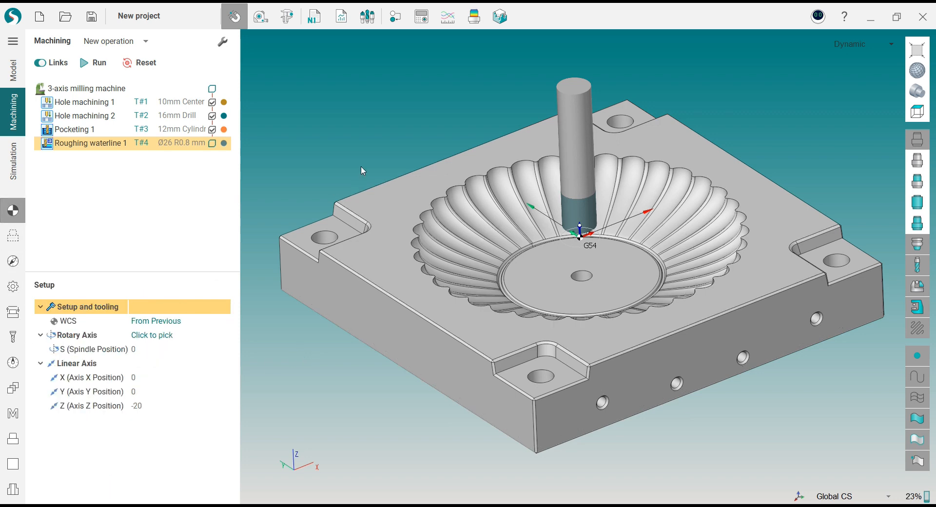
key(ctrl+1)
middle_drag(379, 185, 430, 212)
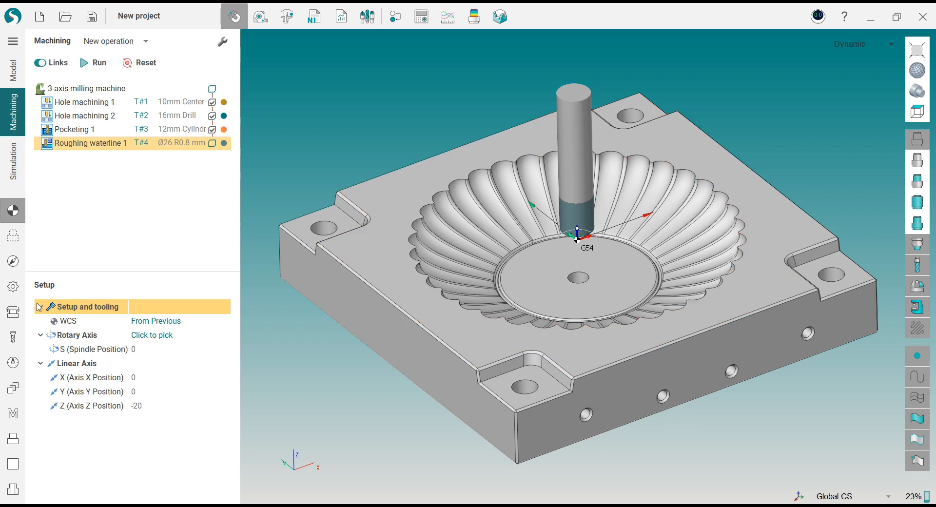
click(19, 243)
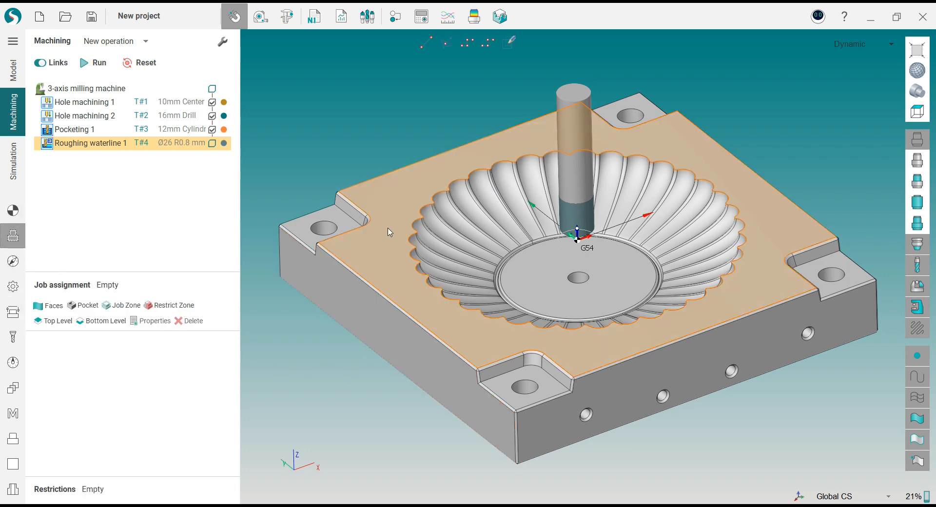
click(416, 225)
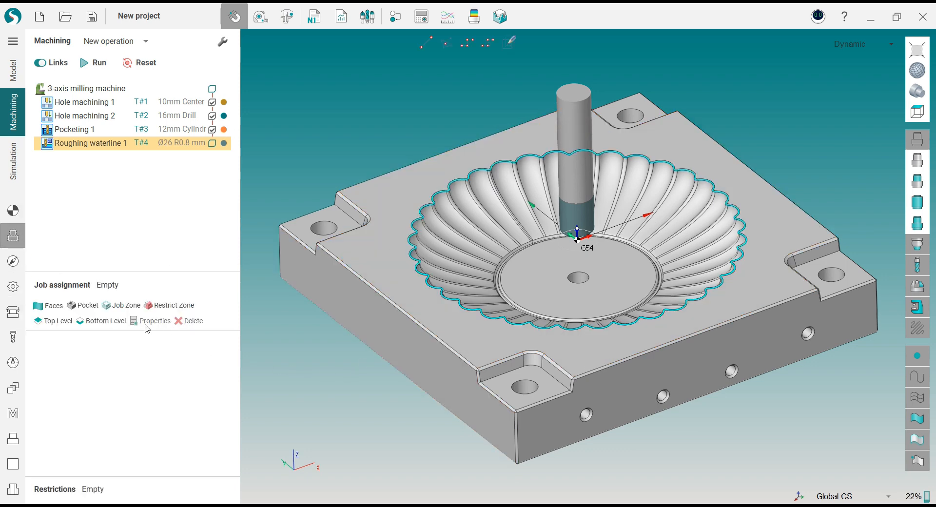
click(121, 305)
click(123, 338)
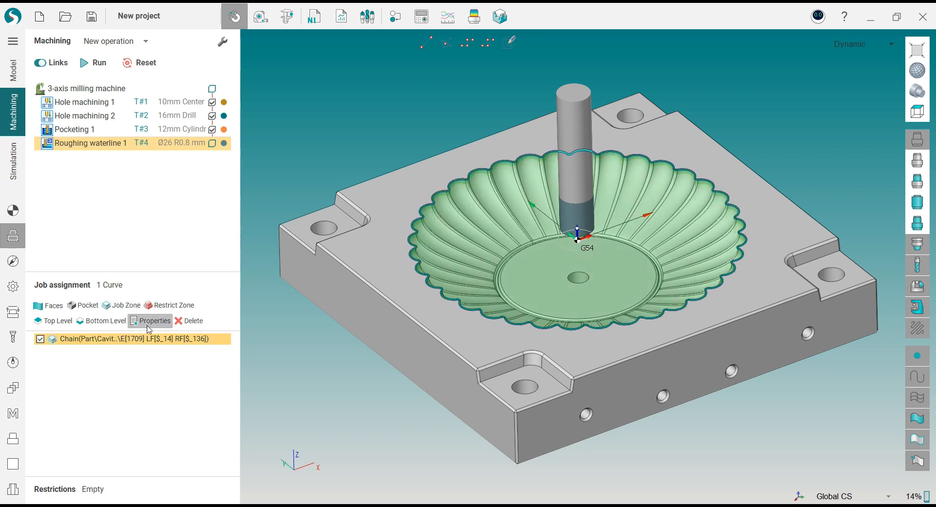
- Review the job zone's properties, keeping the tool contact Inside, and check the cavity's floor face as a possible bottom level
click(149, 322)
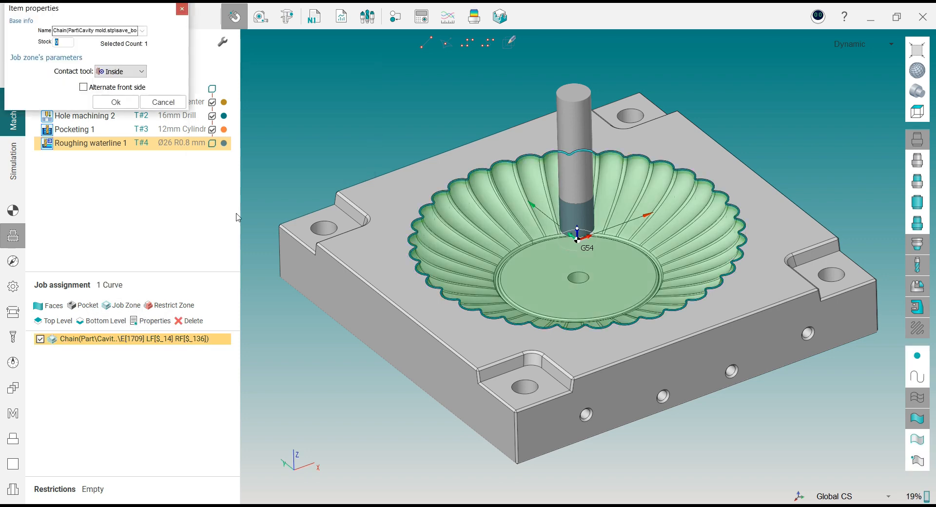
click(115, 102)
click(510, 283)
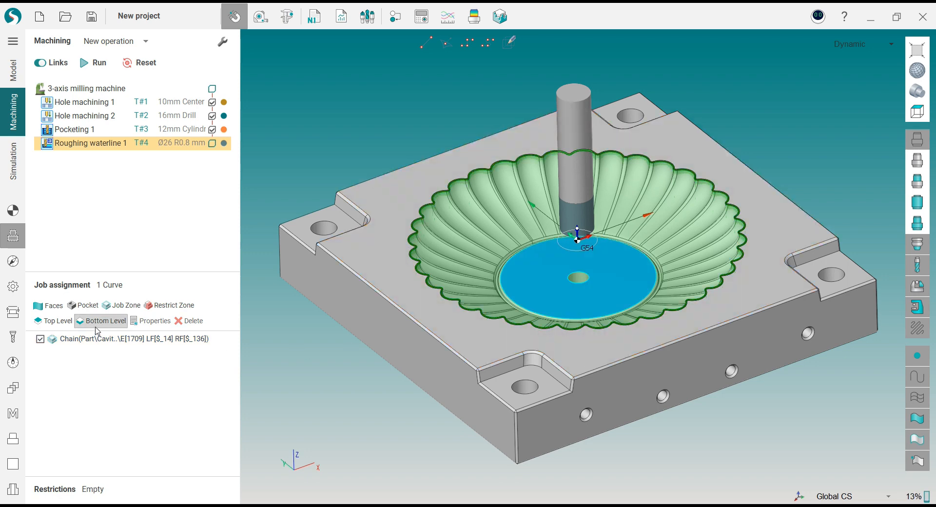
click(301, 343)
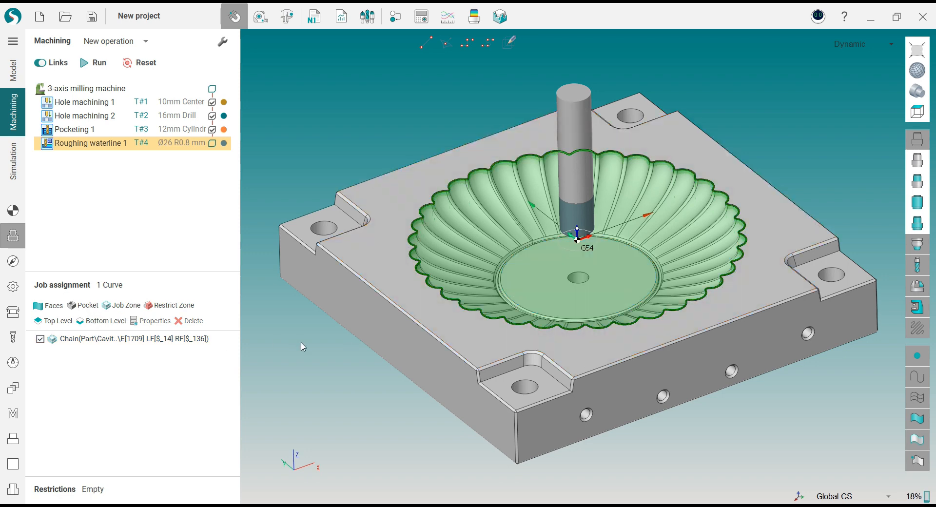
- Set the top machining level of the roughing strategy to 0.3 mm
click(21, 269)
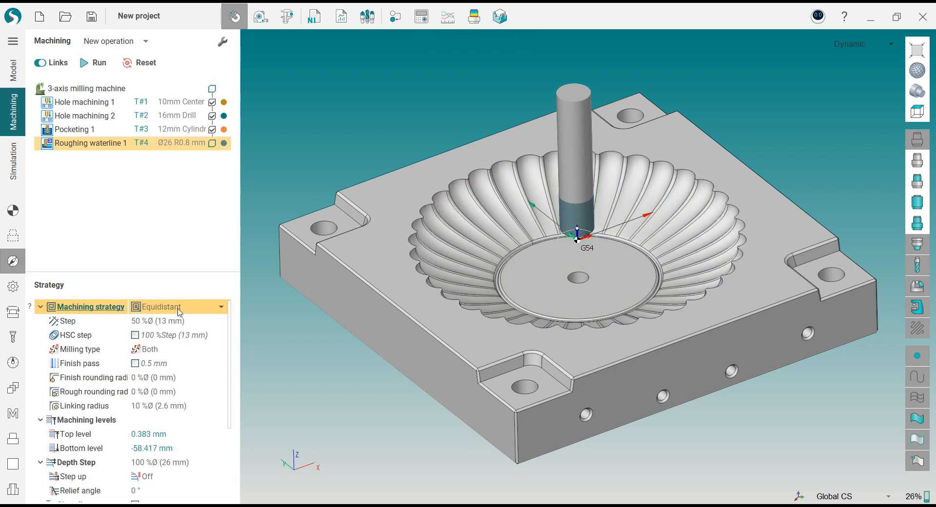
scroll(231, 388, down, 1)
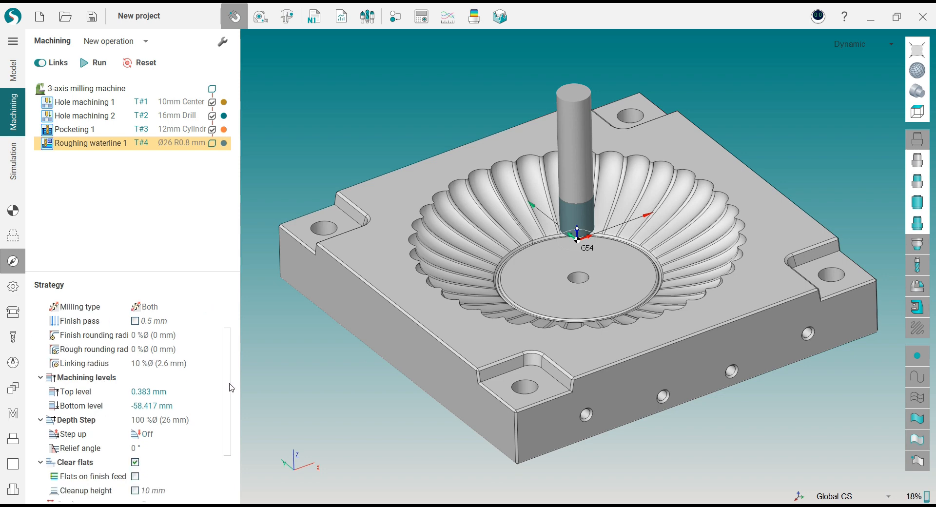
scroll(231, 387, down, 1)
click(165, 347)
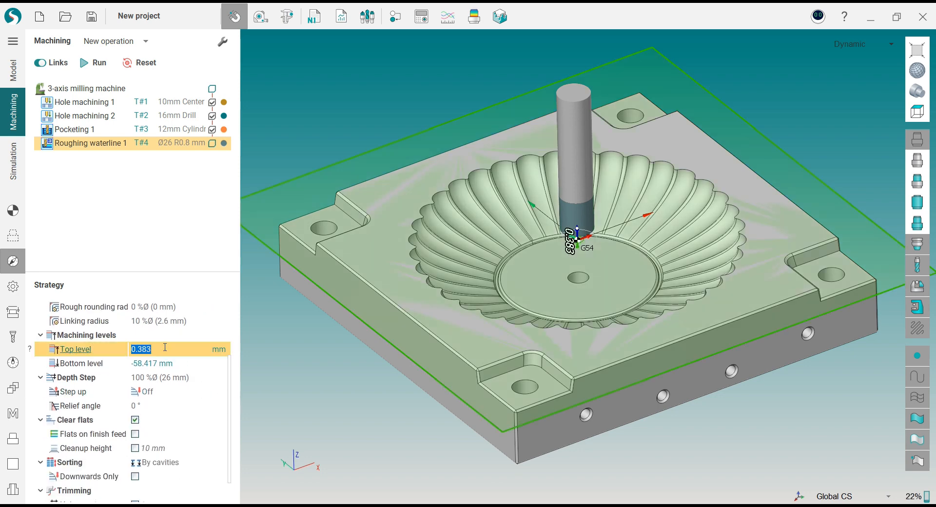
text(0.3)
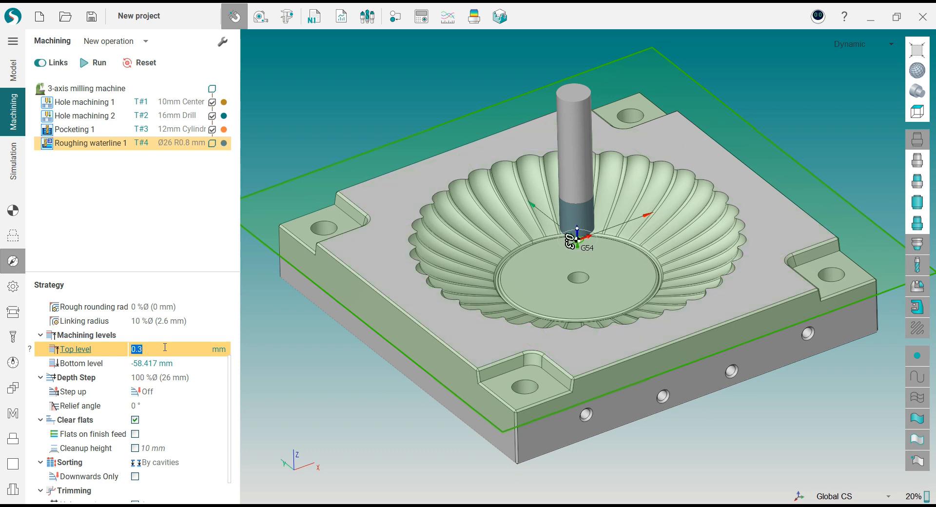
- Switch the depth step of the roughing strategy to millimetres and set it to 1 mm
click(174, 363)
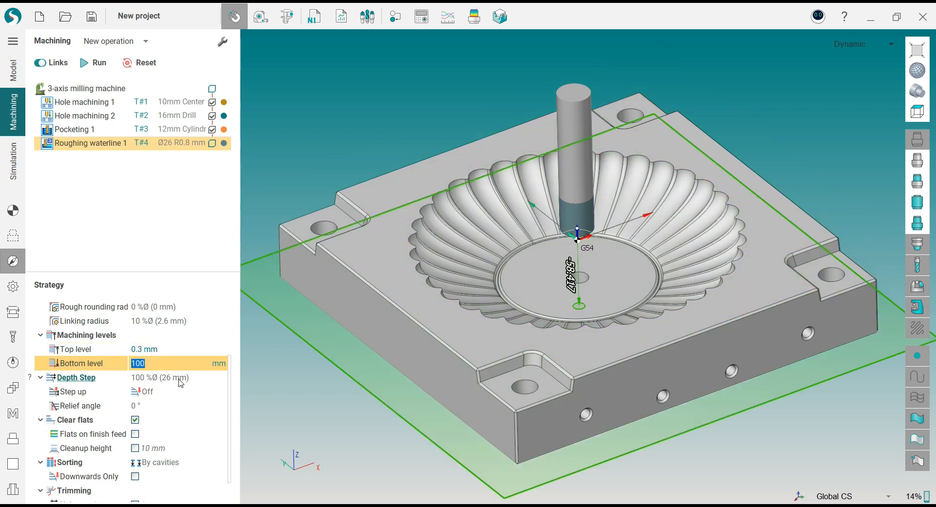
click(179, 379)
click(220, 379)
click(208, 392)
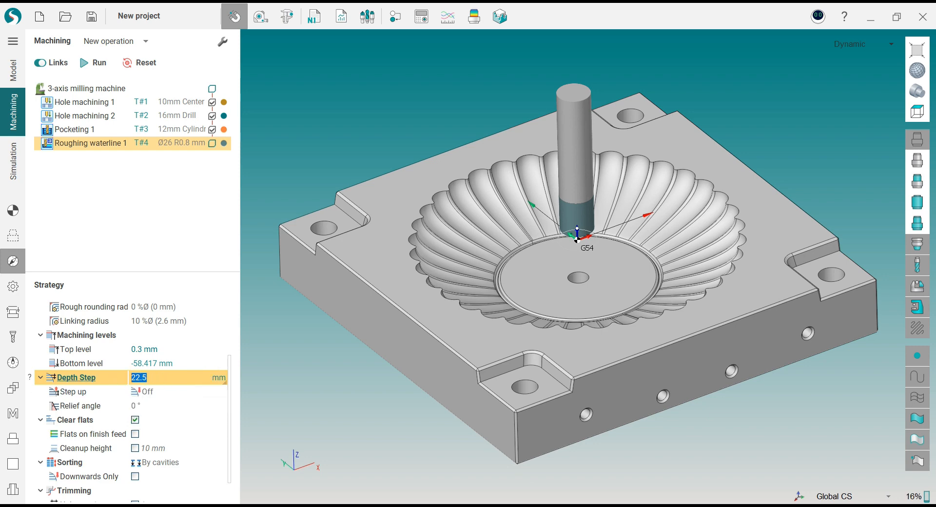
text(1)
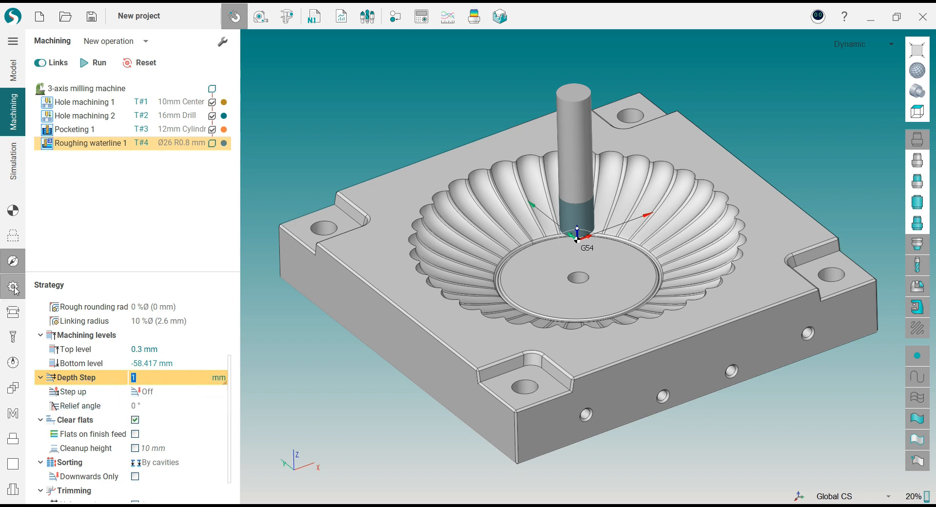
- Set the part check tolerance to 0.01 mm and the radial and axial stock to 0.25 mm, with fast calculation enabled
click(15, 289)
click(155, 325)
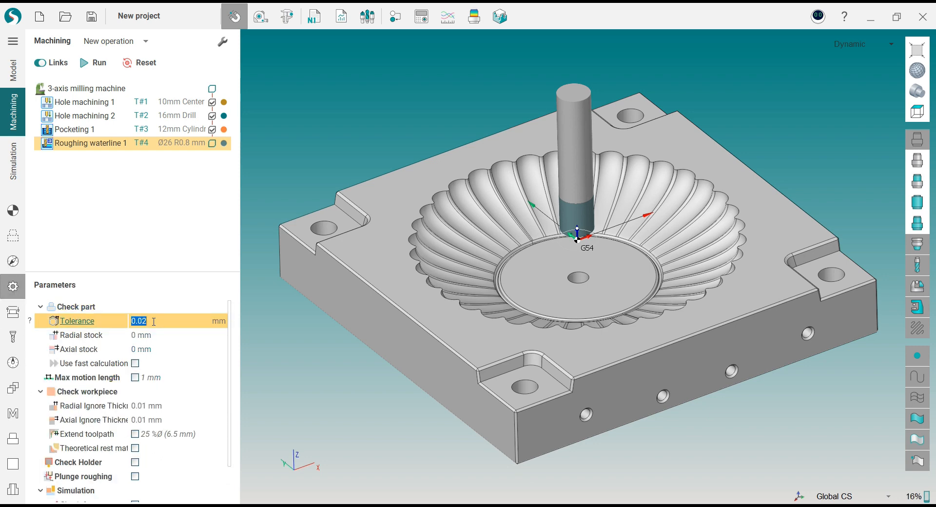
text(0.)
click(155, 336)
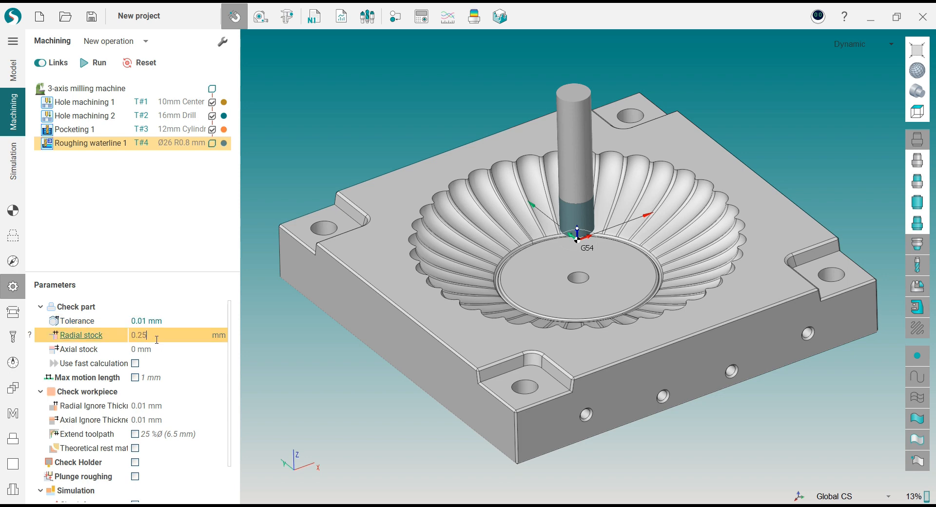
click(160, 349)
text(0.25)
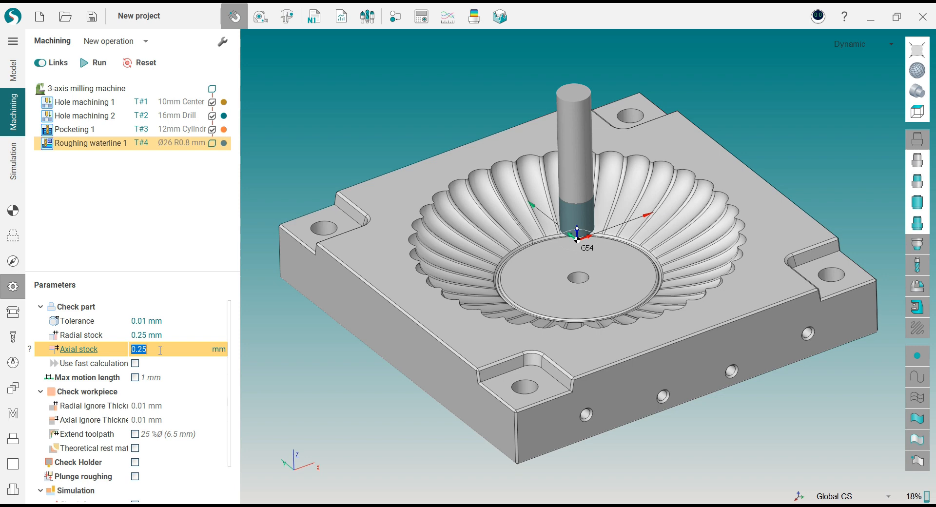
click(135, 363)
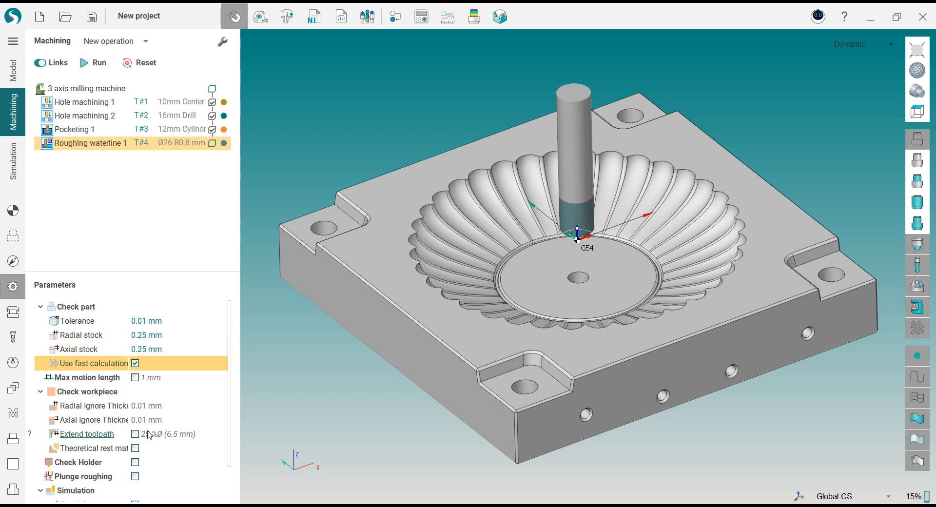
- Set both the radial and the axial ignore thickness of the workpiece check to 0.05 mm
click(148, 404)
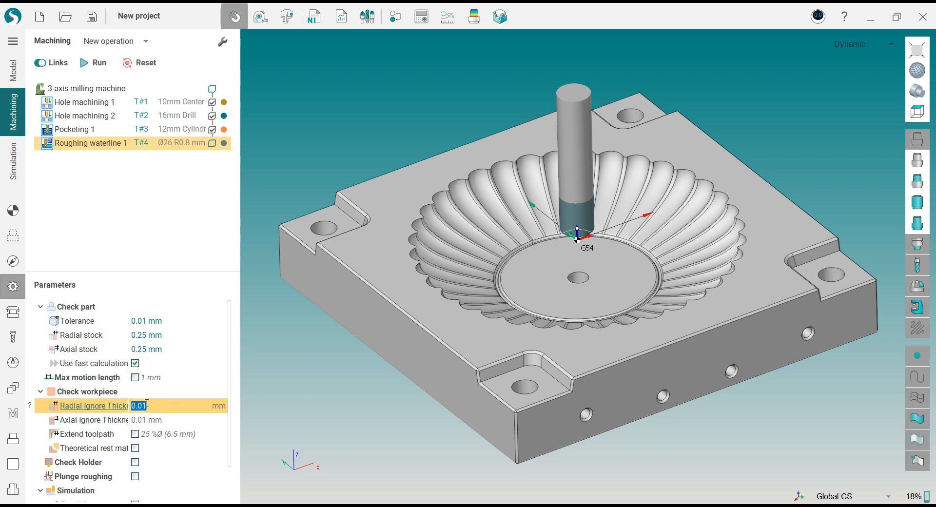
text(0)
click(159, 418)
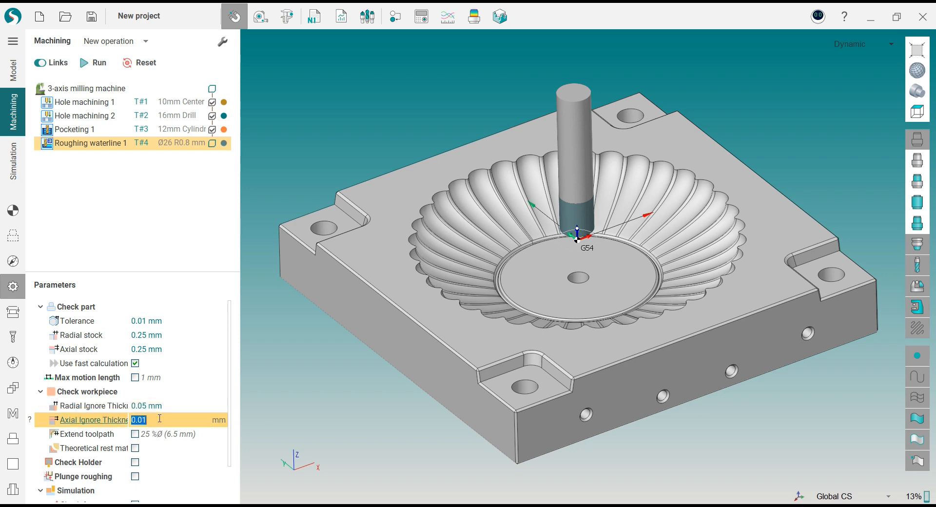
text(0.05)
key(Return)
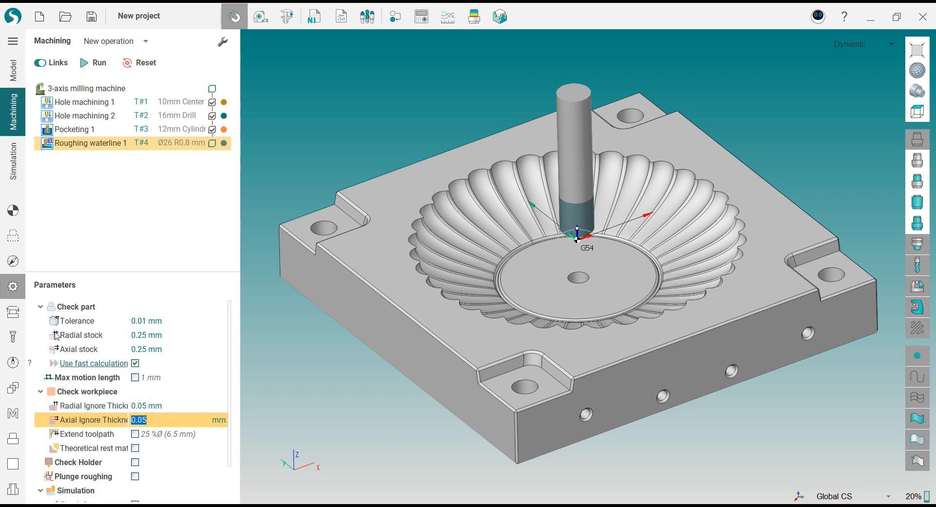
- Set the safe level of the roughing operation's safe motions to 20 mm from the part
click(21, 316)
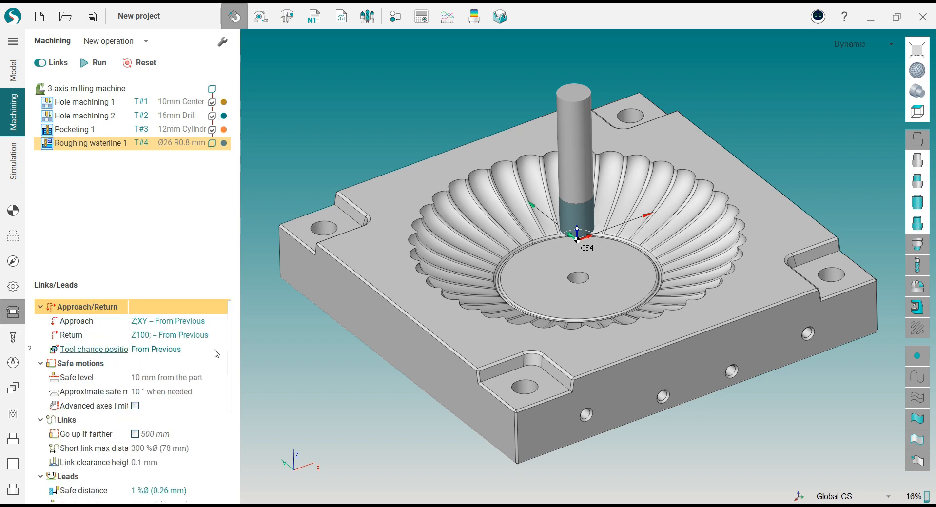
click(160, 378)
text(20)
key(Return)
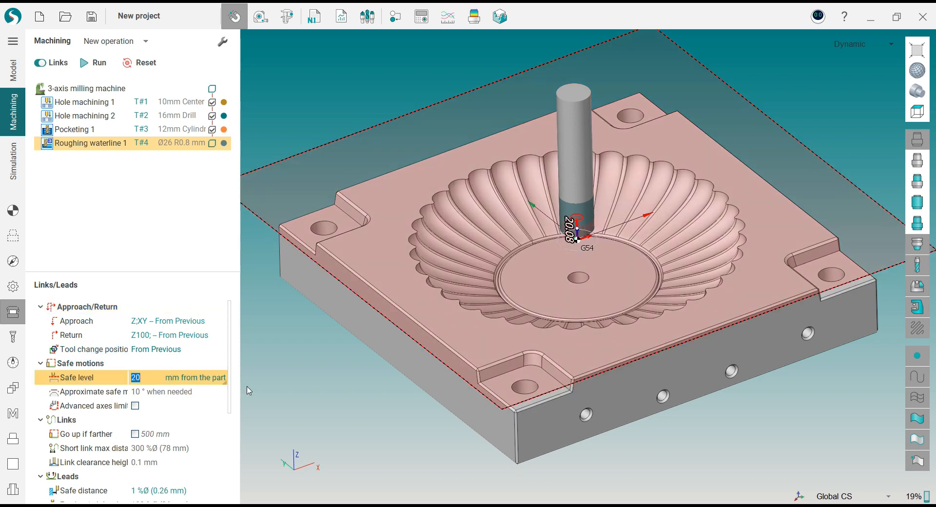
- Set the link clearance height to 0.25 mm and keep the short link maximum distance at 300 %
scroll(233, 378, down, 3)
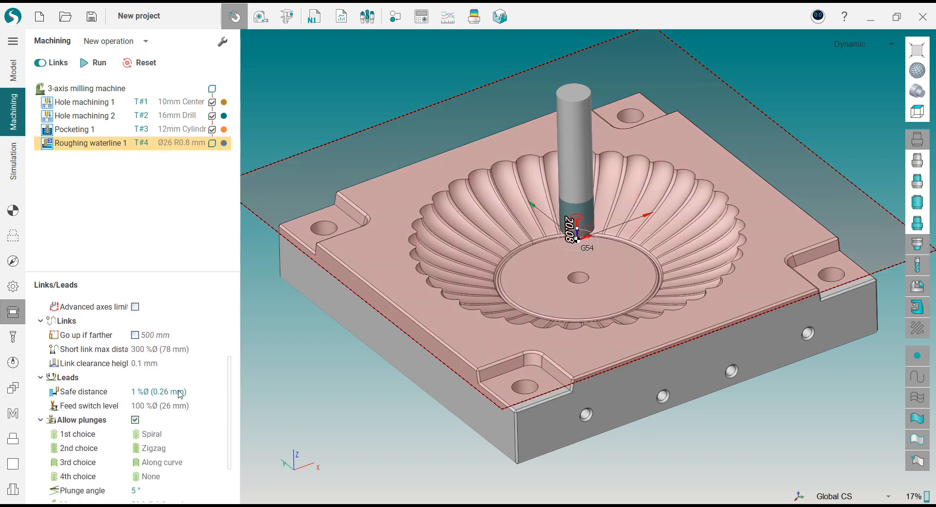
click(165, 364)
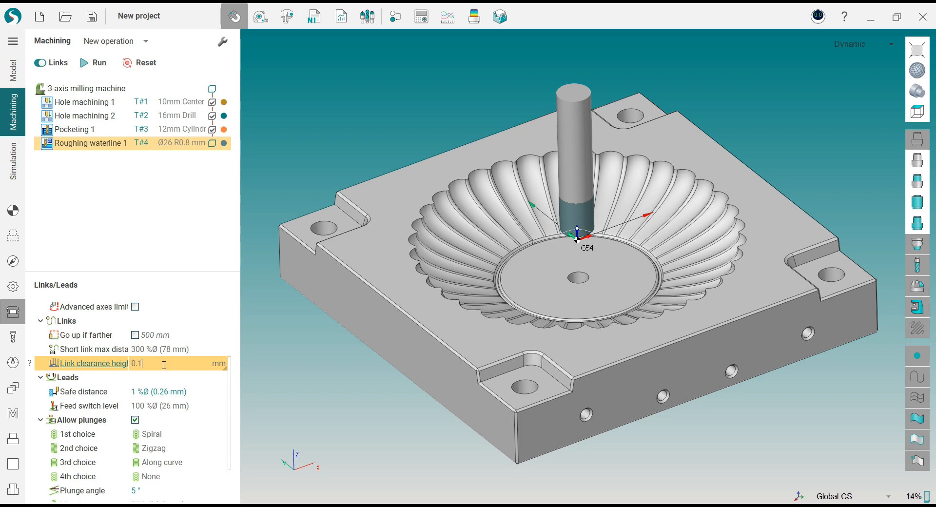
text(0.25)
click(165, 348)
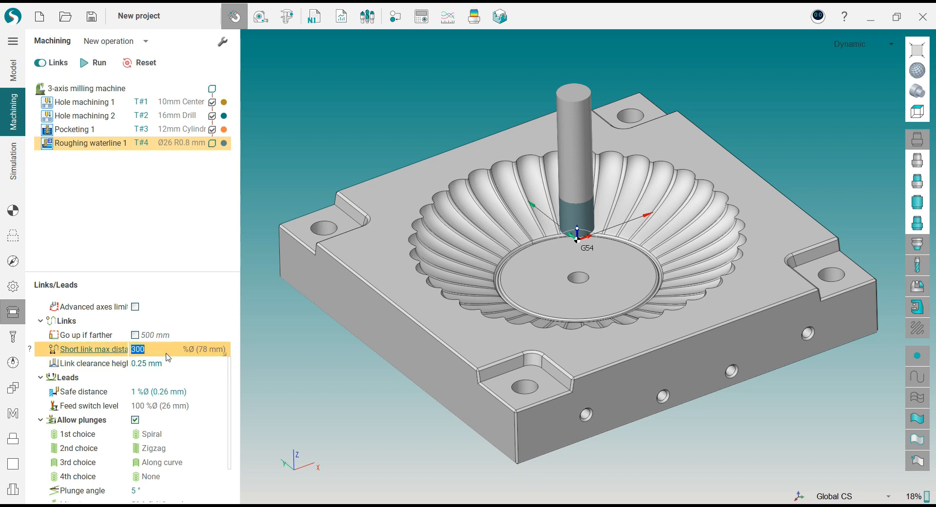
- Set the leads' safe distance to 5 % and the feed switch level to 10 % of the tool diameter
click(168, 393)
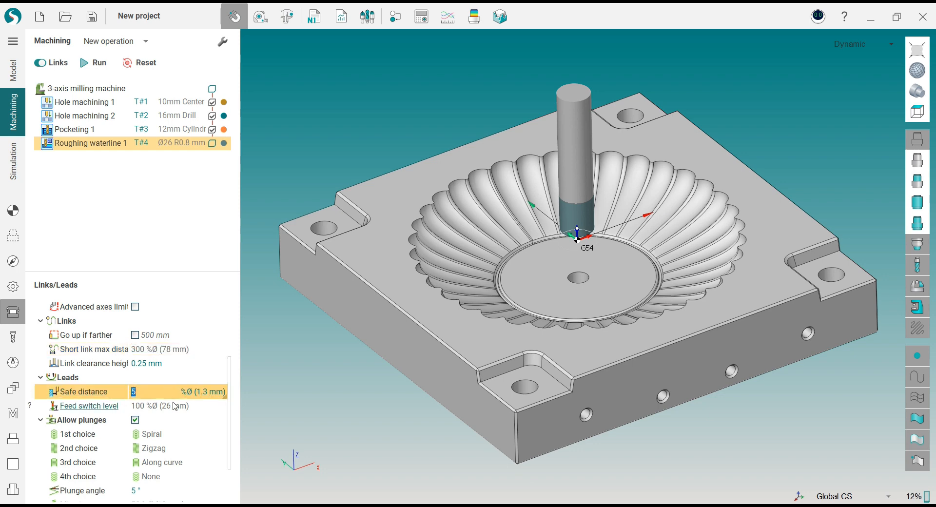
text(2.5)
key(Return)
text(5)
key(Return)
click(175, 405)
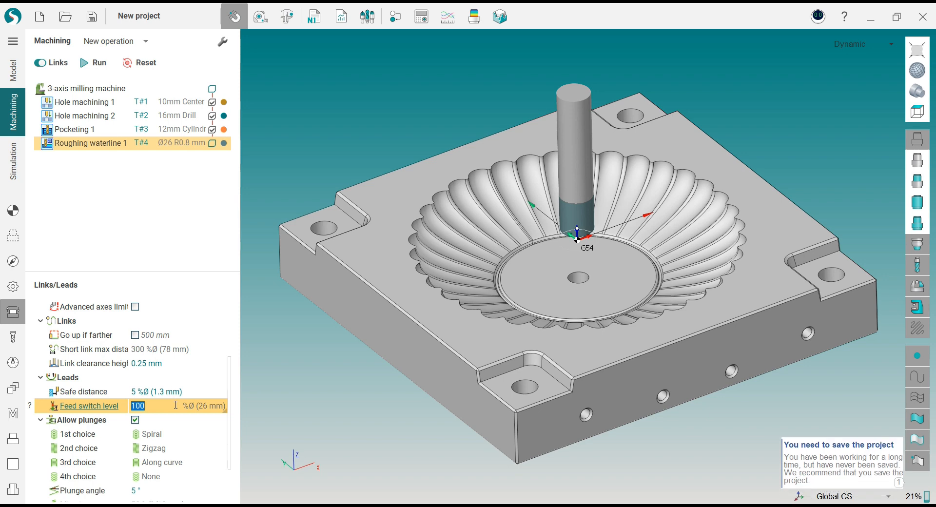
text(10)
key(Return)
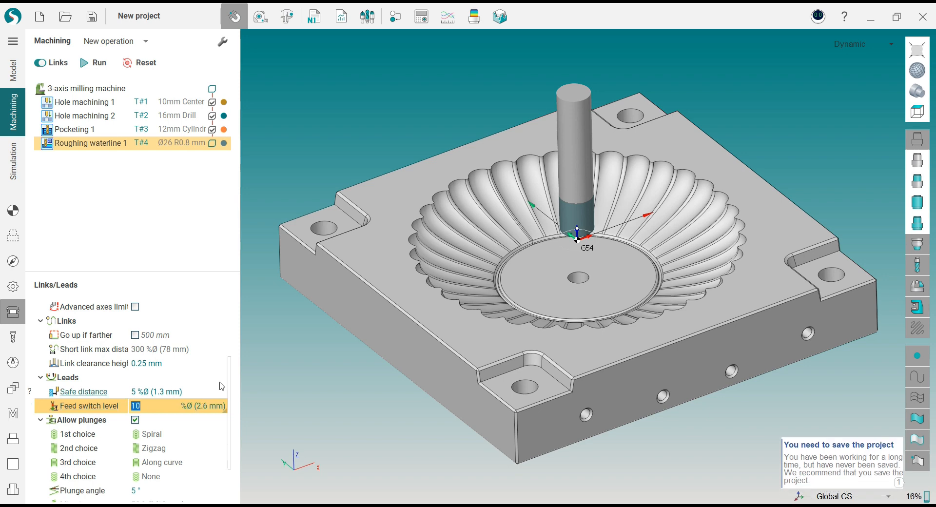
- Enable the smooth radius of 2 mm for the roughing operation's links and leads
scroll(217, 480, down, 1)
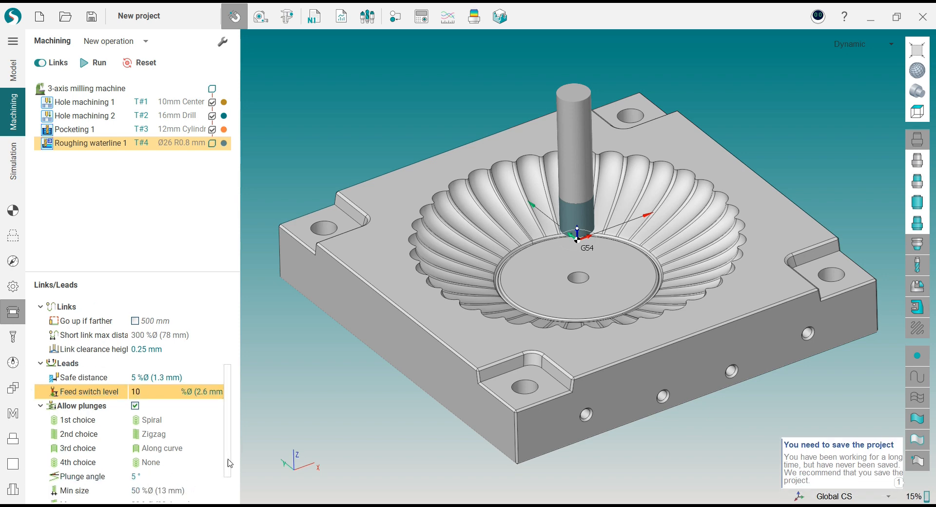
scroll(217, 480, down, 3)
click(136, 492)
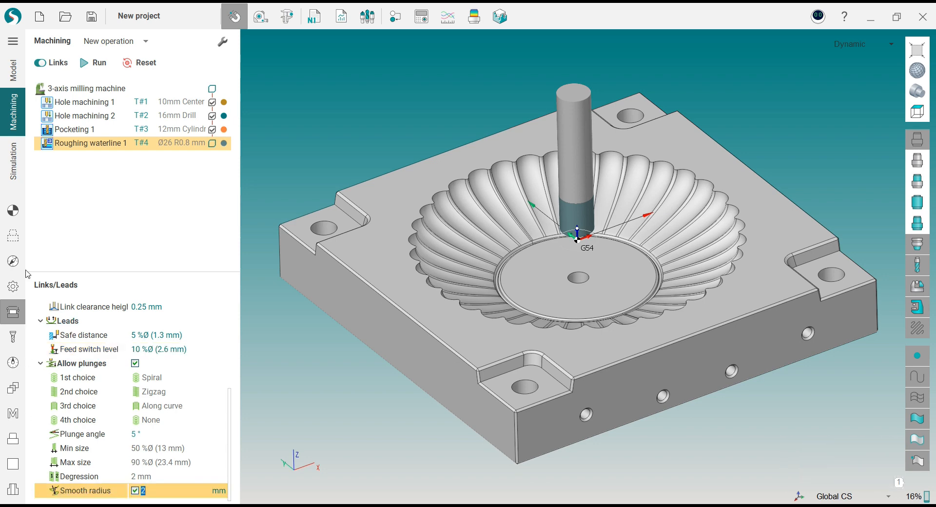
- Change the display colour of the waterline roughing operation to bright blue
click(13, 211)
mouse_move(336, 158)
middle_down()
mouse_move(321, 135)
mouse_move(334, 127)
mouse_move(340, 142)
middle_up()
click(224, 143)
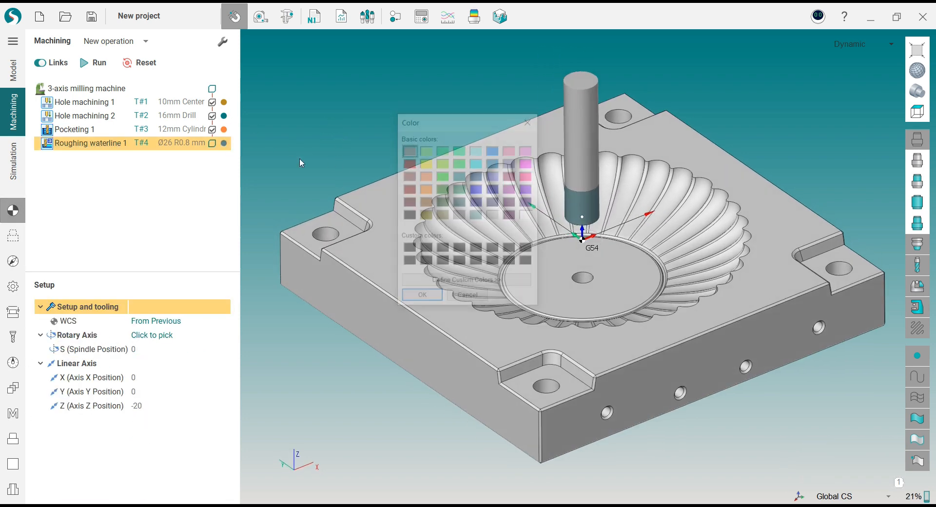
click(498, 152)
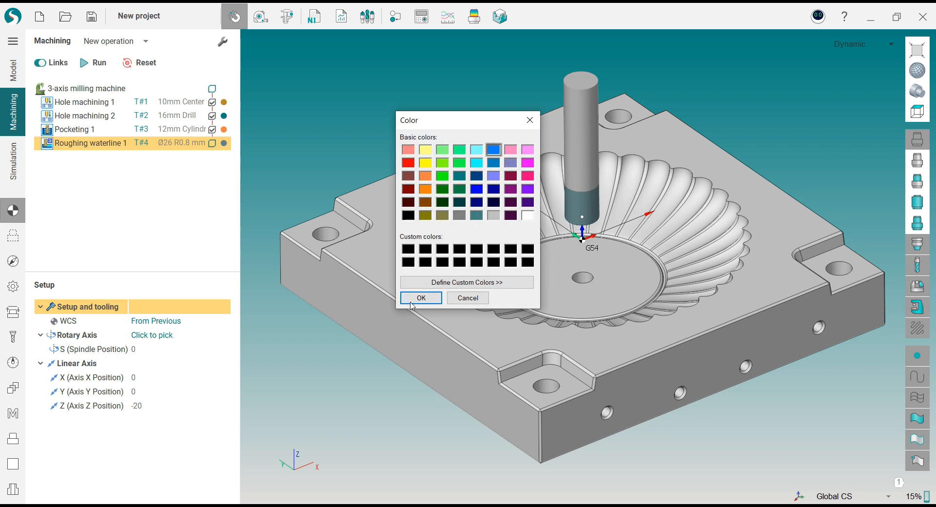
click(419, 298)
- Calculate the waterline roughing toolpath and inspect its passes inside the scalloped cavity
click(95, 62)
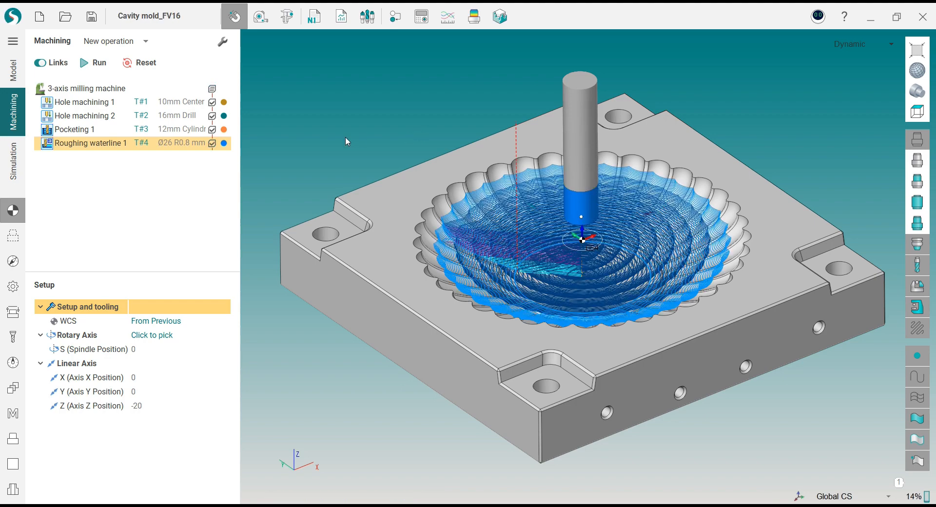
scroll(600, 256, up, 5)
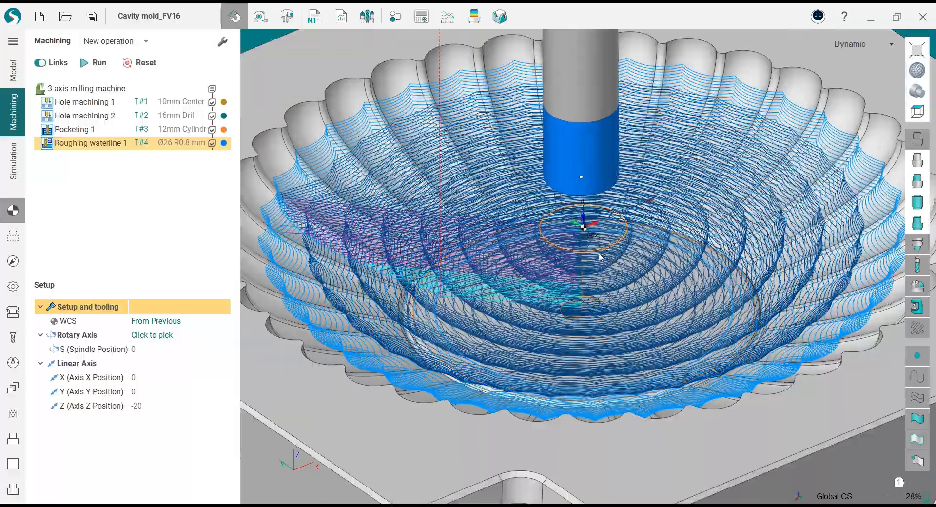
mouse_move(600, 257)
middle_down()
mouse_move(609, 374)
mouse_move(588, 349)
mouse_move(584, 191)
mouse_move(602, 242)
mouse_move(590, 232)
mouse_move(591, 249)
middle_up()
scroll(602, 241, down, 3)
scroll(595, 236, up, 2)
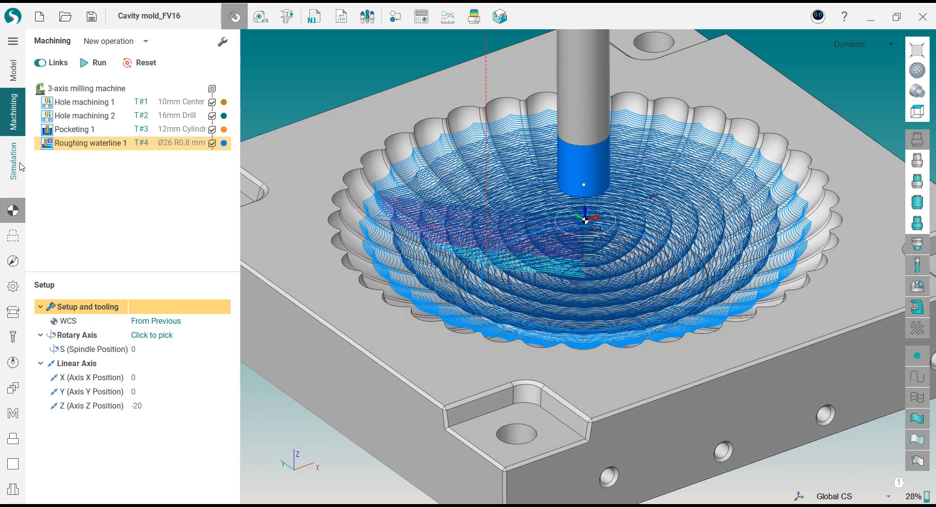
- Simulate the waterline roughing on the stock block and raise the simulation speed
click(21, 166)
click(60, 65)
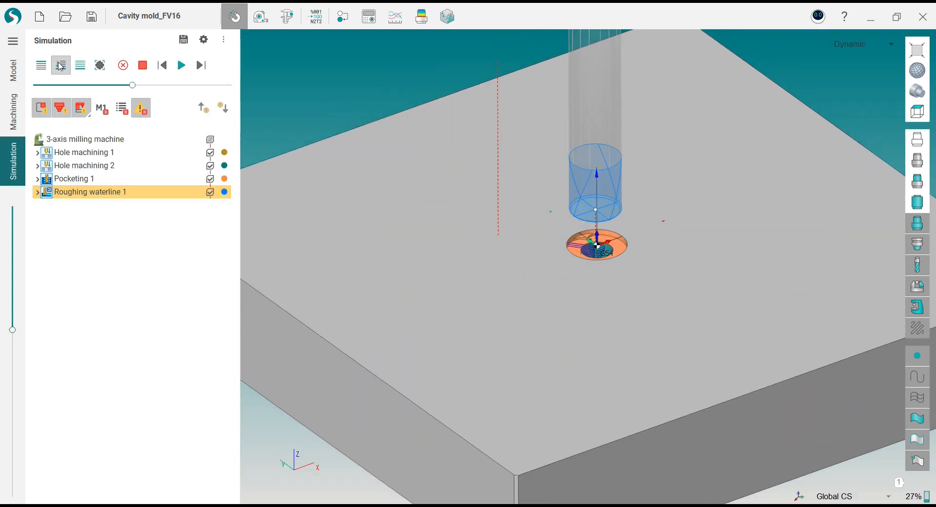
scroll(484, 208, down, 3)
middle_drag(478, 181, 445, 171)
click(123, 65)
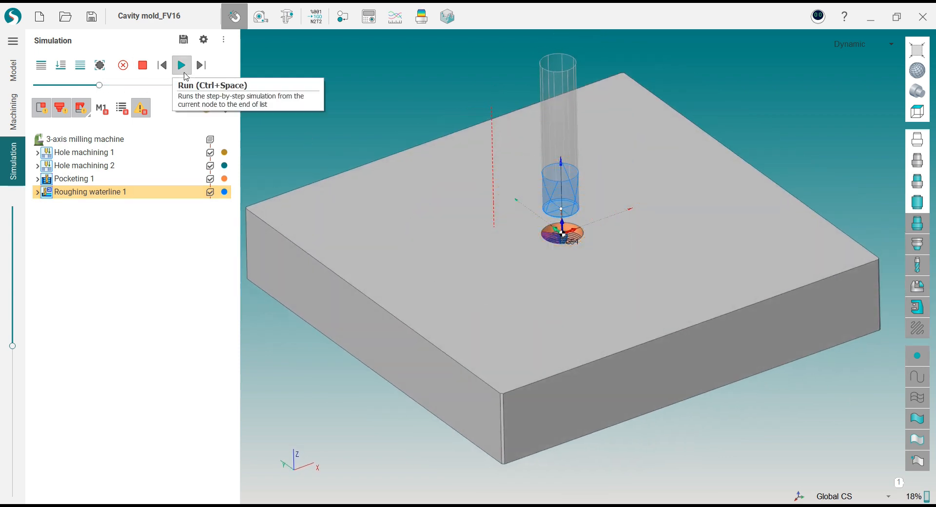
click(182, 65)
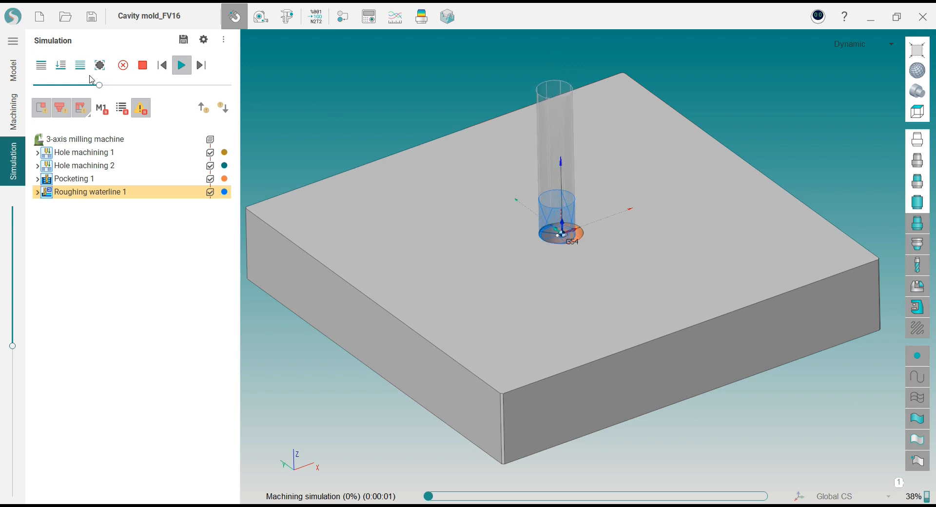
drag(99, 84, 142, 85)
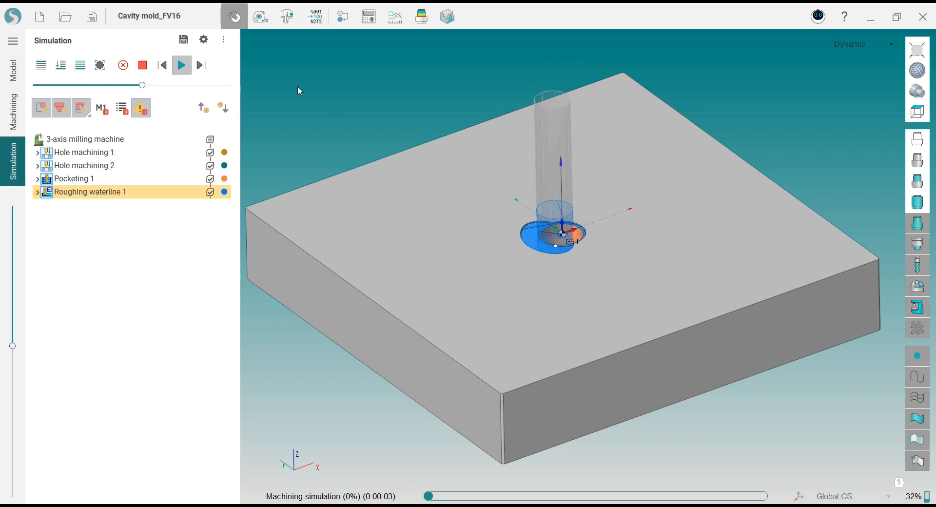
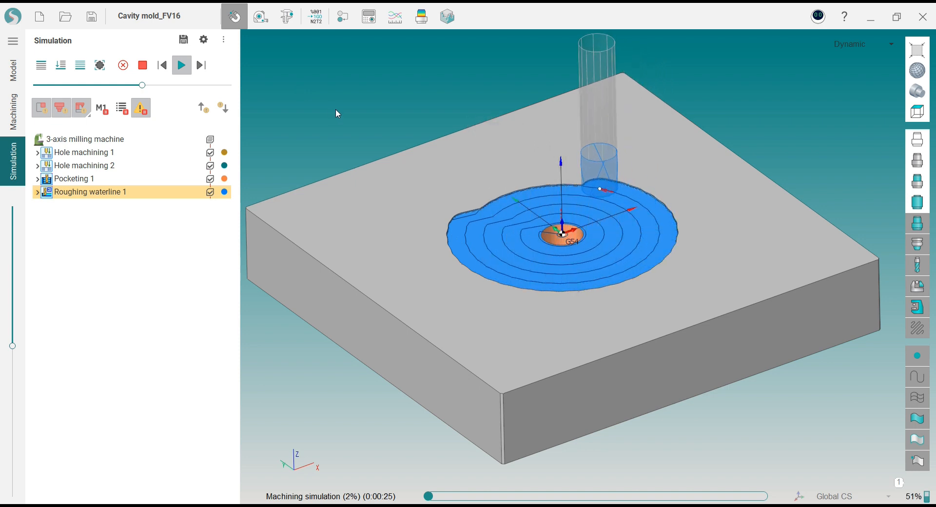
- Return from the simulation to the machining operations and examine the roughing toolpath in the cavity alongside its links and leads
click(18, 123)
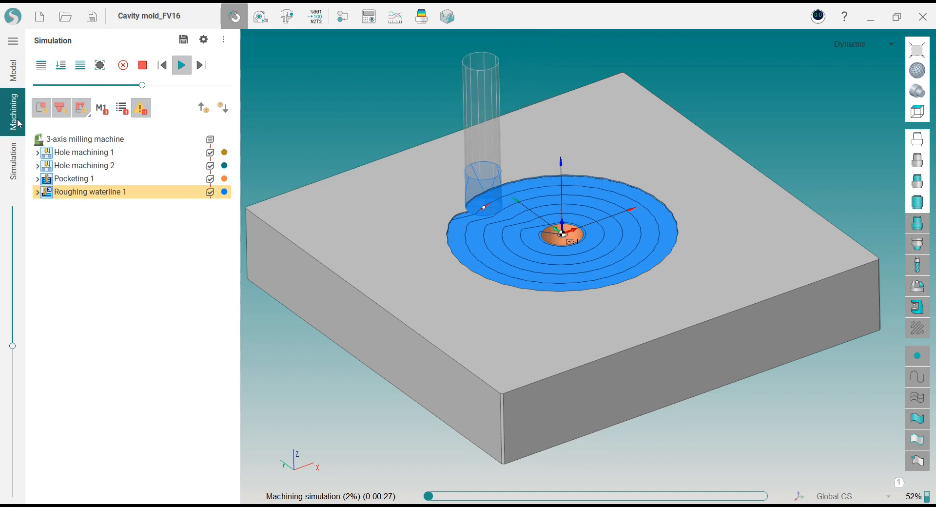
mouse_move(389, 151)
middle_down()
mouse_move(372, 119)
mouse_move(386, 127)
mouse_move(385, 145)
middle_up()
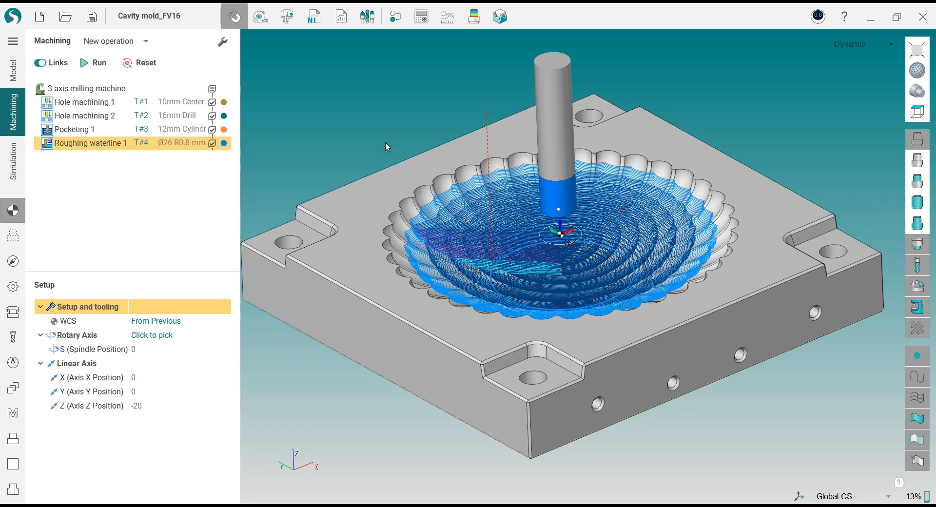
mouse_move(385, 142)
middle_down()
mouse_move(398, 127)
mouse_move(403, 170)
mouse_move(399, 146)
middle_up()
key(ctrl+1)
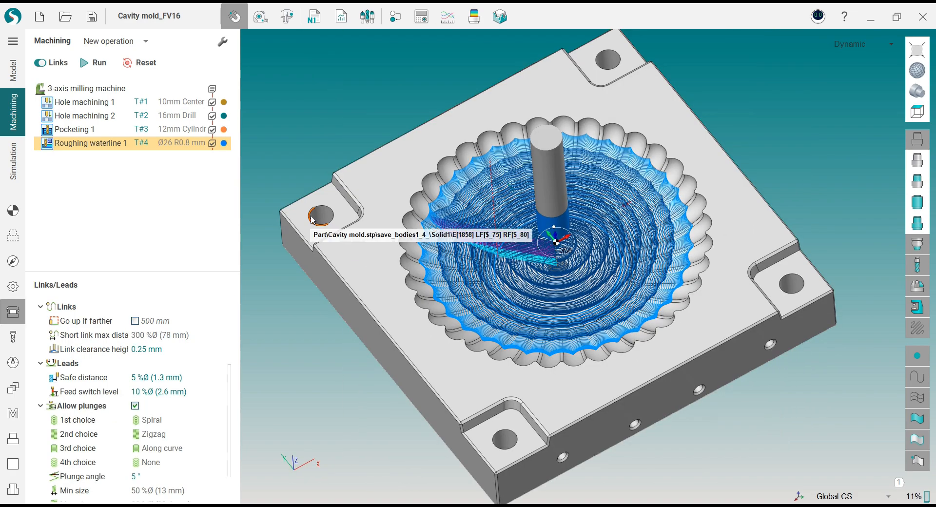
middle_drag(349, 166, 385, 145)
scroll(506, 243, up, 5)
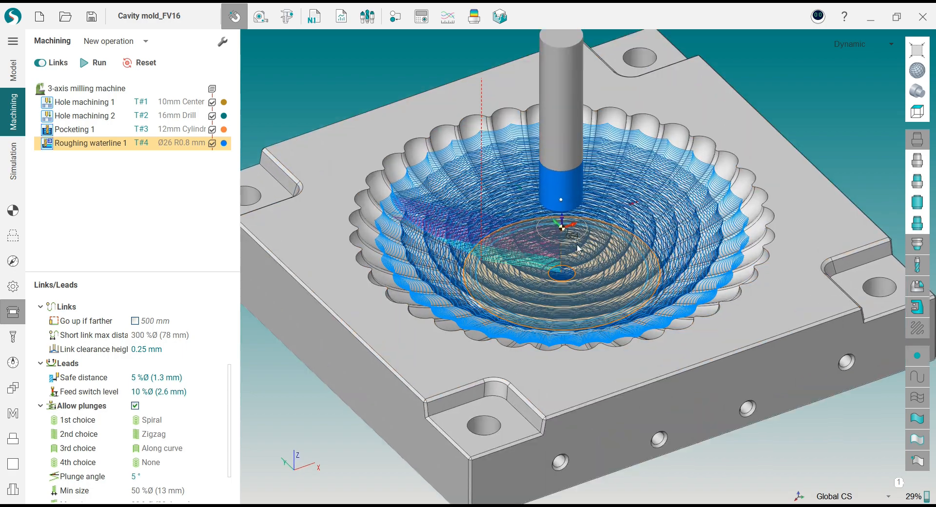
scroll(560, 239, down, 5)
mouse_move(560, 239)
middle_down()
mouse_move(559, 214)
mouse_move(558, 234)
middle_up()
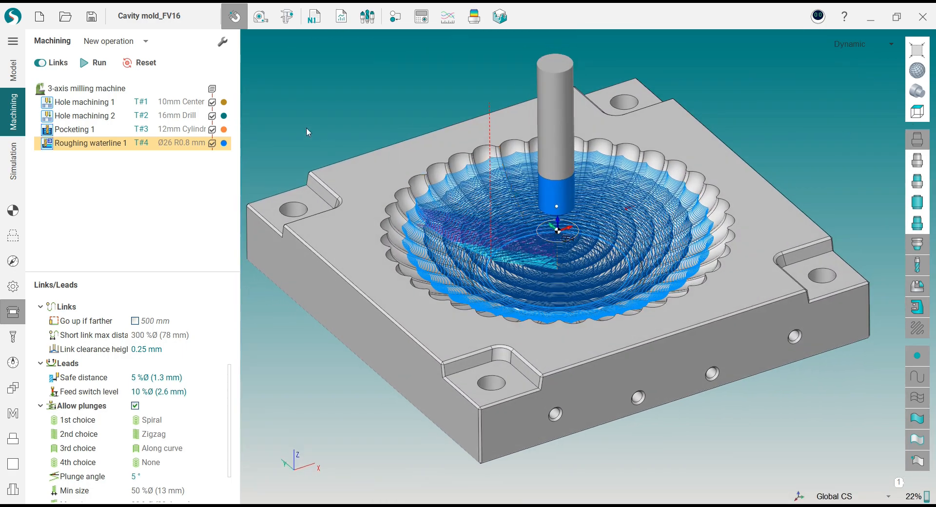
- Compare the roughed stock with the finished part and measure the remaining material on the cavity wall and floor
middle_drag(326, 119, 329, 140)
click(475, 24)
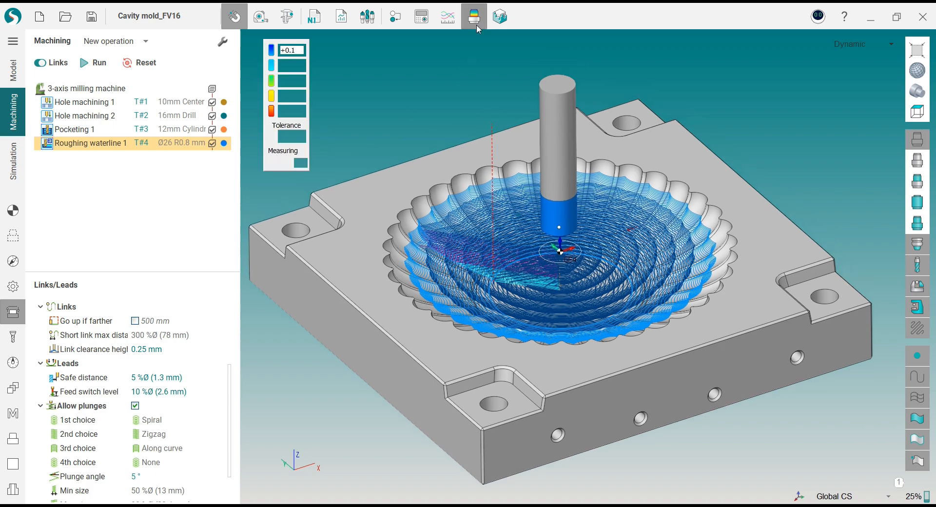
scroll(444, 206, up, 5)
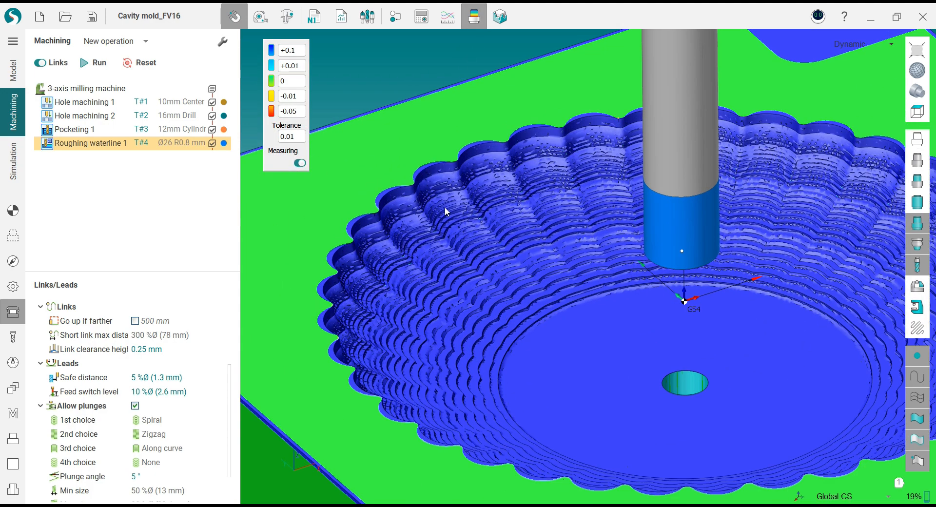
scroll(438, 190, up, 3)
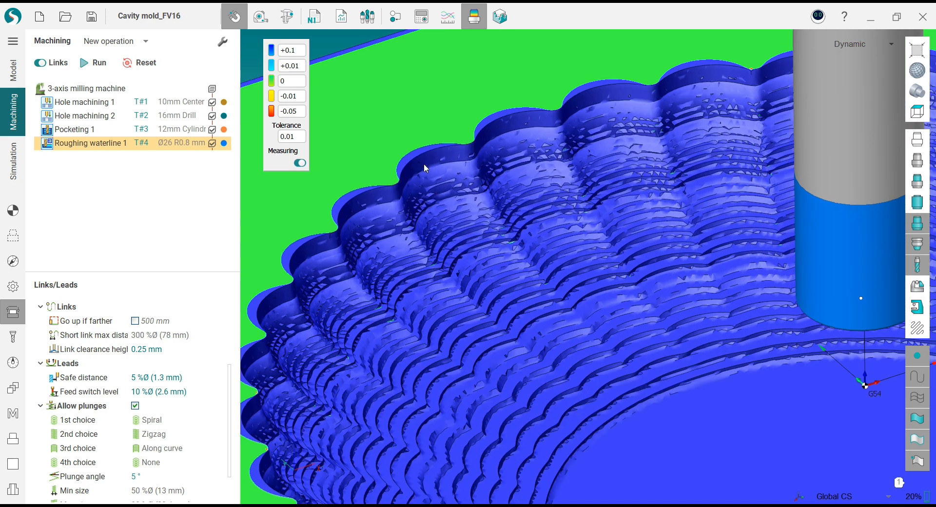
mouse_move(424, 166)
scroll(426, 175, down, 3)
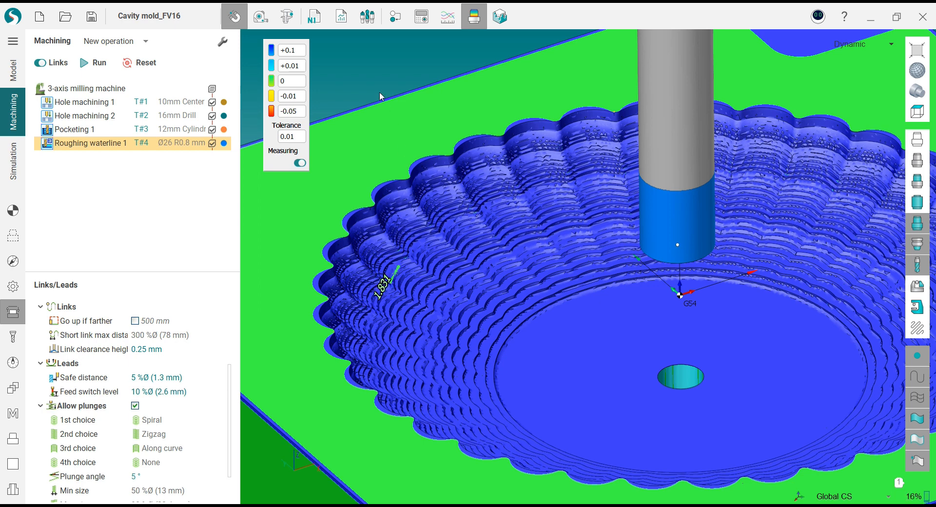
click(579, 344)
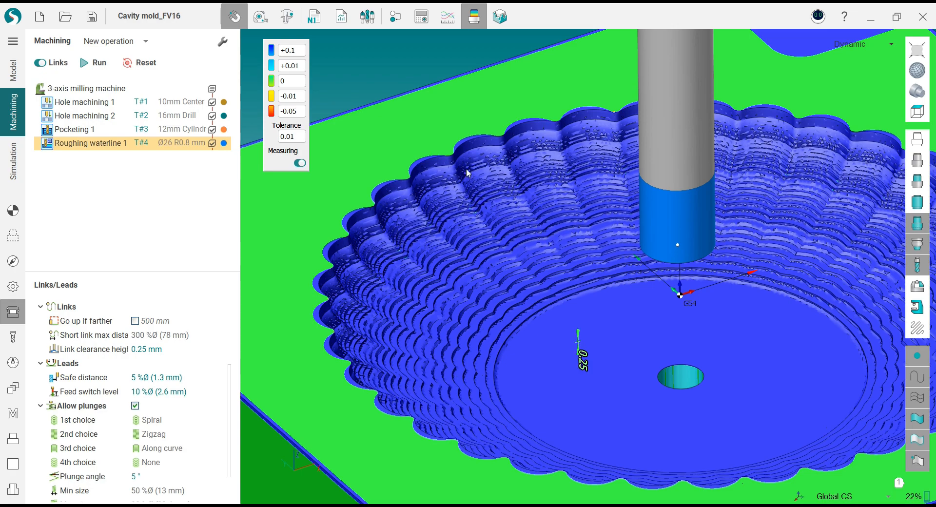
click(480, 23)
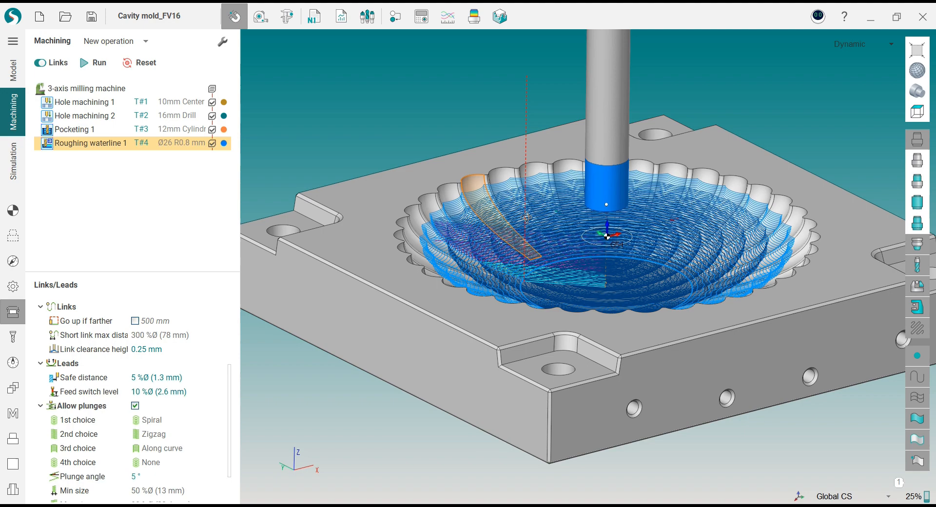
- Duplicate the Roughing waterline 1 operation at the end of the operation list
middle_drag(527, 217, 523, 247)
scroll(523, 247, down, 1)
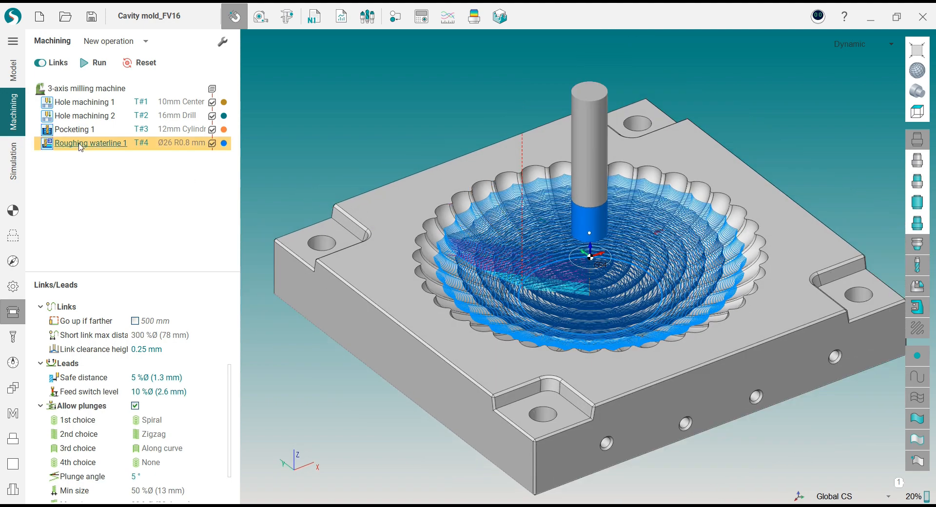
right_click(78, 143)
click(119, 168)
right_click(79, 148)
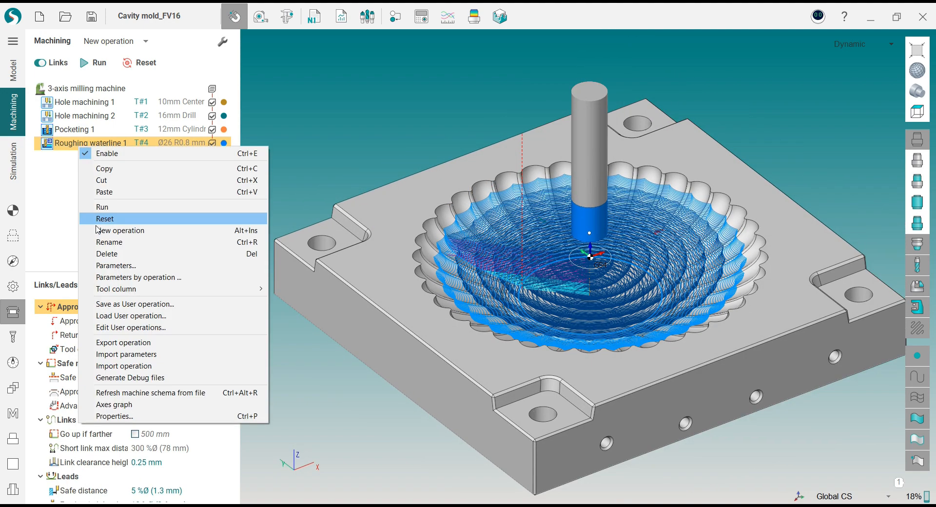
click(106, 193)
click(101, 158)
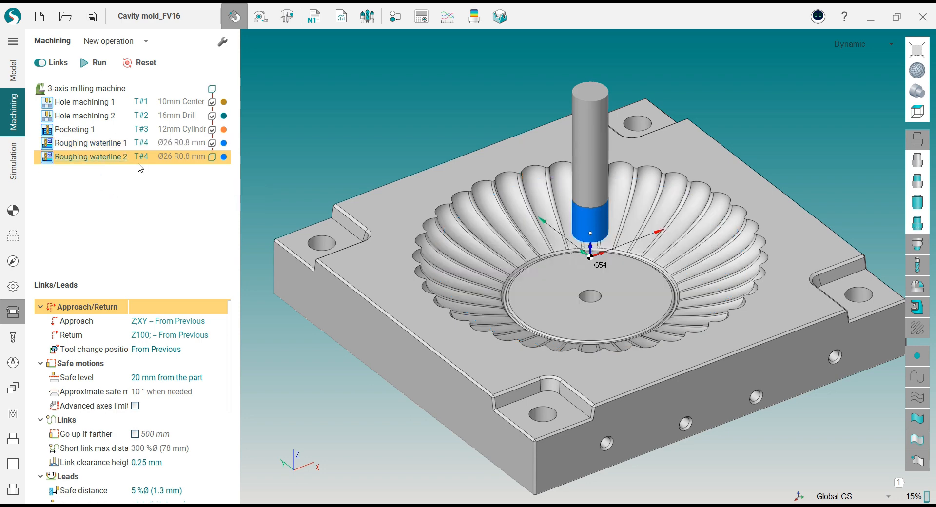
- Change the display colour of the copied roughing operation to bright green
click(224, 157)
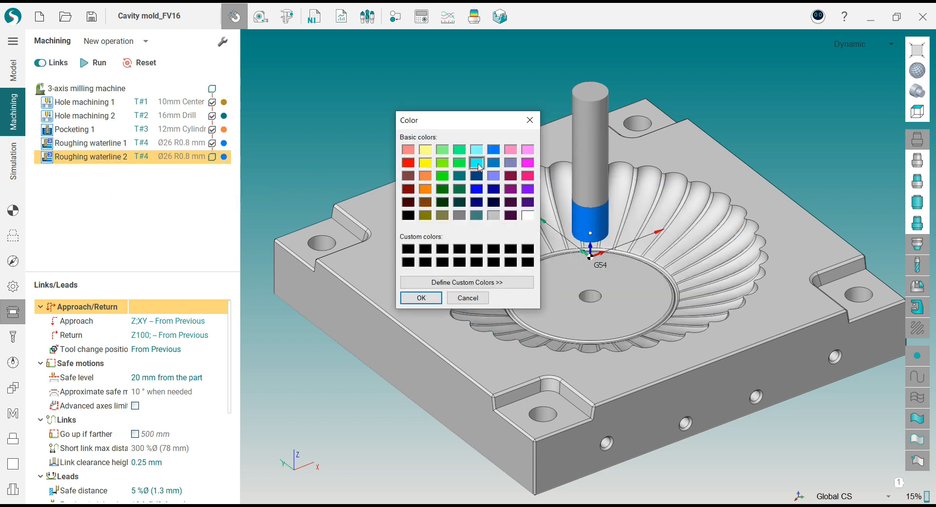
click(426, 189)
click(442, 176)
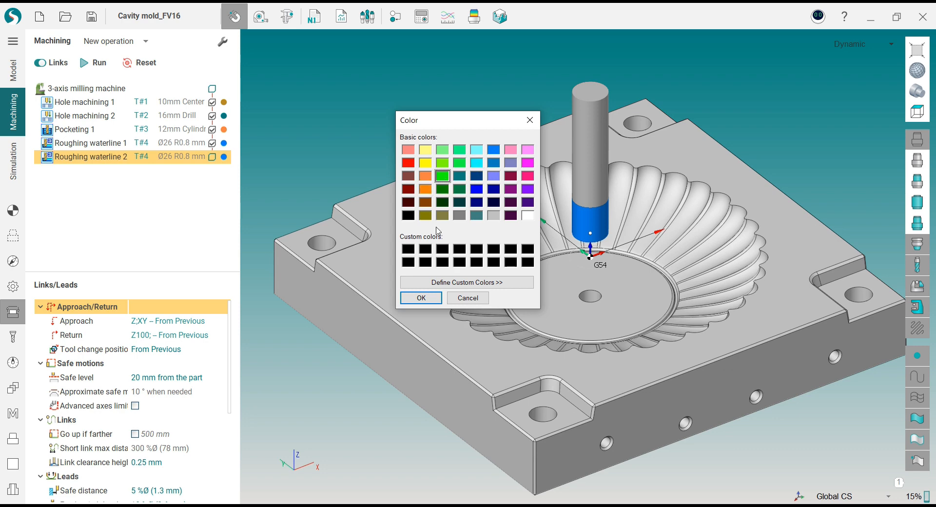
click(421, 298)
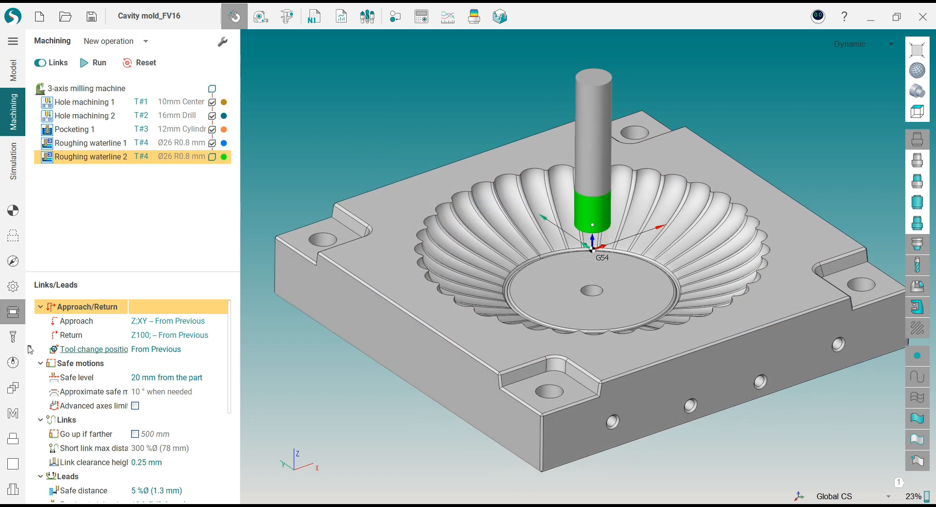
- Set the copied operation's torus mill to 12 mm diameter and 0.5 mm corner radius, and apply it as separate tool number 5
click(13, 336)
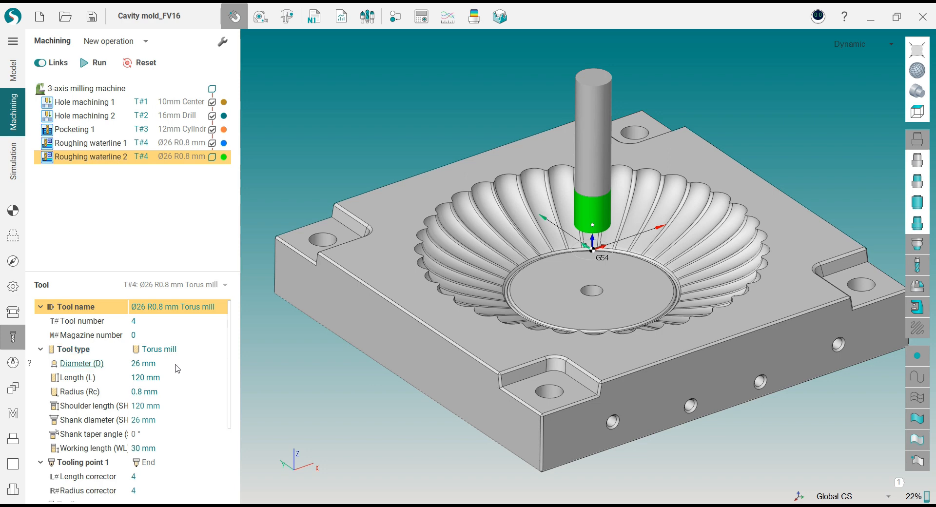
click(177, 364)
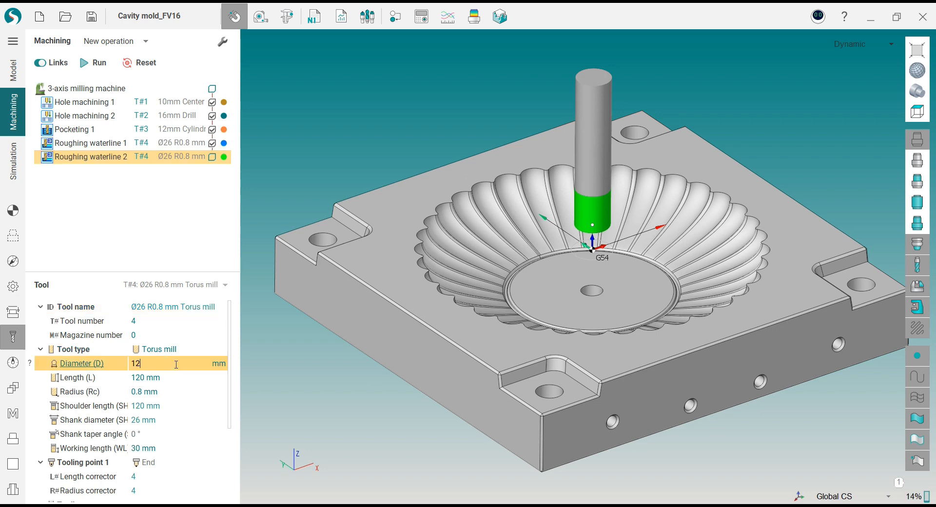
key(Return)
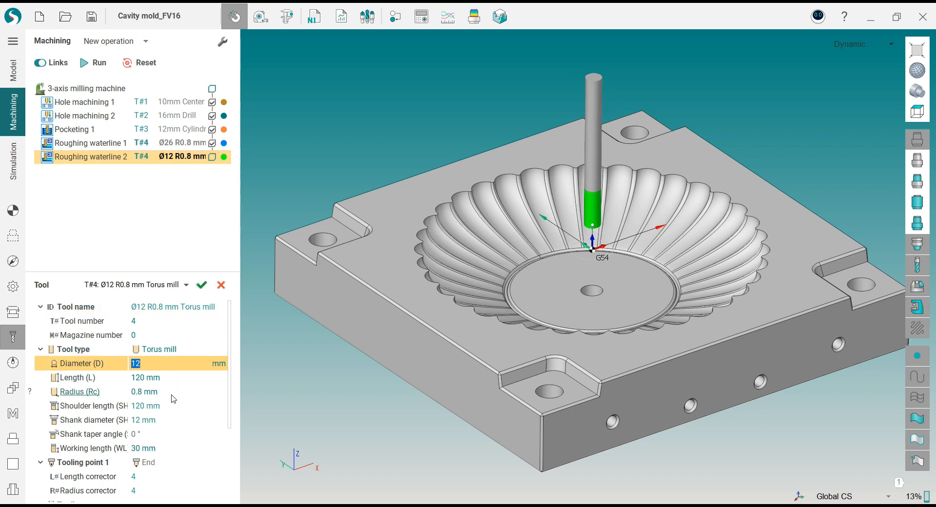
click(172, 392)
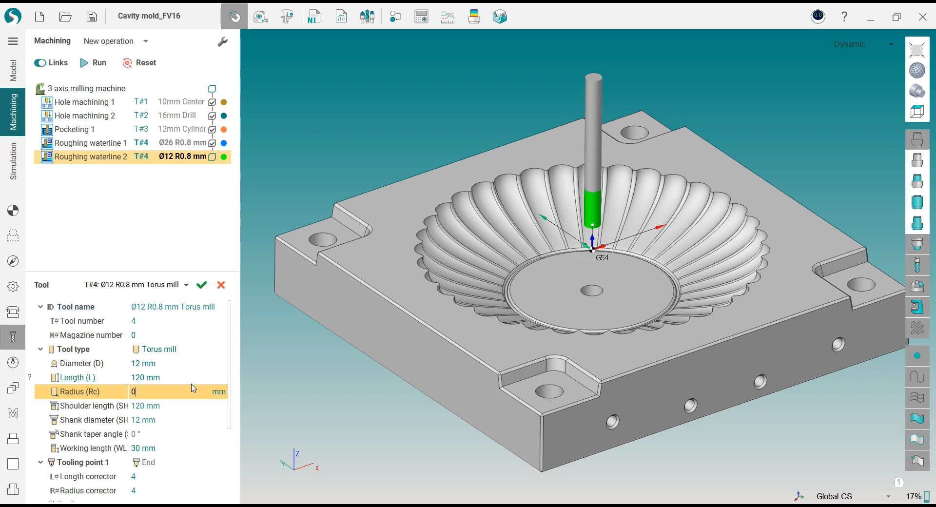
key(Return)
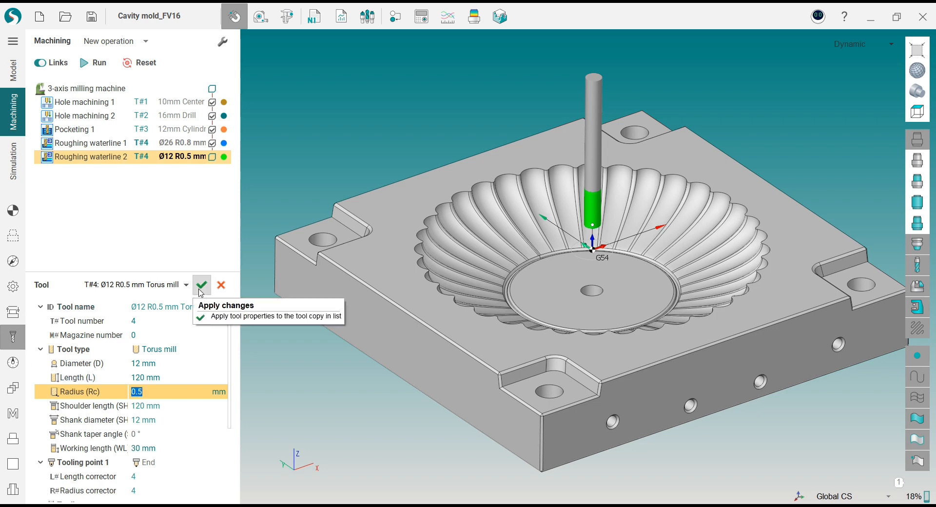
click(200, 285)
click(468, 285)
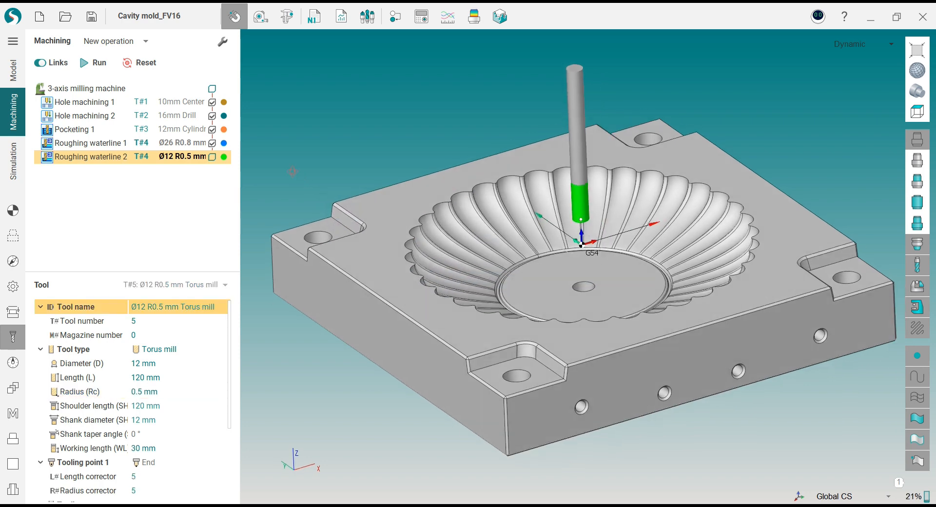
- Set the 12 mm torus mill's corner radius to 0.2 mm and apply the change to the tool
click(168, 391)
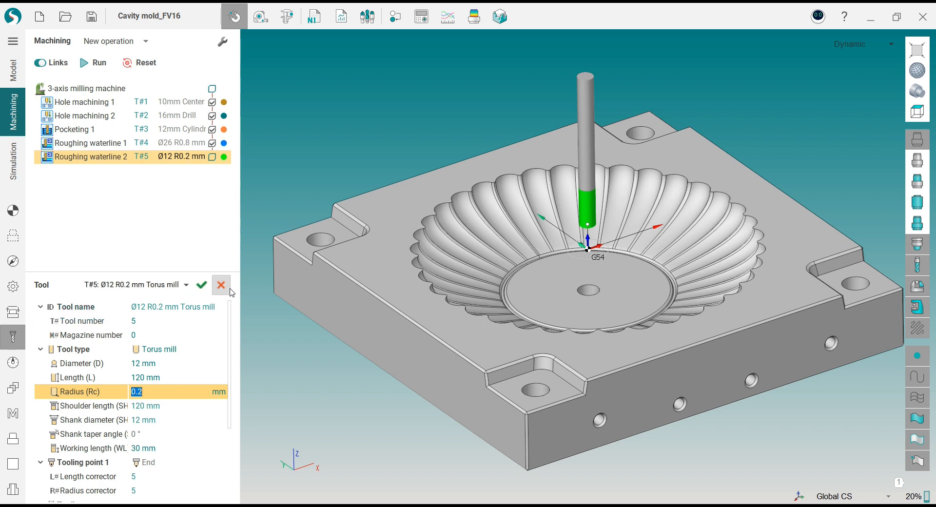
click(201, 285)
mouse_move(354, 164)
middle_down()
mouse_move(355, 147)
mouse_move(363, 159)
middle_up()
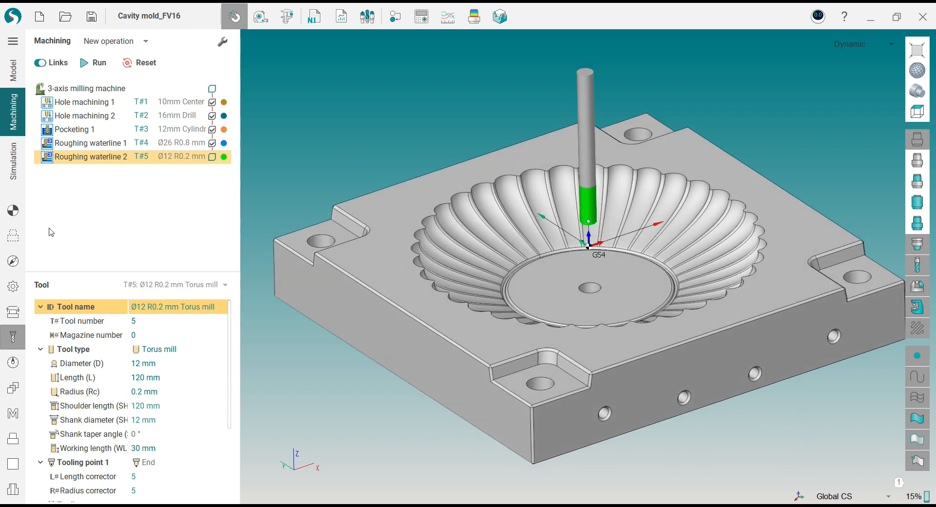
- Enable toolpath extension at 25 % of the tool diameter and theoretical rest material for Roughing waterline 2
click(14, 287)
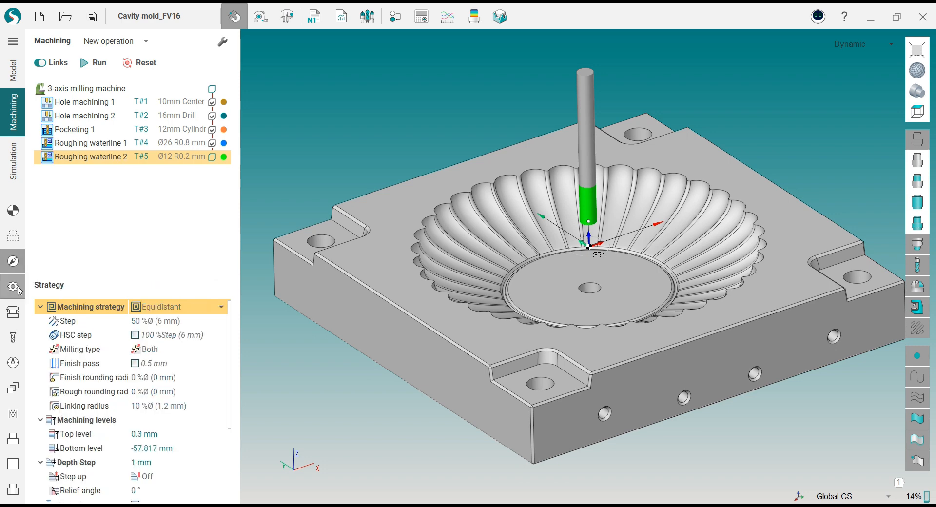
click(18, 289)
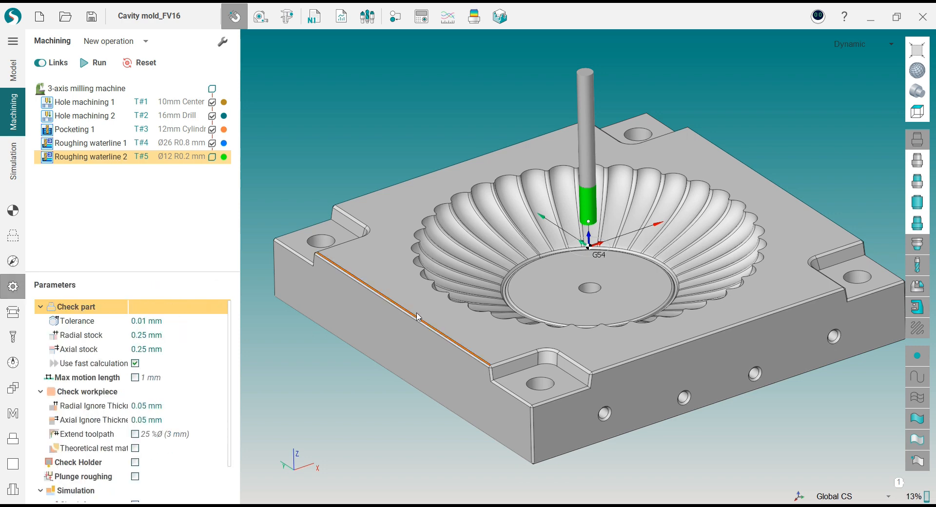
scroll(472, 287, up, 5)
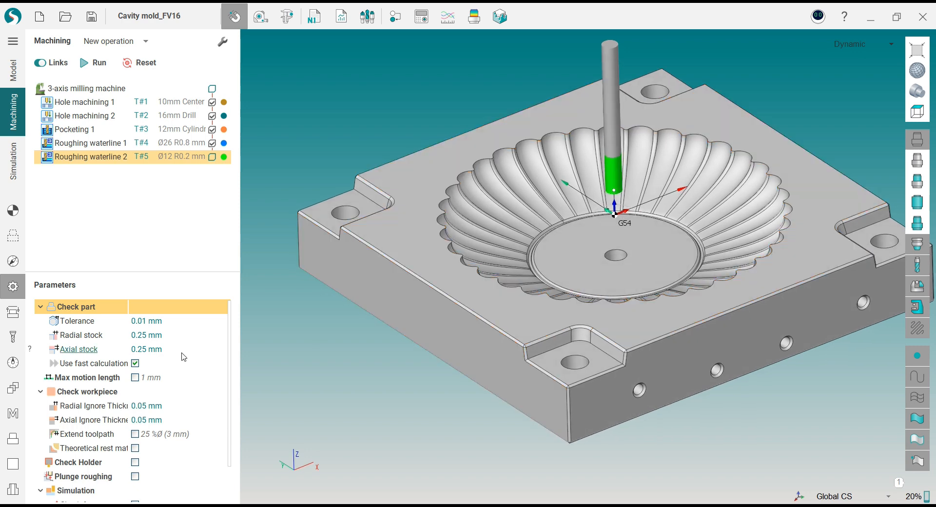
click(135, 434)
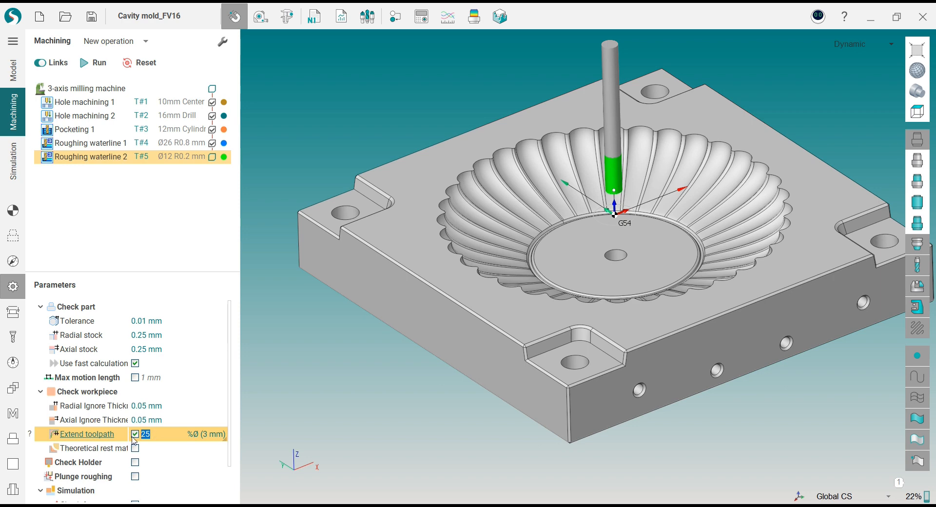
click(136, 449)
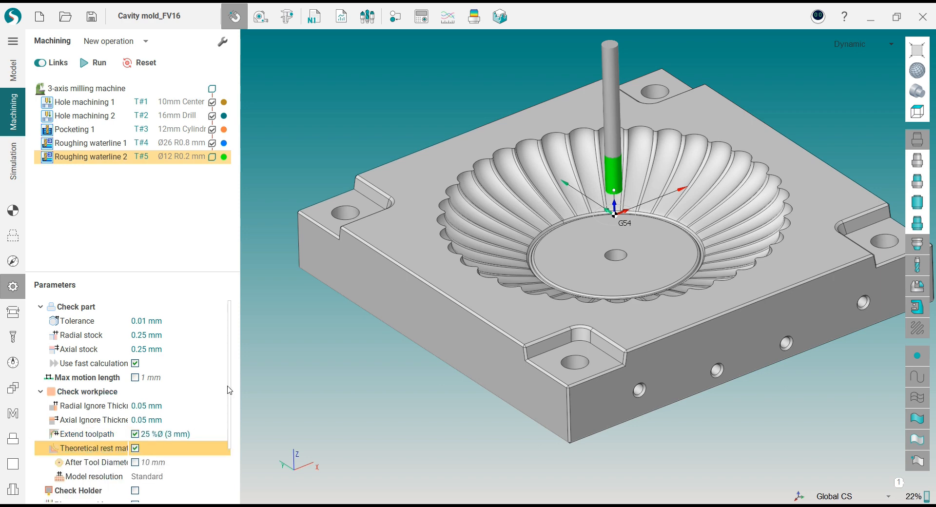
- Define the rest material as left by a previous tool of 26.5 mm diameter with a 0.8 mm corner radius
scroll(225, 415, down, 2)
click(135, 392)
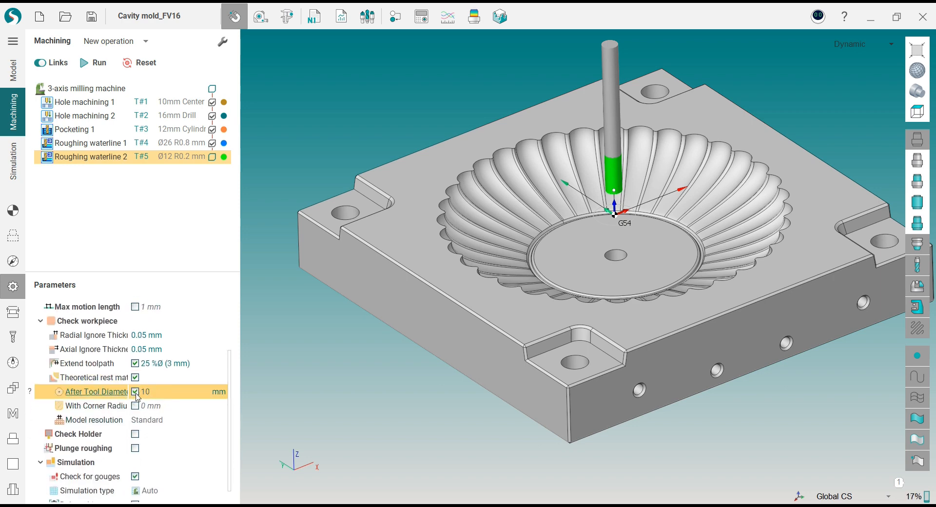
click(135, 406)
click(164, 391)
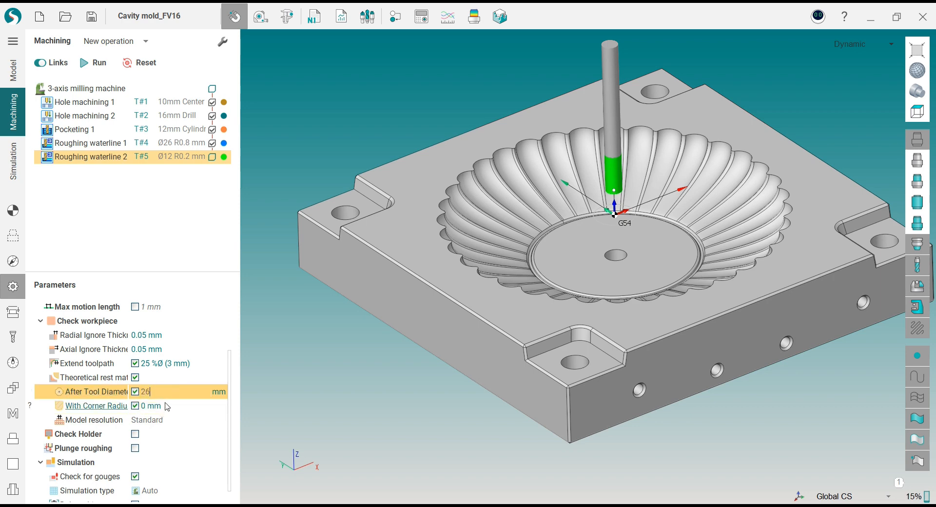
click(167, 405)
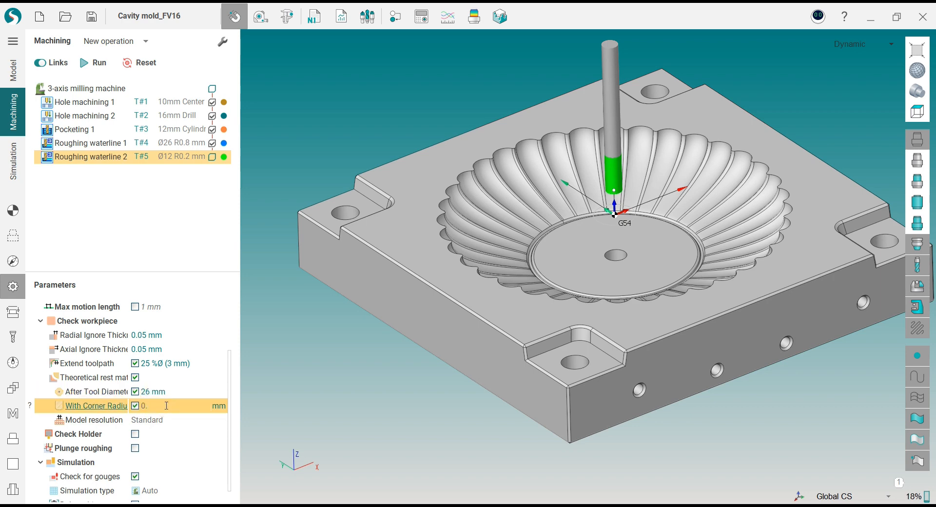
click(167, 392)
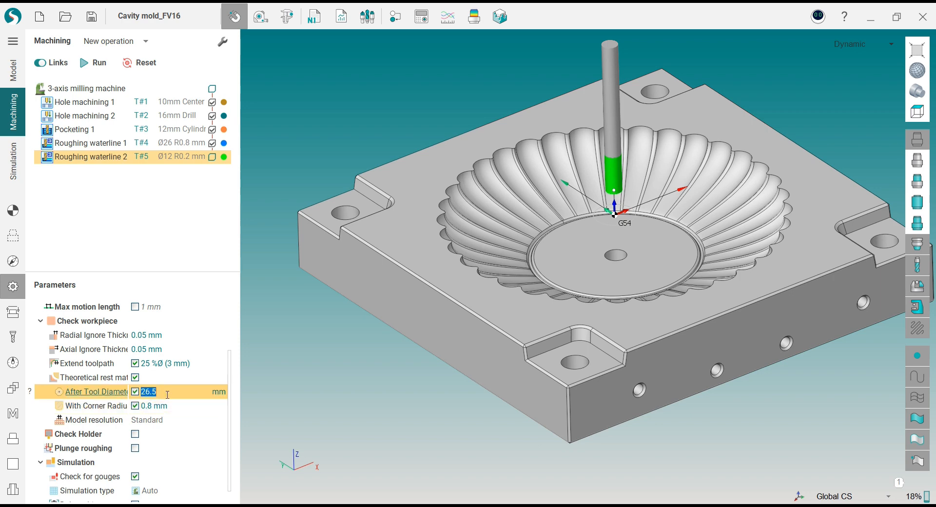
- Check the strategy and setup of Roughing waterline 2, and calculate its rest-roughing toolpath
click(164, 366)
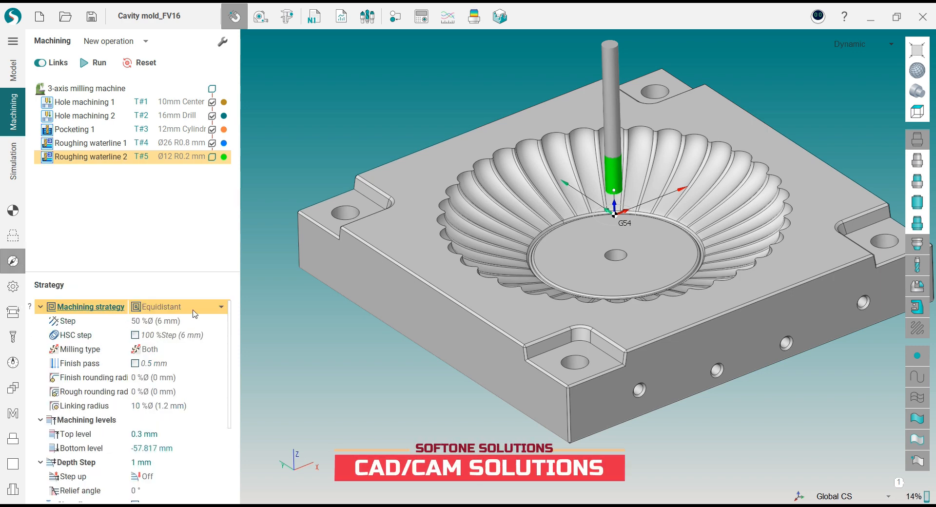
click(14, 213)
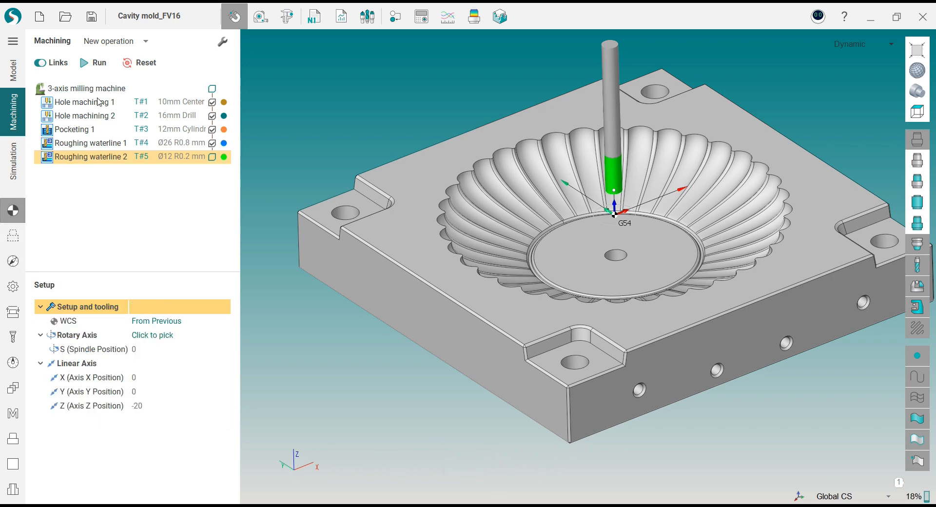
click(110, 67)
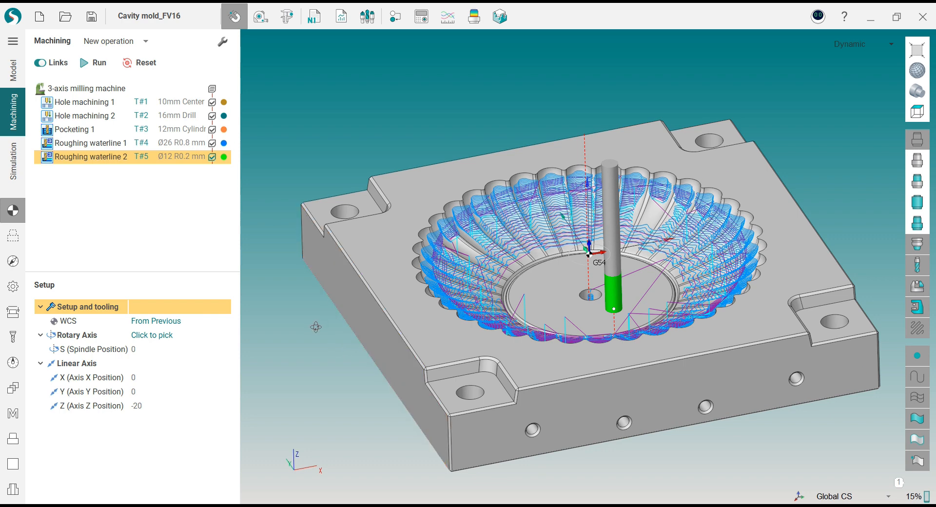
- Delete the Roughing waterline 2 operation and return to the first waterline roughing in the cavity
right_click(68, 159)
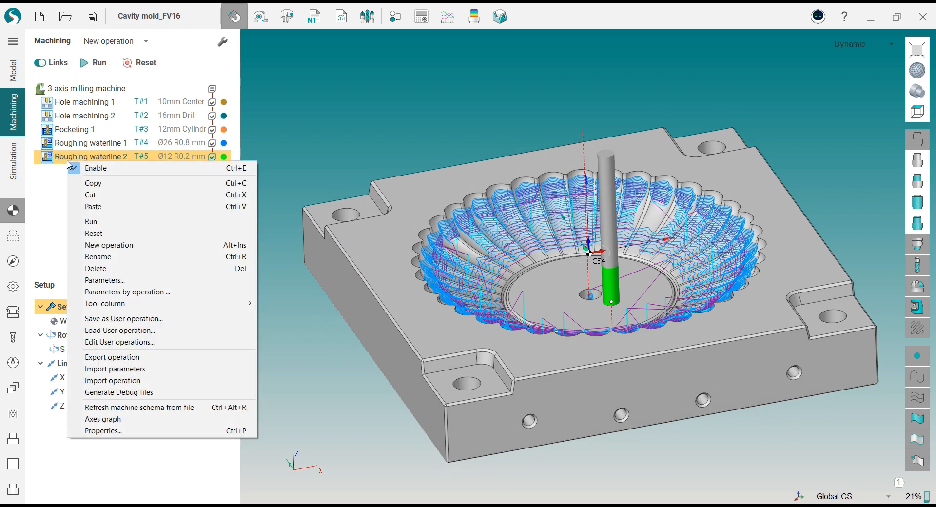
click(107, 269)
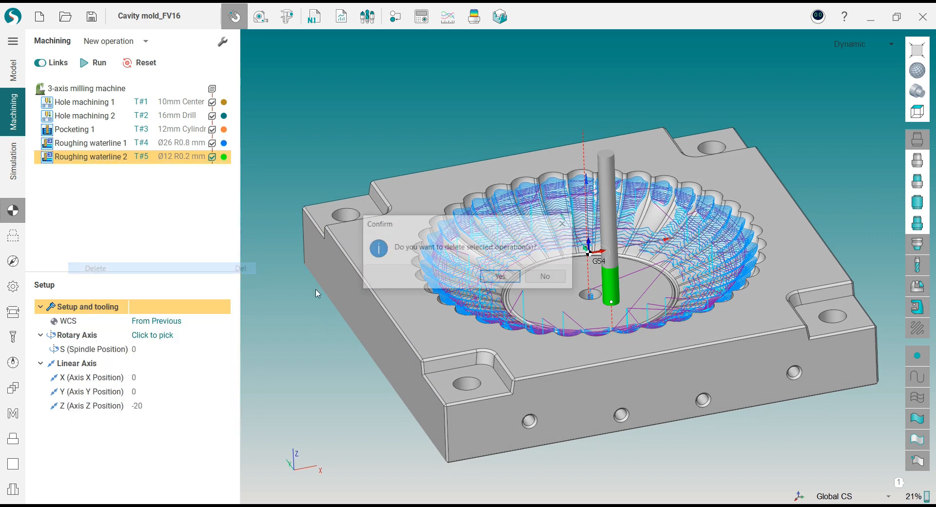
click(498, 276)
mouse_move(367, 152)
middle_down()
mouse_move(360, 120)
mouse_move(383, 135)
mouse_move(381, 160)
middle_up()
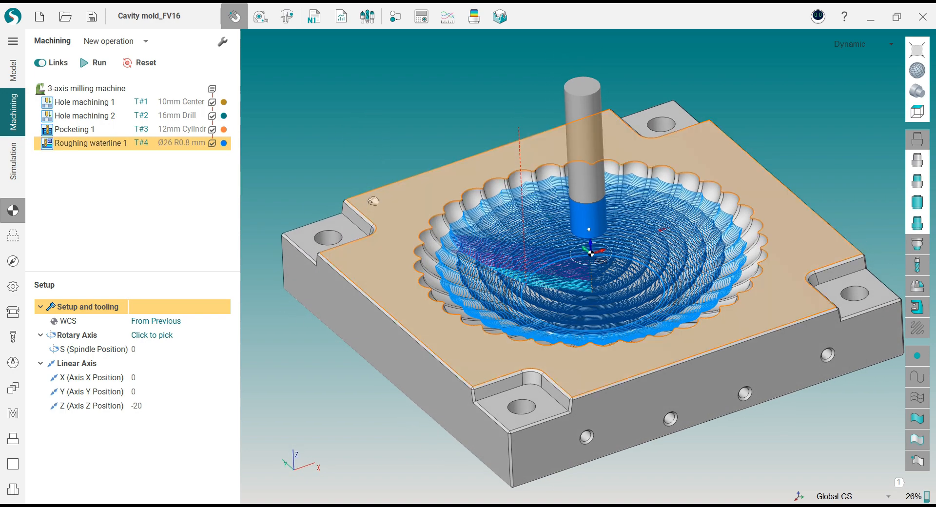
- Examine the stock left after Roughing waterline 1 with the color-coded part comparison, and return to the toolpath display
middle_drag(373, 198, 378, 177)
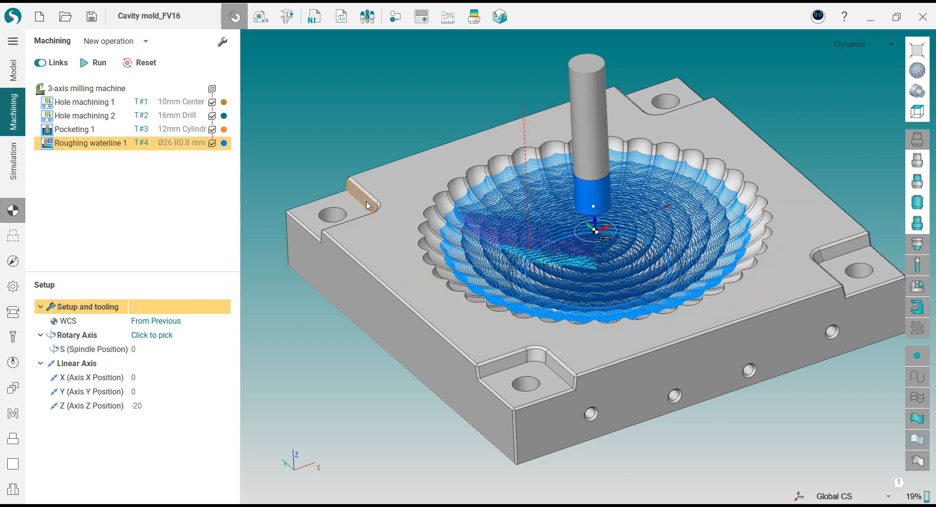
click(477, 19)
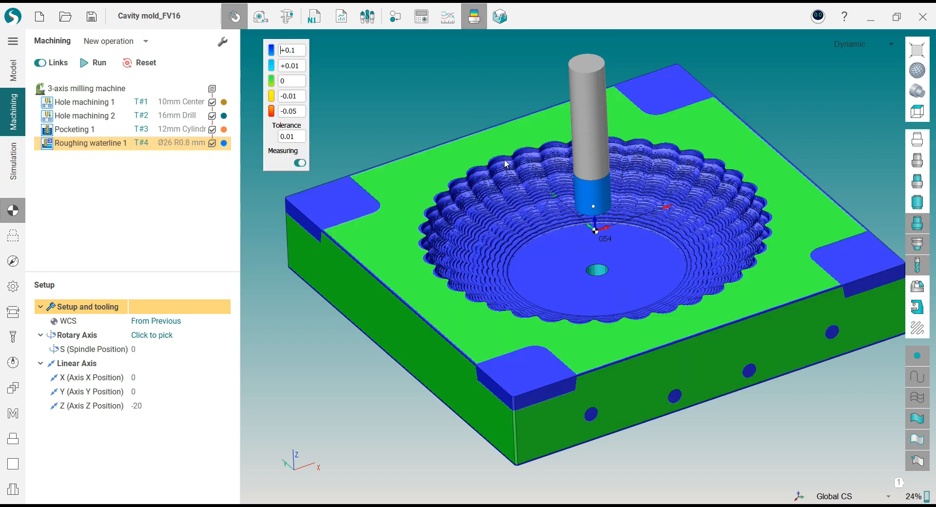
click(477, 20)
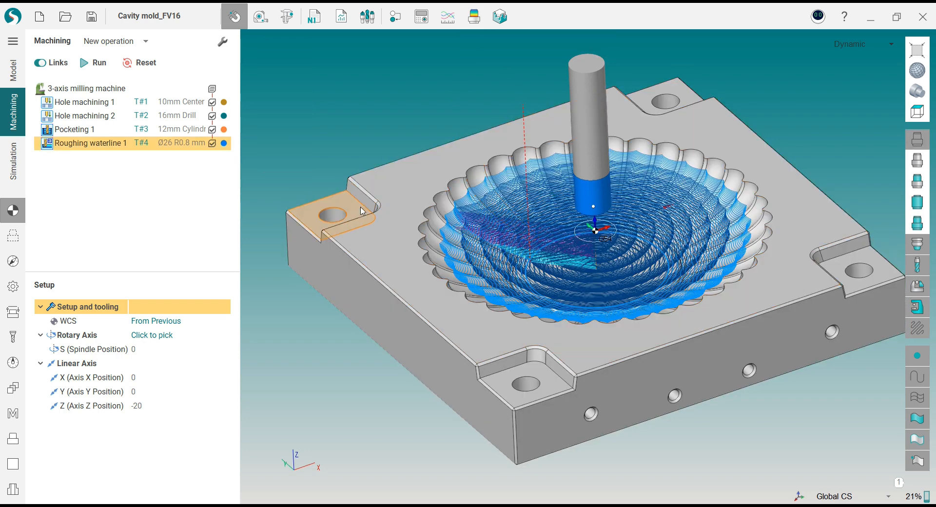
- Duplicate Roughing waterline 1 as a new operation directly after it in the operation list
right_click(80, 149)
click(113, 173)
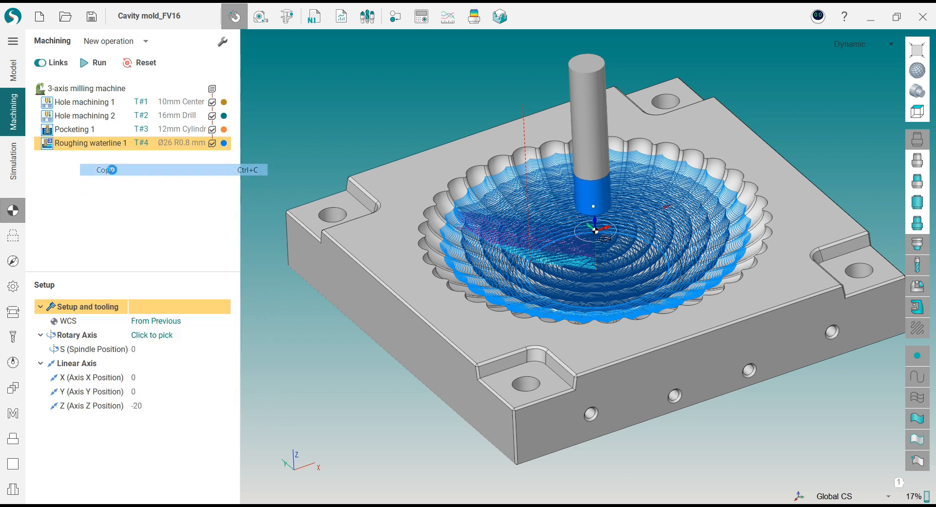
right_click(86, 144)
click(111, 189)
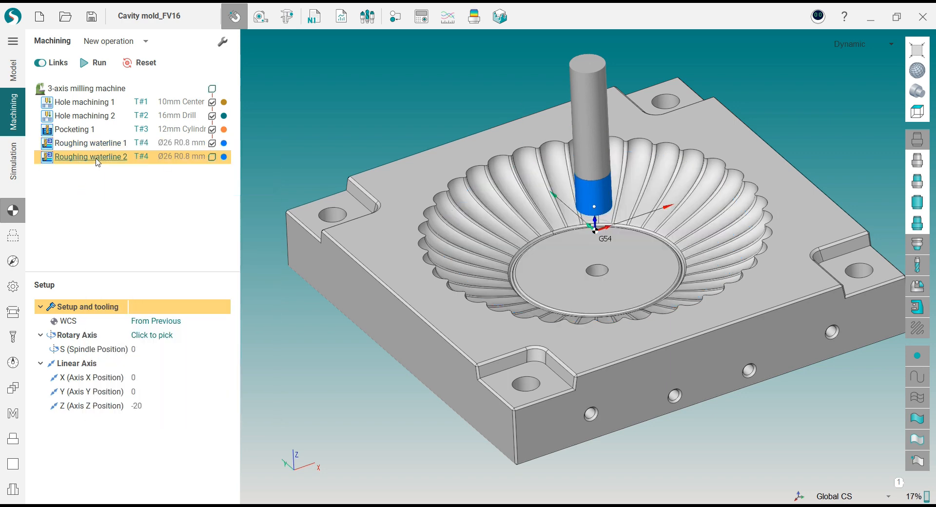
- Measure the rounded inner corner of the front corner recess on the mold block
middle_drag(403, 123, 407, 105)
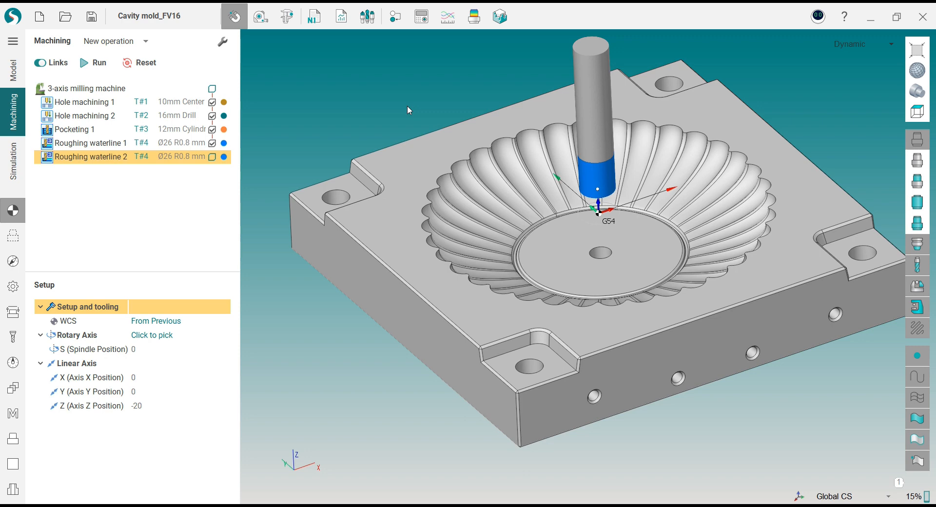
middle_drag(407, 105, 571, 350)
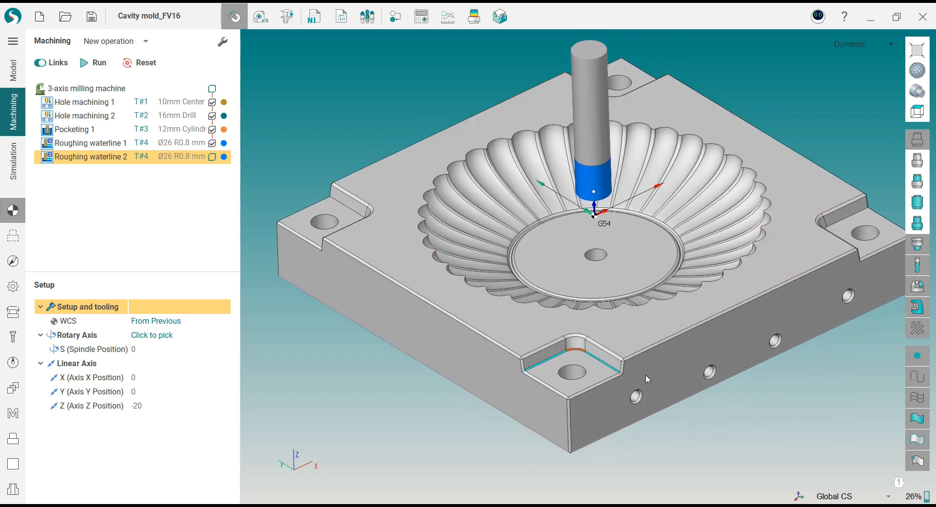
click(578, 348)
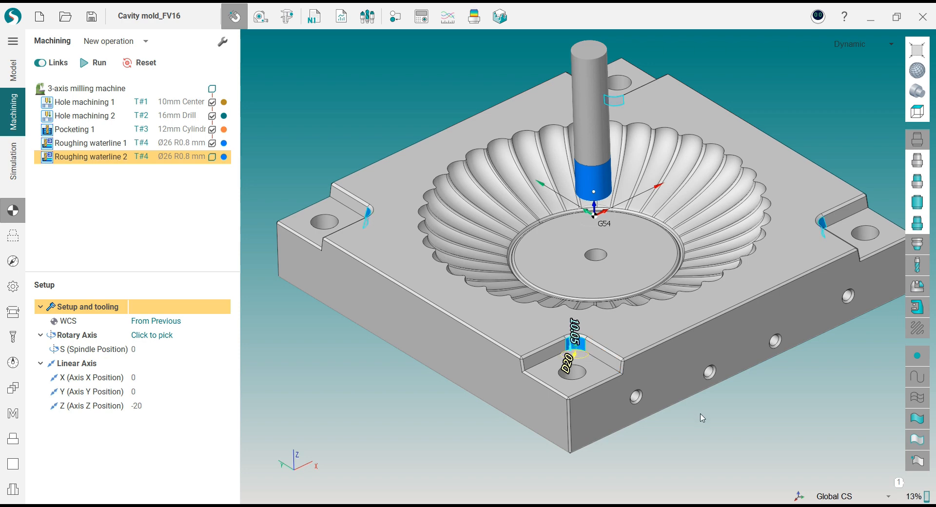
click(561, 314)
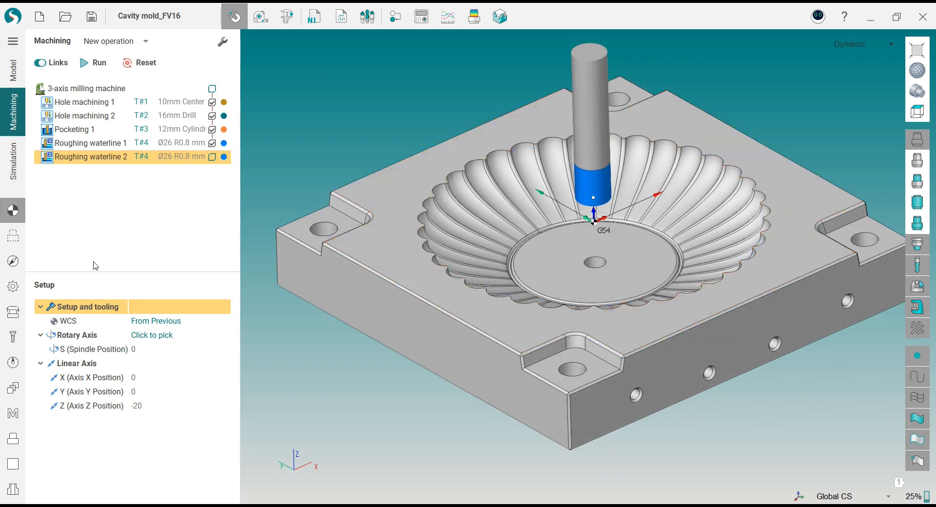
- Create a new torus mill with 20 mm diameter and 0.2 mm corner radius for Roughing waterline 2 only
click(13, 337)
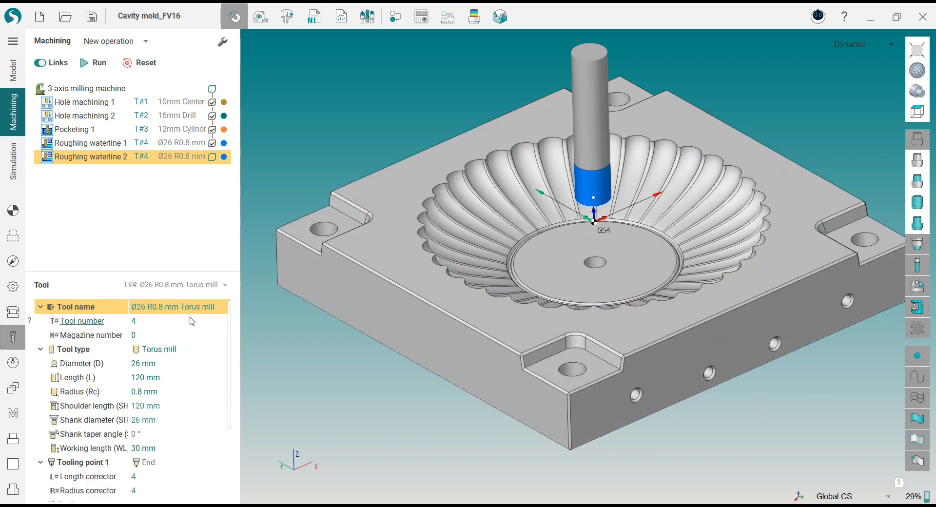
click(183, 363)
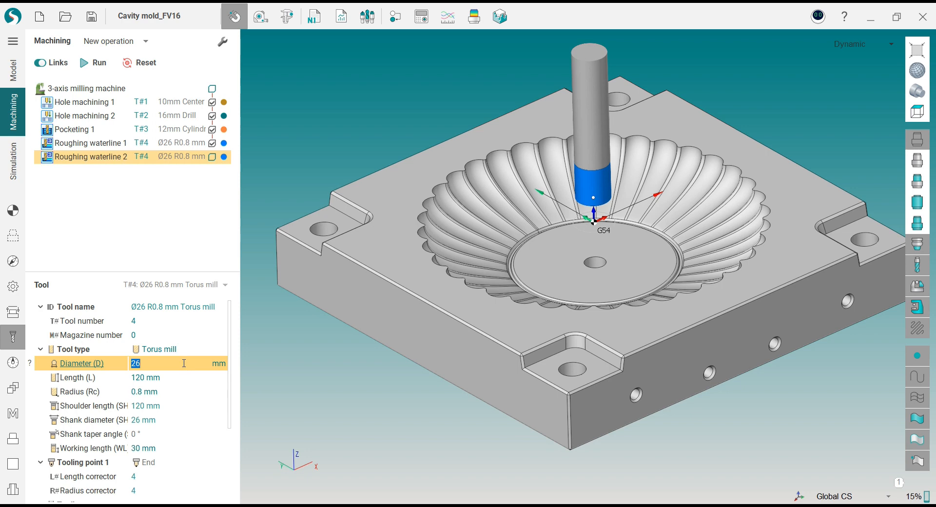
key(Return)
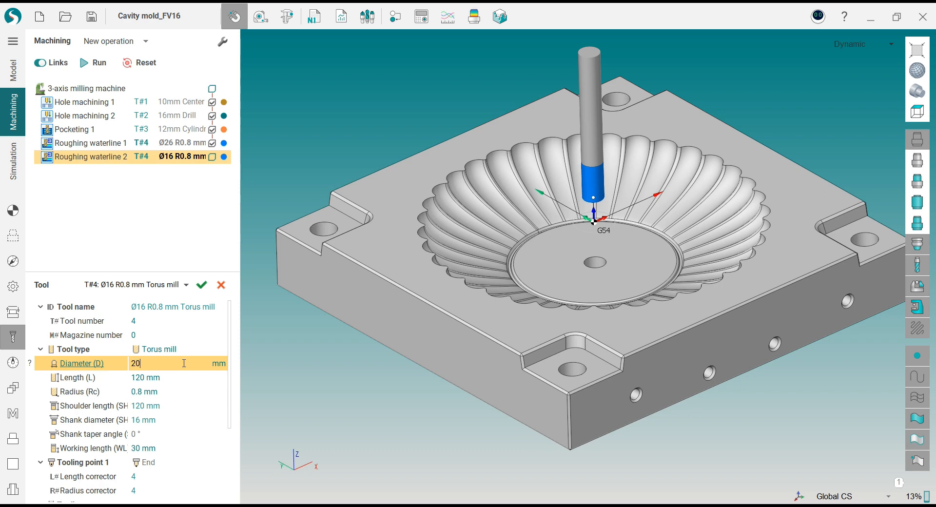
key(Return)
click(182, 392)
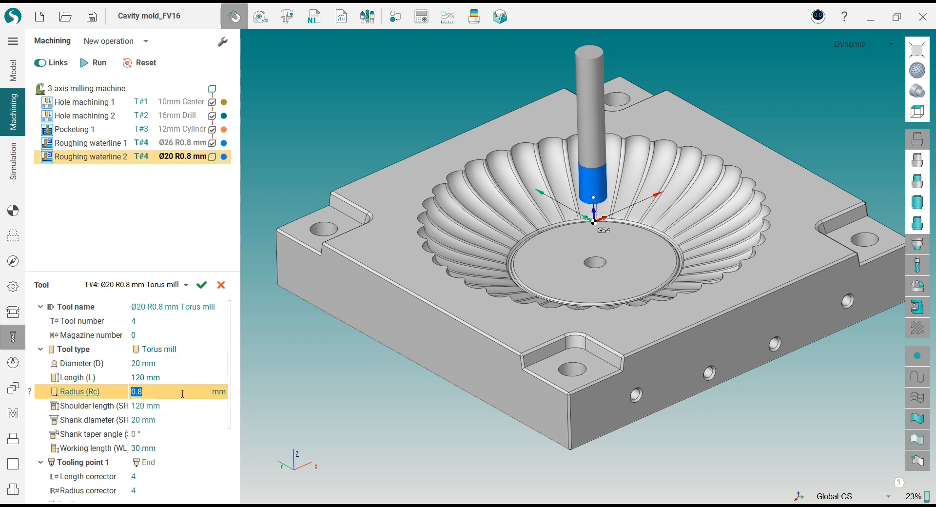
click(201, 284)
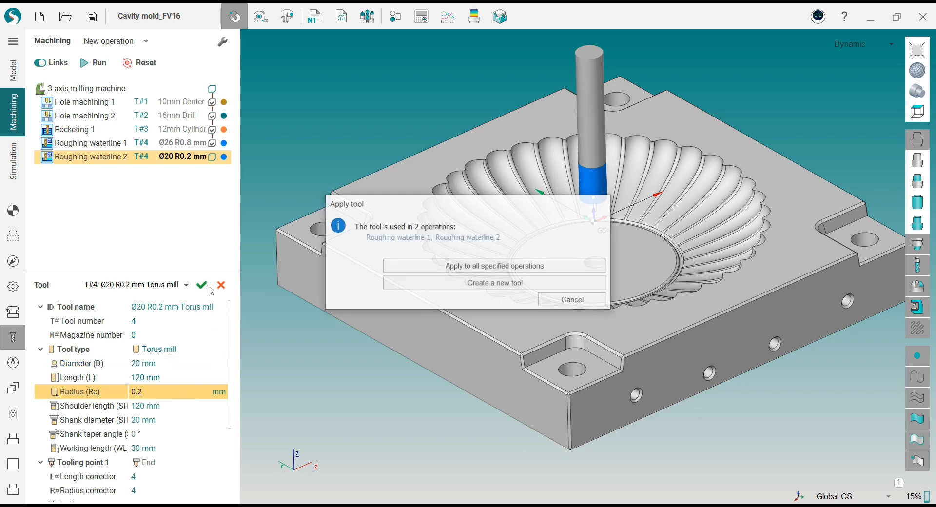
click(469, 280)
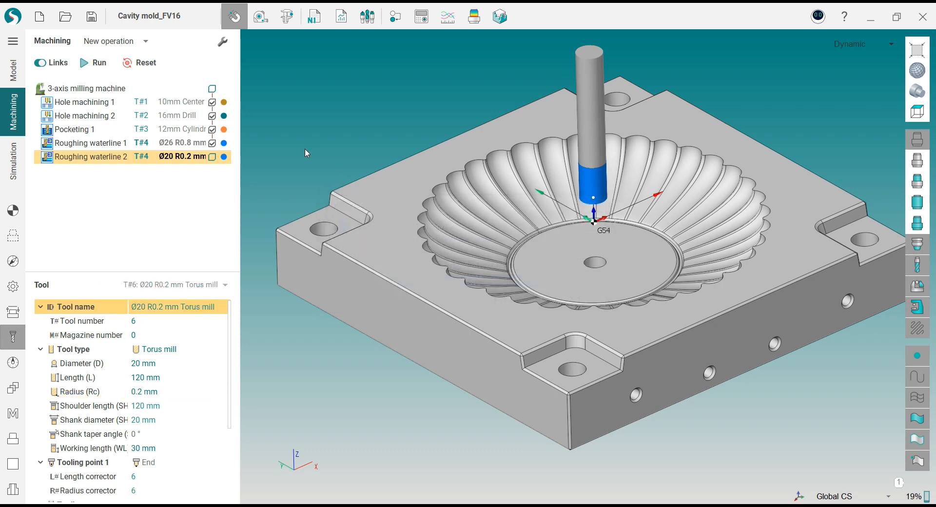
- Set the tool number of the 20 mm torus mill to 5 and apply the change
click(169, 320)
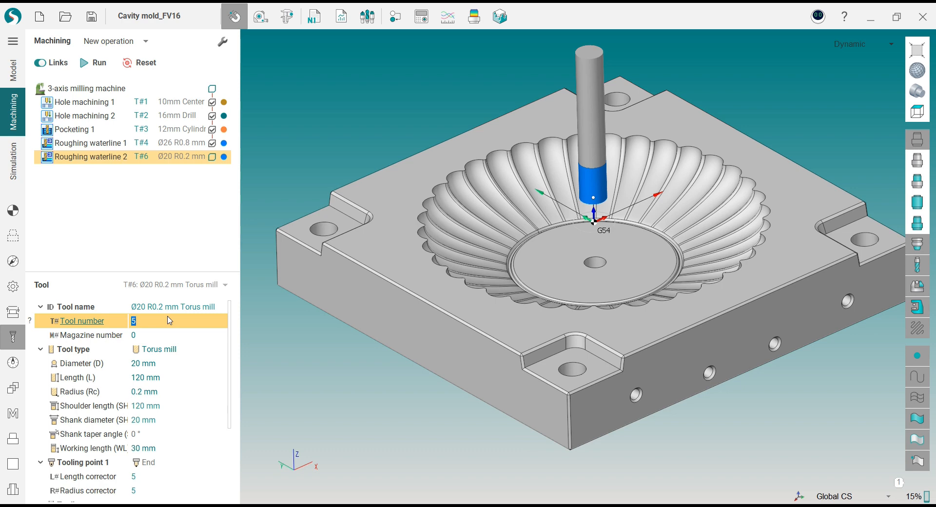
click(201, 285)
middle_drag(304, 174, 294, 169)
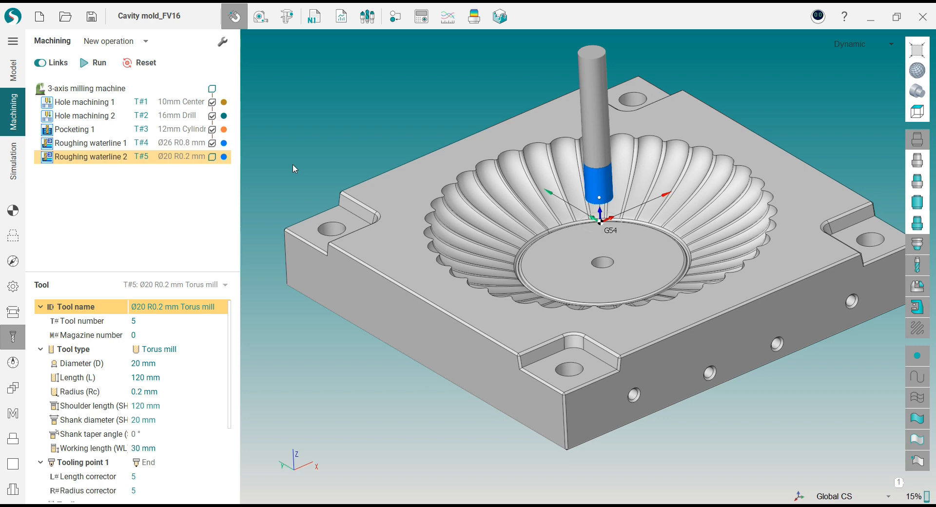
- Remove the cavity outline chain from the job assignment of Roughing waterline 2
click(13, 236)
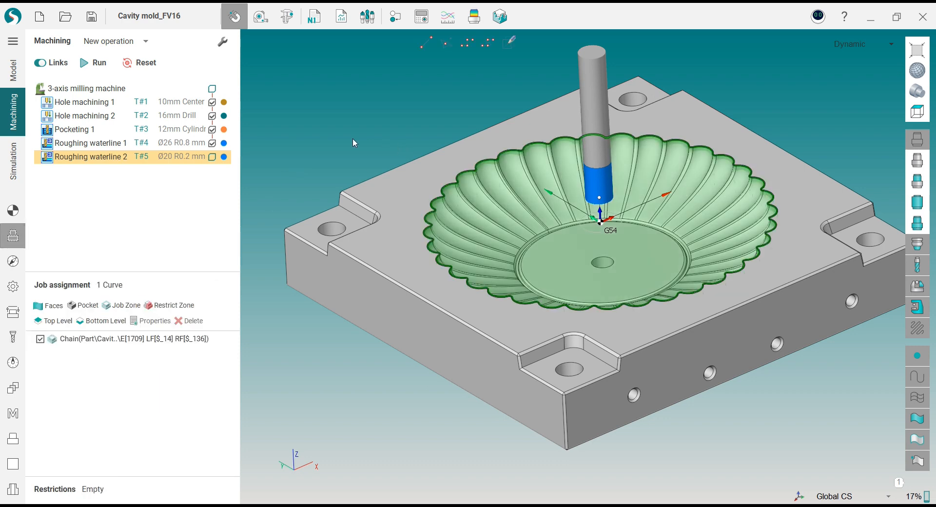
click(113, 338)
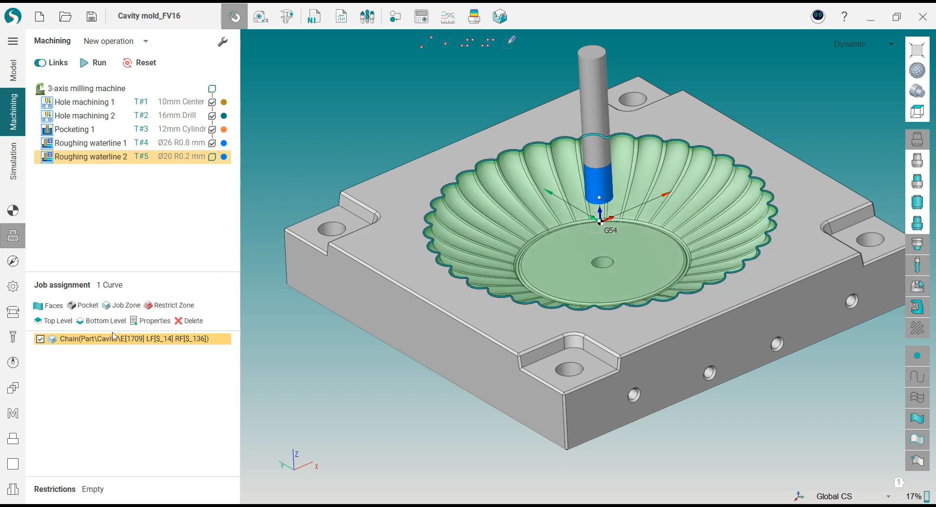
click(189, 321)
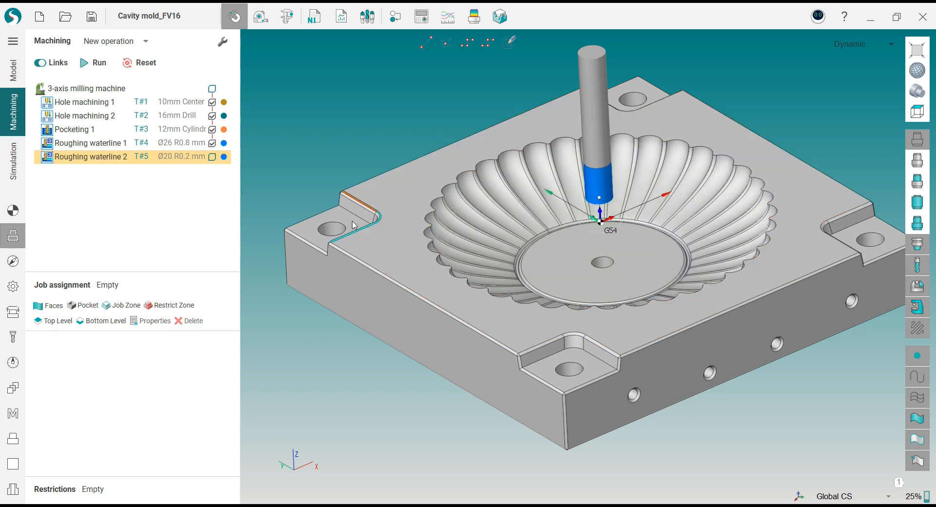
- Add the edge chains of all four corner recesses as job zones for Roughing waterline 2
click(123, 305)
middle_drag(412, 143, 389, 169)
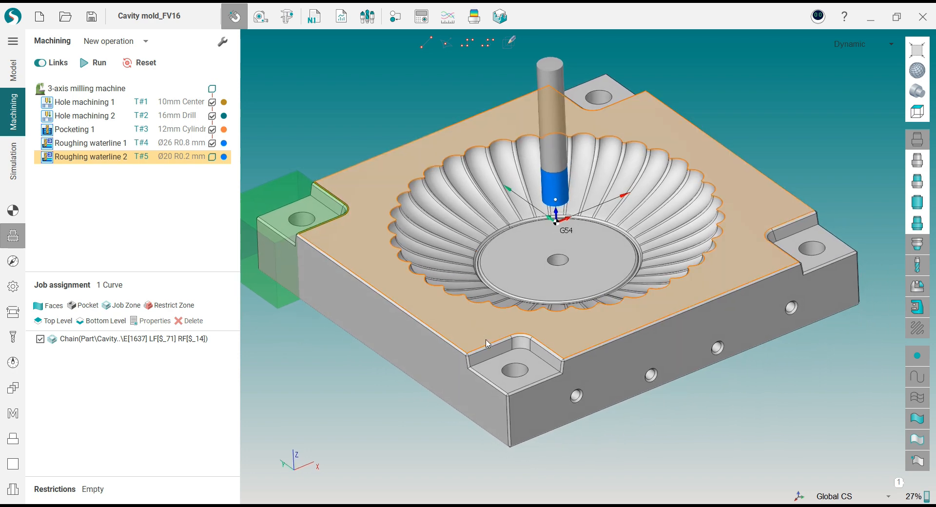
click(123, 308)
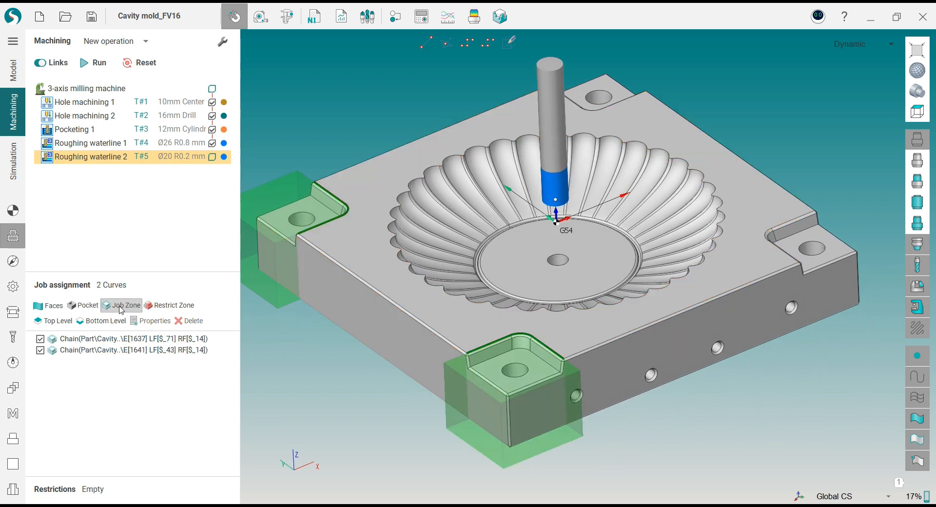
click(792, 225)
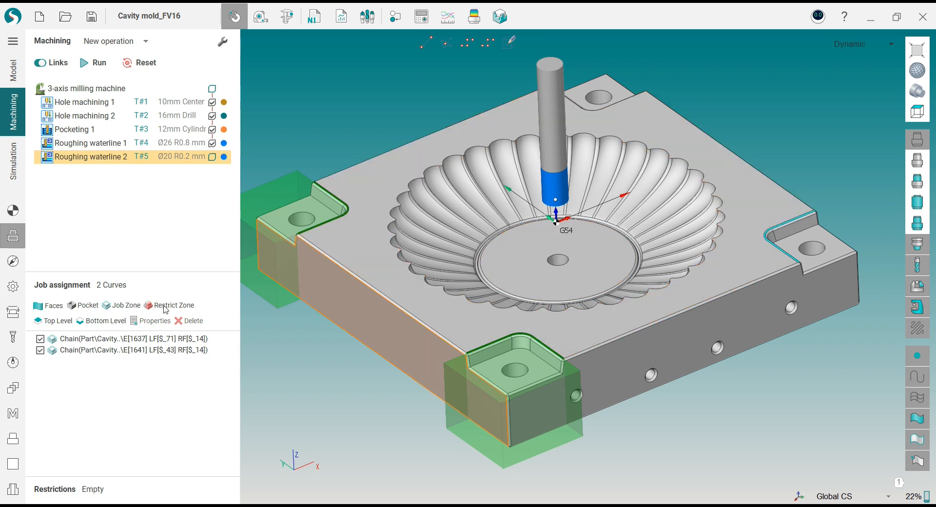
click(123, 305)
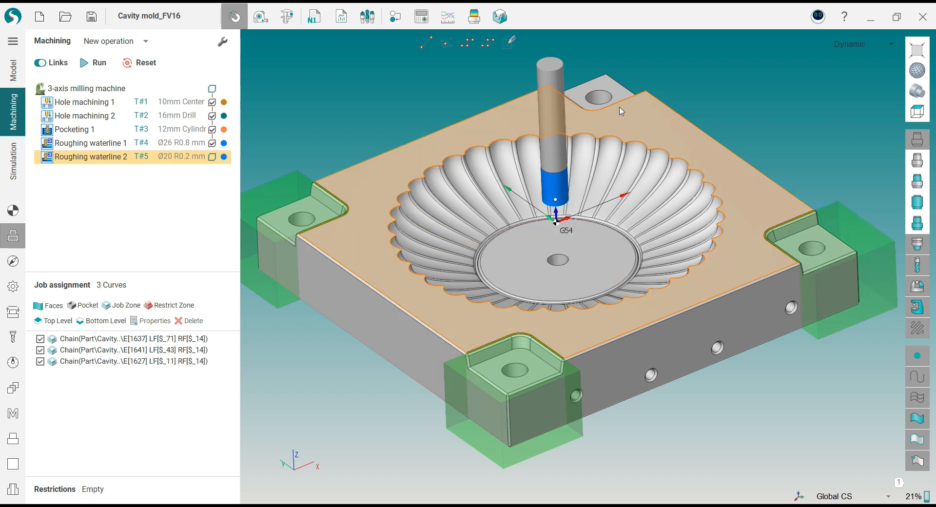
middle_drag(619, 107, 622, 148)
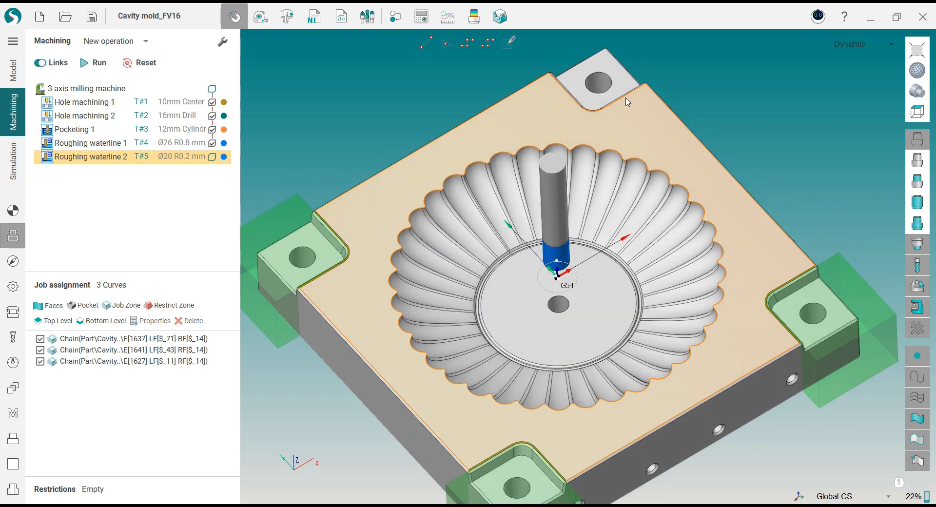
click(628, 100)
click(122, 305)
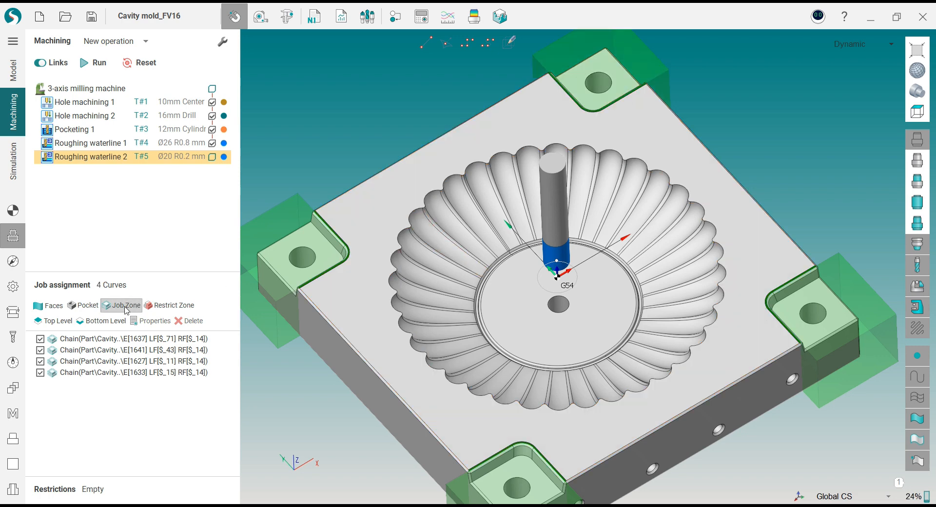
middle_drag(393, 236, 381, 215)
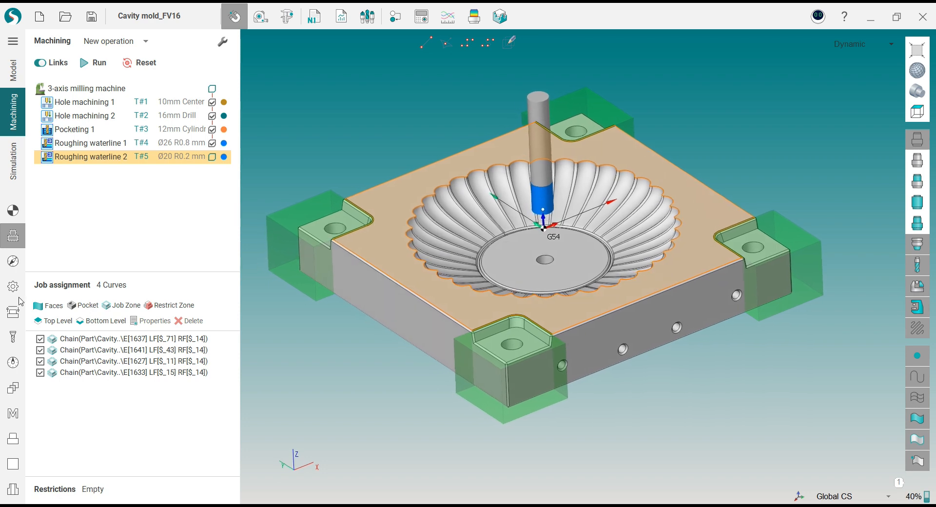
click(340, 228)
click(329, 343)
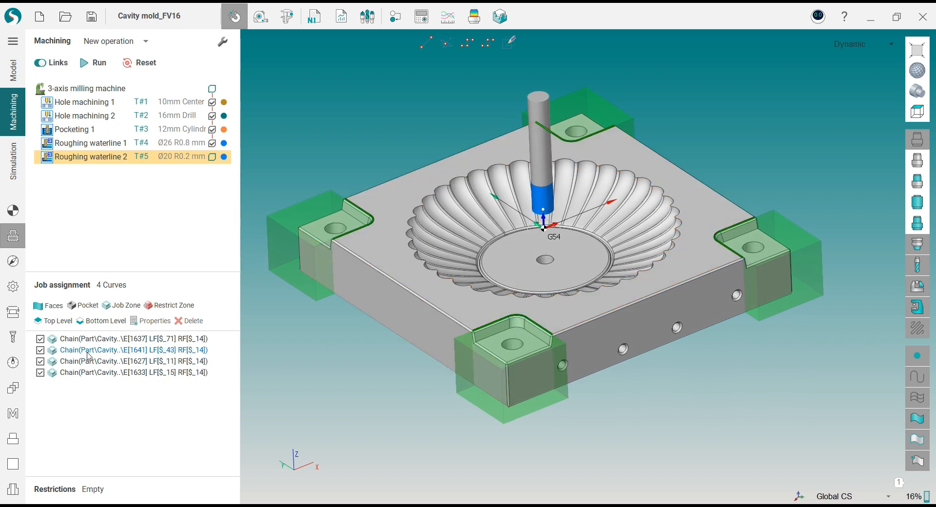
- Enable hole capping at 20 mm in the strategy of Roughing waterline 2
click(14, 261)
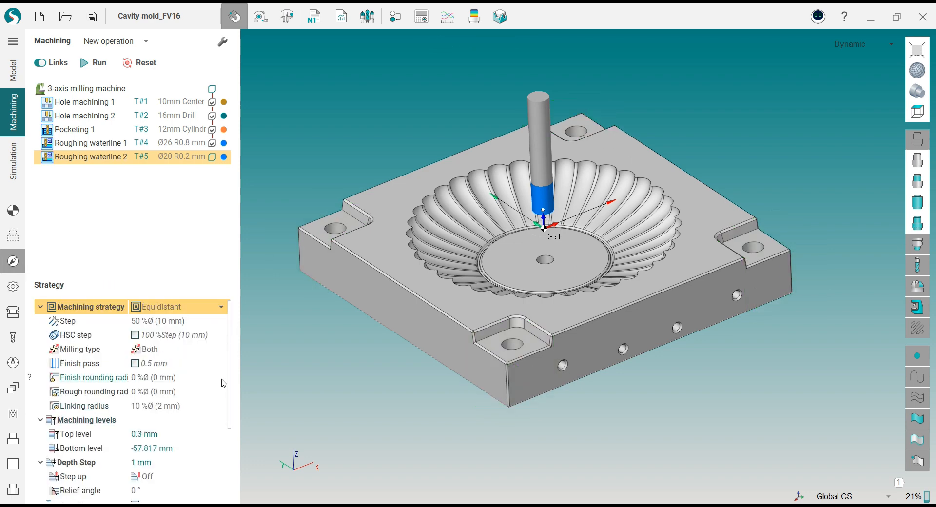
scroll(209, 414, down, 3)
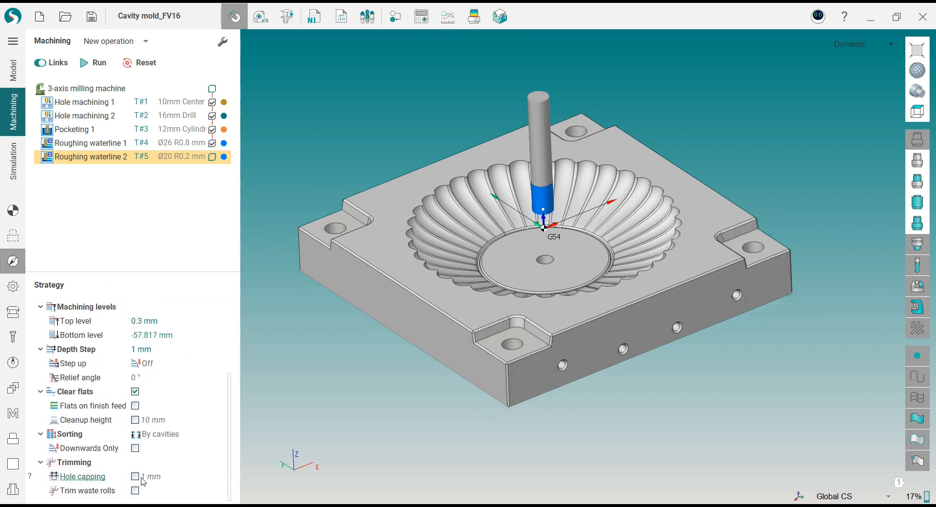
click(136, 477)
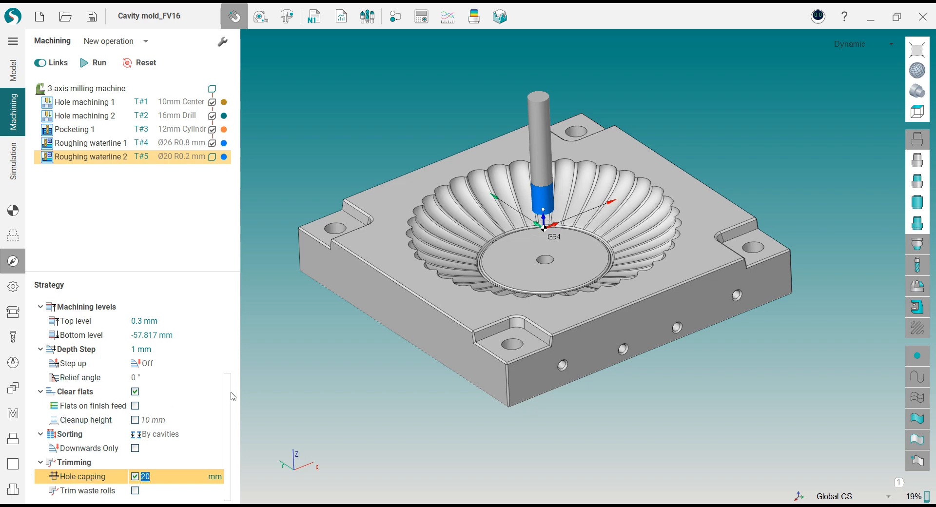
scroll(229, 370, up, 10)
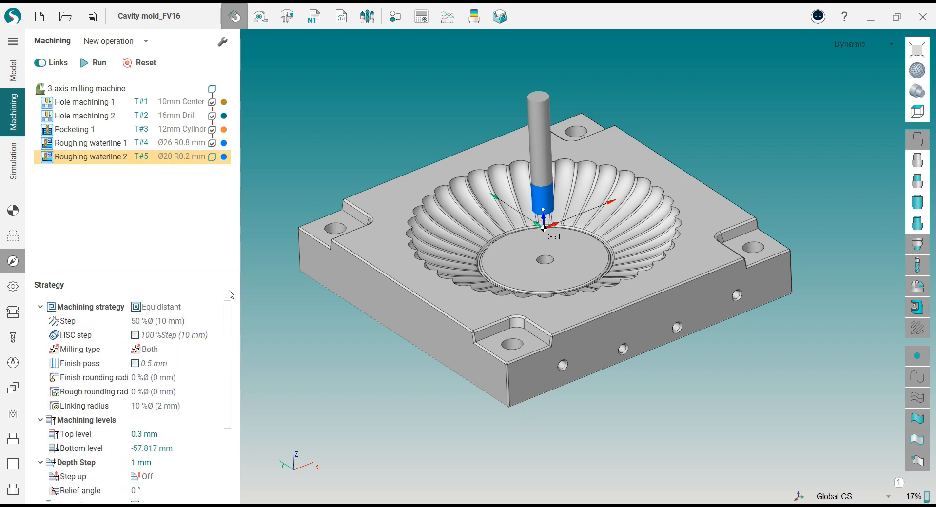
- Check the stock parameters and setup of Roughing waterline 2, and calculate its toolpath
click(13, 286)
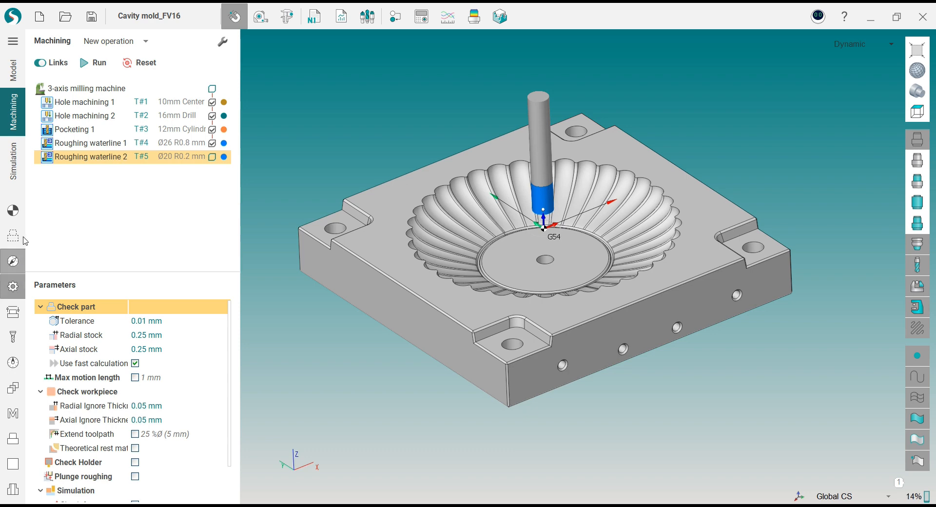
click(13, 210)
click(95, 68)
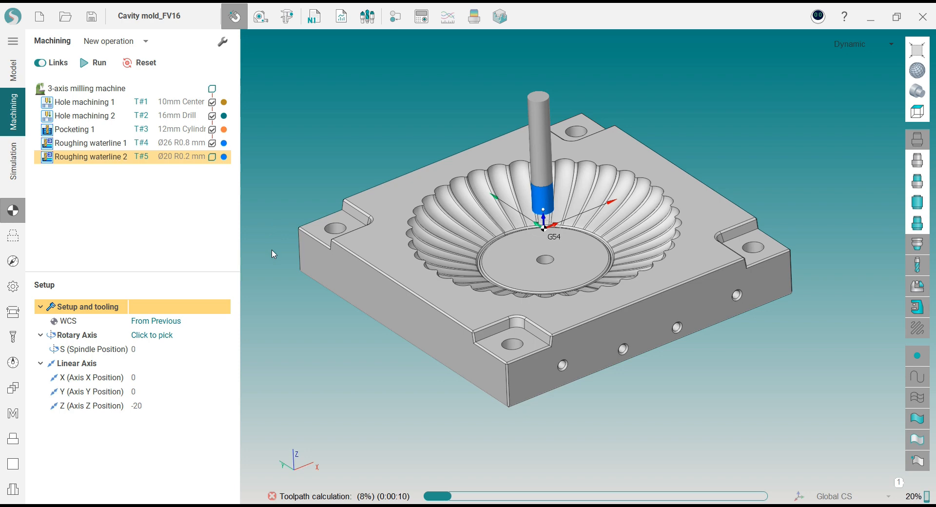
- Examine the calculated roughing toolpath at the four corner recesses from the top view
middle_drag(369, 154, 368, 164)
key(ctrl+1)
middle_drag(442, 142, 451, 295)
scroll(358, 65, up, 3)
scroll(357, 64, down, 5)
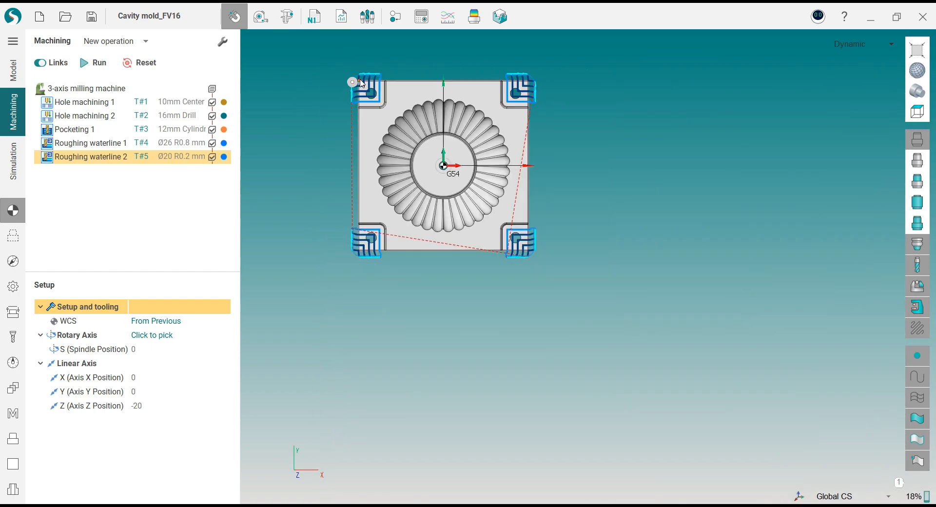
- Simulate Roughing waterline 2 at increasing playback speeds and check the material removal in the four corner recesses
scroll(360, 79, down, 2)
middle_drag(382, 156, 404, 112)
scroll(404, 129, up, 2)
scroll(407, 130, up, 4)
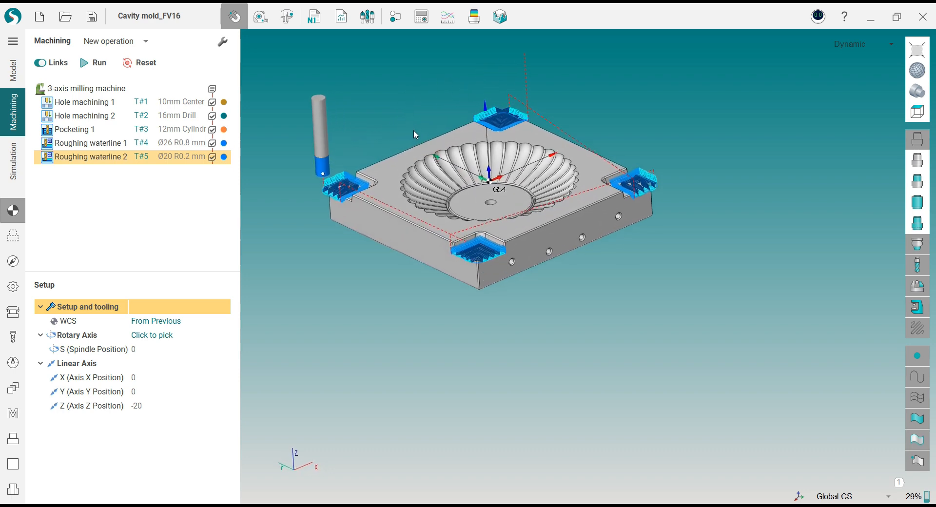
middle_drag(403, 201, 402, 203)
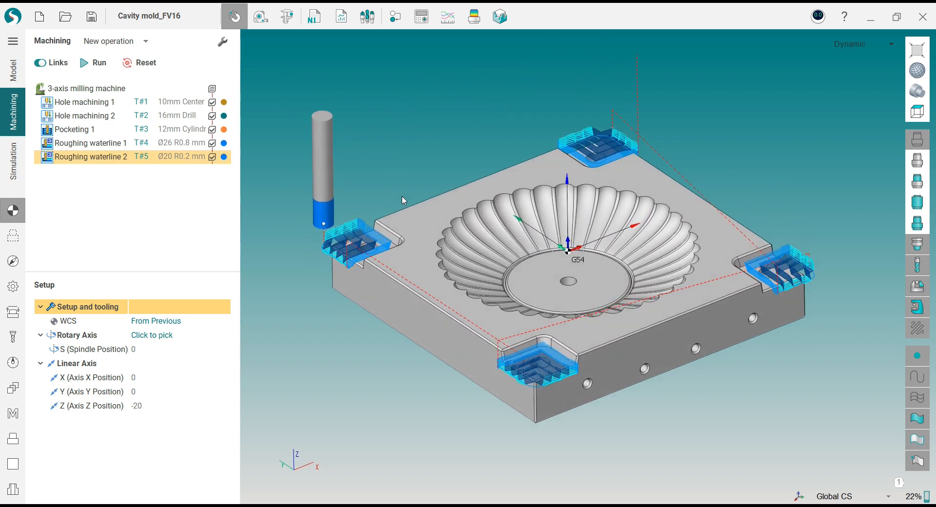
click(14, 161)
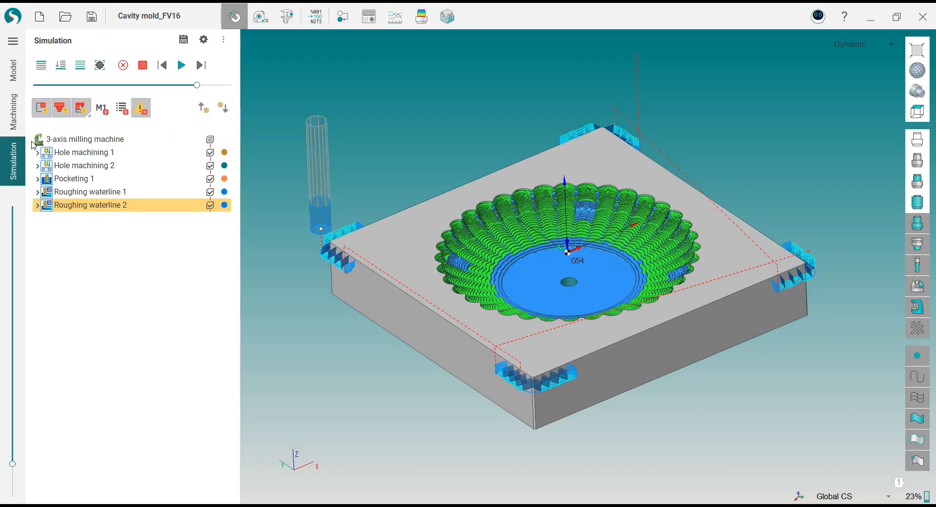
click(65, 72)
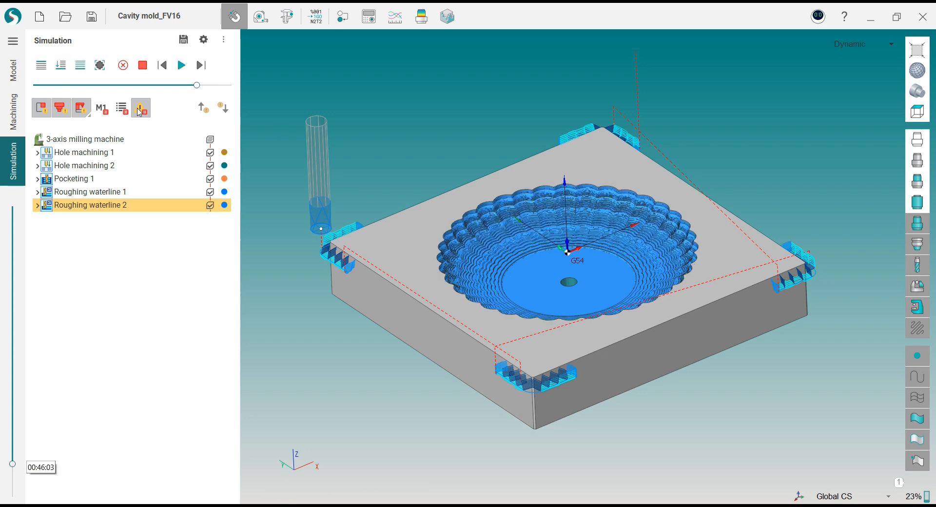
click(125, 85)
click(181, 65)
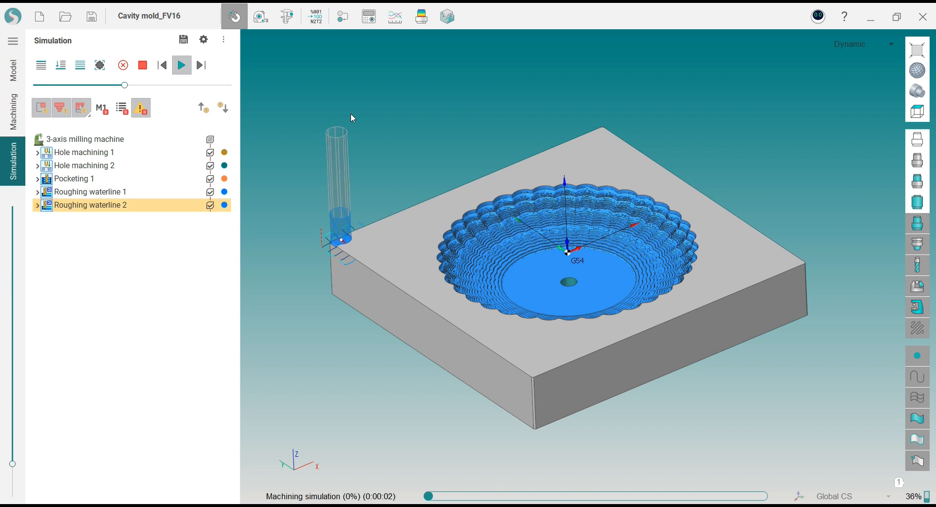
click(166, 85)
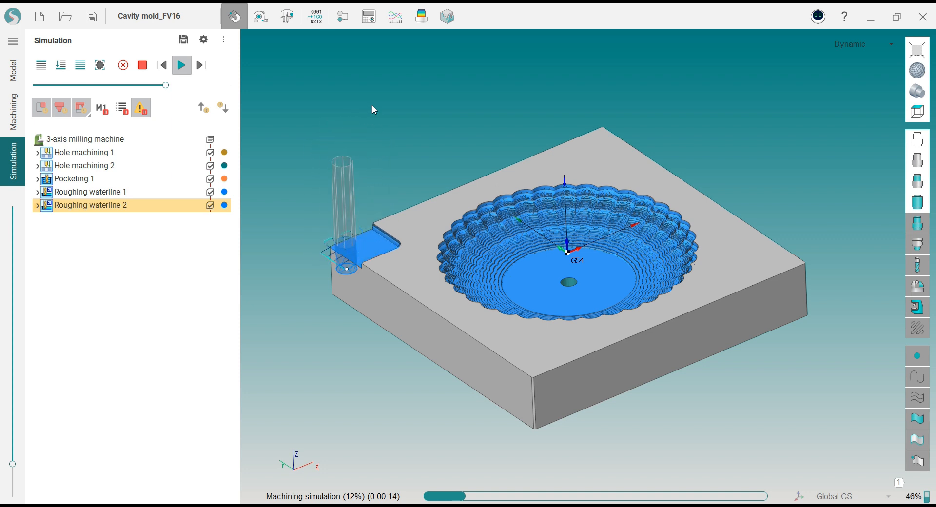
click(199, 86)
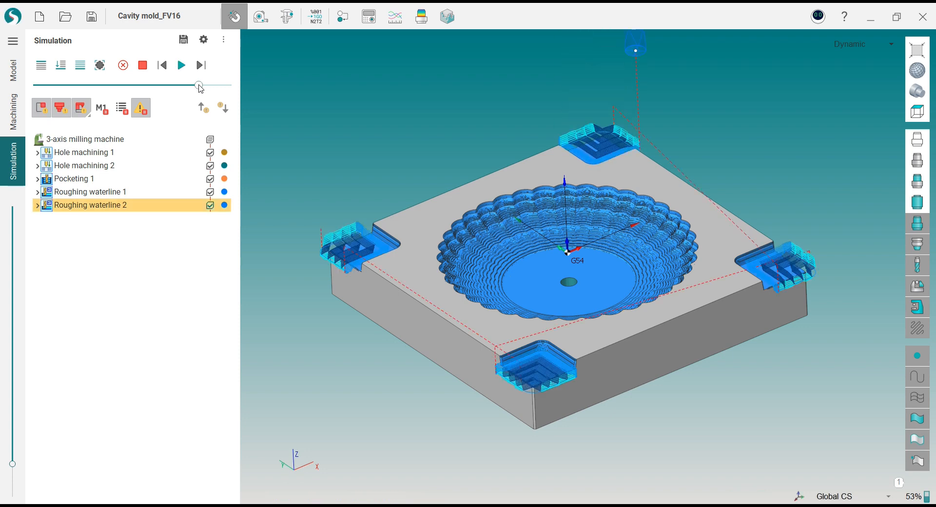
- Return to machining setup and check the material left after corner roughing with the colour-coded comparison against the part
click(19, 118)
middle_drag(374, 169, 352, 171)
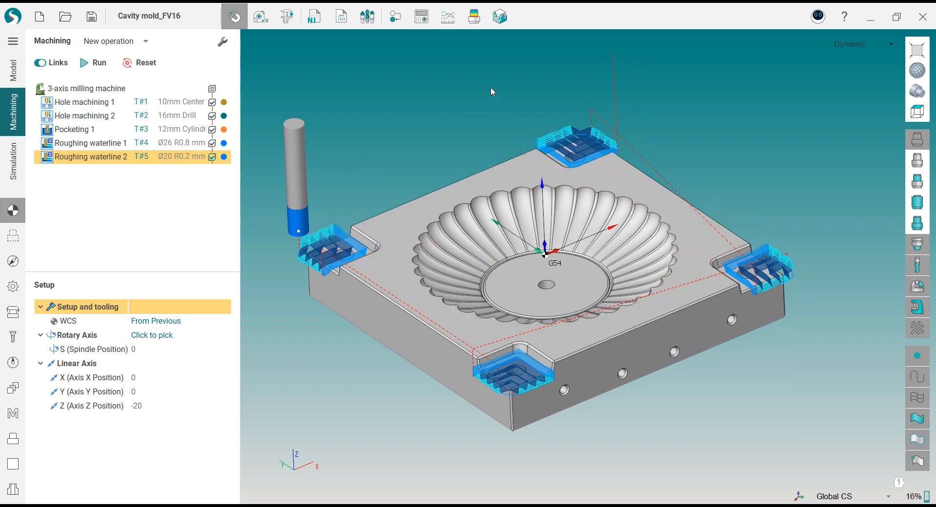
click(480, 24)
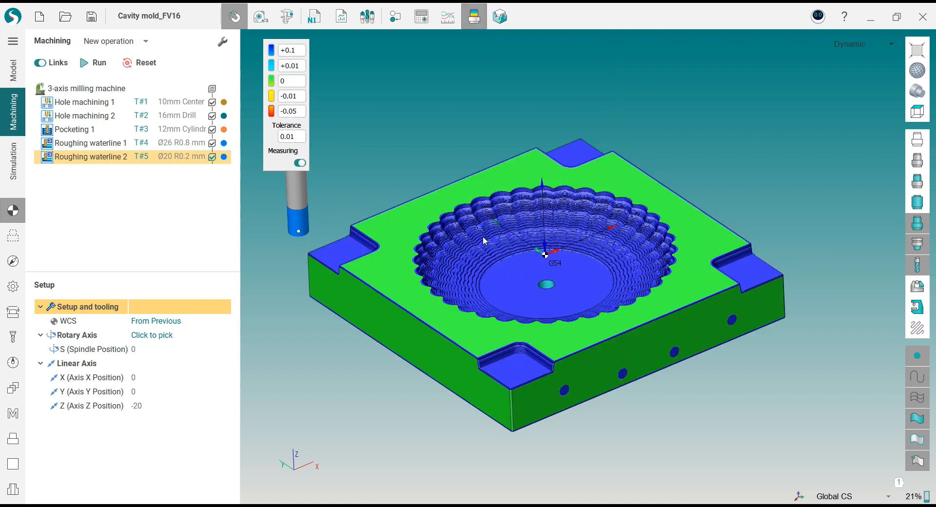
click(474, 17)
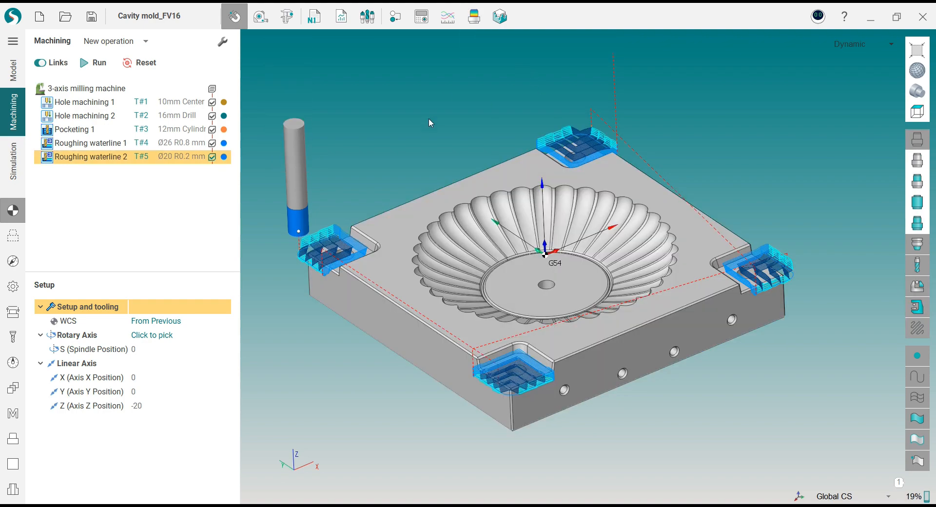
middle_drag(425, 124, 406, 120)
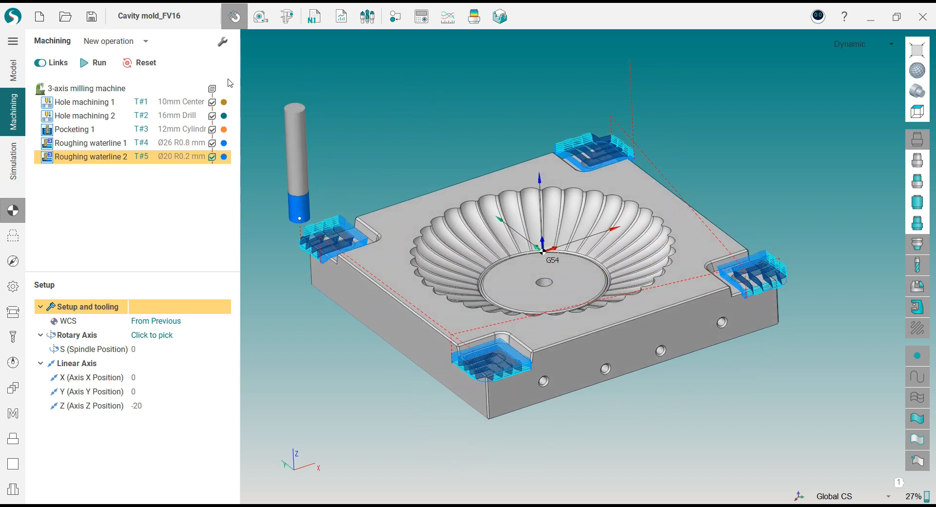
- Add a 5D Surfacing operation from the 3D/5D advanced group after Roughing waterline 2
click(145, 41)
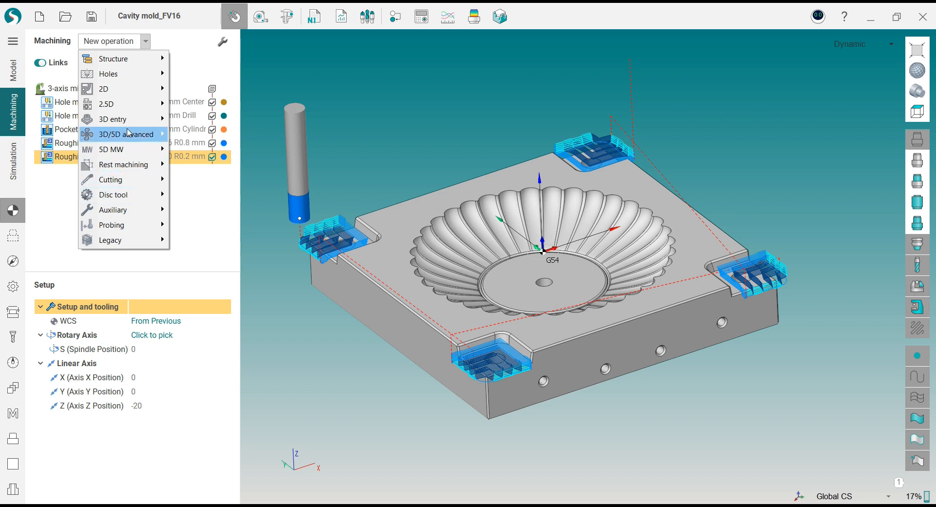
mouse_move(128, 132)
click(200, 179)
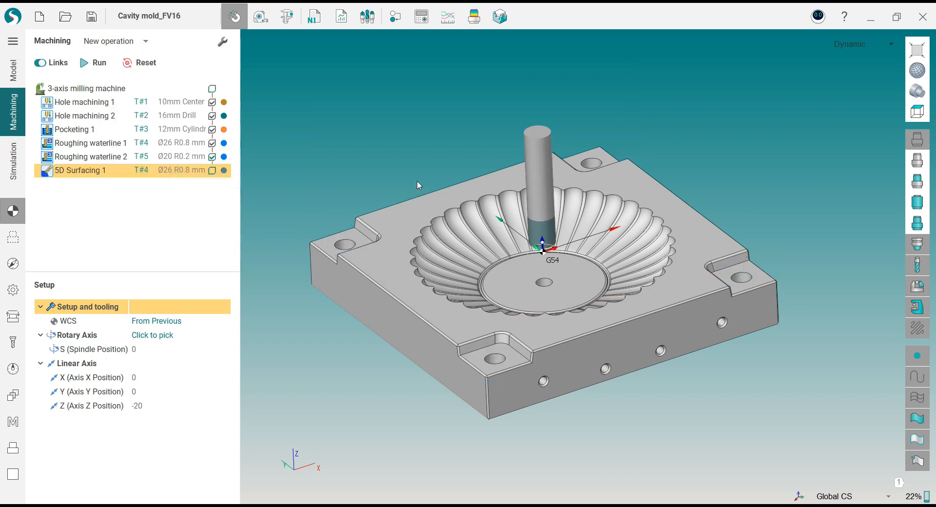
- Change the tool of the 5D Surfacing operation to a spherical mill with a 16 mm diameter
click(13, 342)
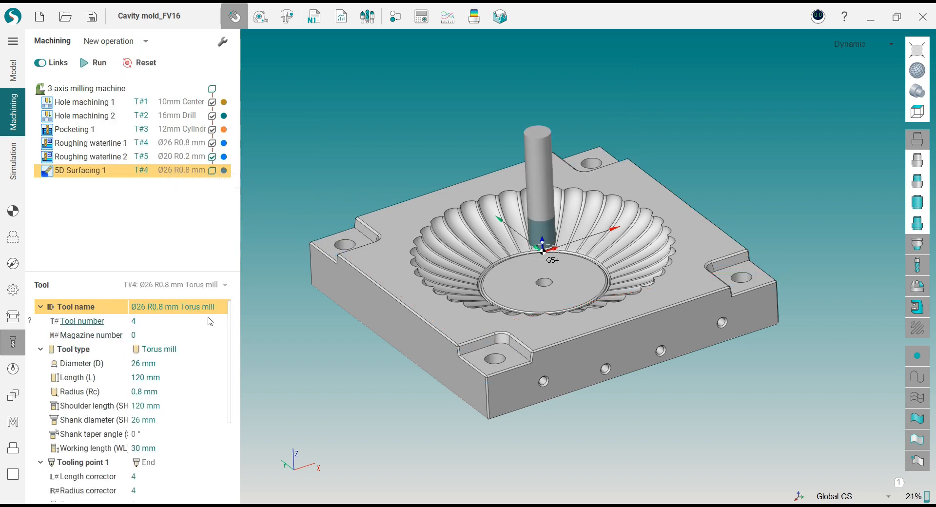
click(187, 350)
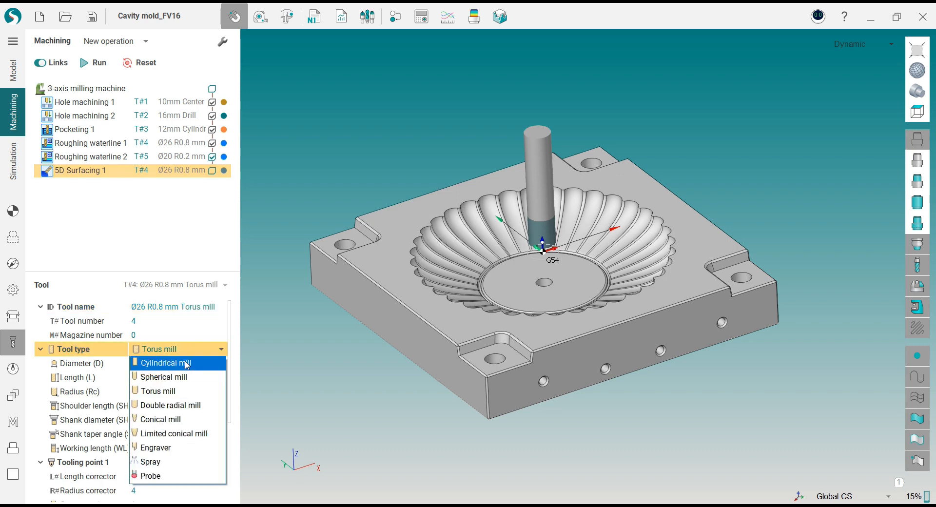
click(186, 377)
click(184, 365)
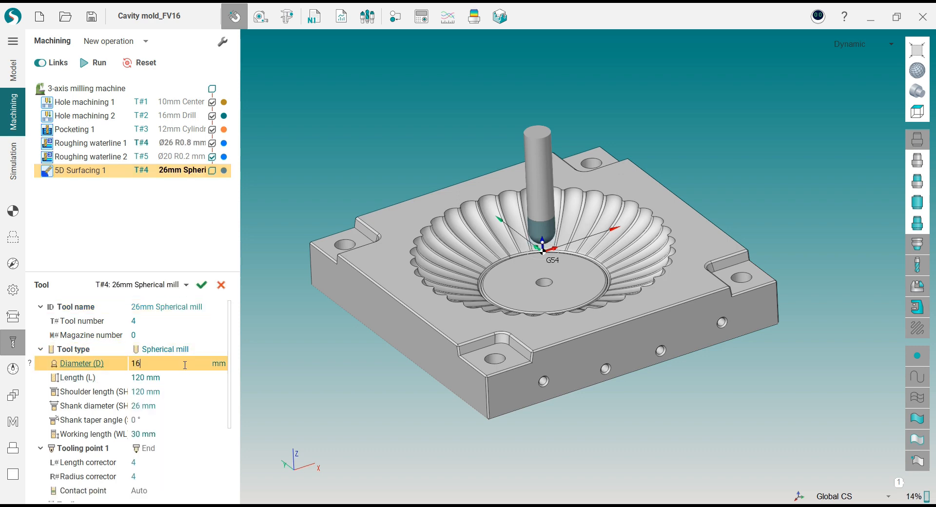
key(Return)
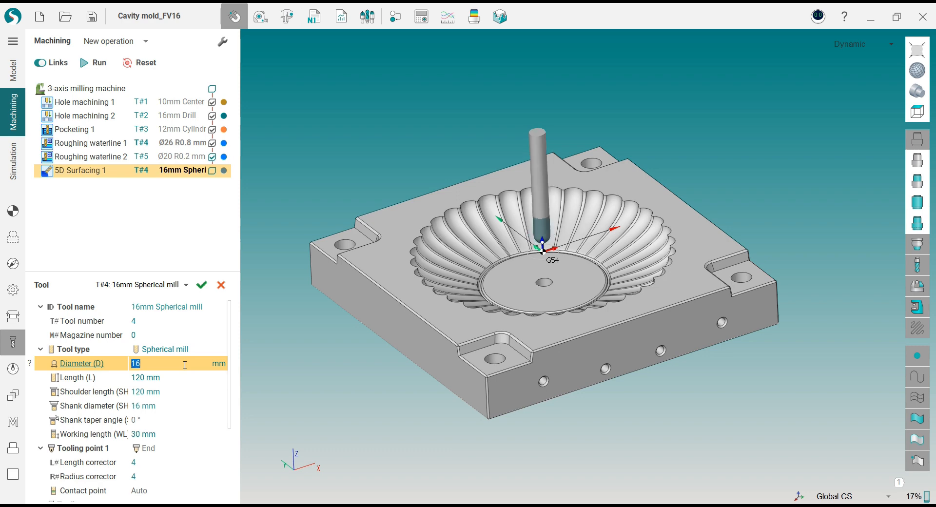
- Confirm the 16 mm diameter spherical mill as the tool for the 5D Surfacing operation
click(201, 284)
click(463, 285)
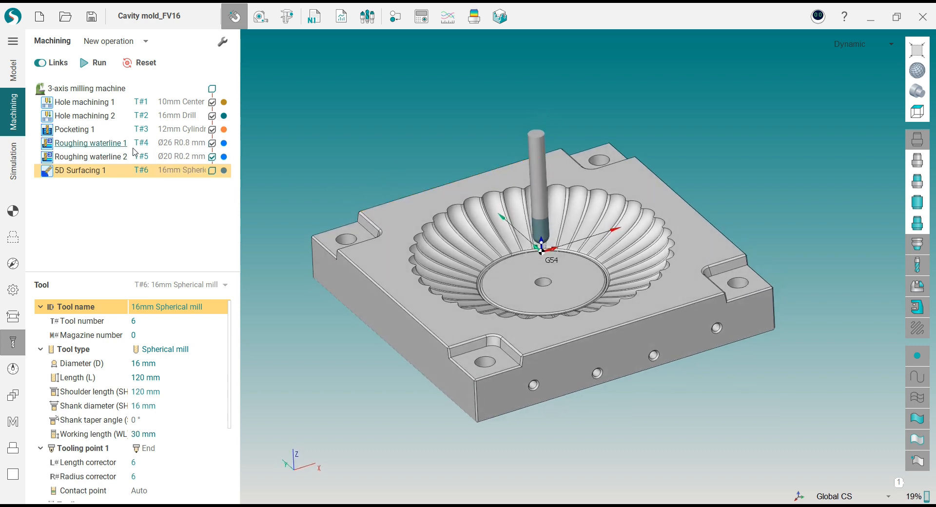
- Assign one cavity flute face and the narrow rib face adjoining it as machining surfaces of the 5D Surfacing job
key(ctrl+1)
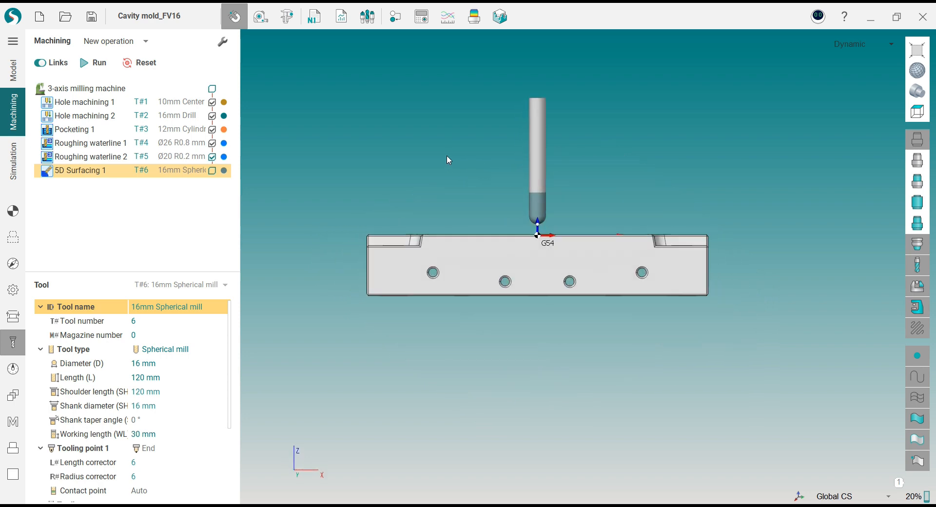
middle_drag(672, 204, 675, 296)
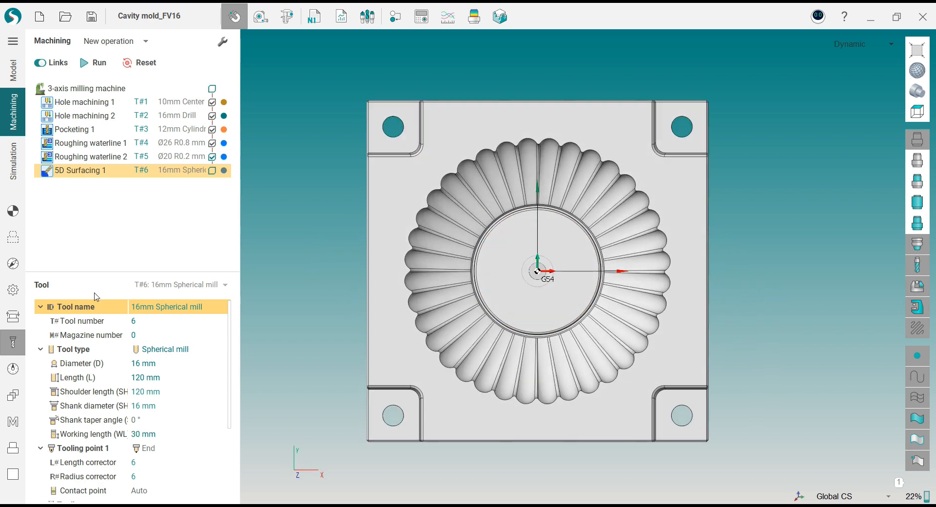
click(16, 235)
click(16, 235)
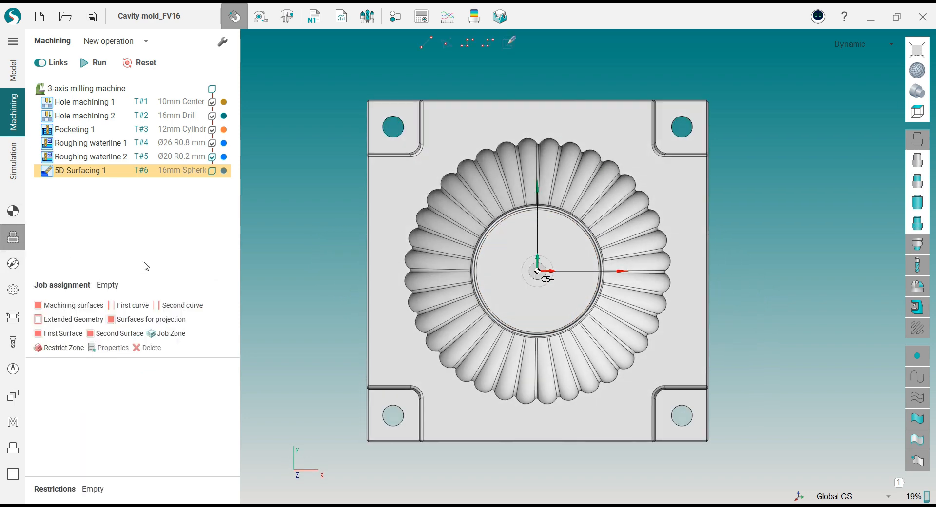
scroll(639, 271, up, 5)
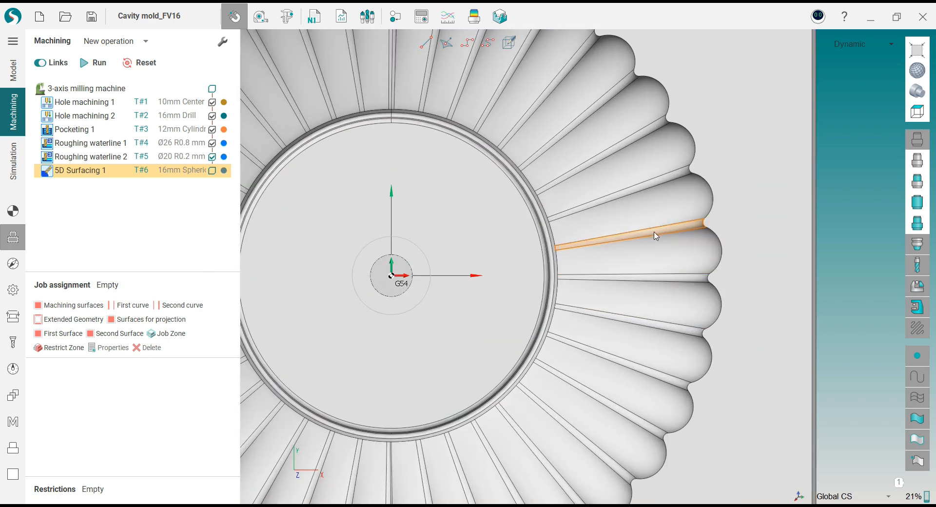
click(659, 262)
click(44, 306)
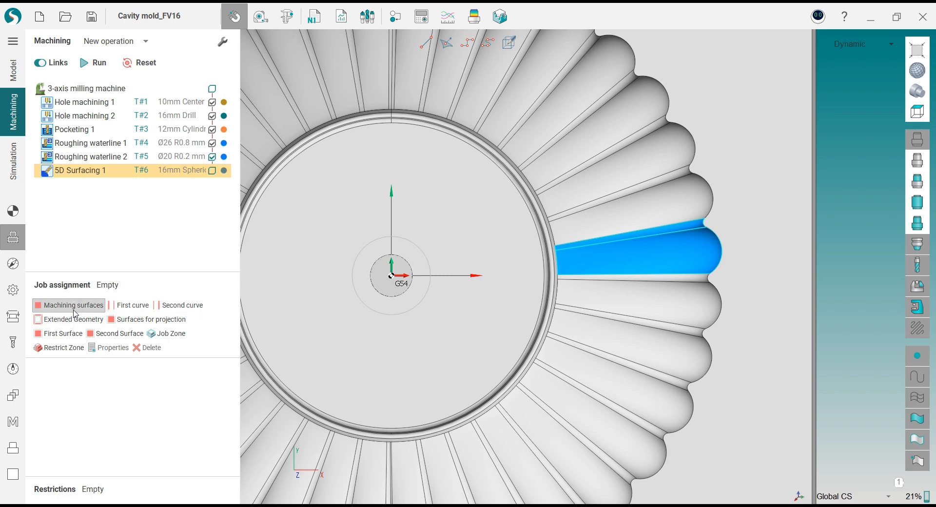
- Assign the flute face's outer long edge as the first curve and the rib face's far long edge as the second curve
click(395, 276)
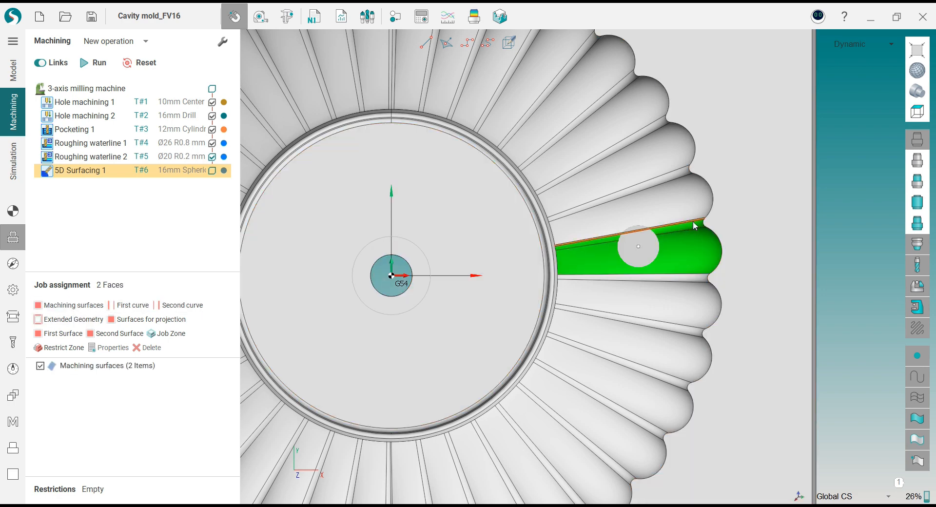
click(123, 306)
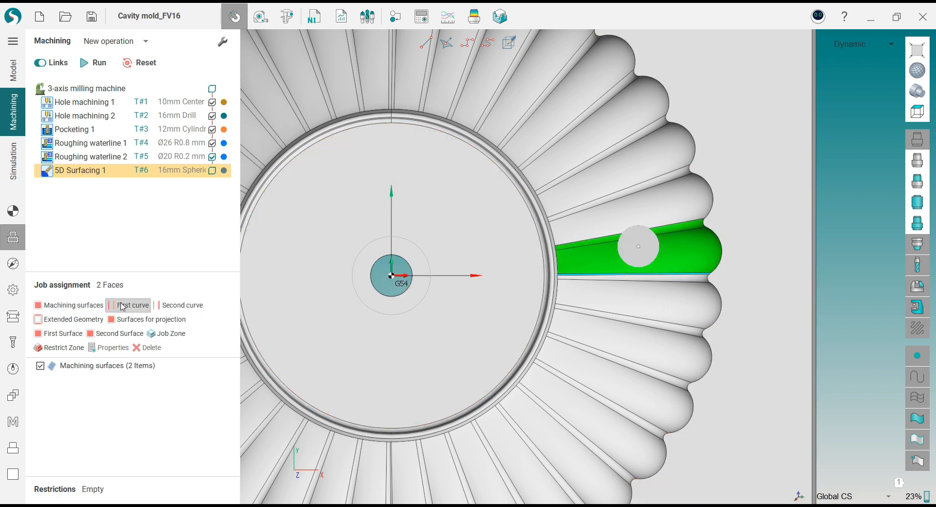
click(665, 227)
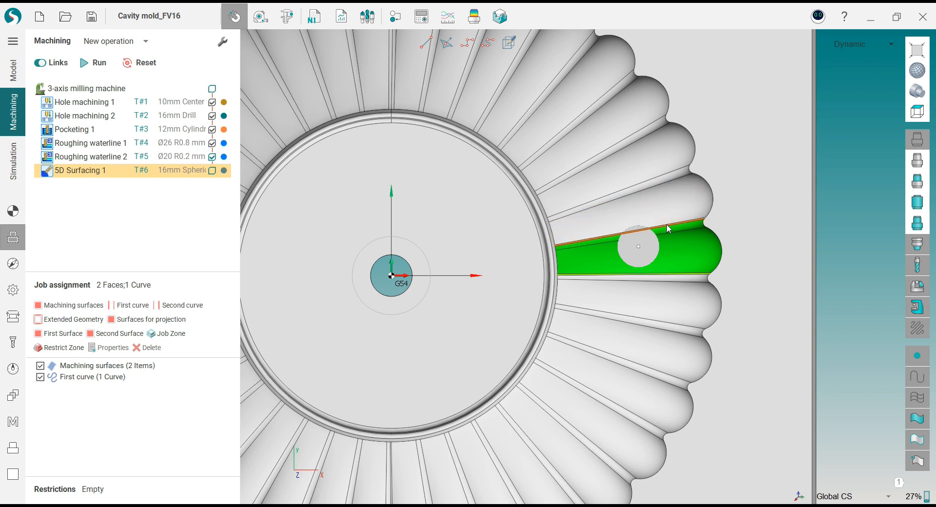
click(166, 306)
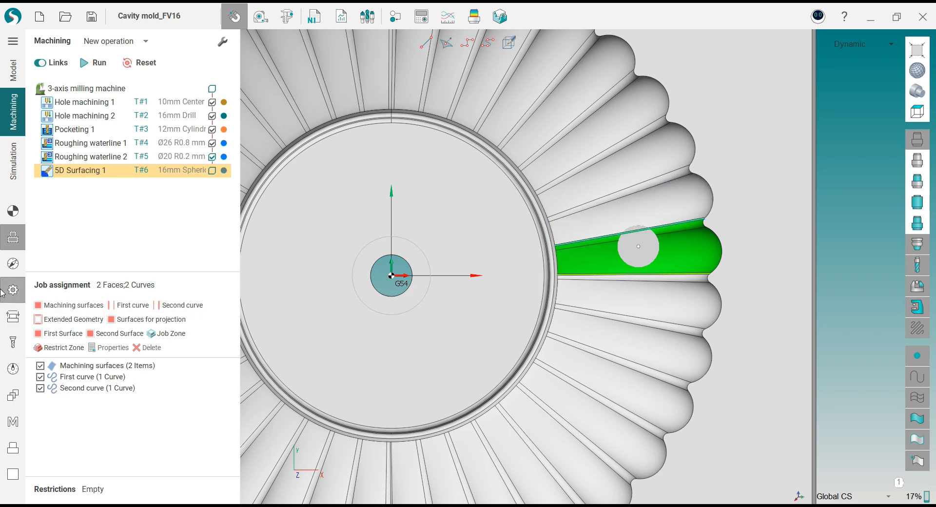
- Set the surfacing strategy to Morph between two curves with a step of 0.5 mm
scroll(607, 226, down, 5)
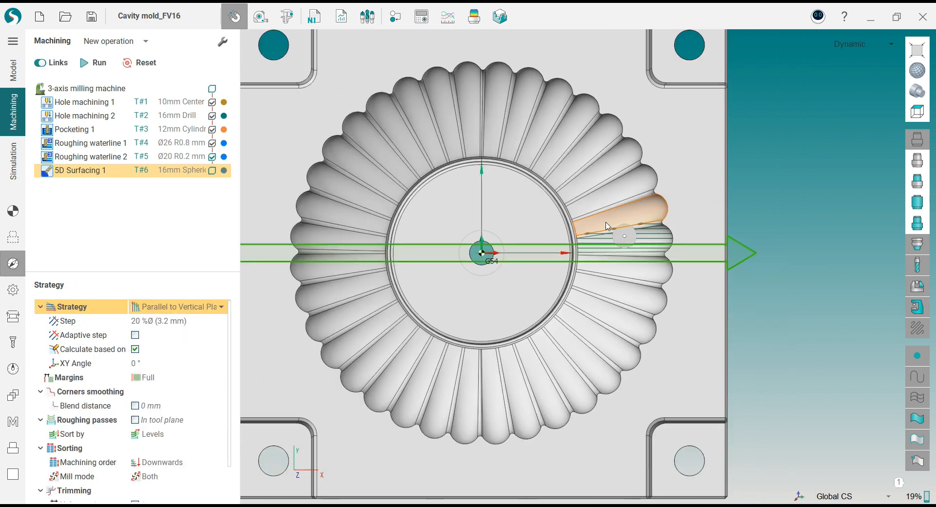
click(219, 307)
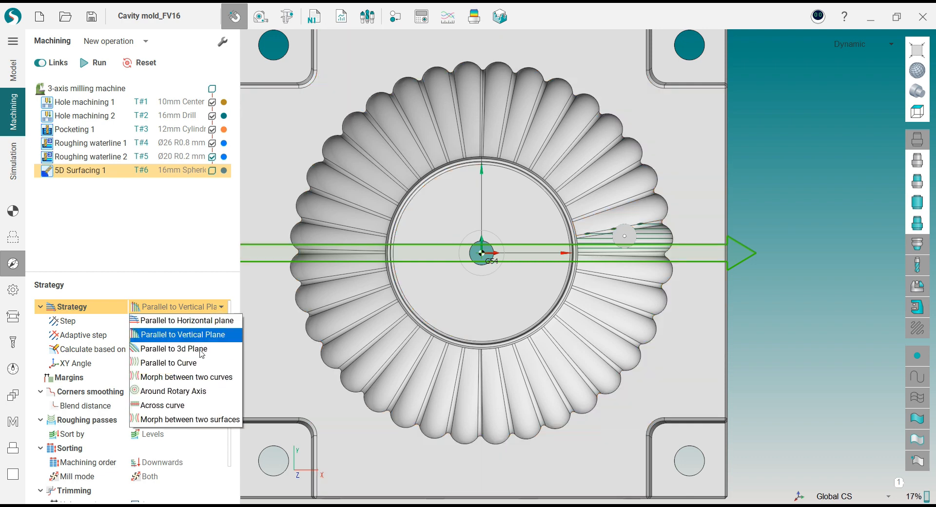
click(198, 377)
click(173, 321)
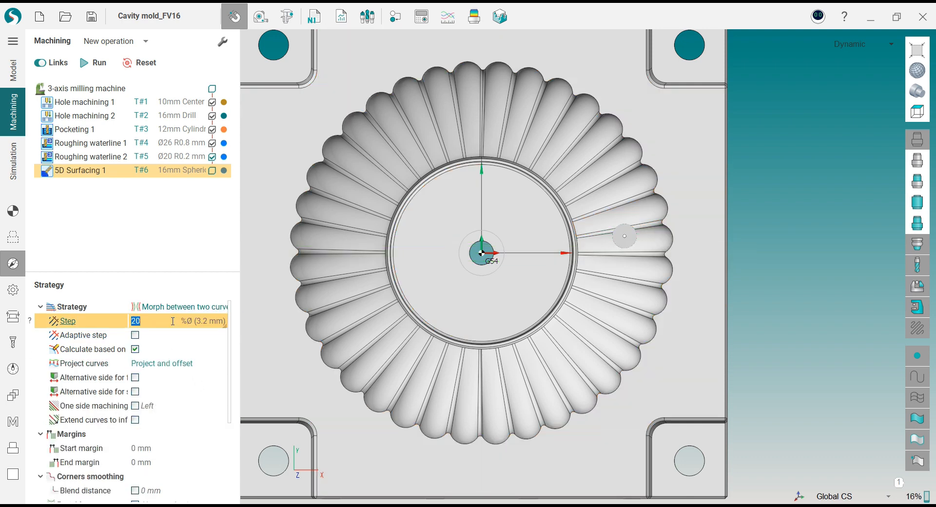
text(1)
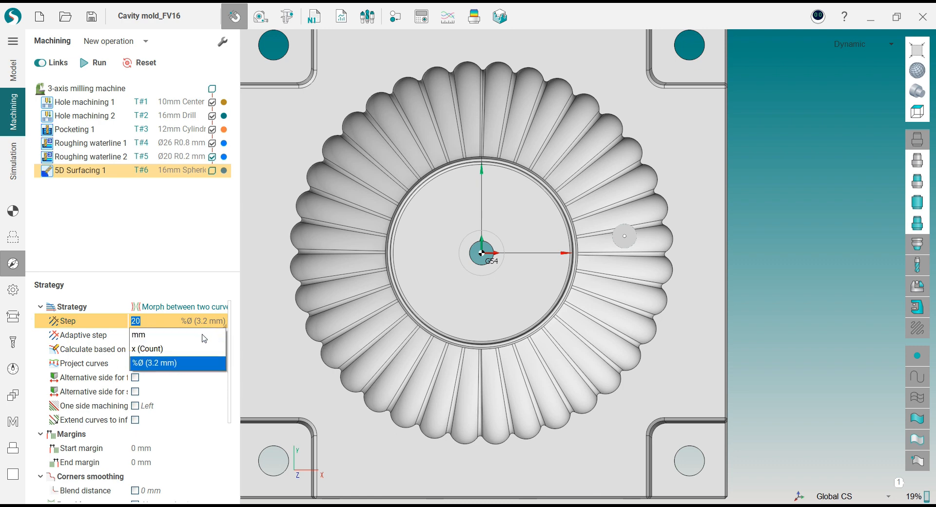
click(161, 332)
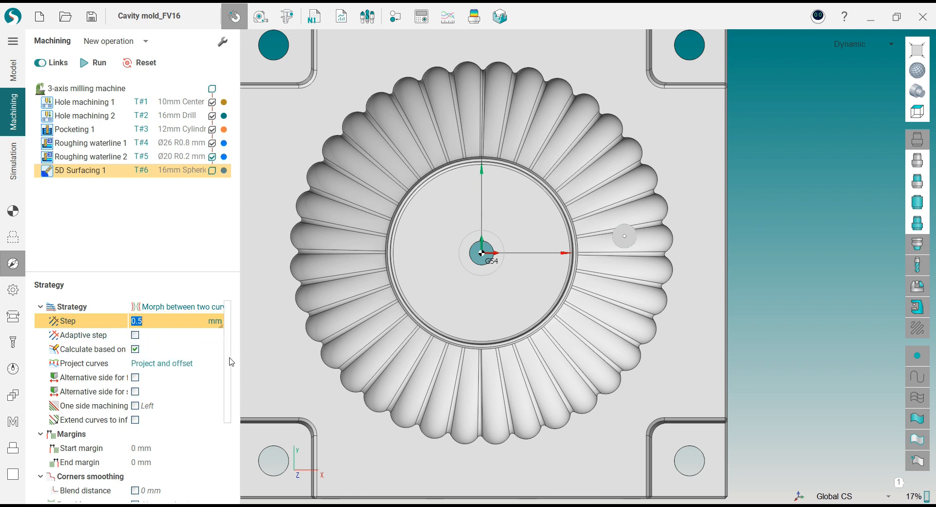
drag(229, 353, 229, 455)
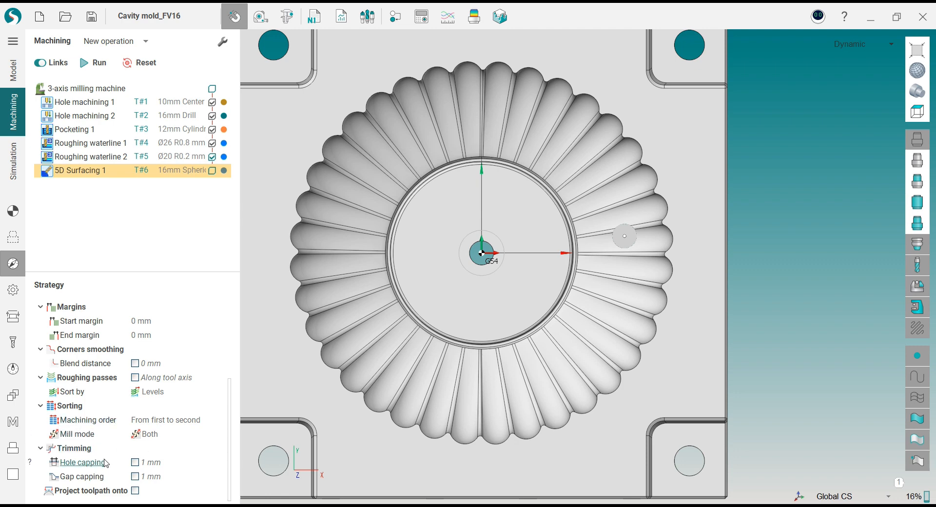
- Set the part check tolerance to 0.01 mm and the stock to 0.1 mm
click(12, 290)
click(176, 320)
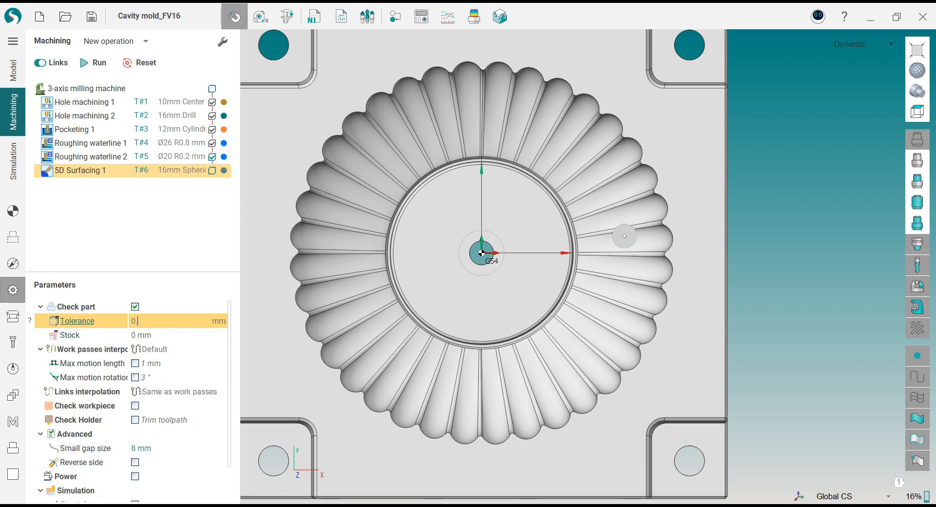
click(172, 335)
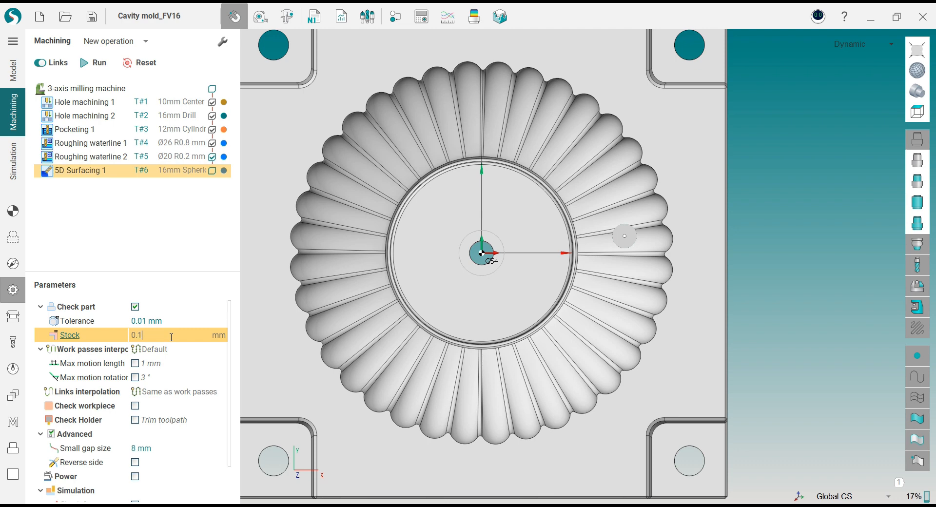
- Set the safe level of the surfacing operation to 20 mm from the part
click(23, 323)
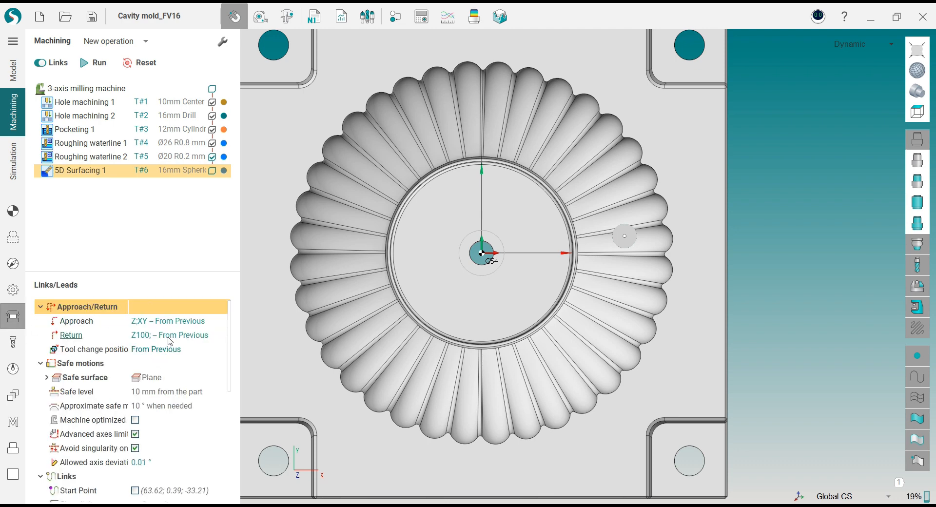
click(159, 393)
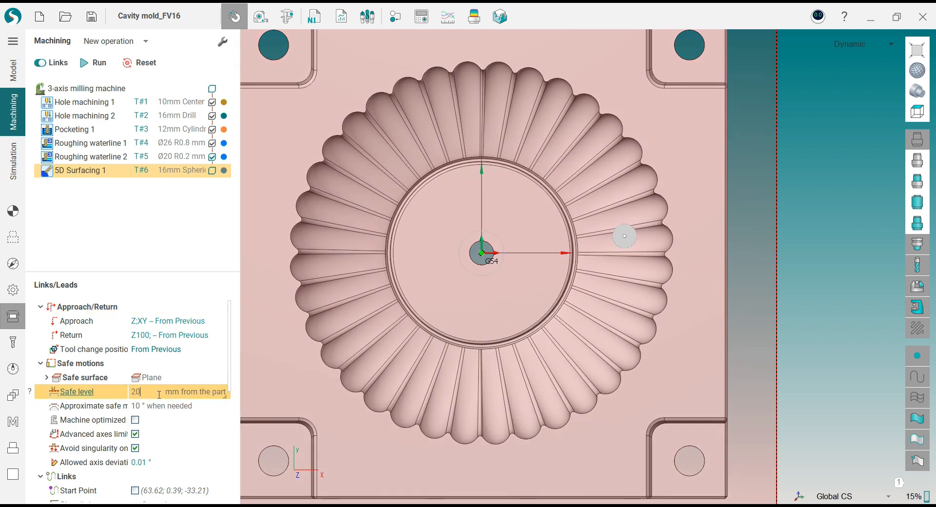
key(Return)
- Enable a custom toolpath start point and place it at the outer rim end of the flute's first curve
drag(232, 363, 231, 478)
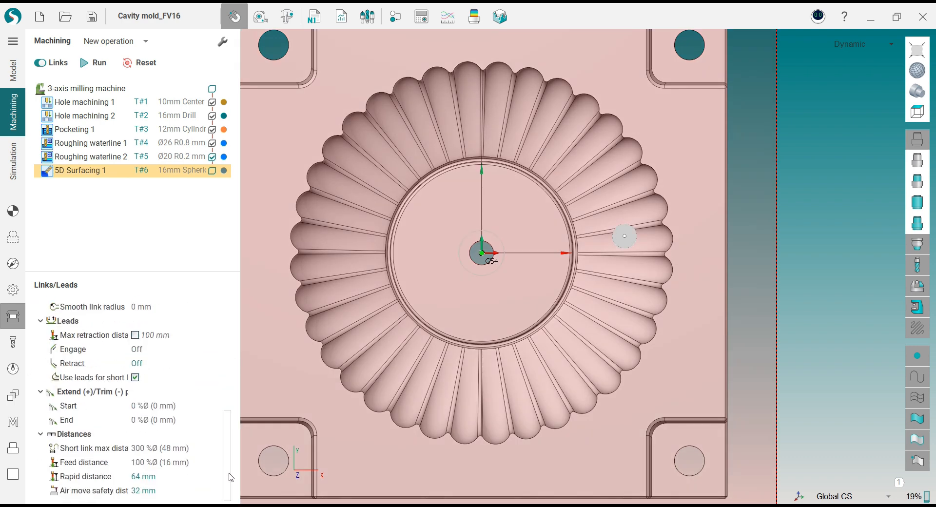
scroll(229, 446, up, 5)
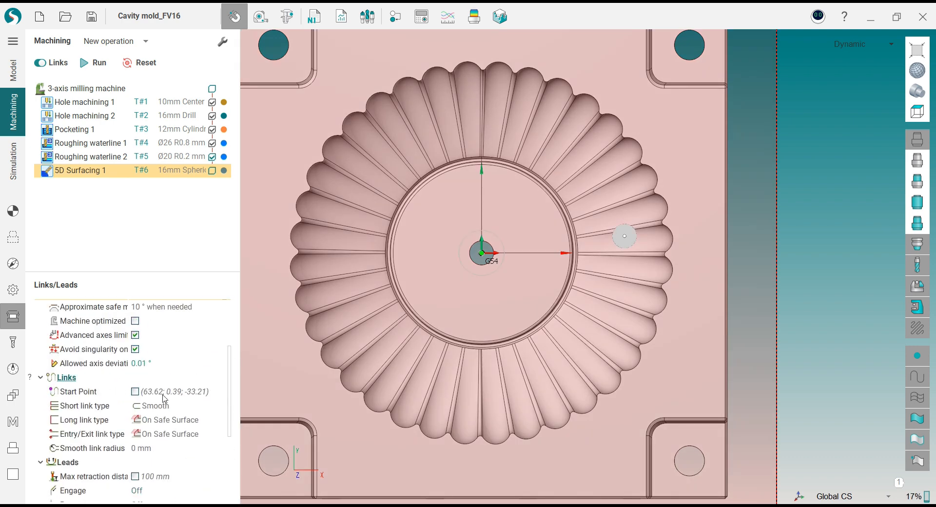
click(136, 392)
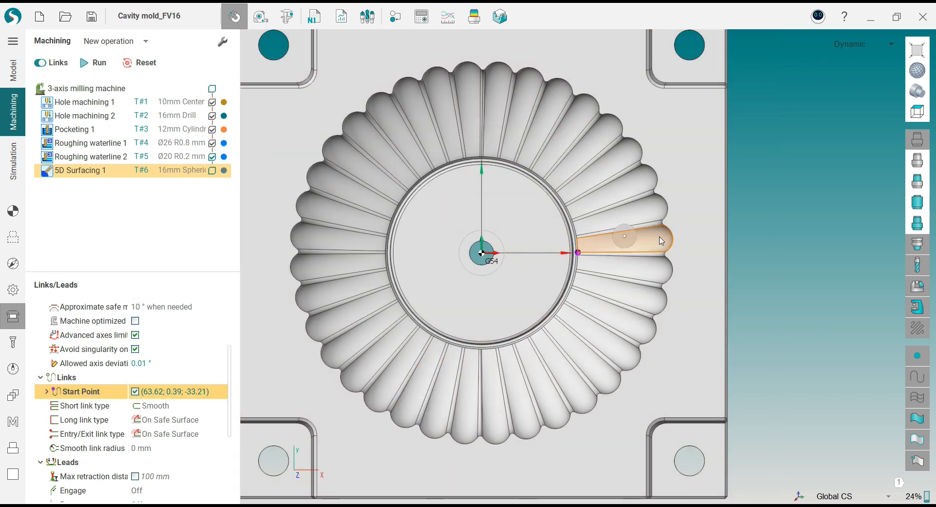
scroll(659, 243, up, 2)
scroll(659, 242, up, 1)
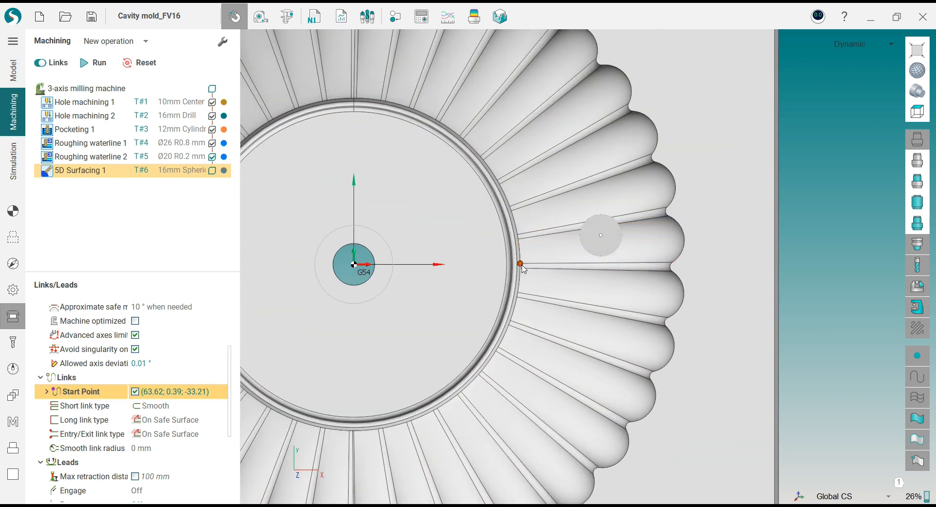
click(677, 264)
scroll(653, 291, down, 3)
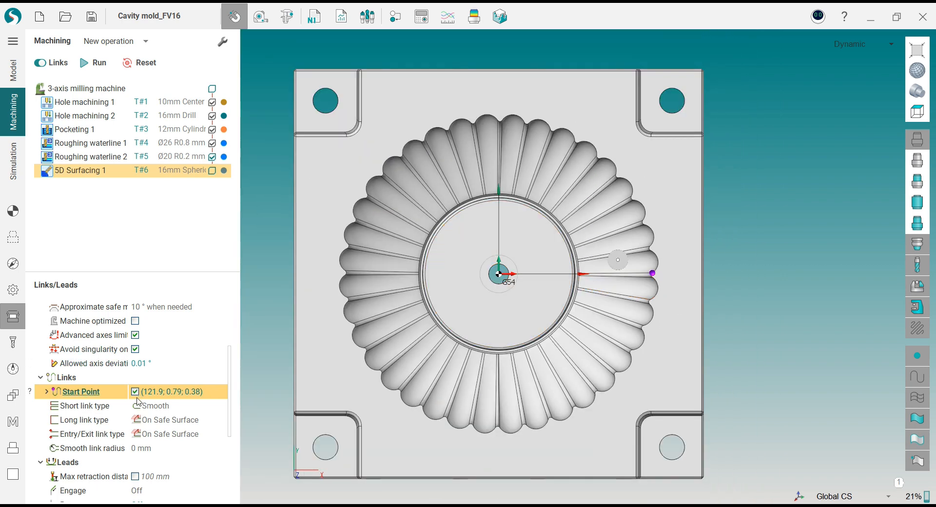
- Set the engage and retract leads to By Vertical Arc and disable the use of leads for short links
drag(230, 425, 232, 489)
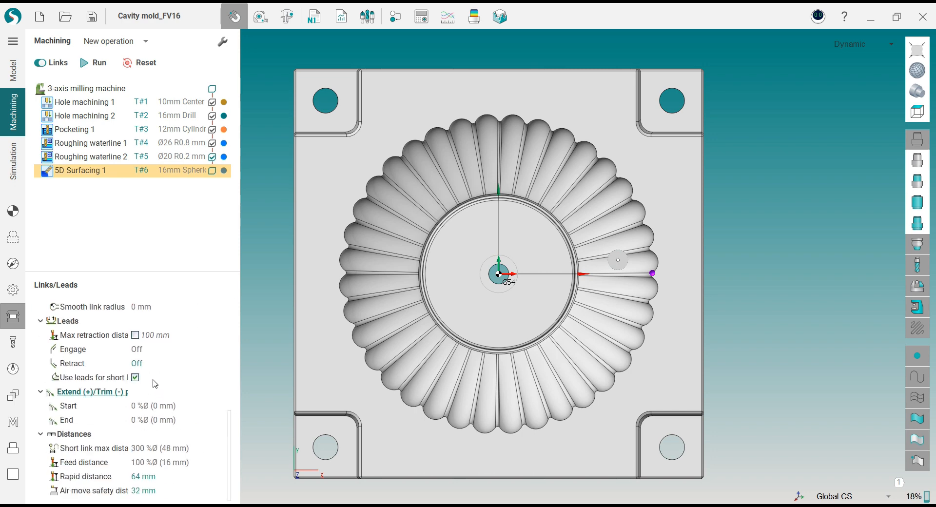
click(152, 350)
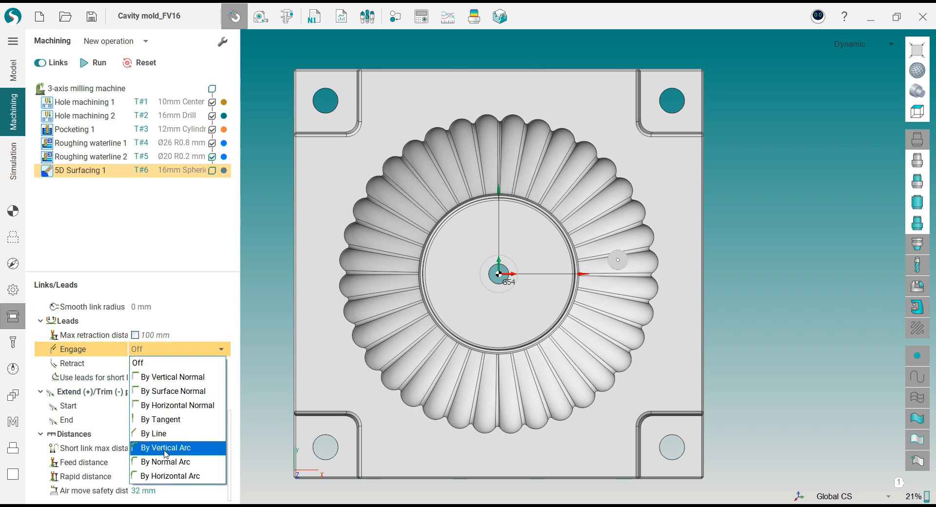
click(166, 447)
click(151, 364)
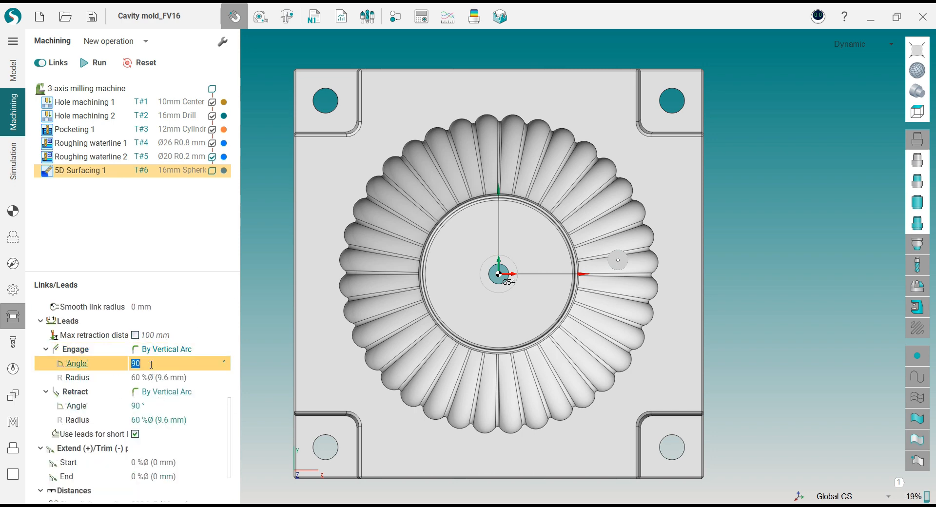
click(136, 434)
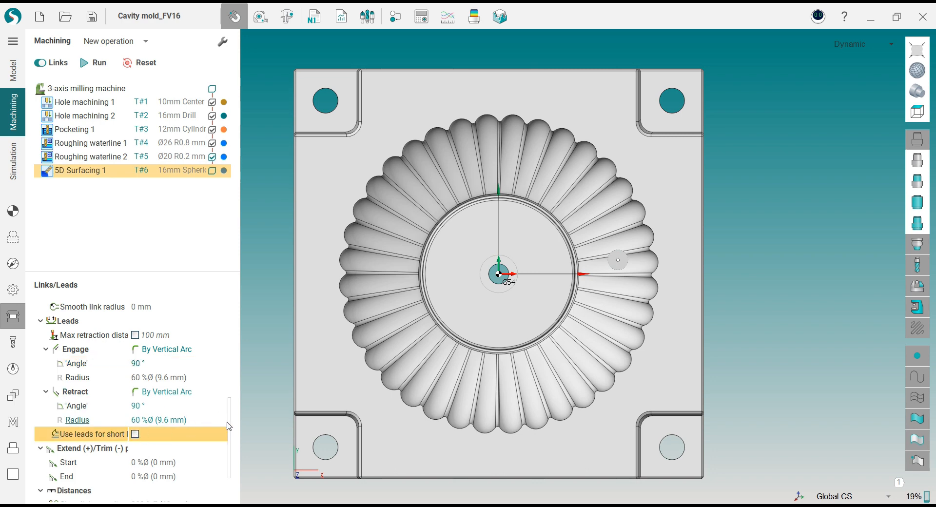
drag(229, 426, 231, 453)
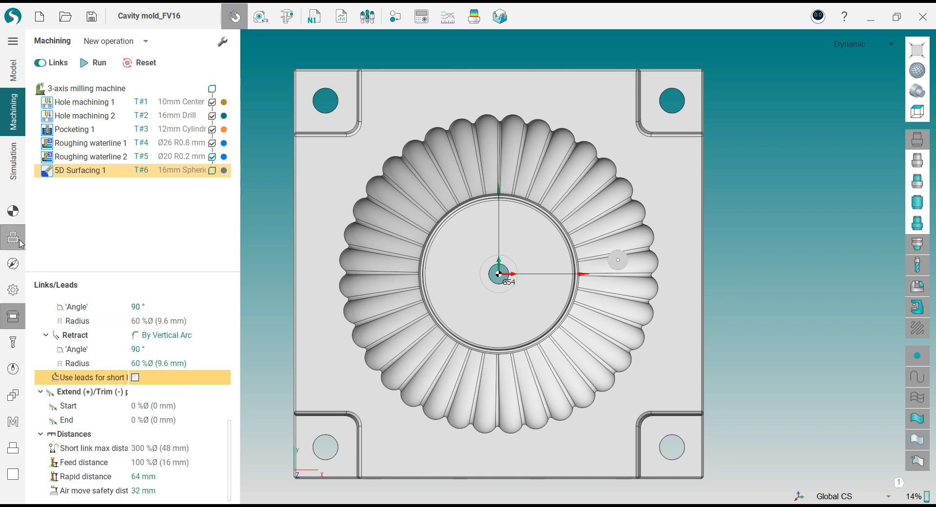
- Calculate the toolpath of the 5D Surfacing operation
click(13, 211)
middle_drag(514, 269, 577, 182)
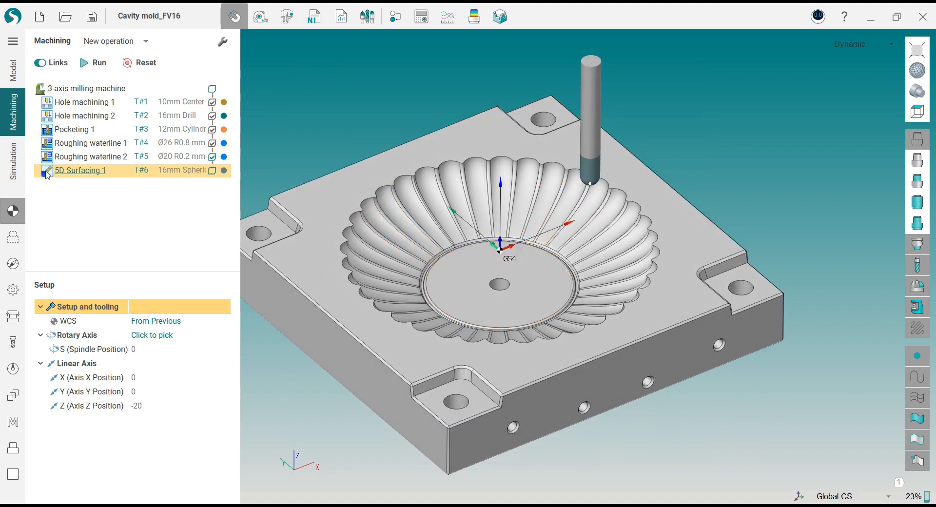
click(94, 62)
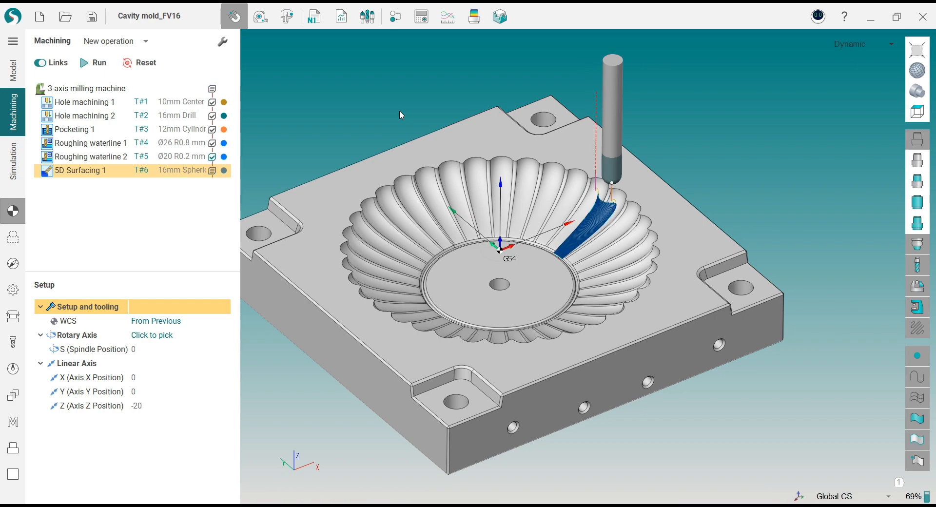
- Inspect the calculated flute toolpath and compare the machined result with the part using the color deviation map
scroll(605, 206, up, 3)
middle_drag(605, 208, 460, 65)
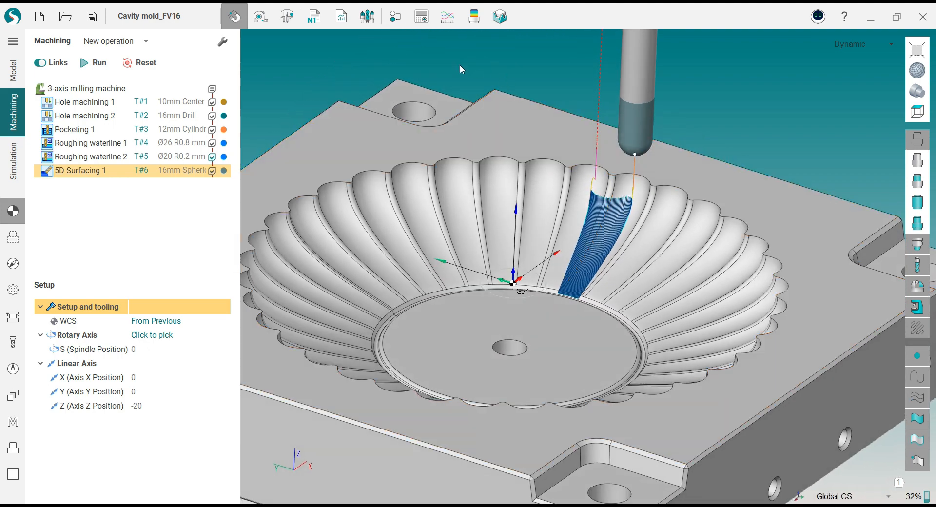
click(467, 24)
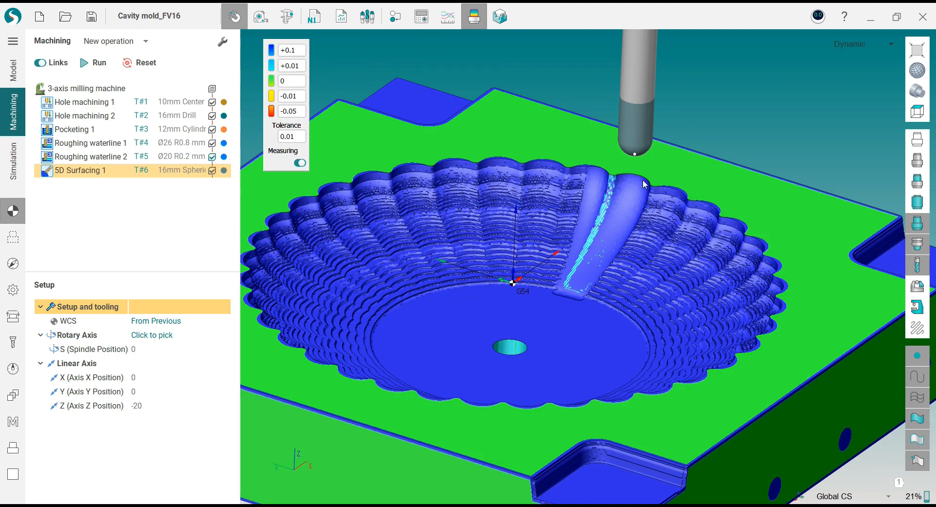
middle_drag(639, 187, 559, 119)
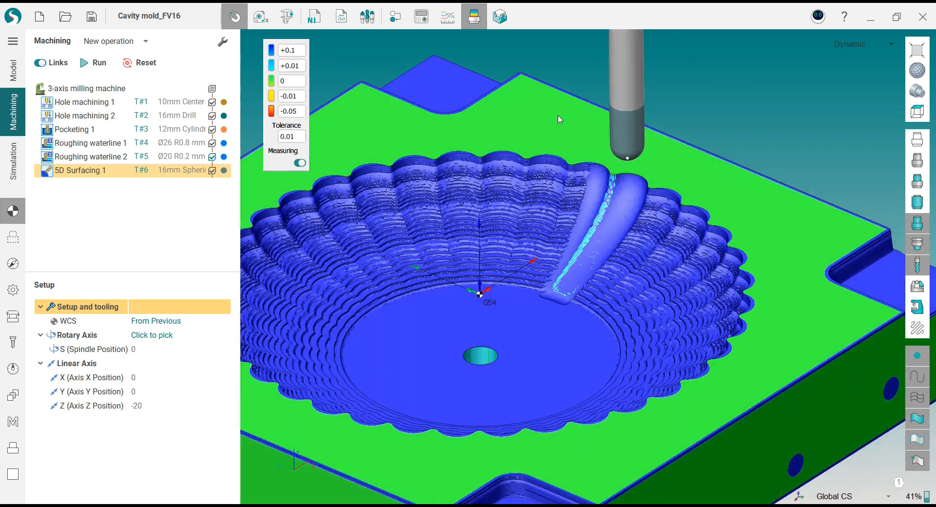
- Turn off the color deviation map and examine the calculated flute toolpath on the part from directly above
click(473, 20)
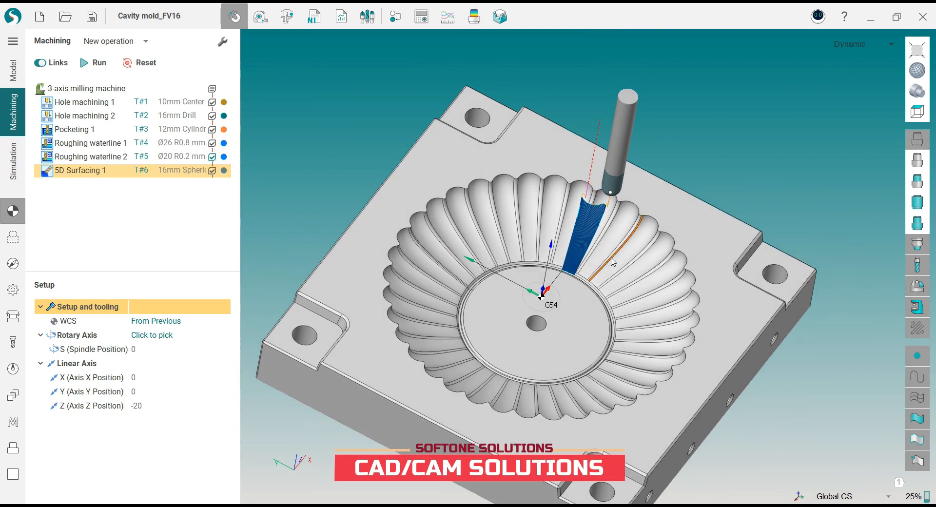
scroll(581, 202, up, 5)
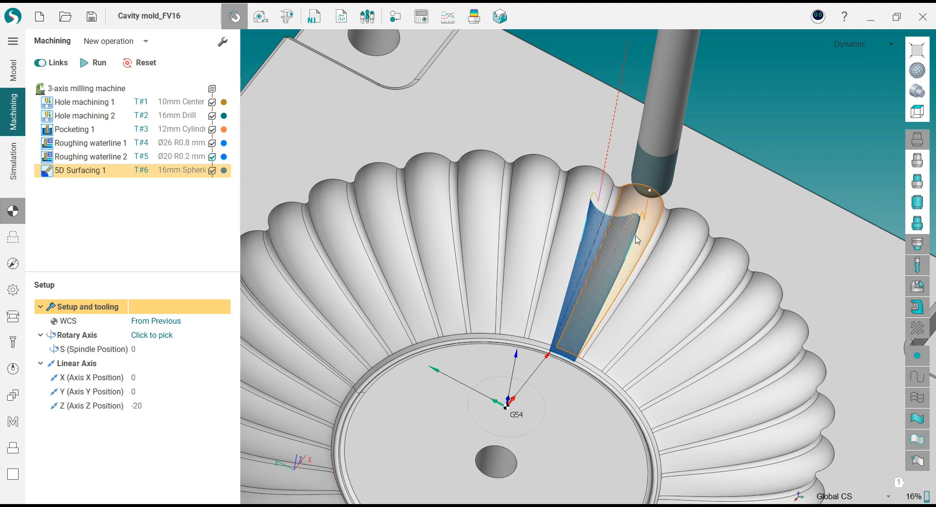
scroll(636, 234, down, 3)
middle_drag(746, 172, 737, 186)
scroll(670, 255, down, 1)
middle_drag(669, 254, 549, 168)
scroll(518, 162, up, 3)
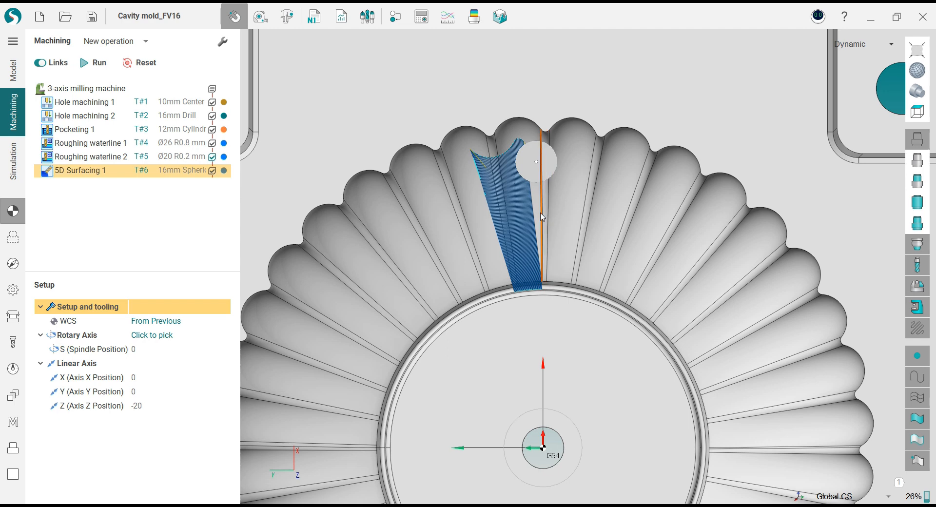
- Clear all machining surfaces and curves from the job assignment of the 5D Surfacing operation
click(21, 246)
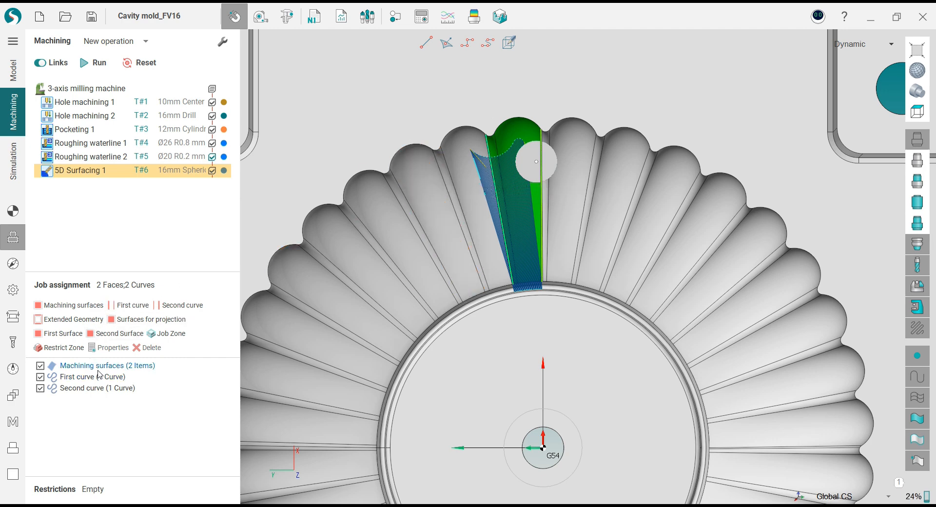
scroll(494, 148, up, 3)
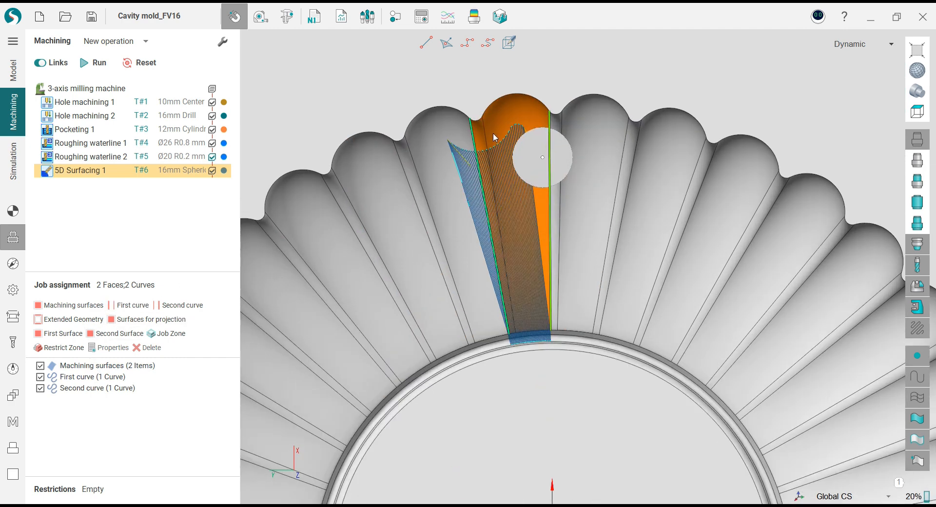
click(493, 133)
right_click(127, 374)
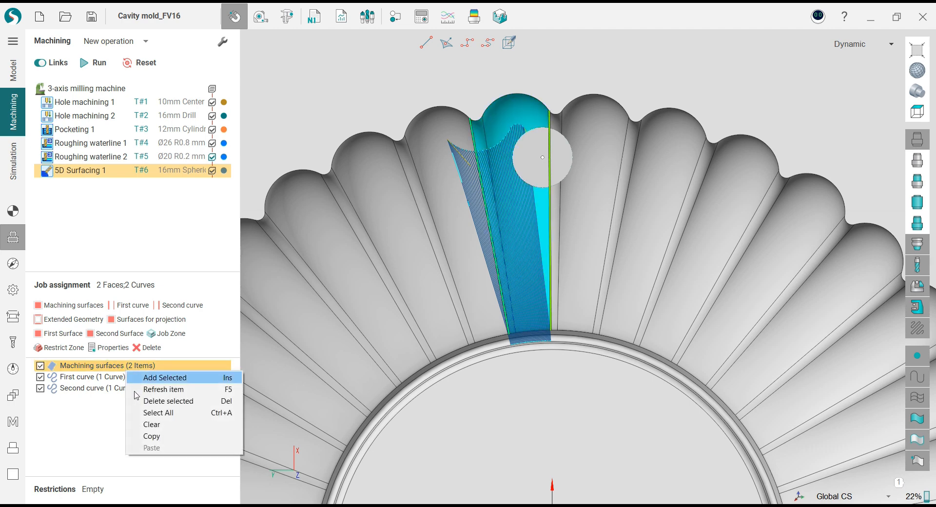
click(146, 424)
- Assign the flute face and the narrow face on its clockwise side as machining surfaces, with their outer edges as first and second curves
click(558, 145)
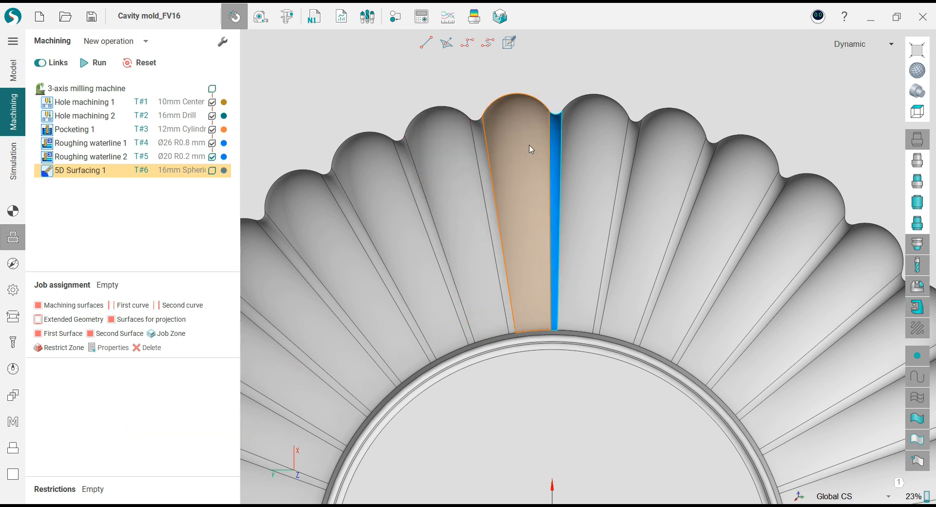
click(531, 149)
scroll(530, 149, down, 3)
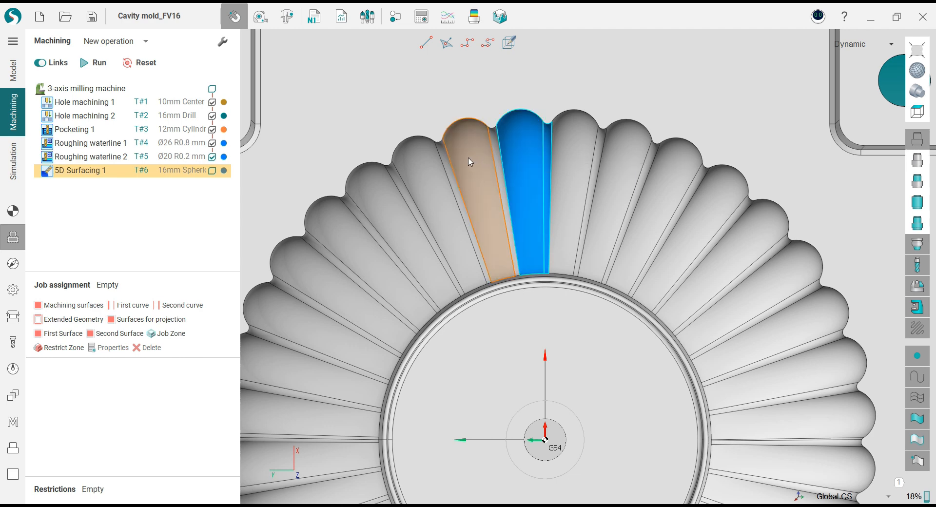
click(69, 305)
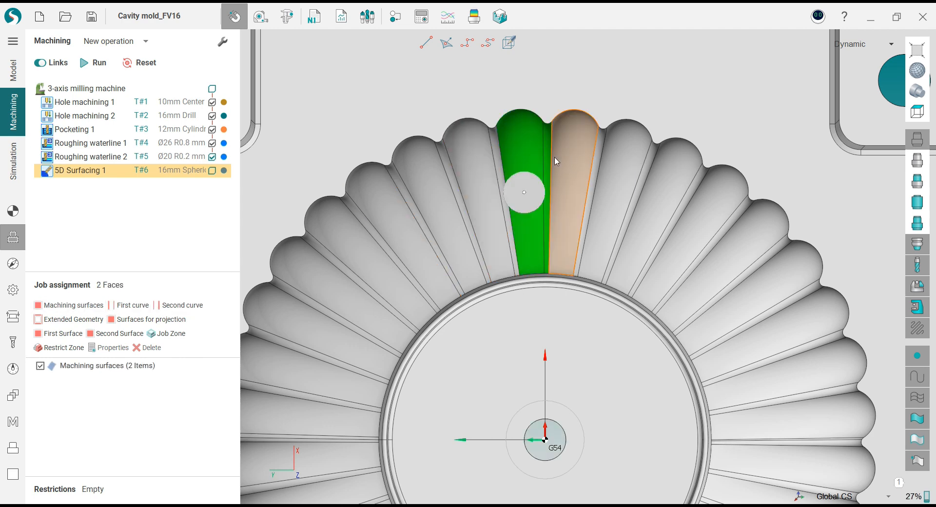
click(133, 305)
click(501, 159)
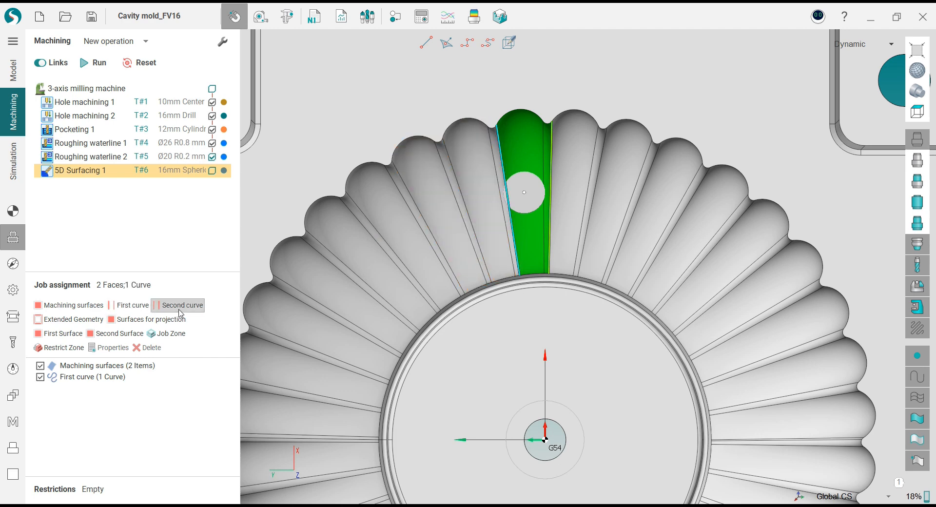
click(181, 305)
- Calculate the 5D Surfacing toolpath and inspect its passes over the flute and near the inner ring
click(95, 62)
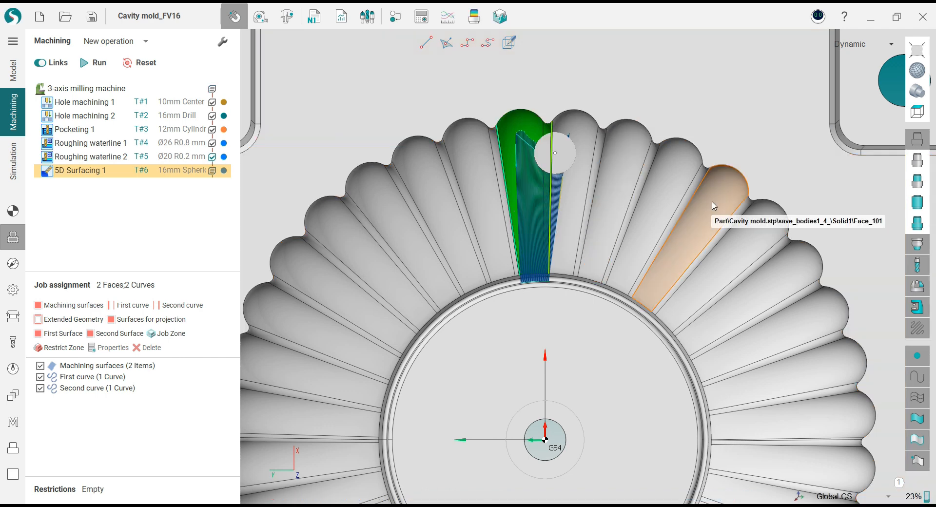
scroll(539, 289, up, 6)
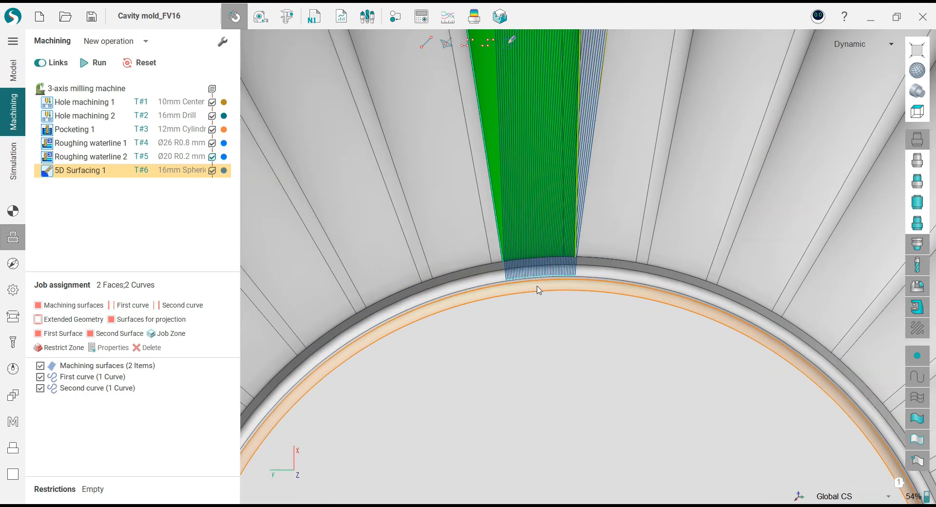
scroll(539, 290, down, 5)
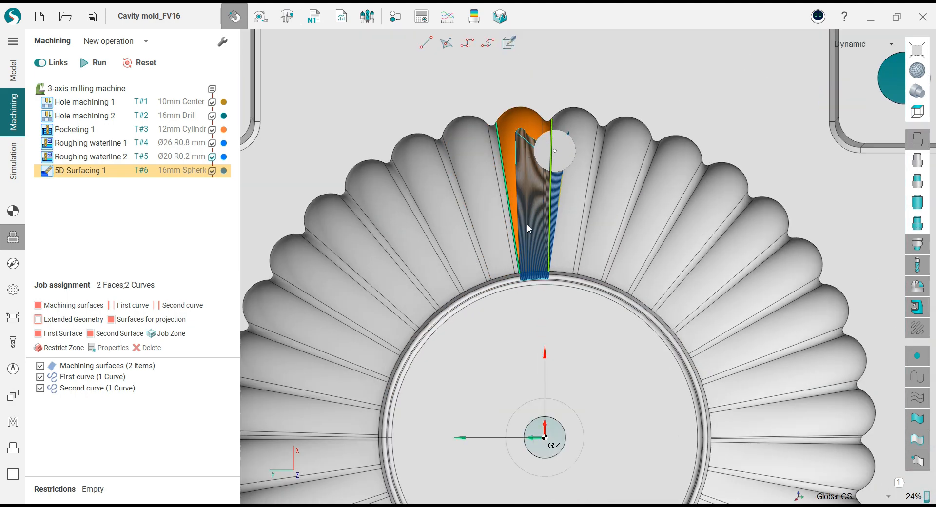
middle_drag(528, 224, 524, 248)
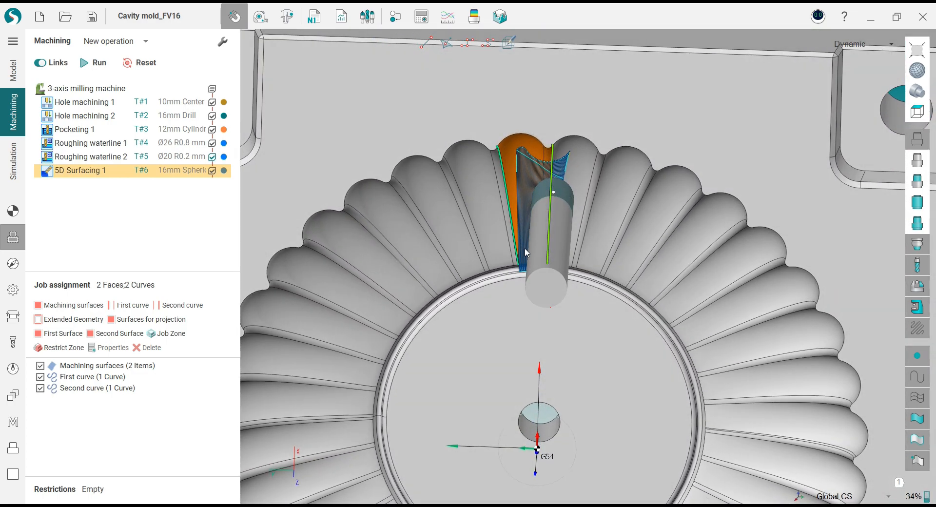
scroll(524, 248, down, 4)
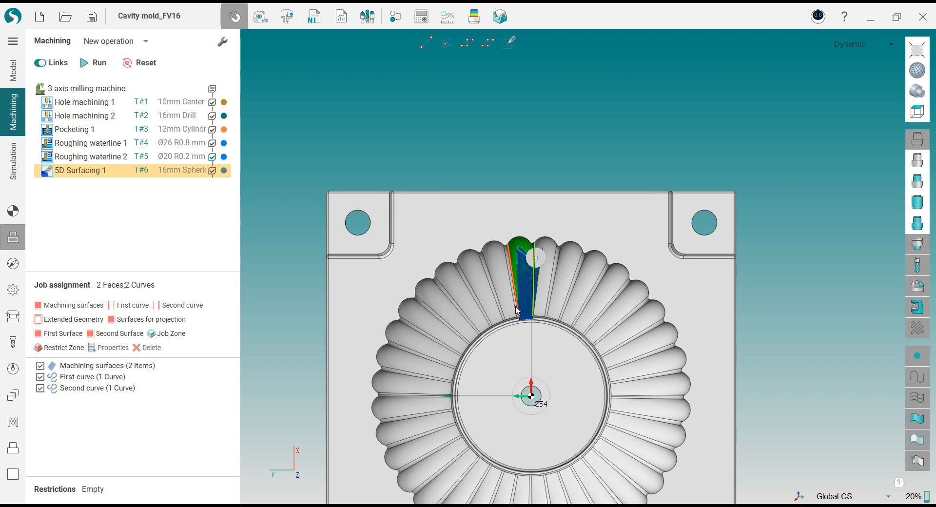
scroll(516, 314, up, 3)
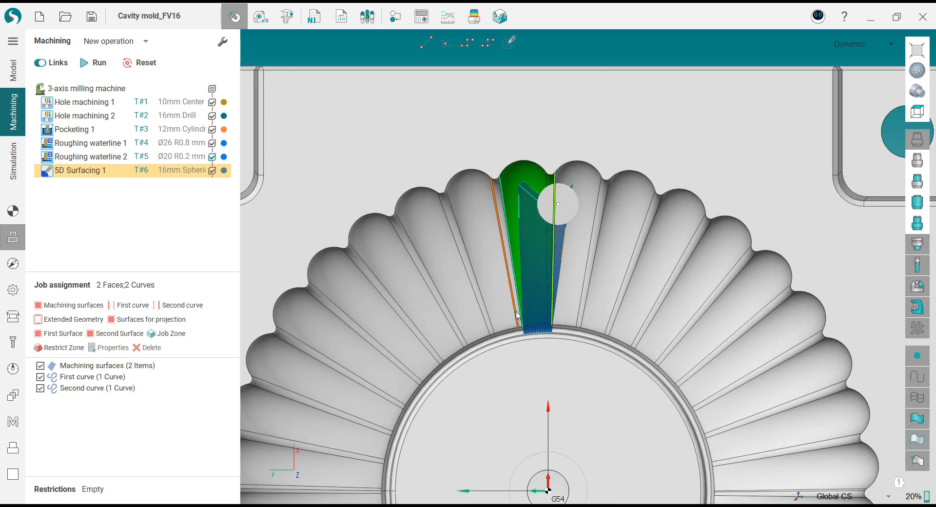
- Clear the job assignment and assign the flute face and the narrow face on its counterclockwise side as machining surfaces
right_click(107, 371)
click(137, 425)
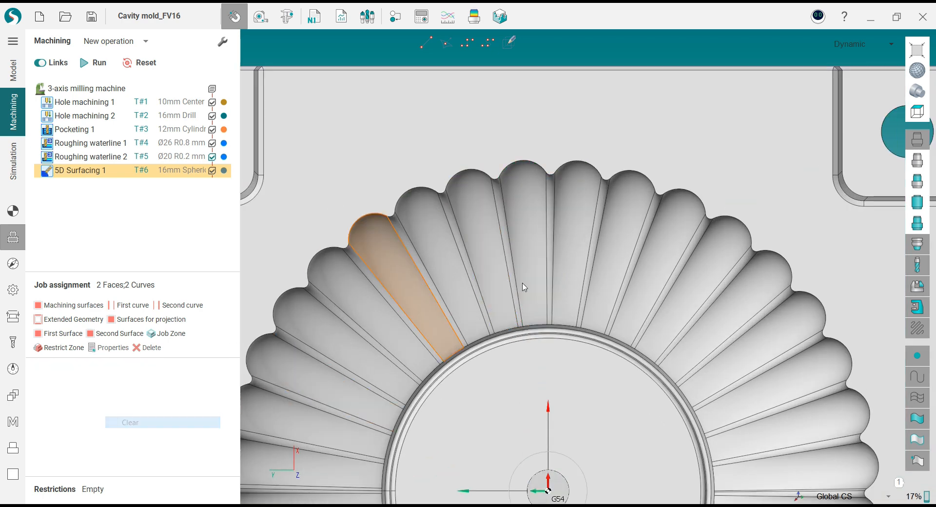
click(533, 223)
scroll(533, 221, up, 2)
click(494, 224)
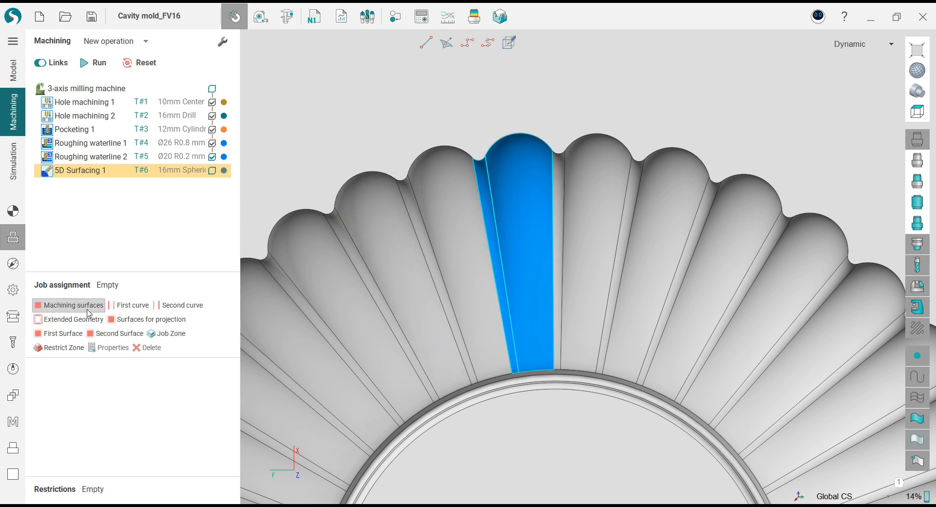
click(68, 305)
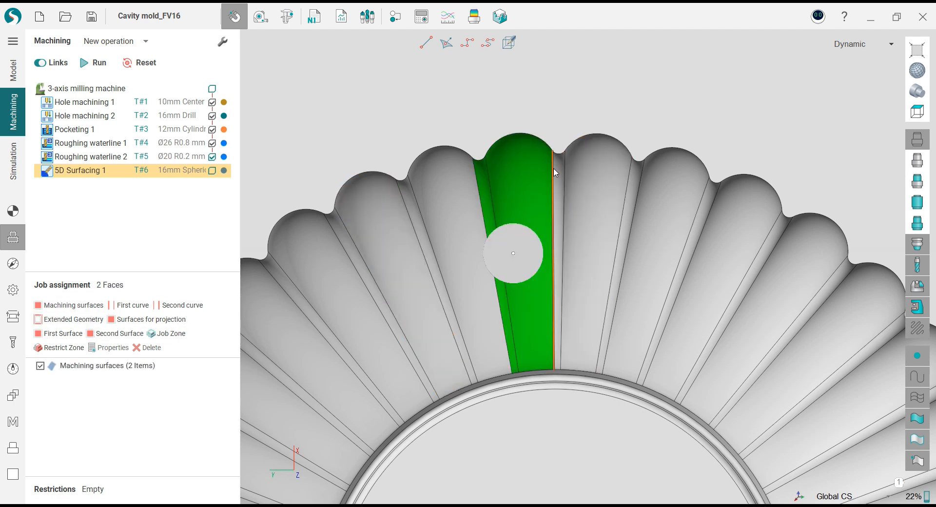
- Assign the flute's clockwise edge as the first curve and the narrow face's far edge as the second curve
click(133, 305)
click(561, 198)
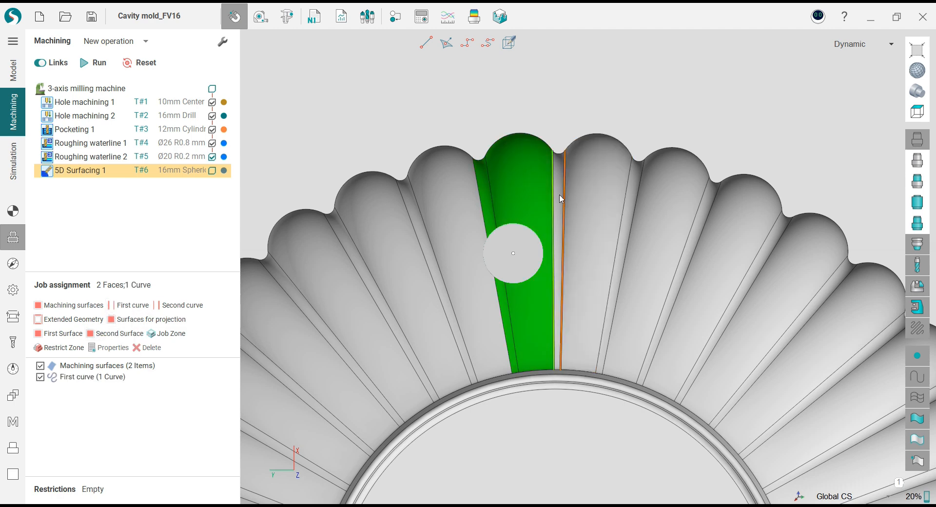
click(479, 185)
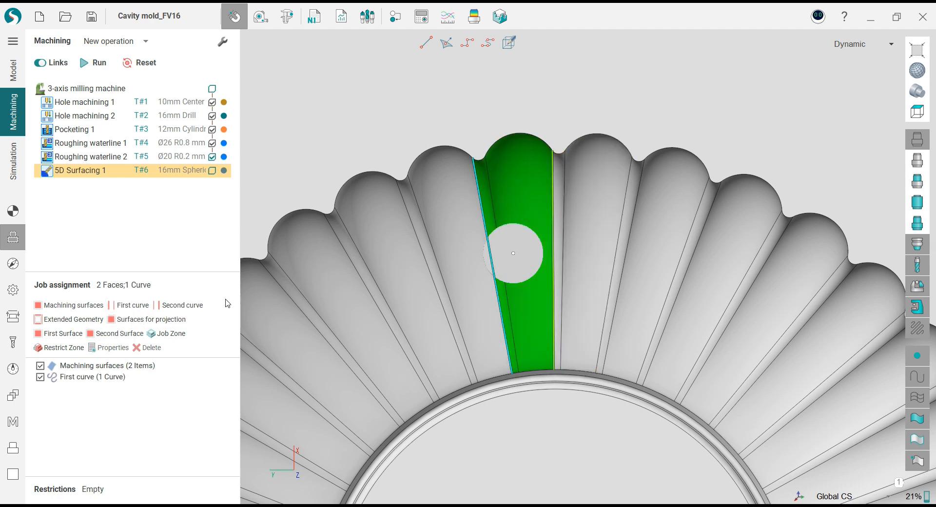
- Check the start point in the links and leads settings and recalculate the 5D Surfacing toolpath
click(13, 316)
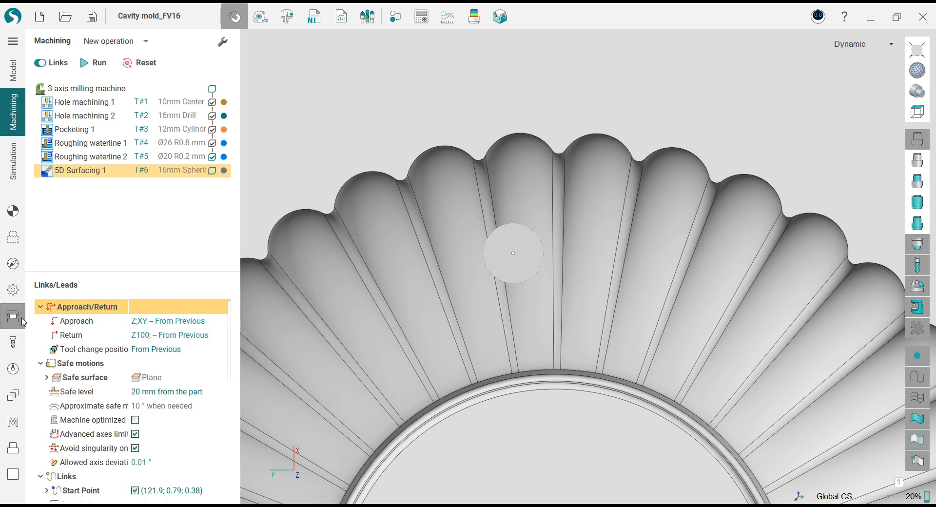
click(183, 491)
click(13, 212)
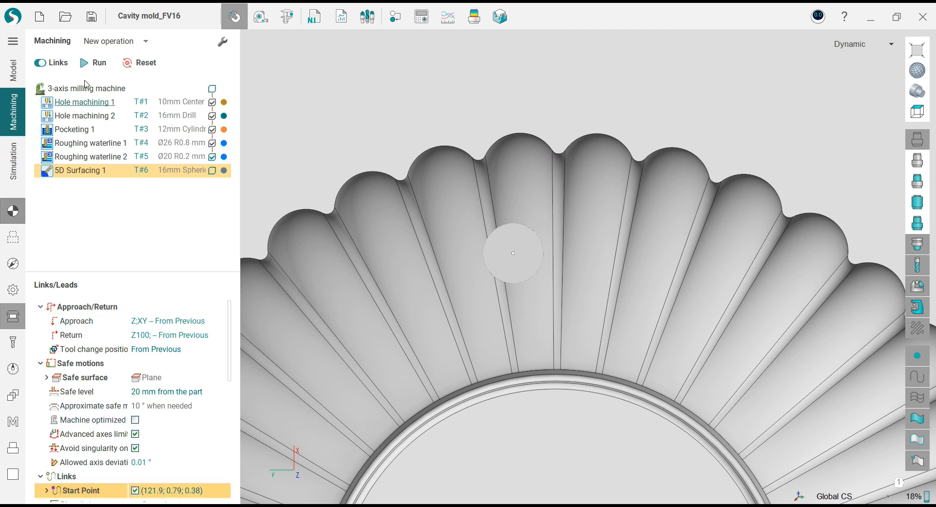
click(95, 63)
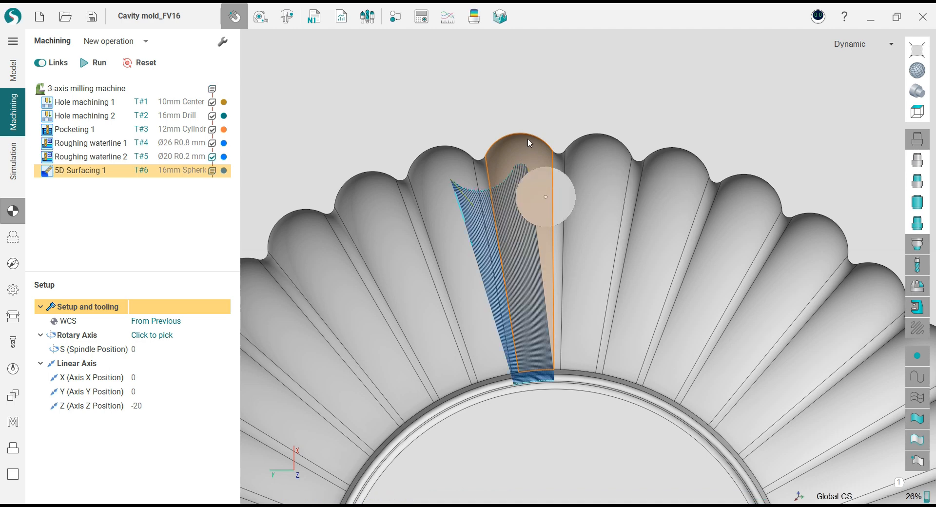
- Set the multiply scheme in the operation's transformations to Round array
scroll(528, 139, down, 6)
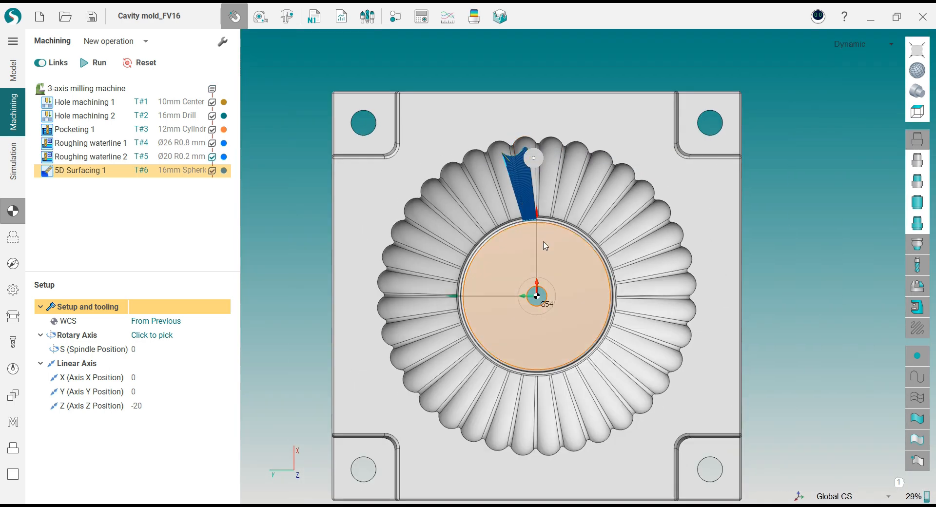
scroll(545, 246, up, 2)
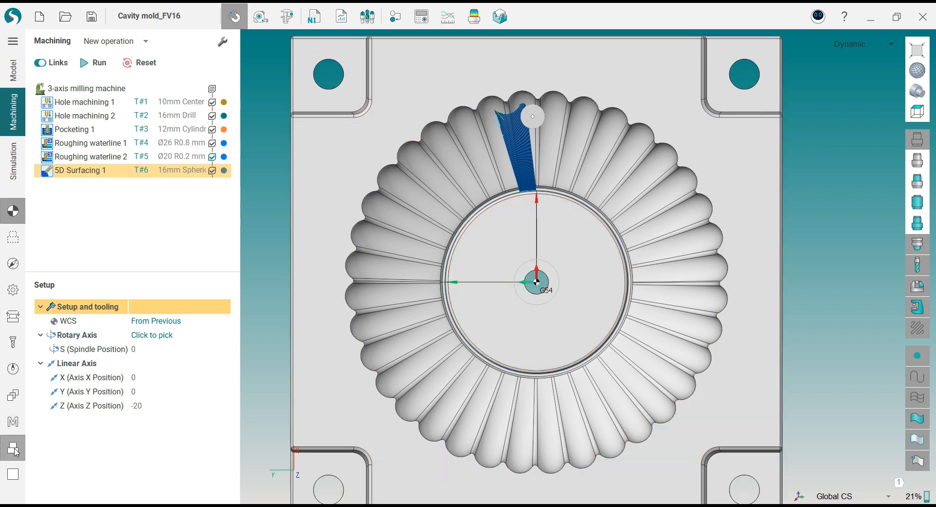
click(13, 395)
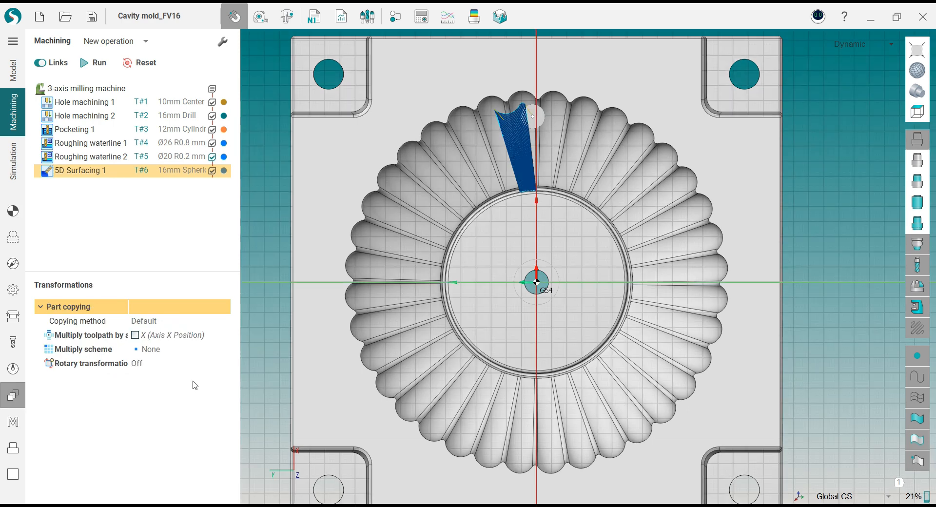
click(157, 350)
click(165, 349)
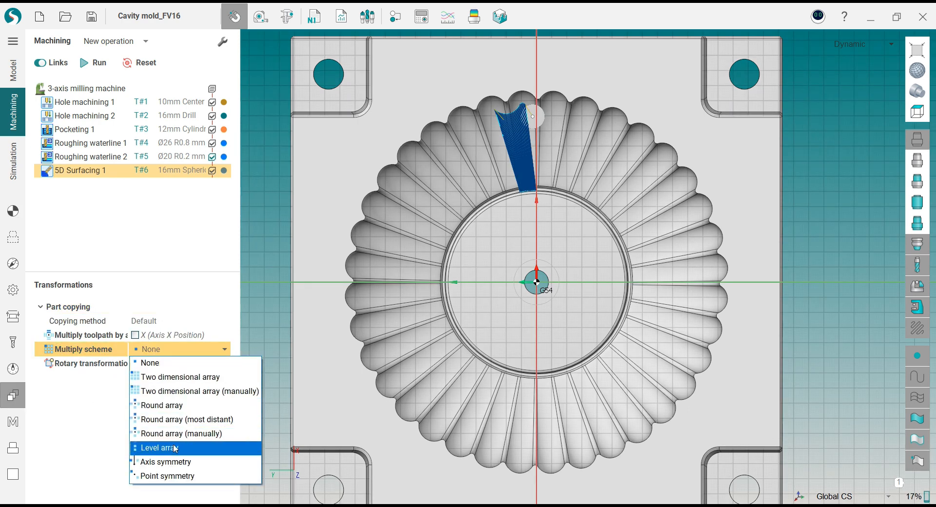
click(176, 405)
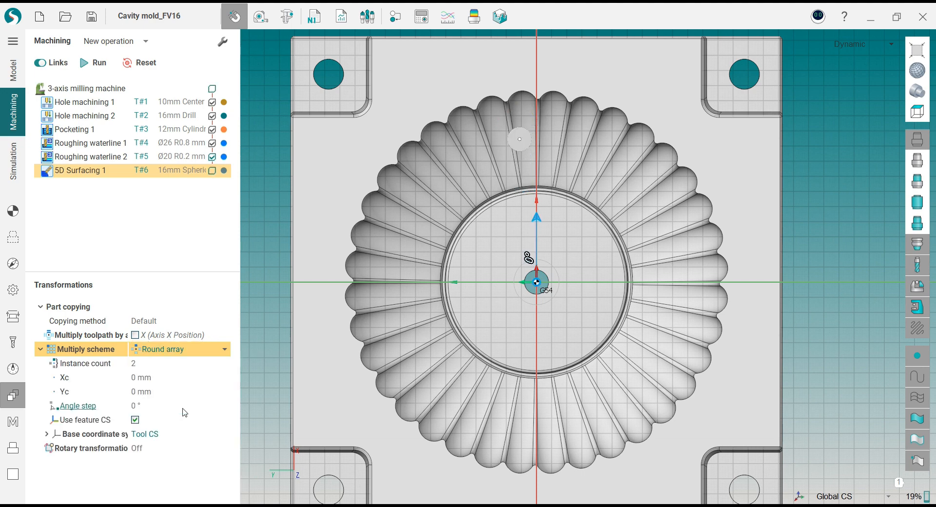
- Set the round array's angle step to 10° and its instance count to 35
click(154, 365)
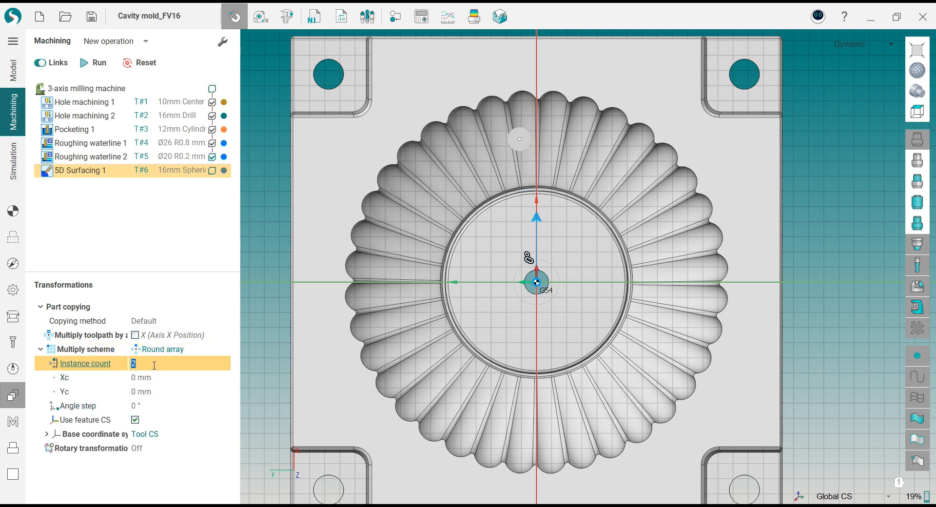
click(151, 405)
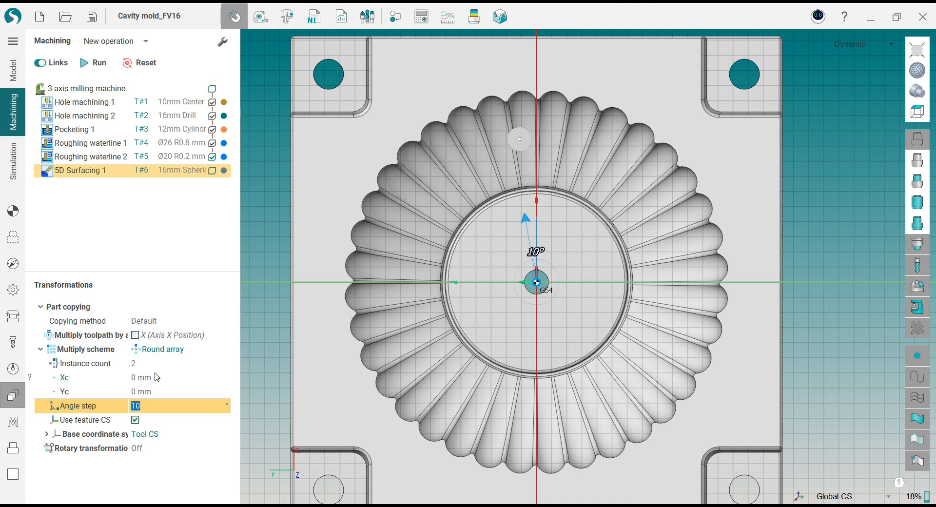
click(155, 366)
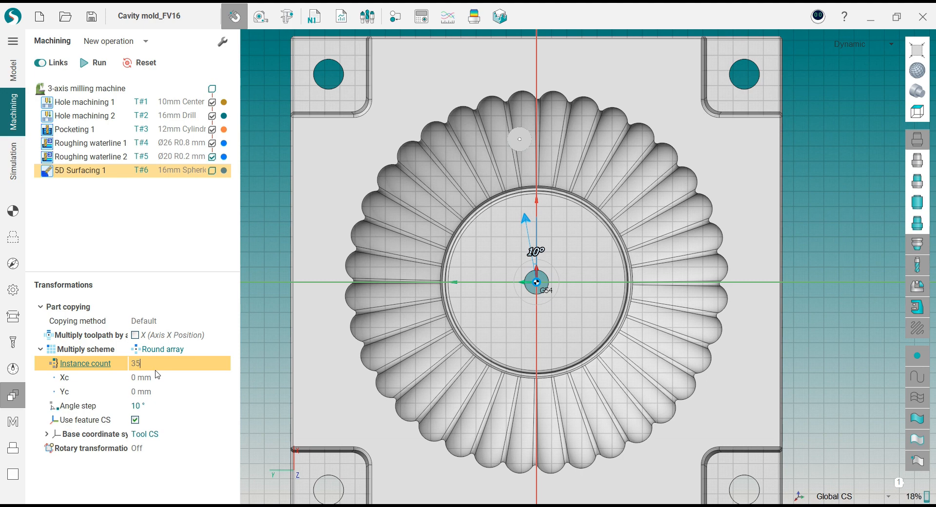
click(161, 378)
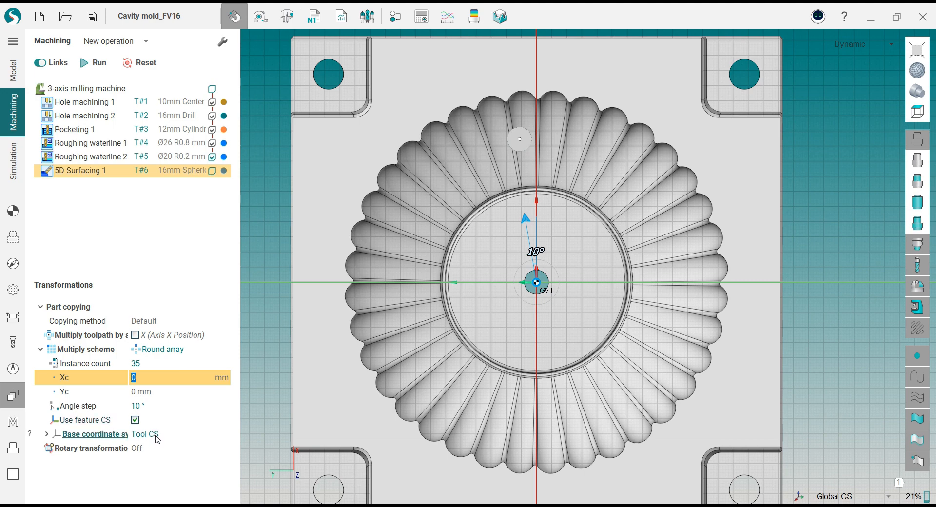
- Change the round array's instance count to 2
key(shift+Tab)
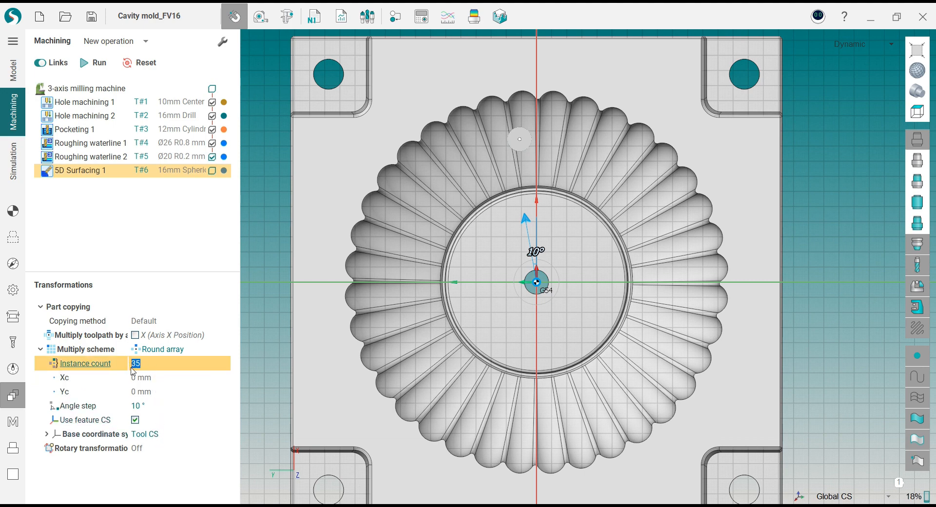
text(2)
key(Tab)
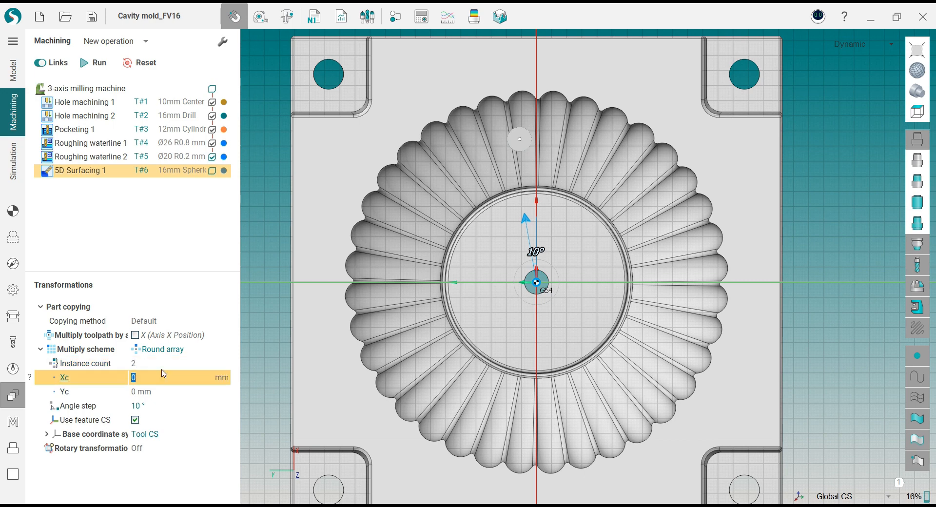
- Recalculate the 5D Surfacing toolpath and examine the round array's copied passes across the neighboring flutes
key(shift+Tab)
click(98, 63)
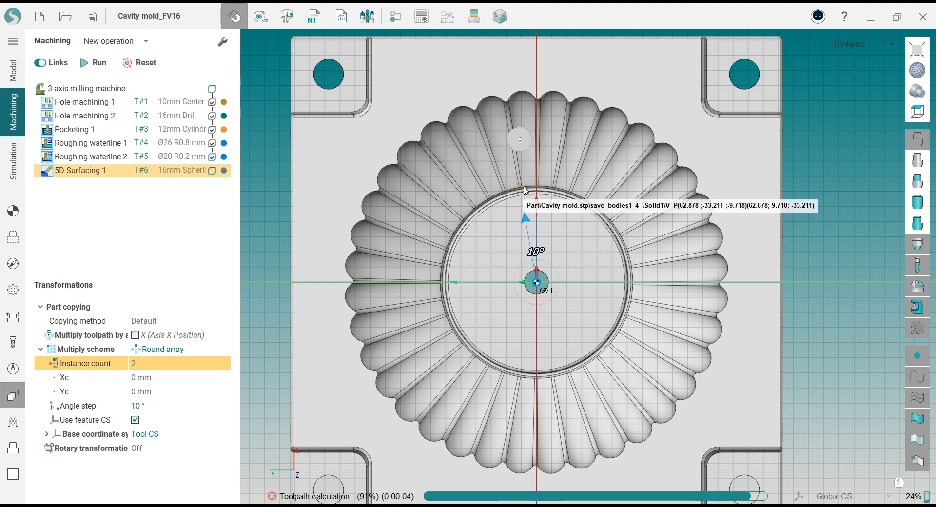
scroll(507, 119, up, 2)
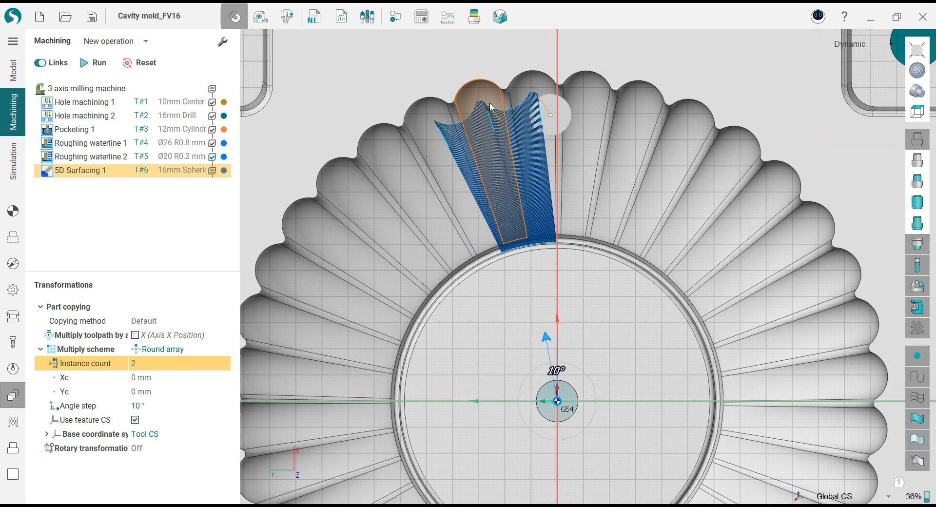
scroll(491, 107, up, 5)
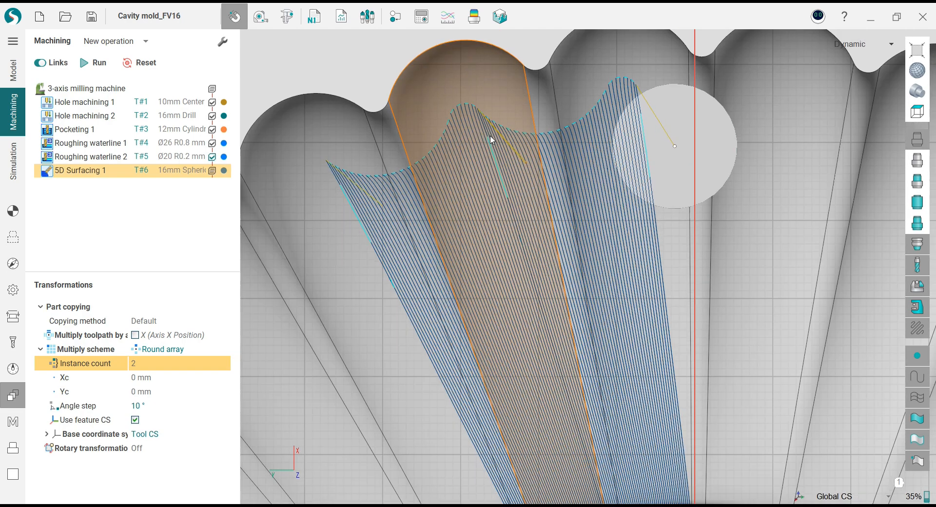
scroll(491, 140, down, 5)
middle_drag(491, 140, 484, 64)
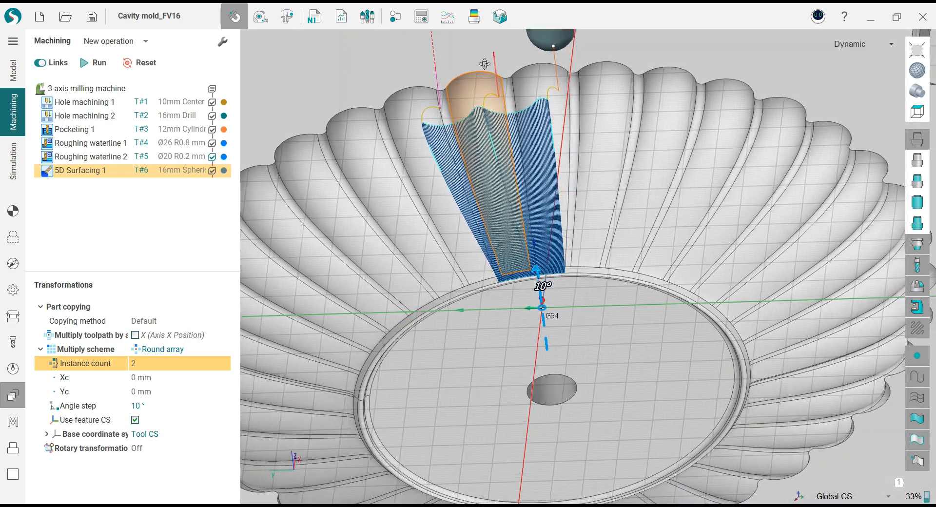
scroll(493, 129, up, 5)
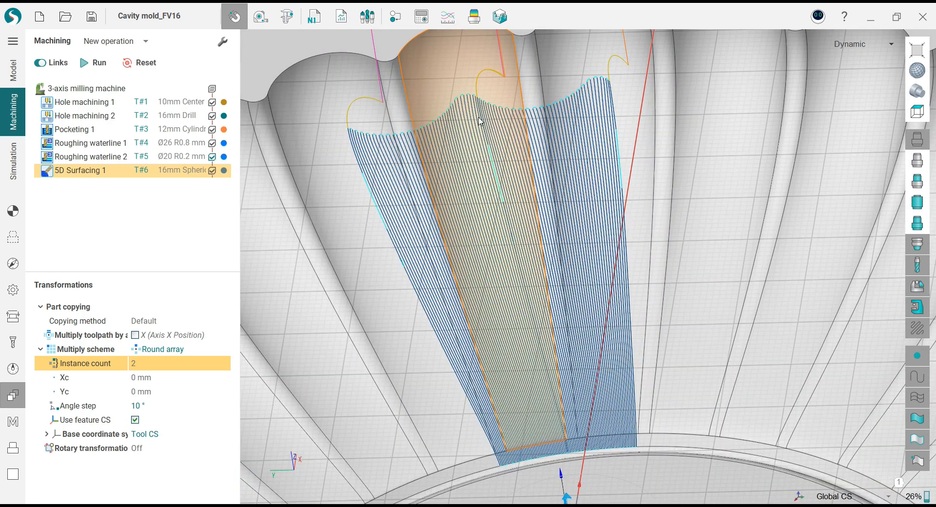
scroll(485, 111, down, 8)
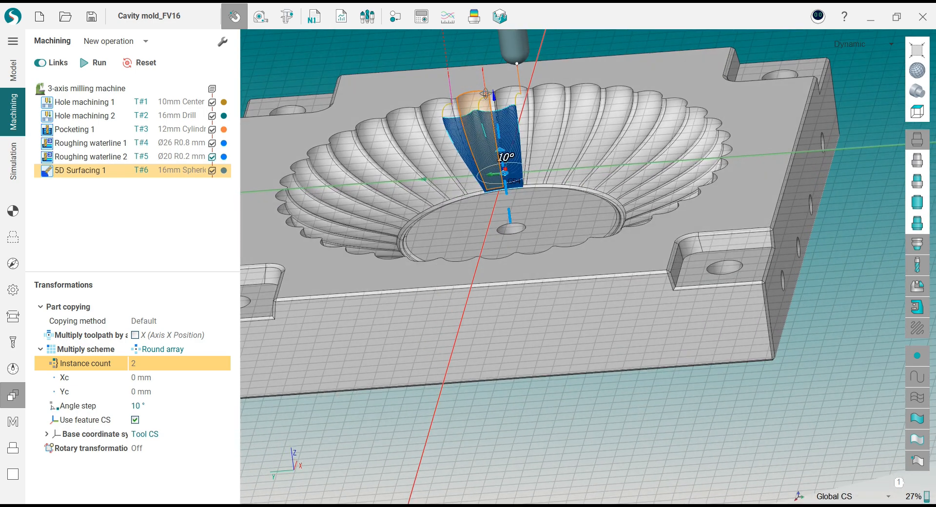
middle_drag(485, 93, 500, 186)
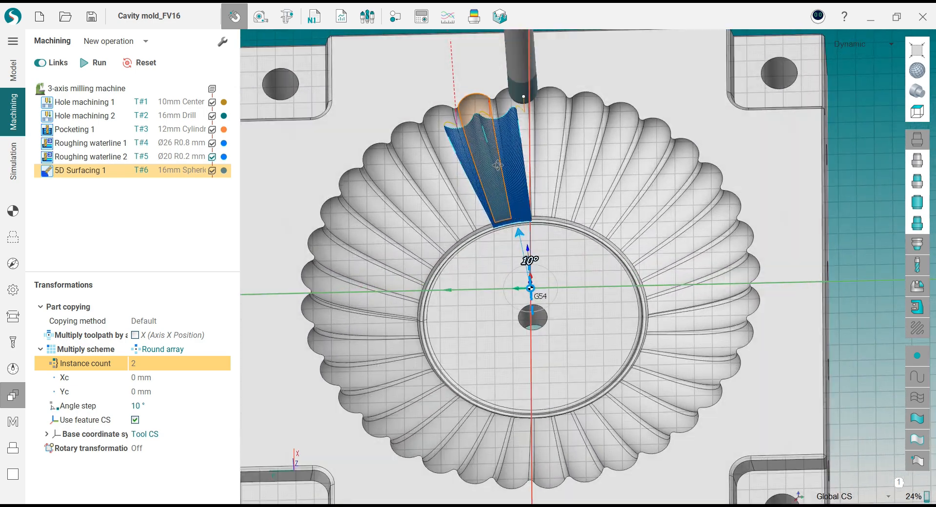
scroll(500, 186, up, 2)
scroll(500, 186, down, 4)
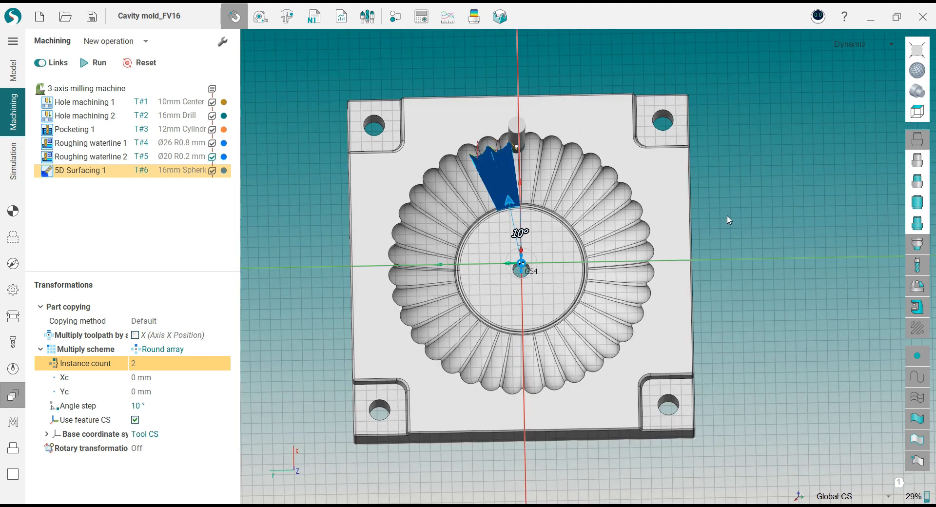
- Set the round array's instance count to 35 and check the toolpath's coverage around the upper flutes
double_click(728, 220)
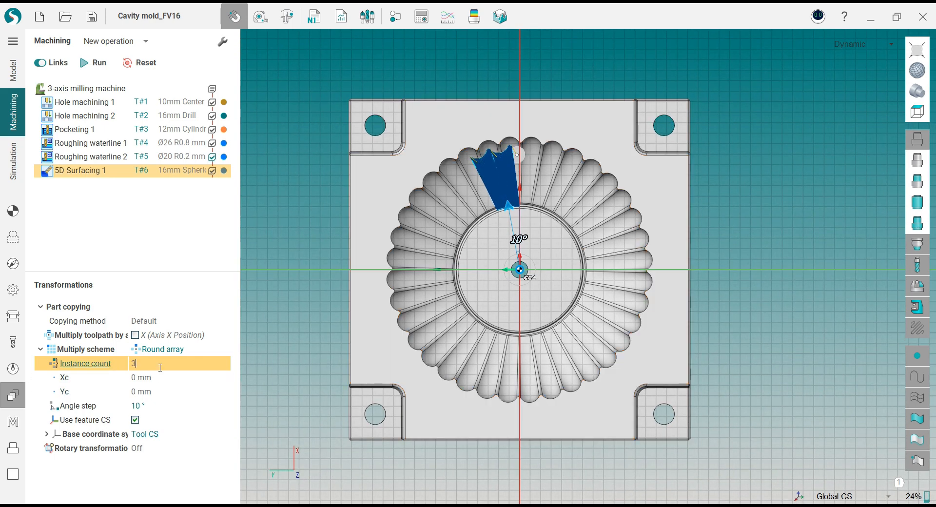
key(Return)
scroll(530, 154, up, 5)
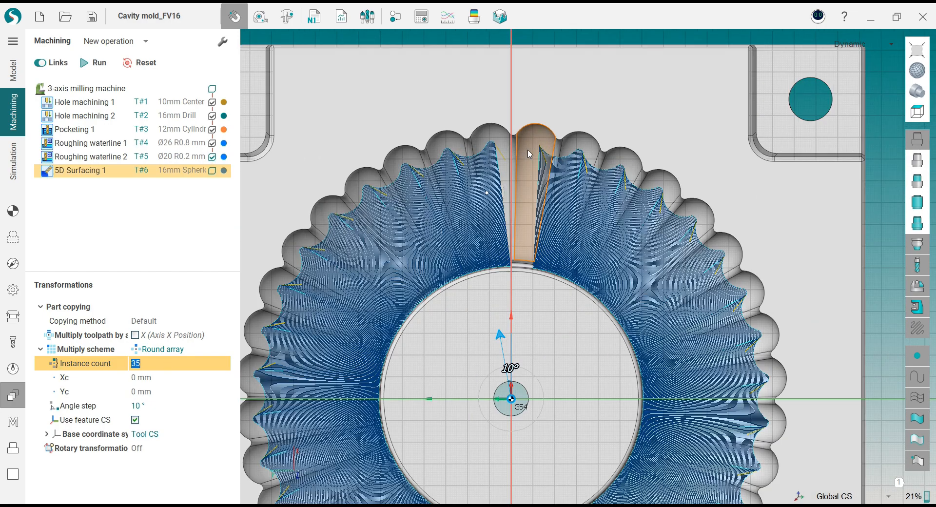
scroll(530, 154, up, 1)
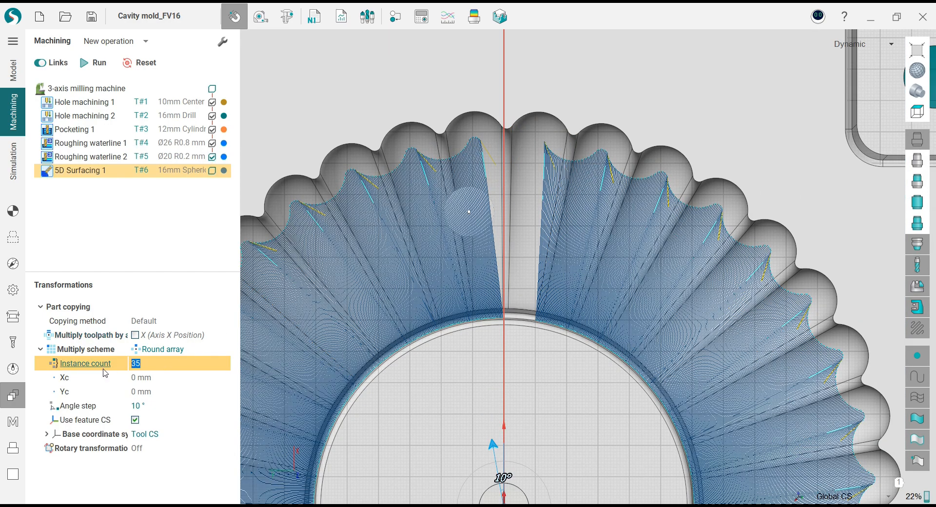
- Set the round array's instance count to 36 and recalculate the 5D Surfacing toolpath
text(36)
key(Return)
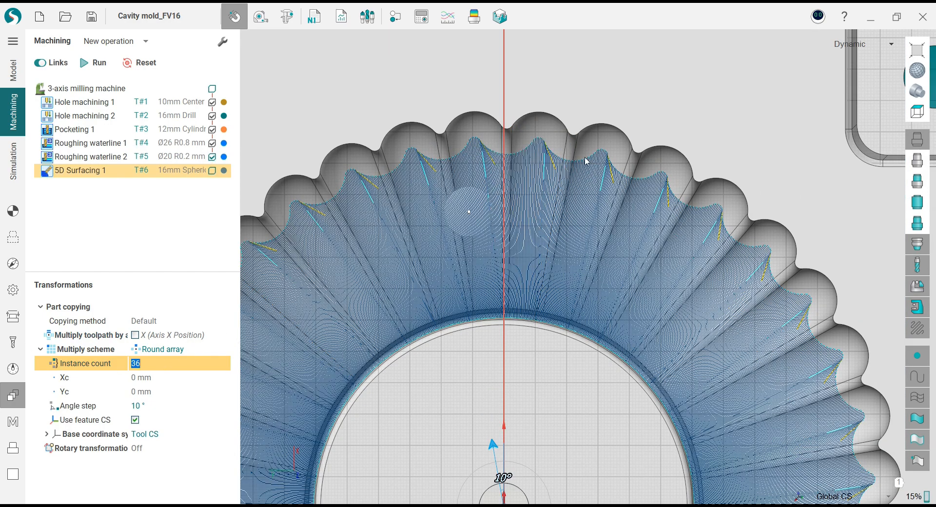
scroll(585, 158, down, 6)
middle_drag(535, 227, 542, 189)
click(98, 63)
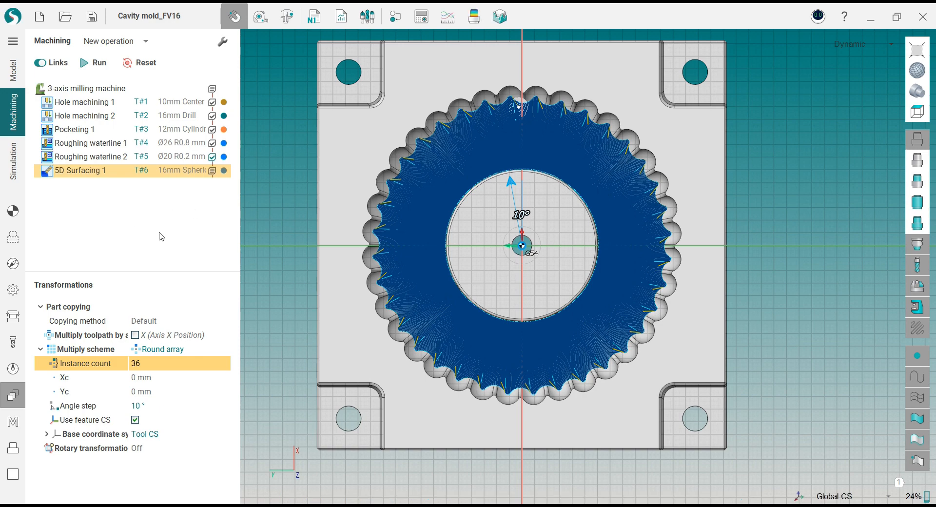
- Examine the arrayed 5D Surfacing toolpath, including its approach and retract moves above each flute, from several angles
click(19, 172)
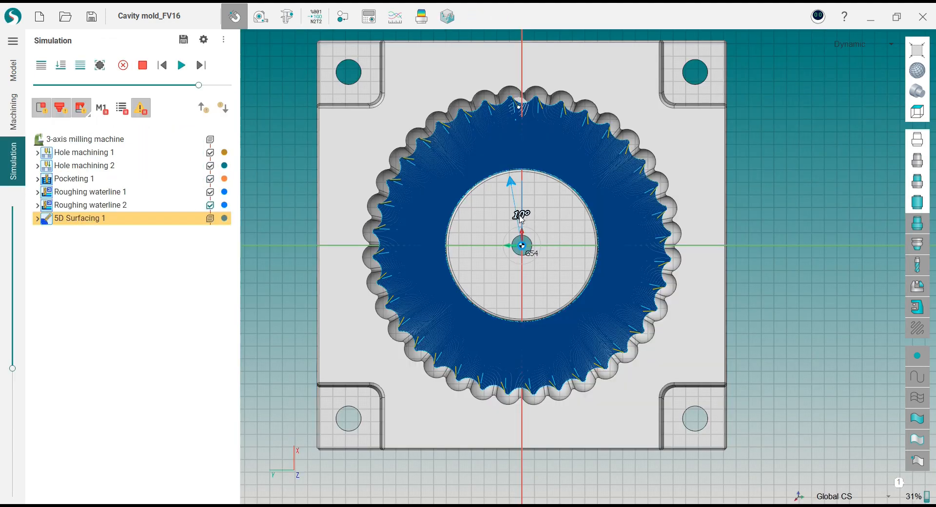
click(14, 111)
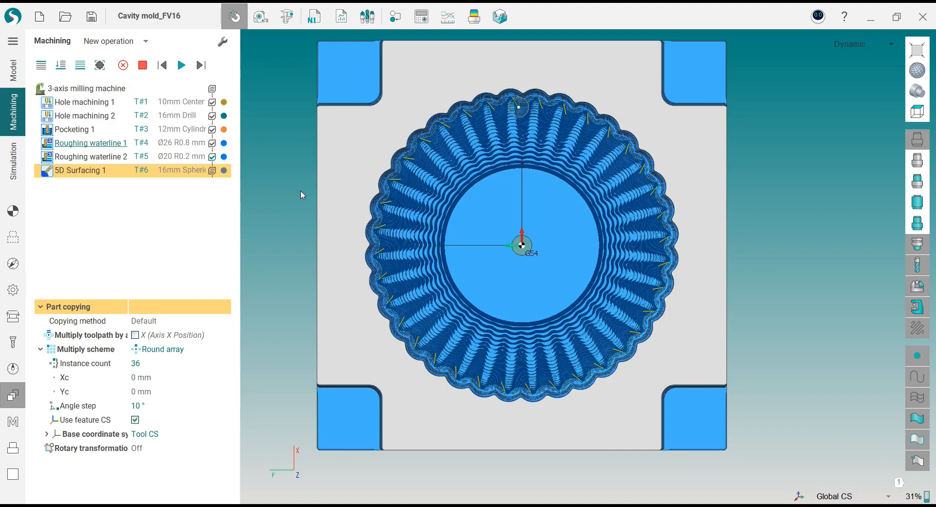
click(13, 210)
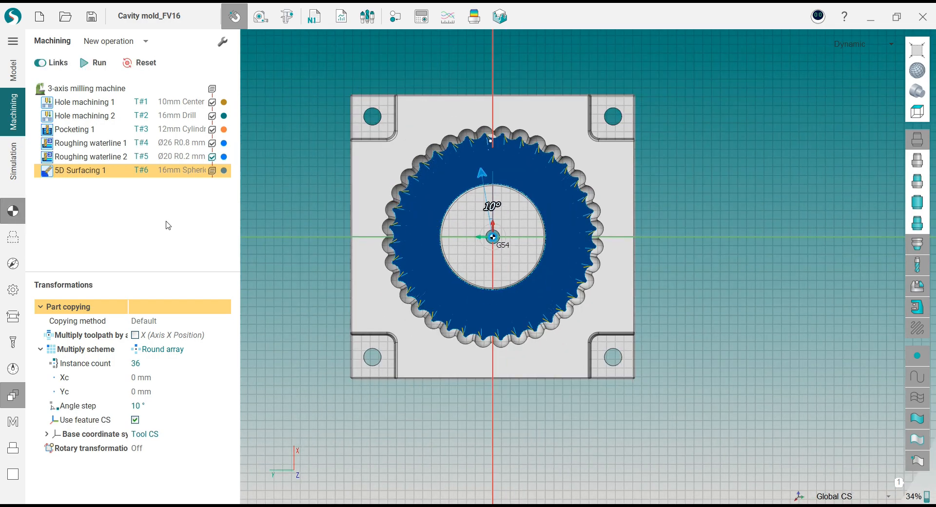
middle_drag(447, 221, 409, 126)
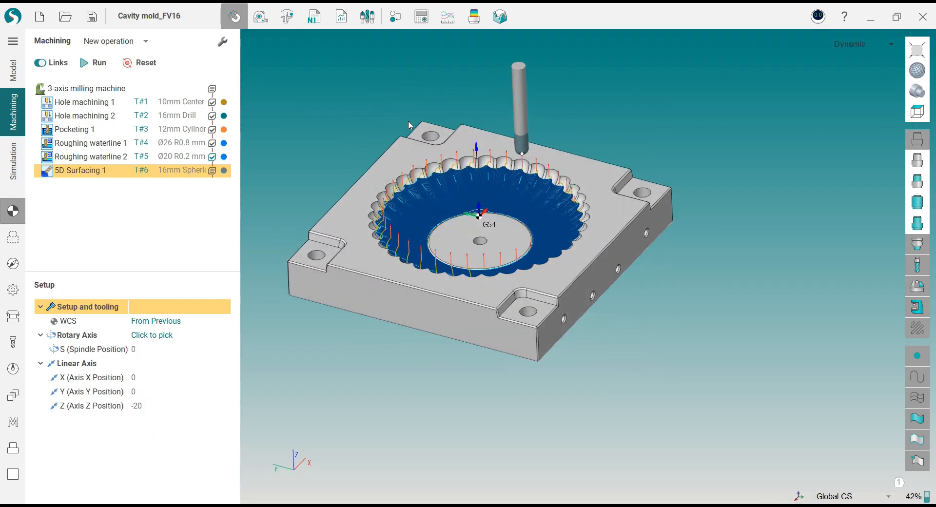
scroll(473, 182, up, 2)
scroll(474, 182, up, 6)
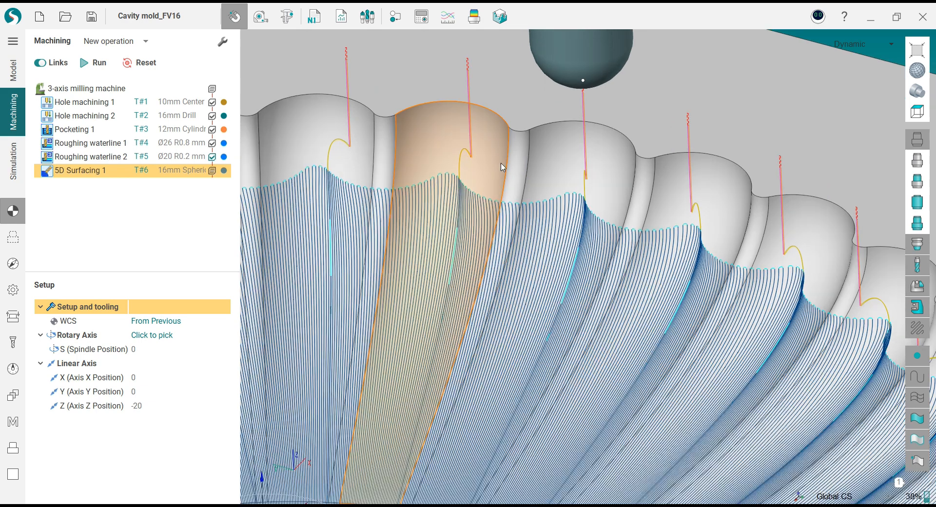
middle_drag(467, 179, 469, 87)
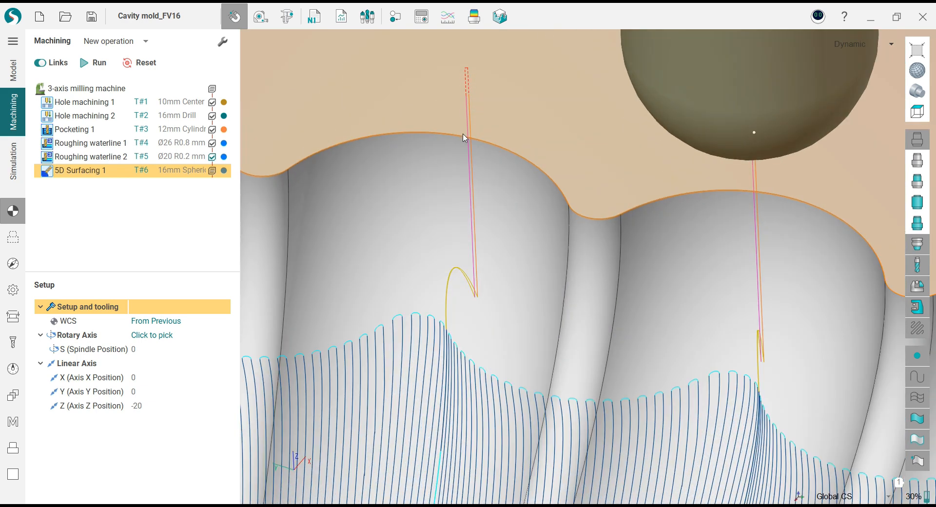
scroll(463, 135, down, 5)
scroll(560, 115, down, 4)
scroll(568, 185, down, 5)
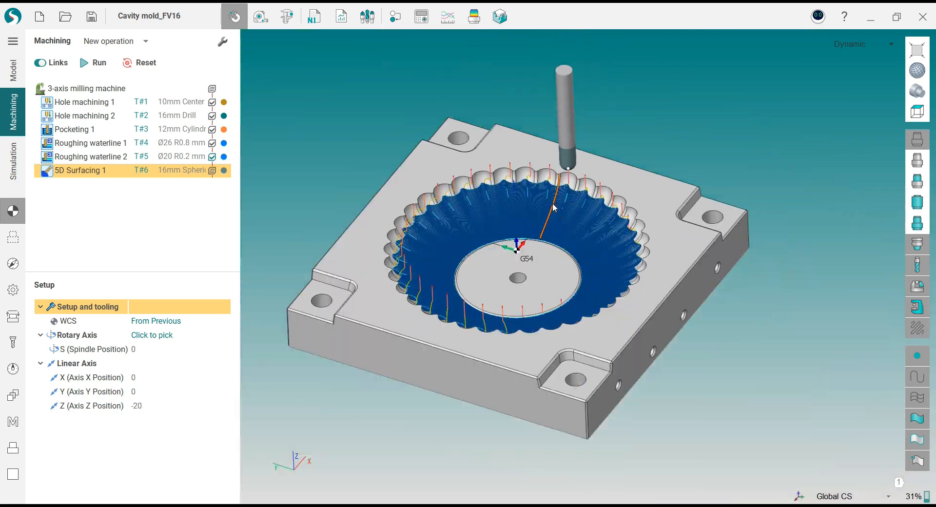
middle_drag(553, 208, 536, 183)
scroll(391, 186, up, 2)
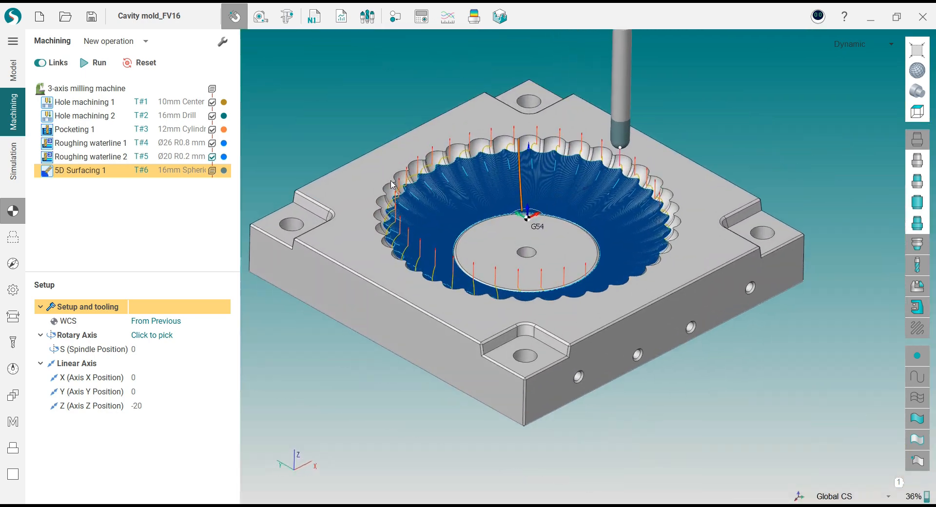
- Run the machining simulation of the 5D Surfacing operation from its start at a reduced playback speed
click(13, 161)
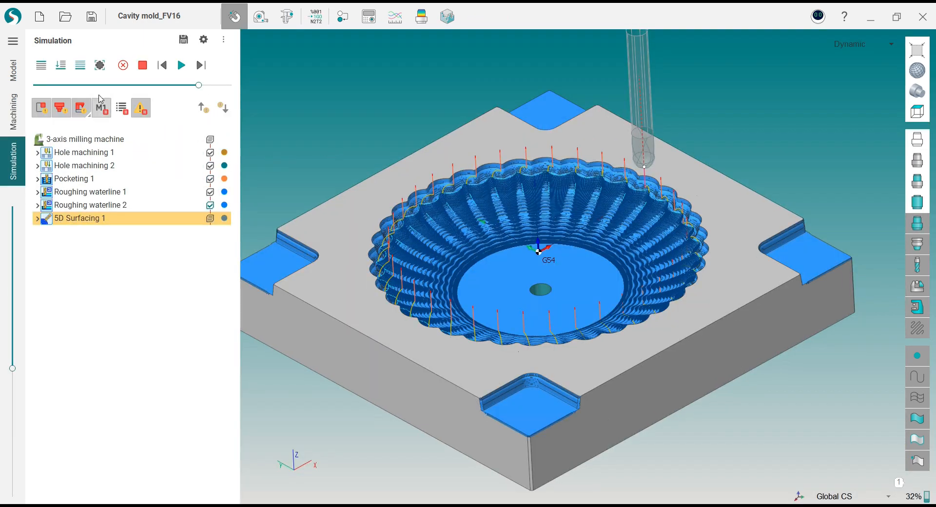
click(61, 65)
click(127, 85)
click(182, 65)
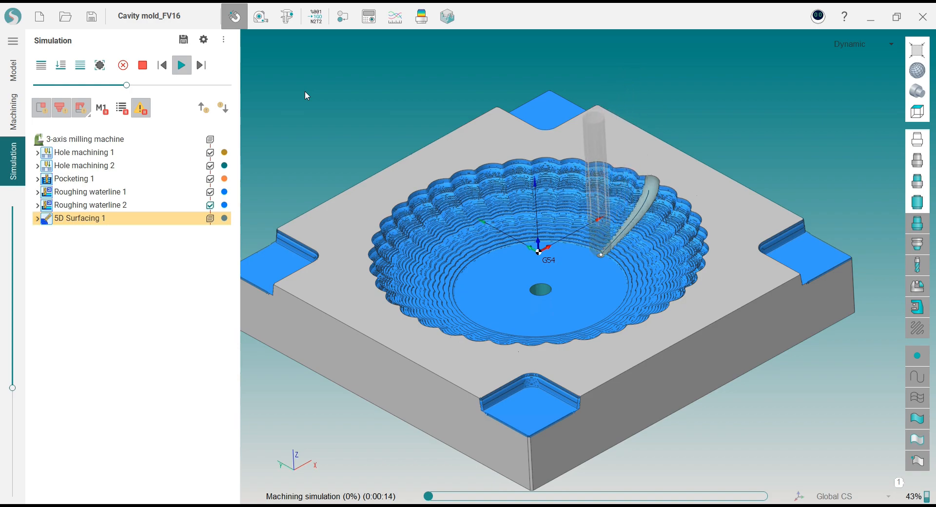
- Watch the ball-end tool finish the first flutes in the simulation and raise the playback speed
scroll(567, 266, up, 6)
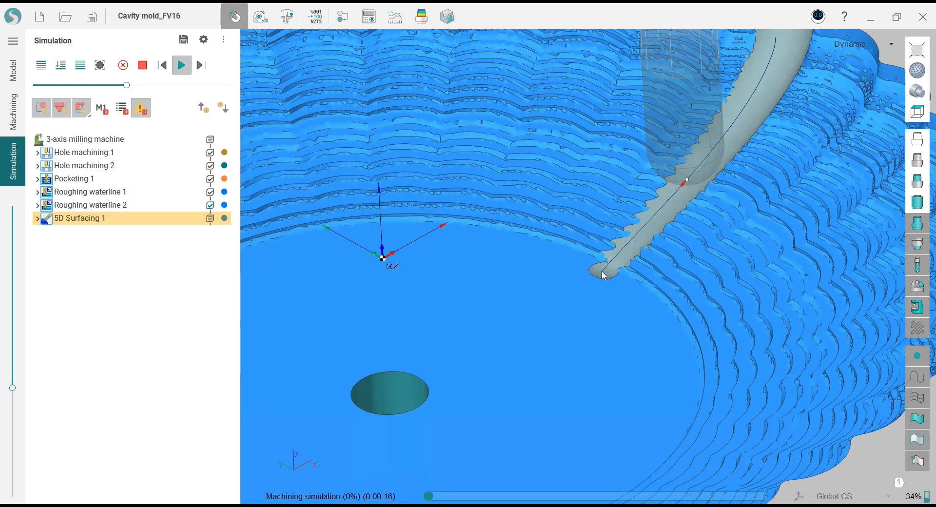
middle_drag(566, 266, 647, 270)
scroll(648, 268, down, 6)
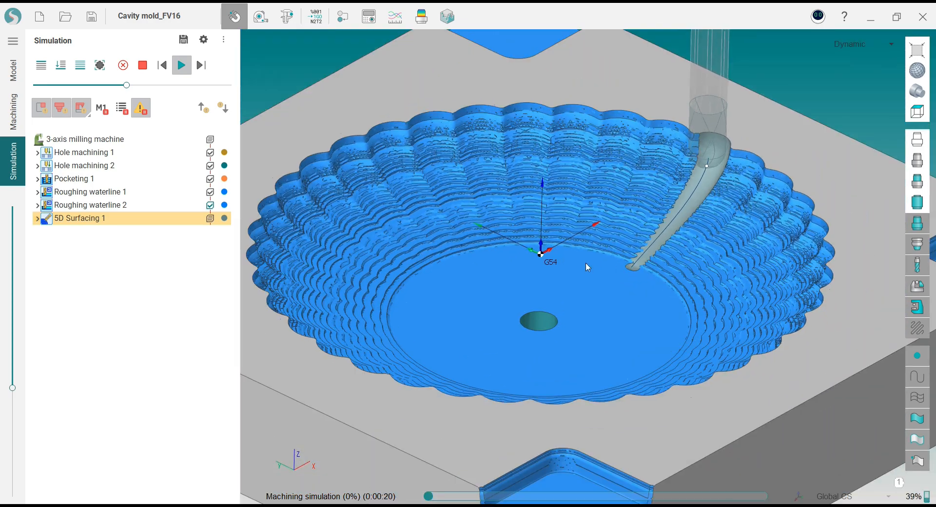
scroll(570, 273, up, 1)
middle_drag(564, 274, 560, 280)
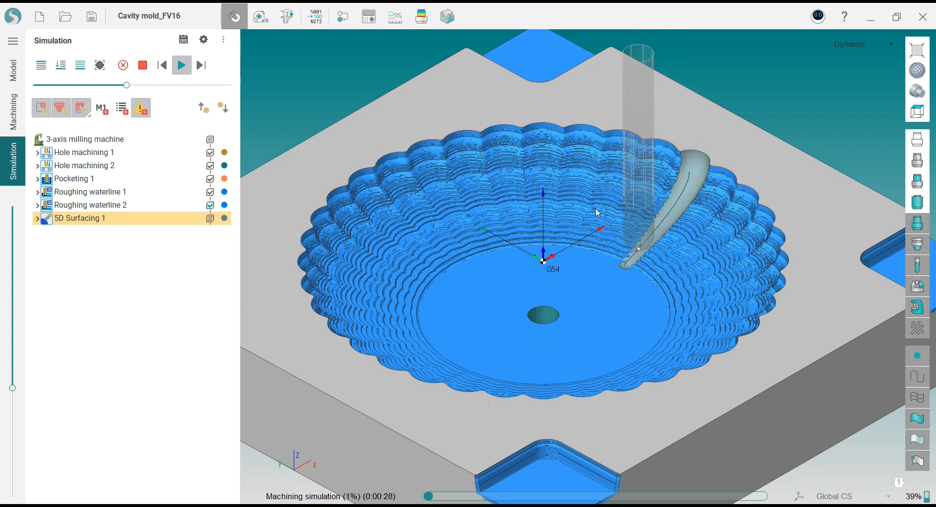
scroll(595, 209, down, 3)
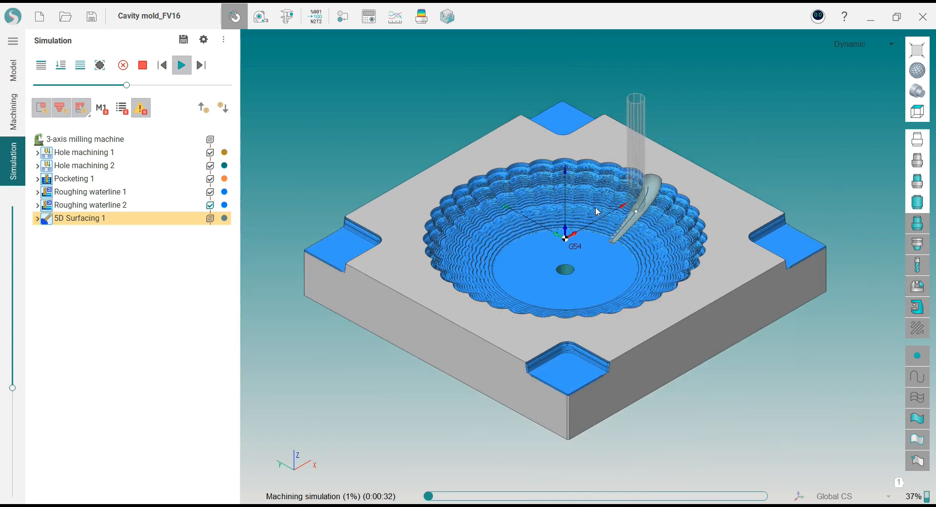
scroll(598, 212, up, 2)
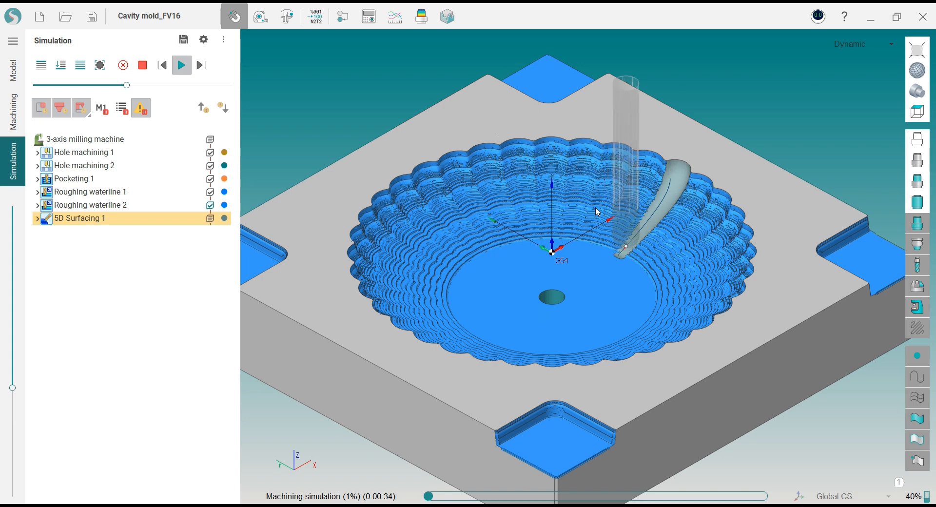
drag(126, 85, 165, 86)
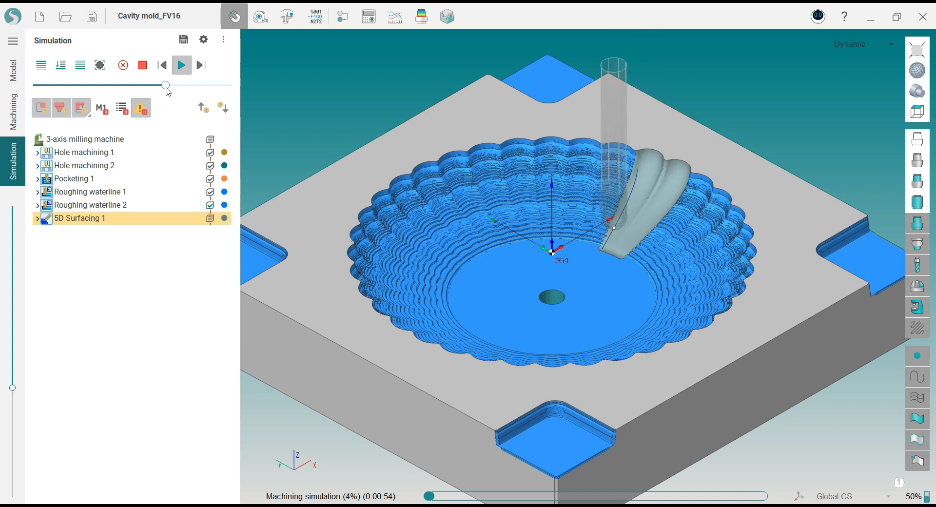
- Return to the machining operations and examine the lower end of the toolpath along the cavity floor's fillet
click(9, 129)
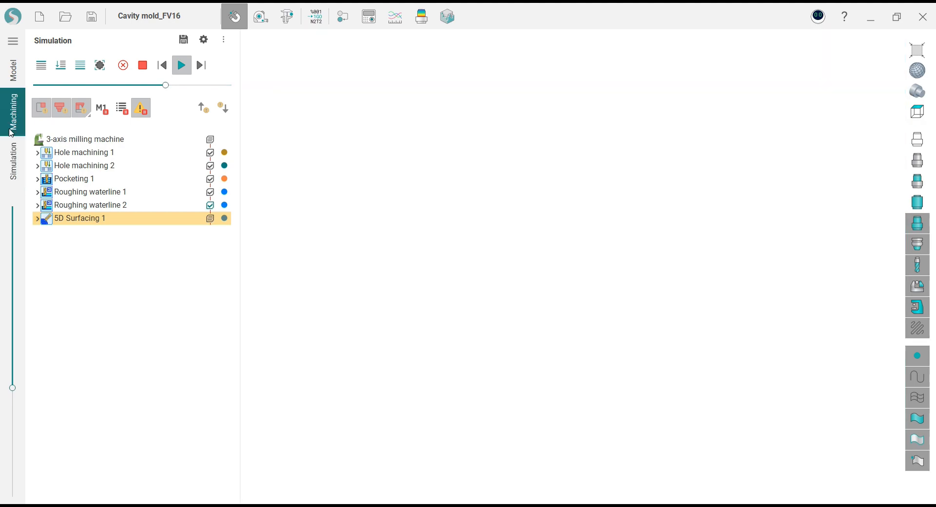
mouse_move(518, 218)
middle_down()
mouse_move(492, 216)
mouse_move(517, 246)
mouse_move(555, 152)
mouse_move(558, 171)
mouse_move(524, 191)
mouse_move(522, 232)
middle_up()
scroll(517, 217, down, 1)
scroll(549, 167, down, 1)
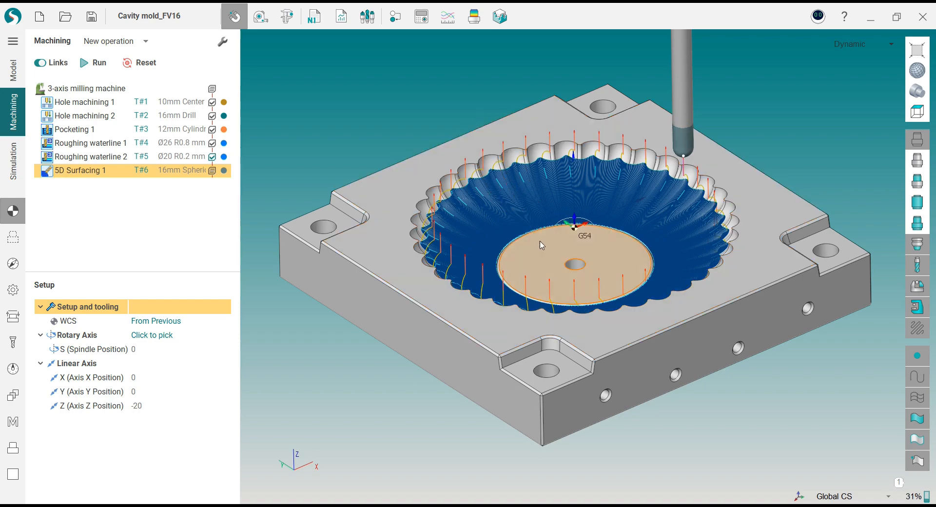
scroll(507, 269, up, 6)
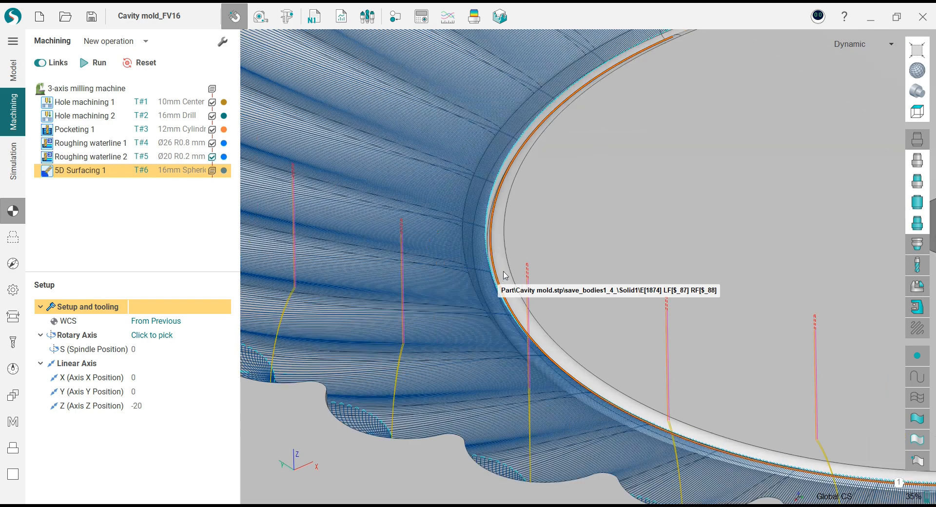
mouse_move(505, 275)
middle_down()
mouse_move(508, 319)
mouse_move(506, 258)
middle_up()
scroll(505, 258, down, 6)
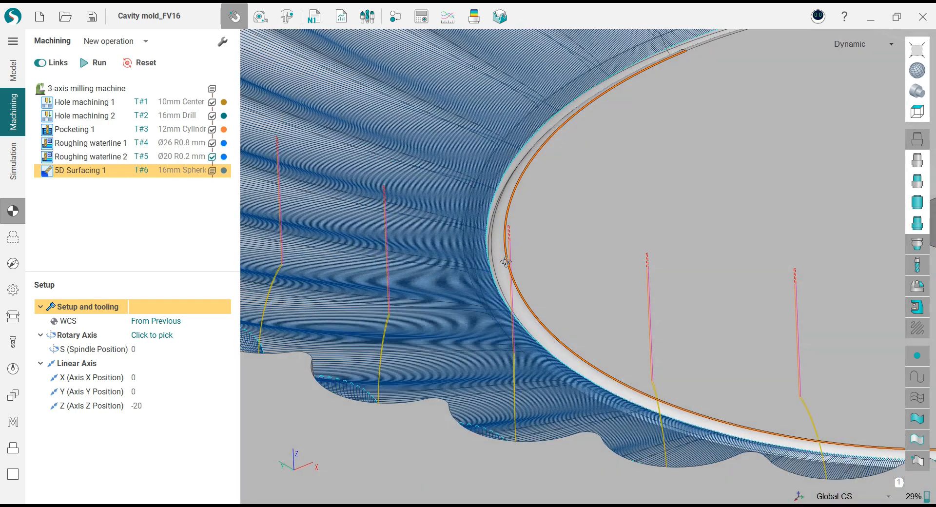
scroll(479, 274, down, 5)
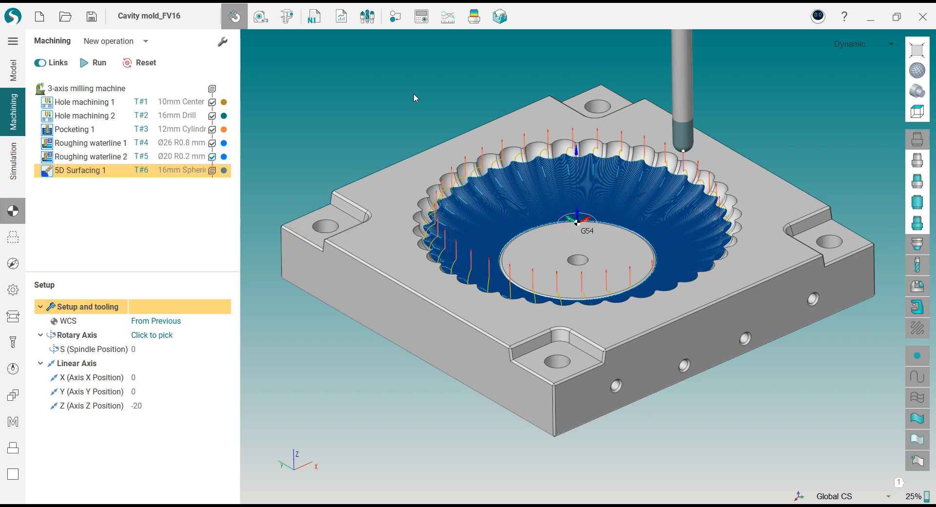
- Add a Flat land operation from the 3D entry group and remove the current part from its job assignment
click(145, 41)
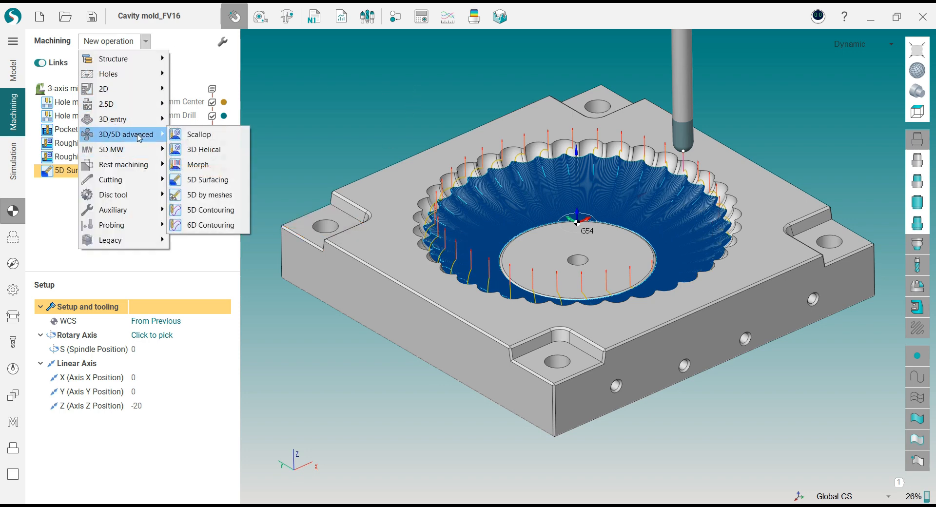
mouse_move(143, 120)
click(220, 195)
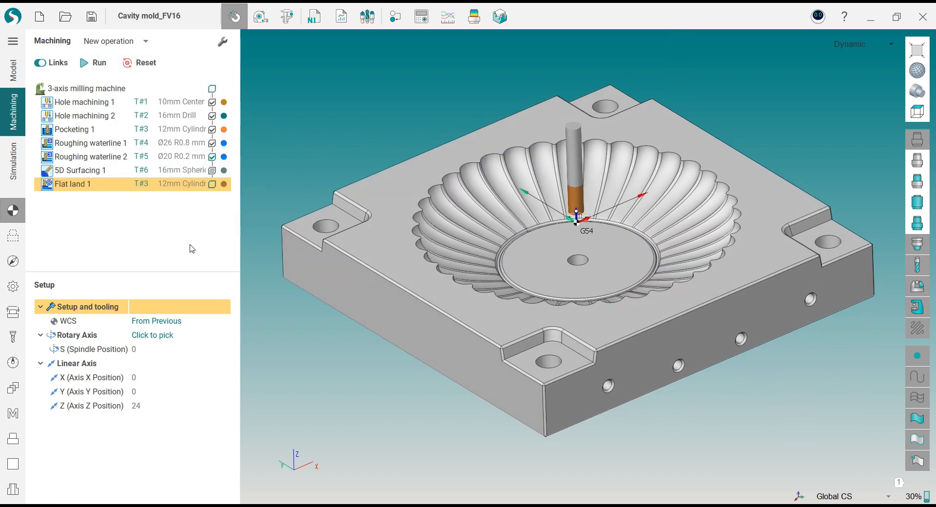
click(19, 244)
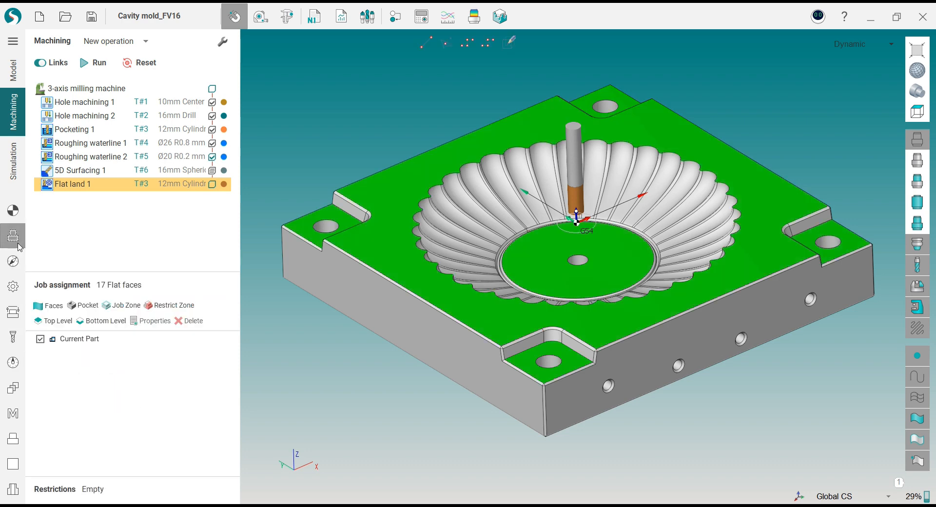
click(74, 339)
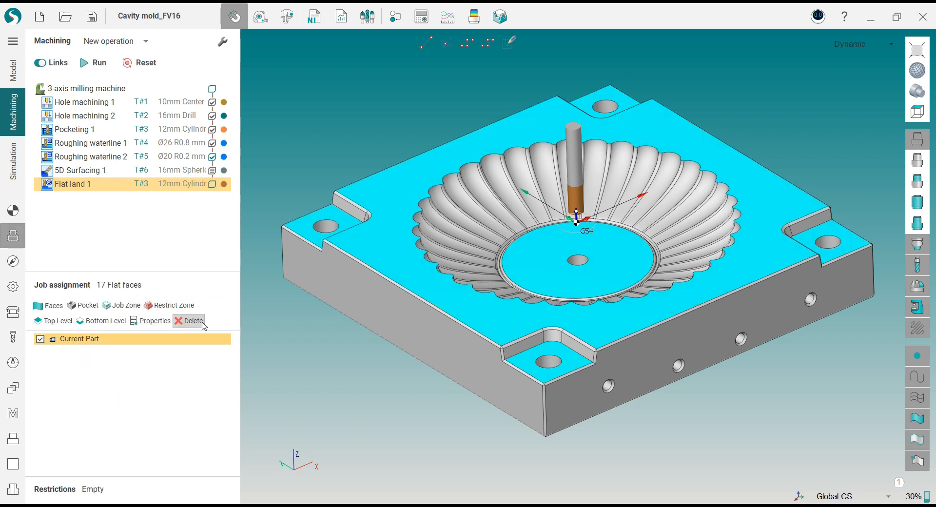
click(198, 321)
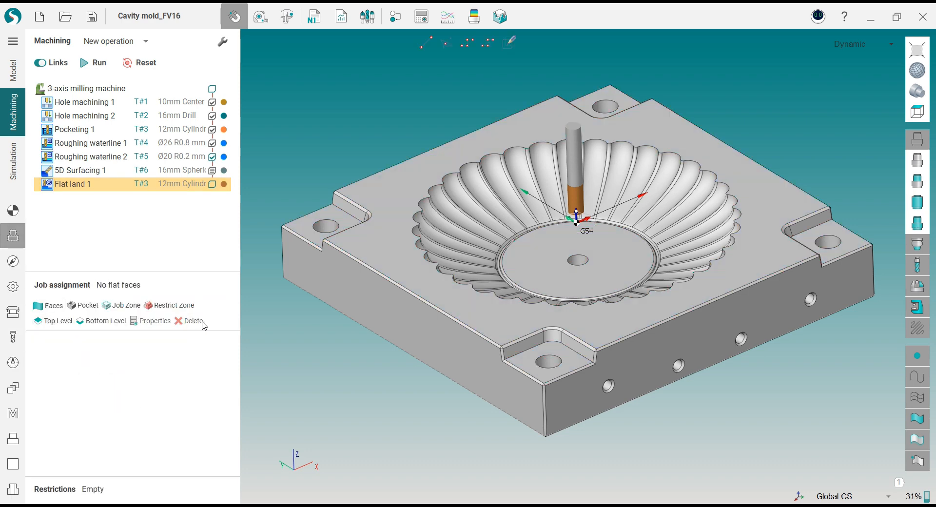
- Assign the flat faces of the four corner pockets and the circular cavity floor to the Flat land operation
click(342, 226)
click(610, 104)
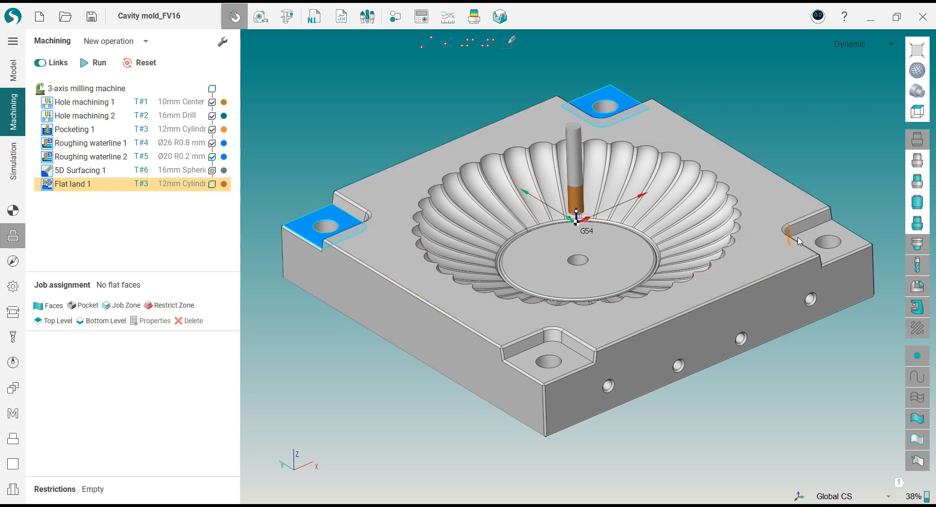
click(831, 241)
click(565, 367)
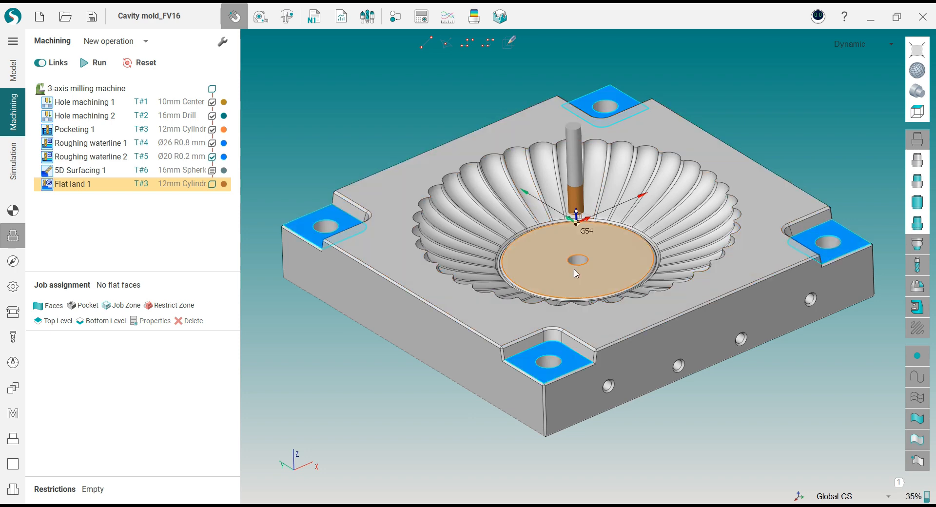
click(575, 287)
click(59, 310)
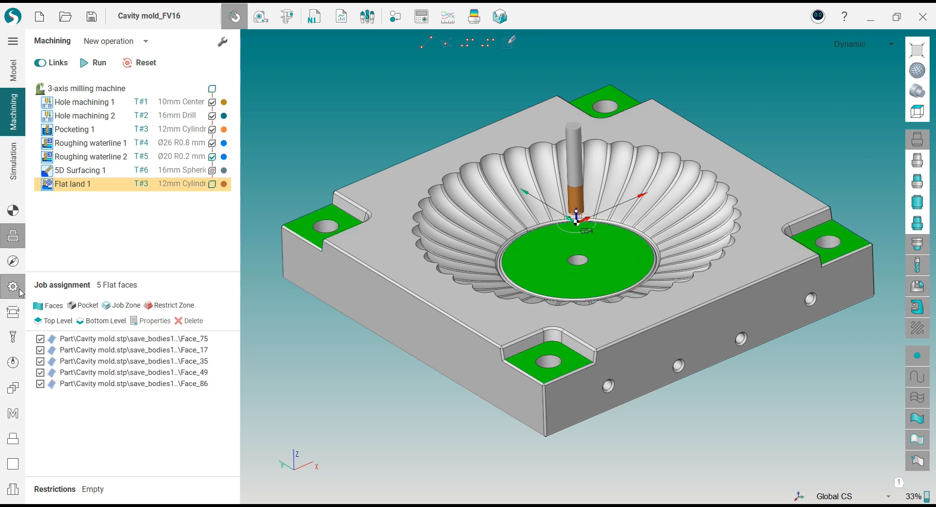
- Enable hole capping in the Flat land strategy and set it to 20 mm
click(14, 261)
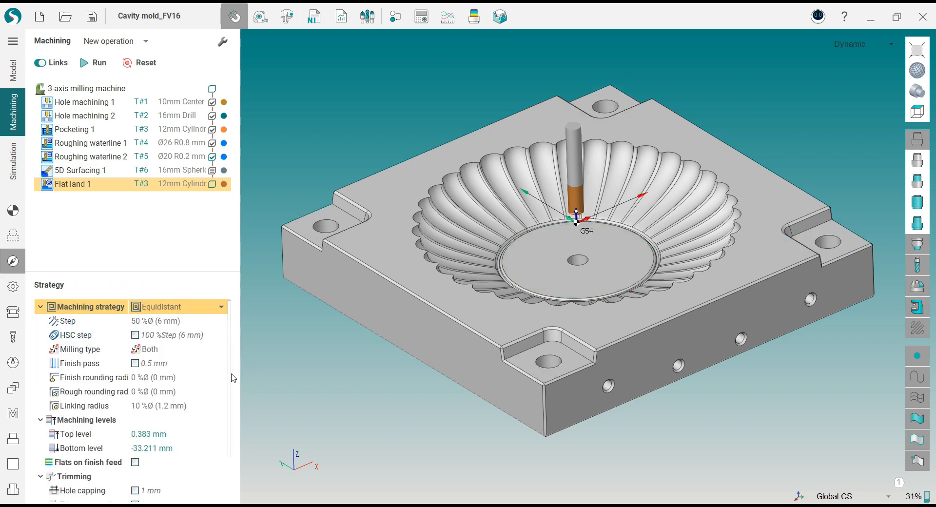
scroll(144, 438, down, 1)
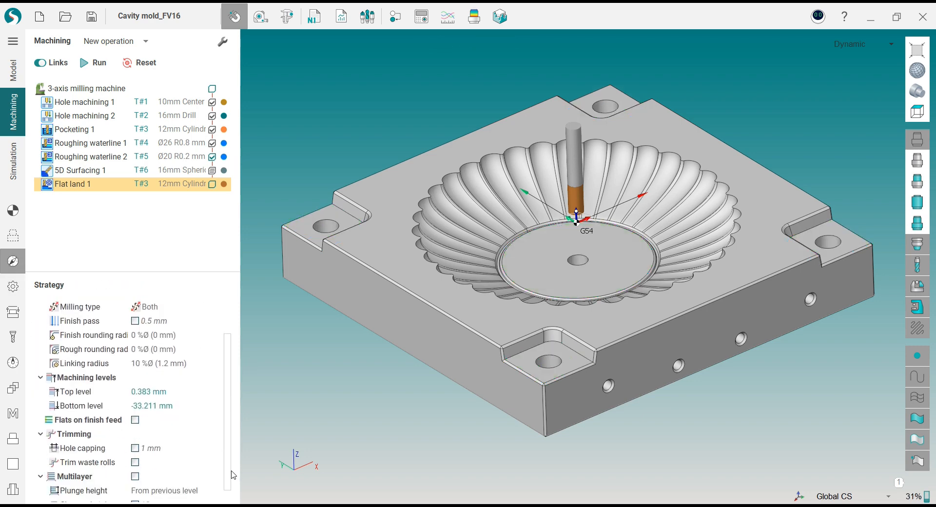
click(136, 448)
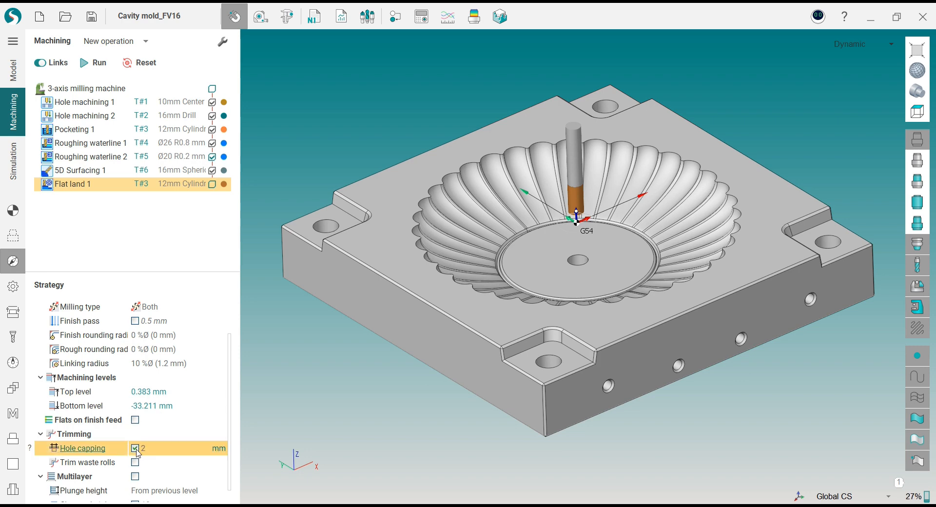
- Set the Flat land operation's tolerance to 0.01 mm and enable fast calculation
click(13, 286)
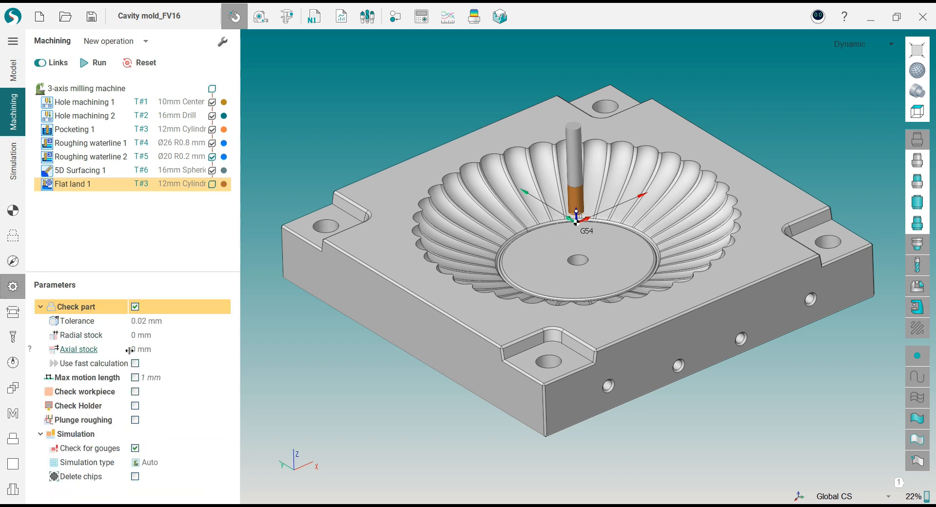
click(154, 322)
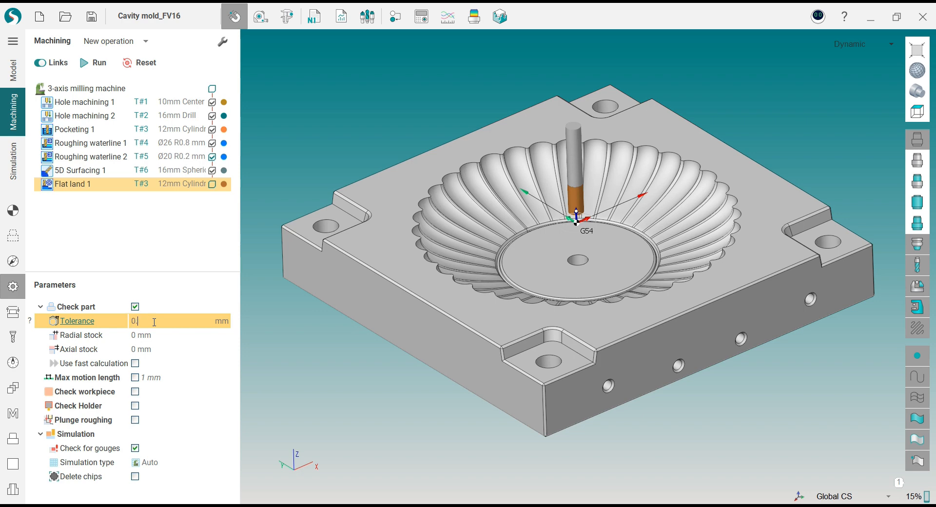
double_click(154, 321)
click(135, 363)
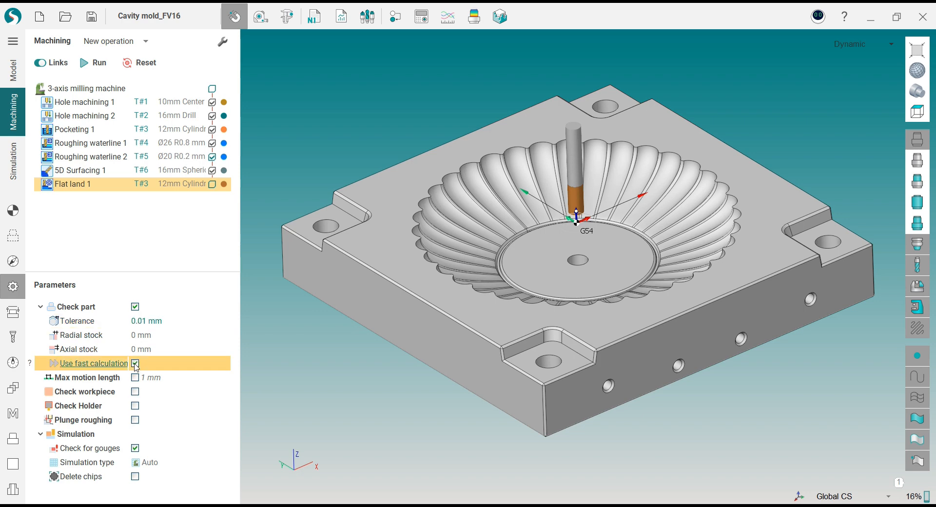
- Set the leads' safe distance to 10% of the tool diameter and calculate the Flat land toolpath
click(13, 312)
scroll(233, 417, down, 2)
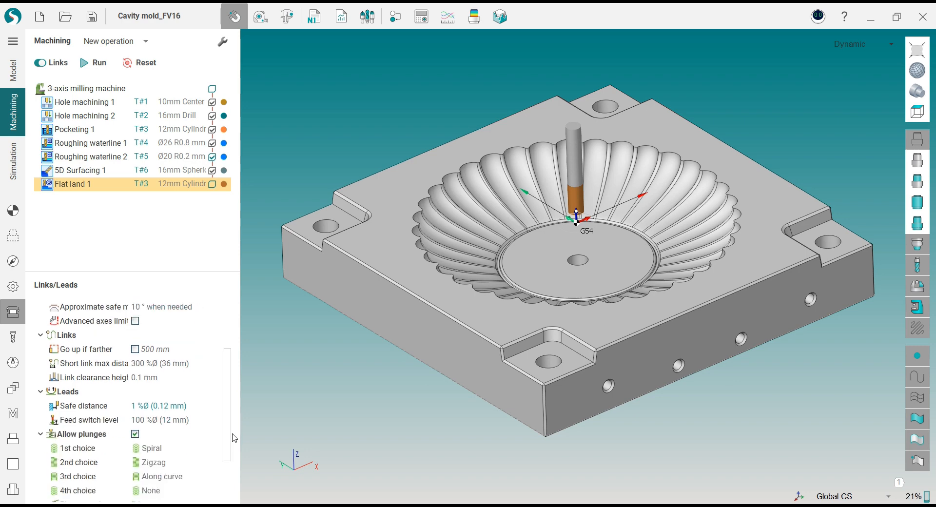
click(185, 405)
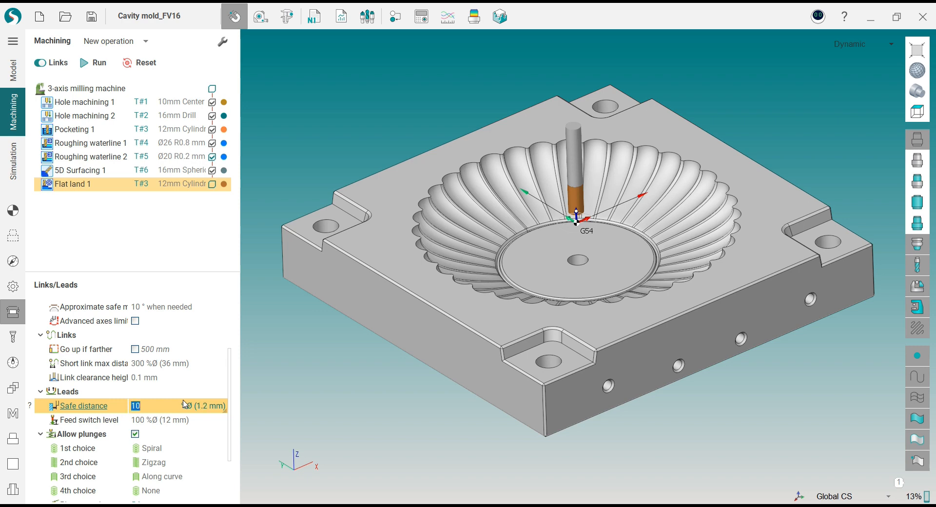
click(13, 210)
click(96, 63)
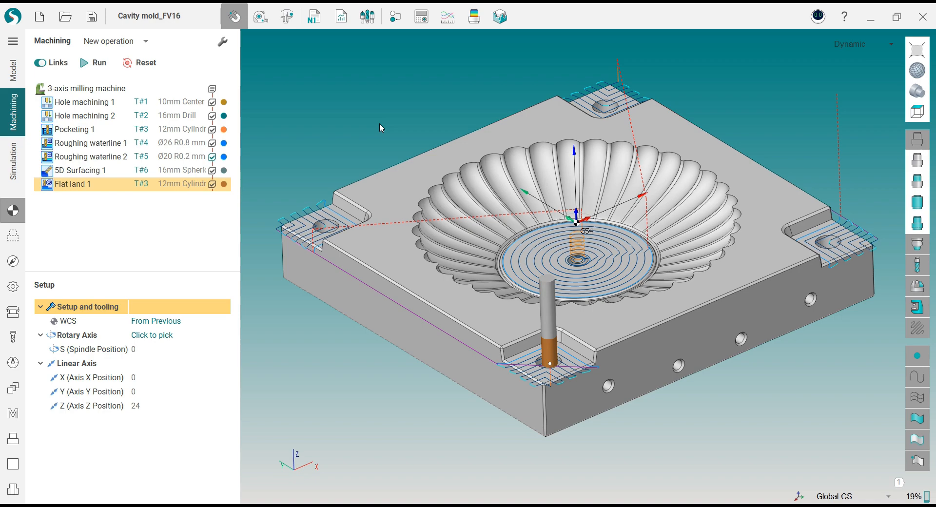
- Examine the Flat land toolpath on the cavity floor, including its spiral plunge above the central hole
mouse_move(580, 249)
middle_down()
mouse_move(569, 196)
mouse_move(586, 216)
mouse_move(582, 263)
mouse_move(581, 251)
middle_up()
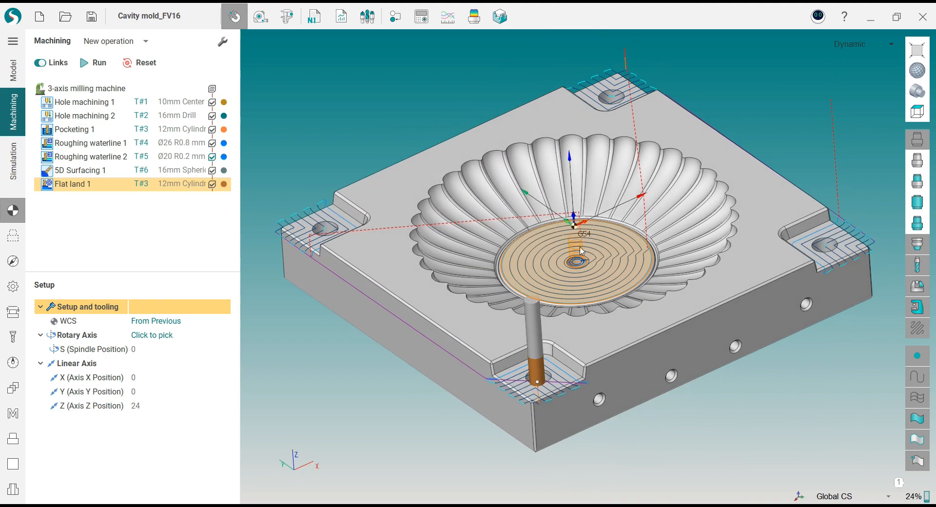
scroll(581, 251, up, 8)
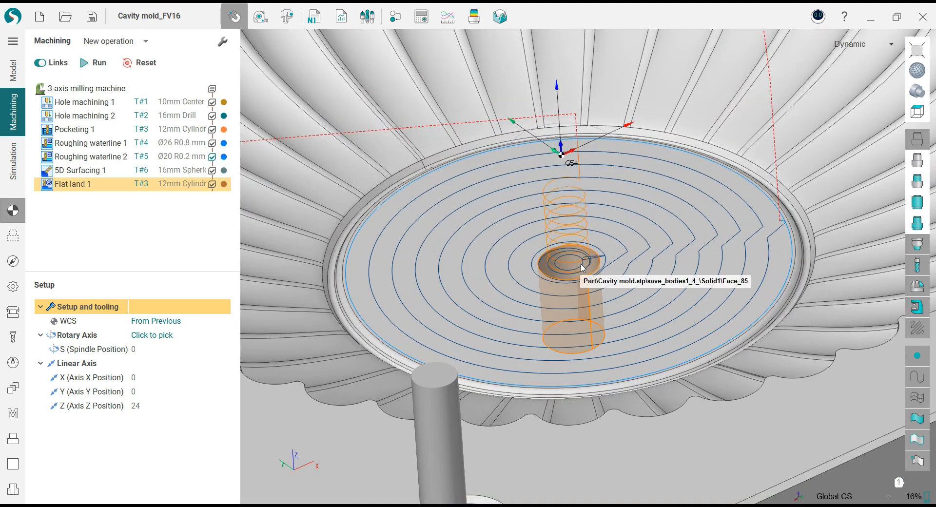
scroll(581, 267, down, 3)
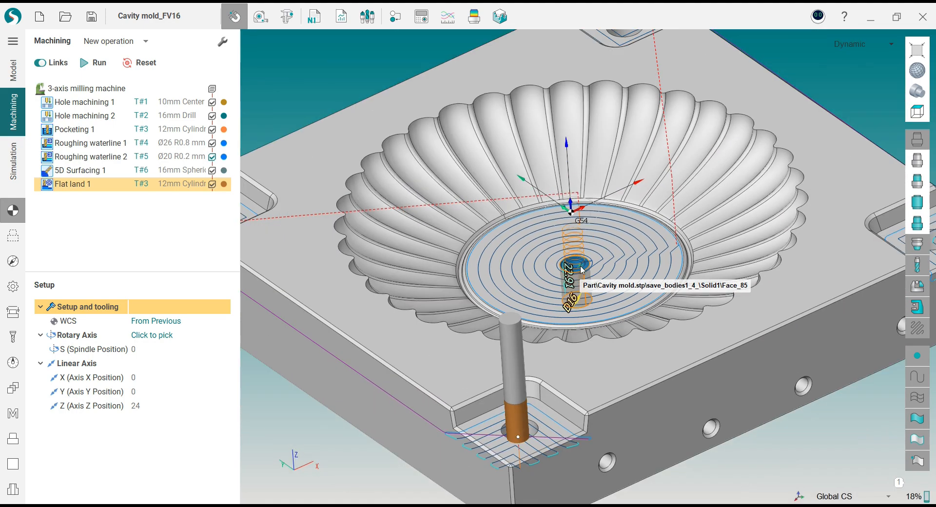
scroll(581, 268, down, 2)
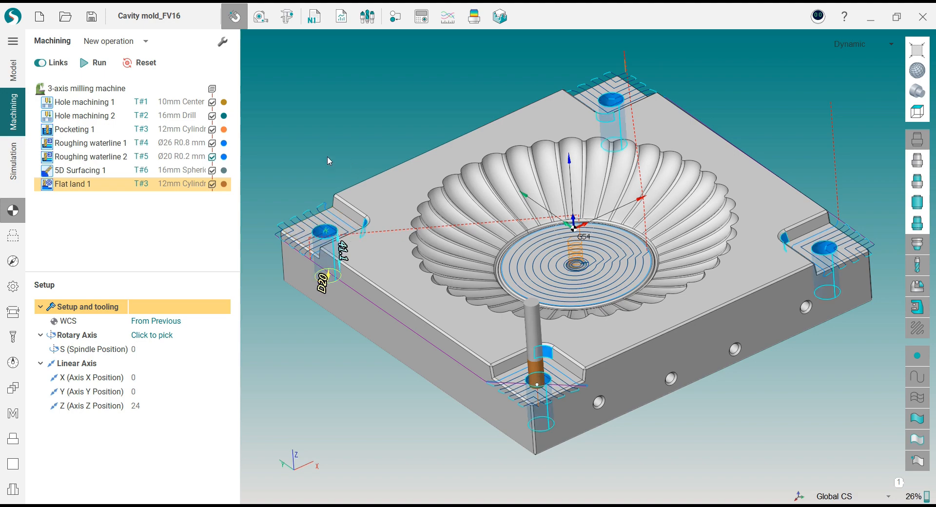
mouse_move(588, 241)
middle_down()
mouse_move(602, 347)
mouse_move(618, 219)
mouse_move(597, 227)
mouse_move(595, 189)
mouse_move(605, 247)
middle_up()
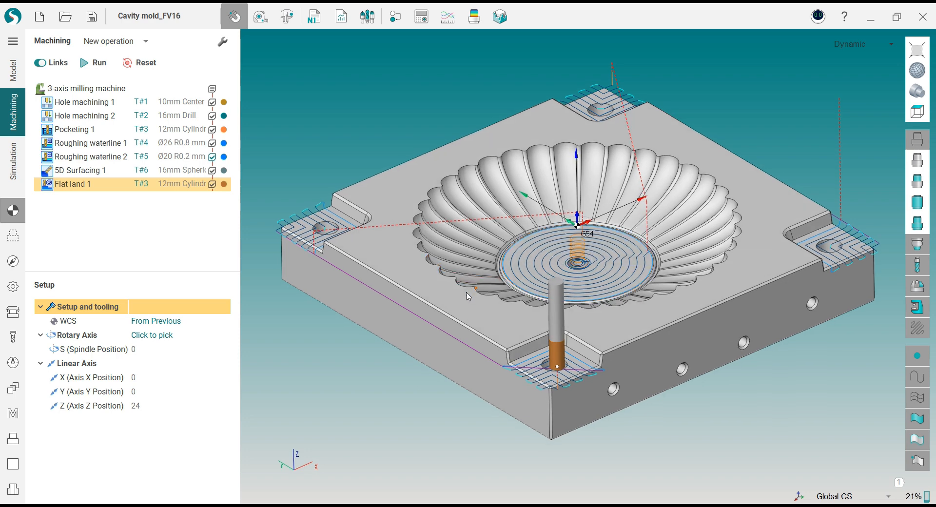
- Find and remove the cavity floor face from the Flat land job assignment, and recalculate the toolpath for the corner pockets
click(20, 242)
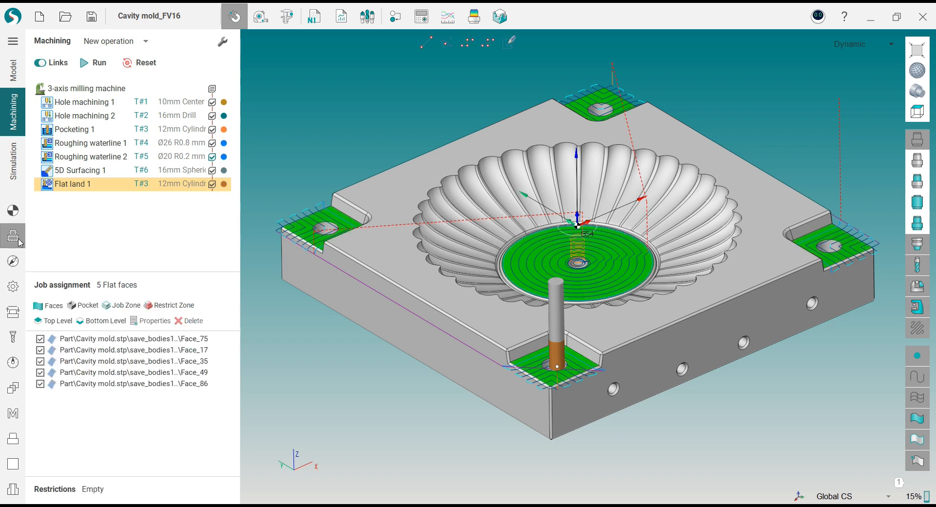
click(102, 343)
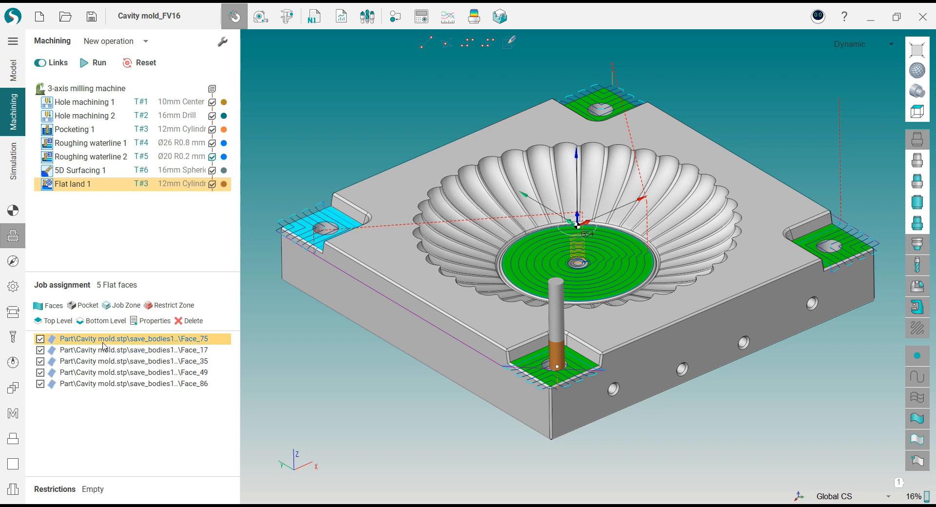
click(105, 350)
click(107, 362)
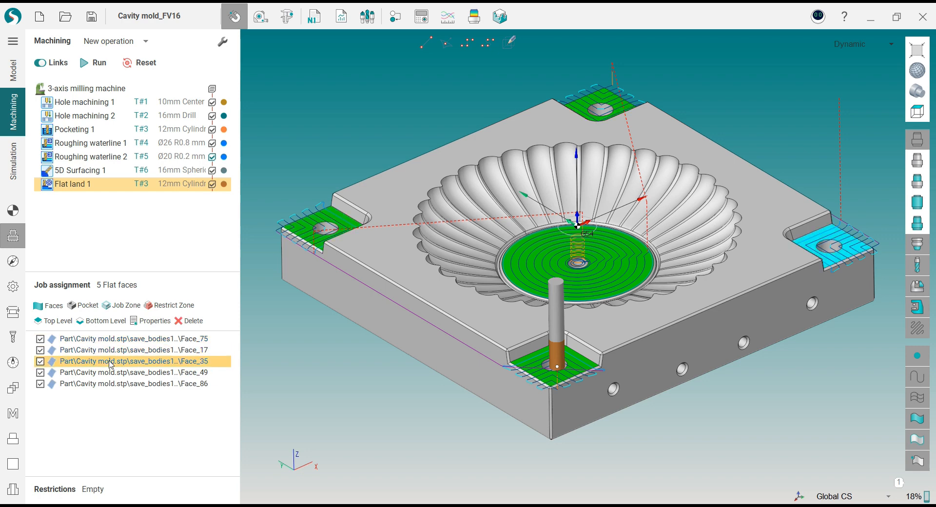
click(113, 373)
click(117, 384)
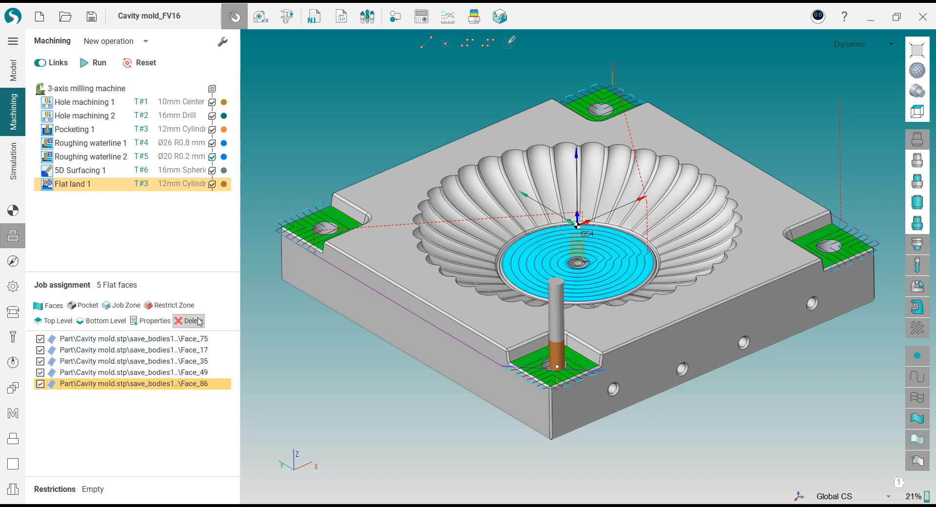
click(199, 320)
click(95, 63)
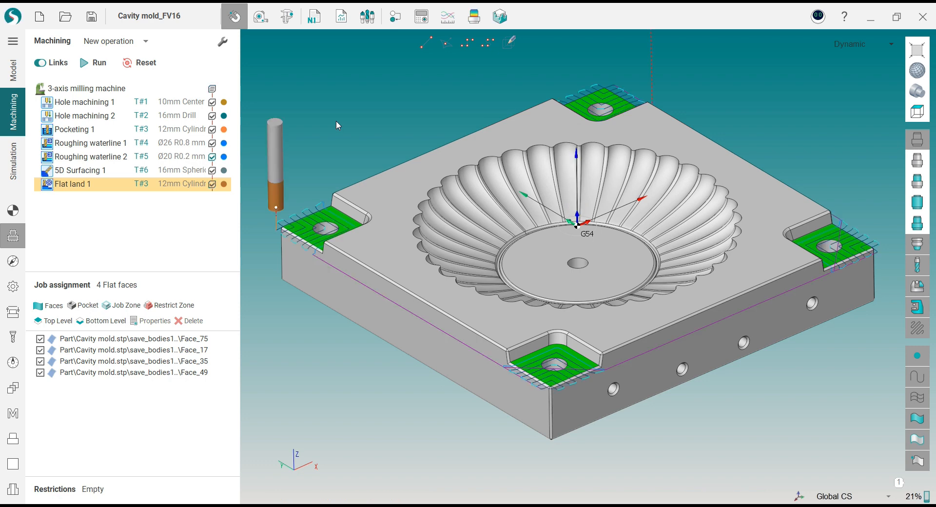
- Examine the recalculated passes and links at the four corner pockets from above and from an angled view
scroll(335, 121, up, 2)
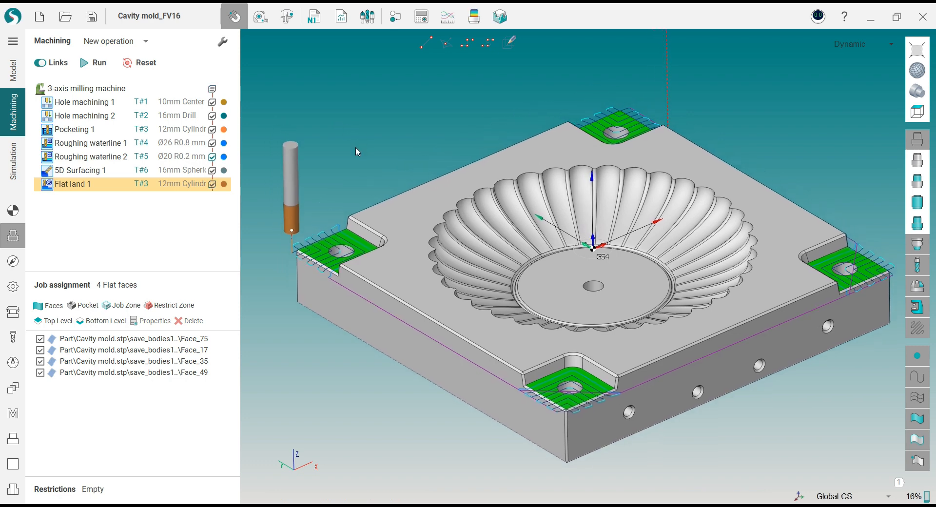
middle_drag(319, 188, 301, 324)
middle_click(301, 324)
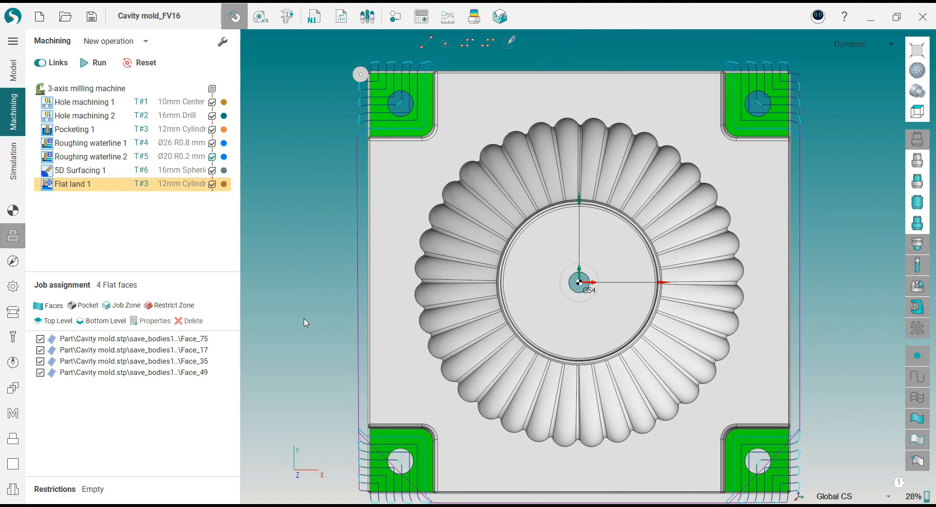
scroll(375, 74, up, 3)
scroll(375, 74, down, 4)
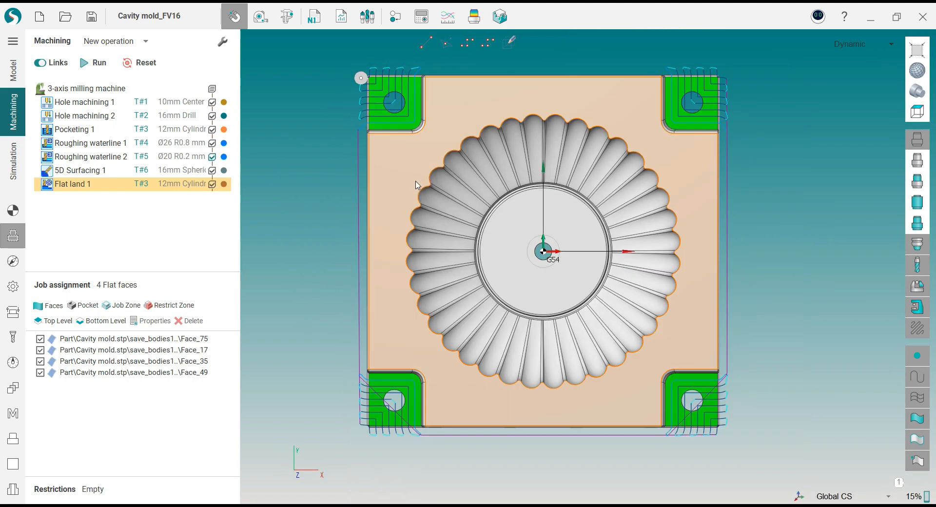
middle_drag(423, 195, 471, 71)
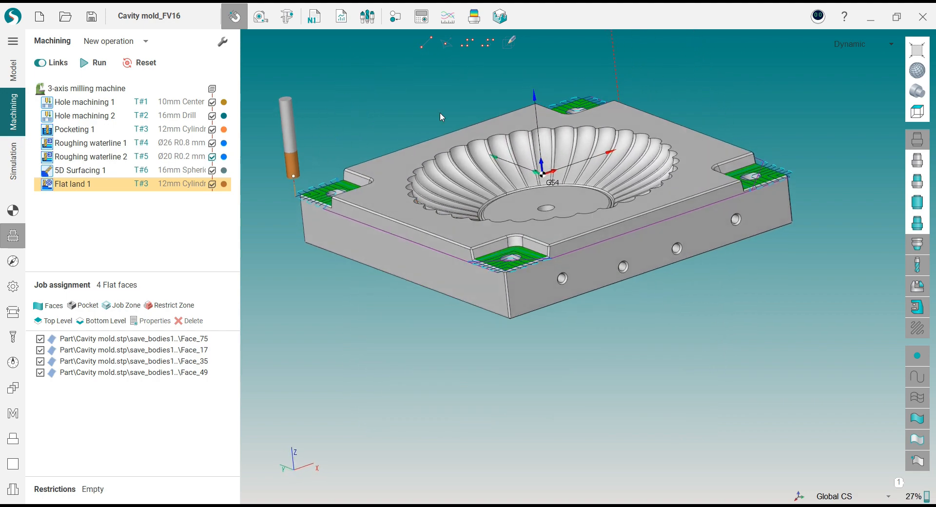
right_drag(433, 165, 447, 234)
middle_drag(447, 234, 465, 260)
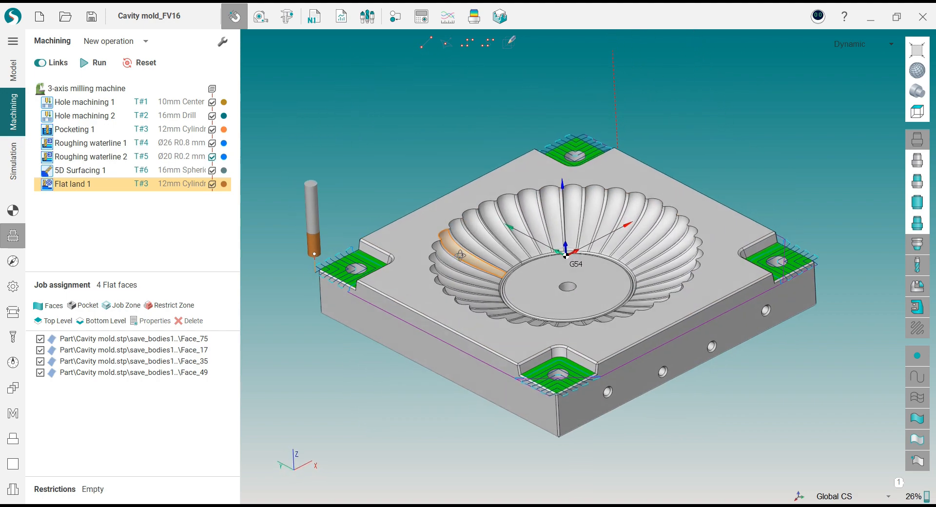
- Change the machining strategy of Flat land 1 to Equidistant (legacy)
click(13, 312)
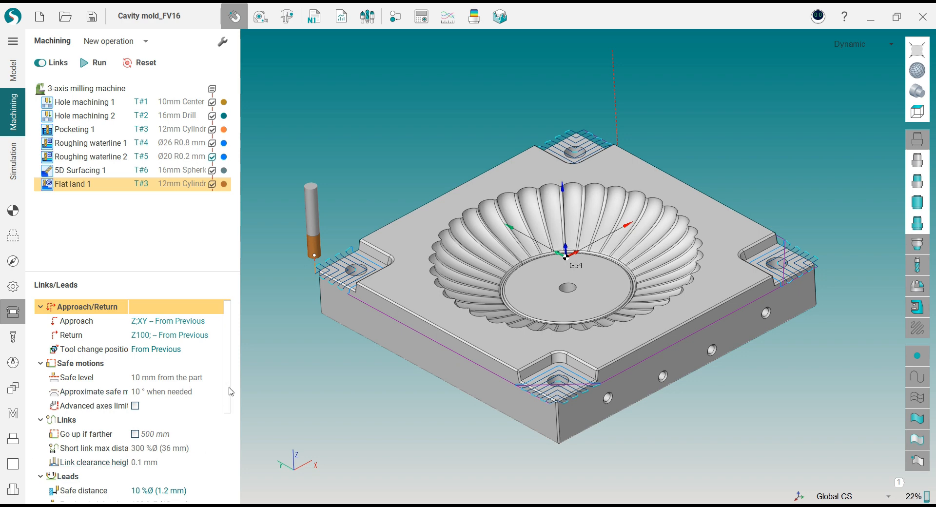
scroll(230, 392, down, 3)
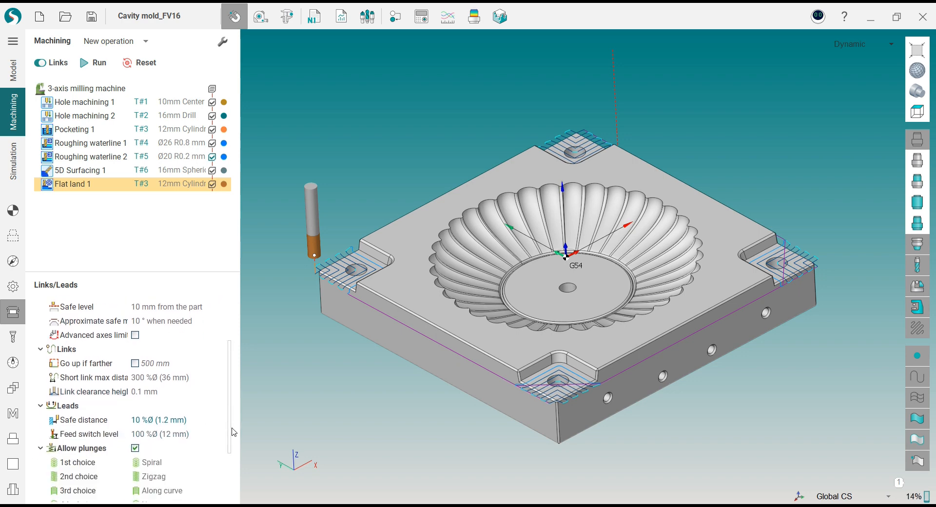
click(13, 261)
click(182, 309)
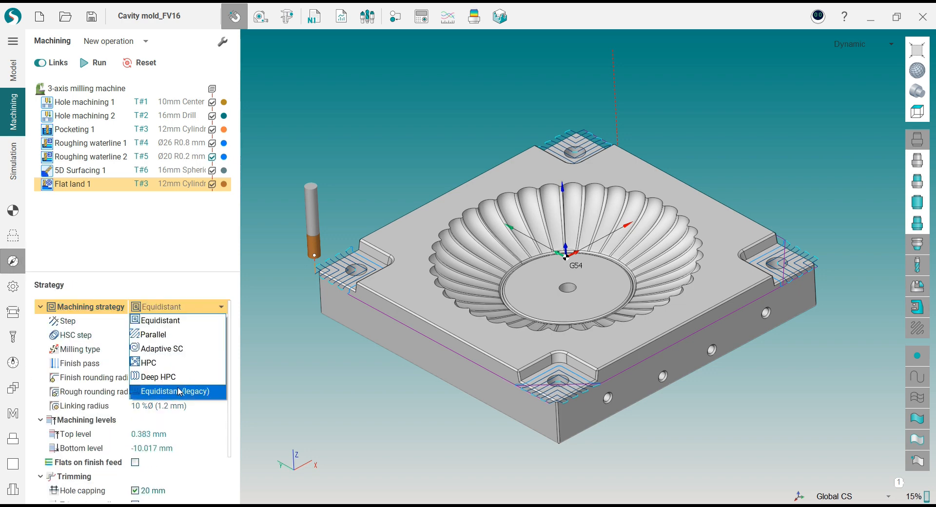
click(179, 390)
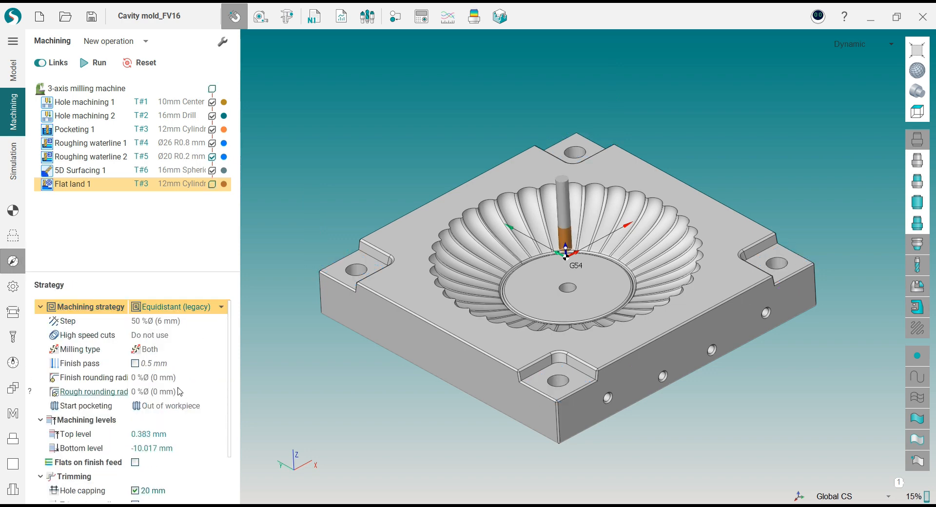
- Set the Flat land 1 engage and retract leads to By Arc with a 90° angle
click(13, 312)
scroll(233, 458, down, 3)
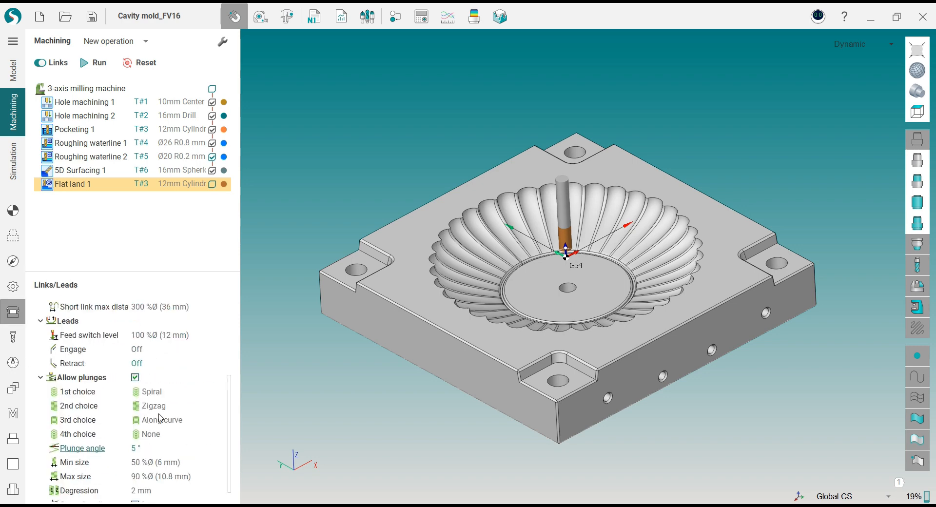
click(162, 349)
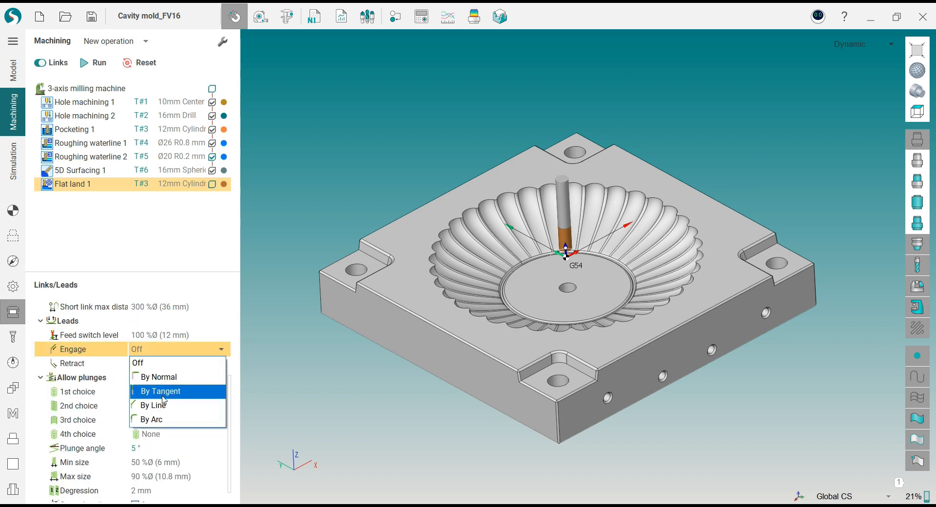
click(163, 419)
click(163, 364)
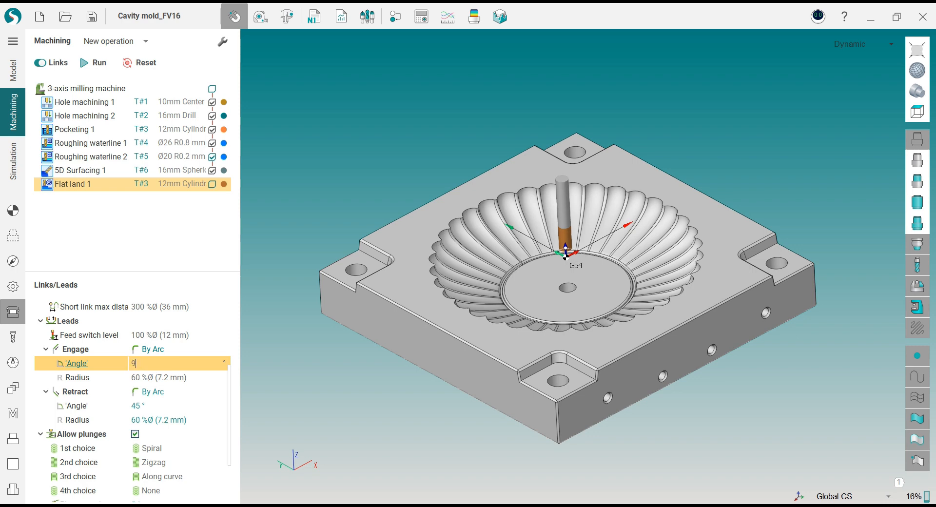
- Set the feed switch level to 25% and the lead arc radius to 50% of the tool diameter, and recalculate Flat land 1
click(170, 336)
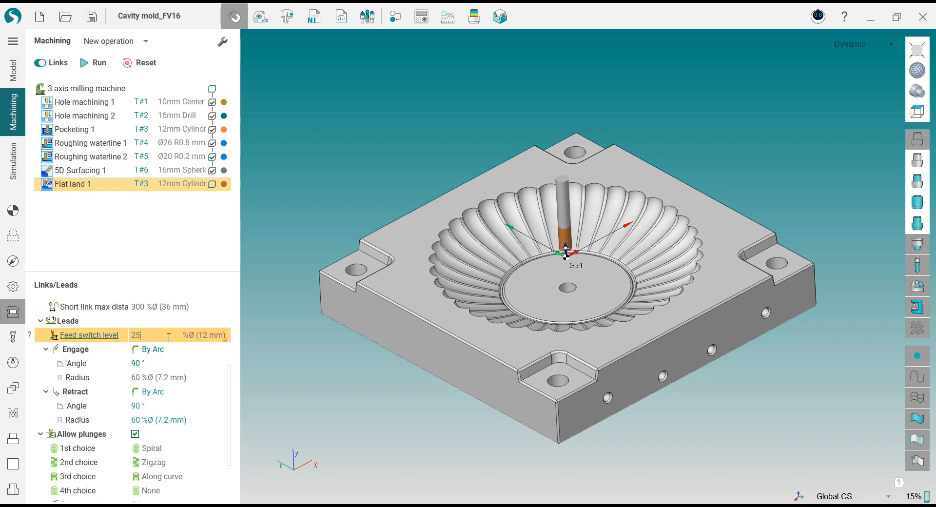
key(Return)
click(176, 378)
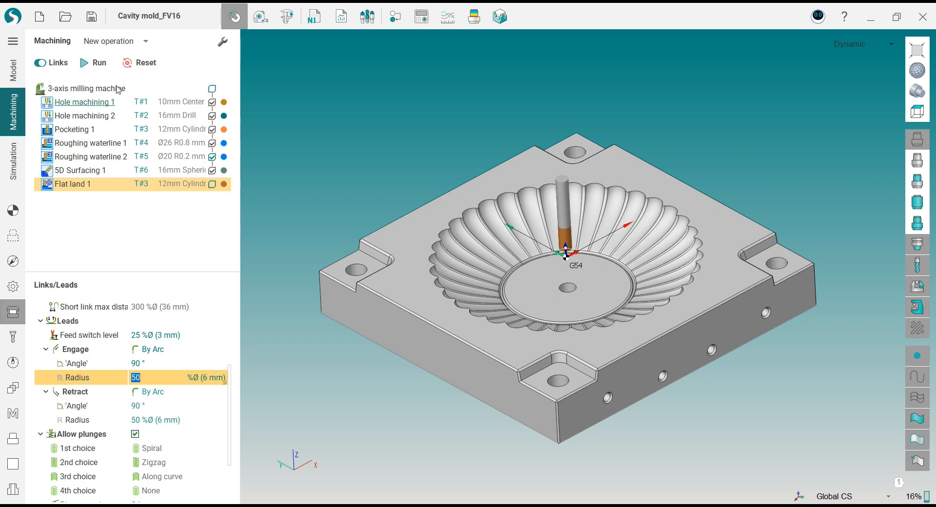
click(95, 63)
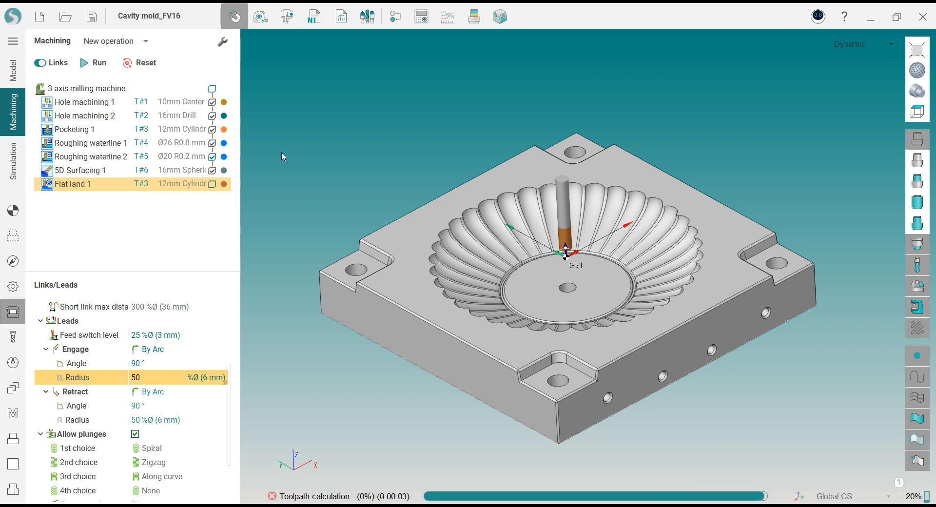
- Examine the recalculated passes and arc leads at the corner pockets from above and from an angled view
middle_drag(322, 218, 337, 55)
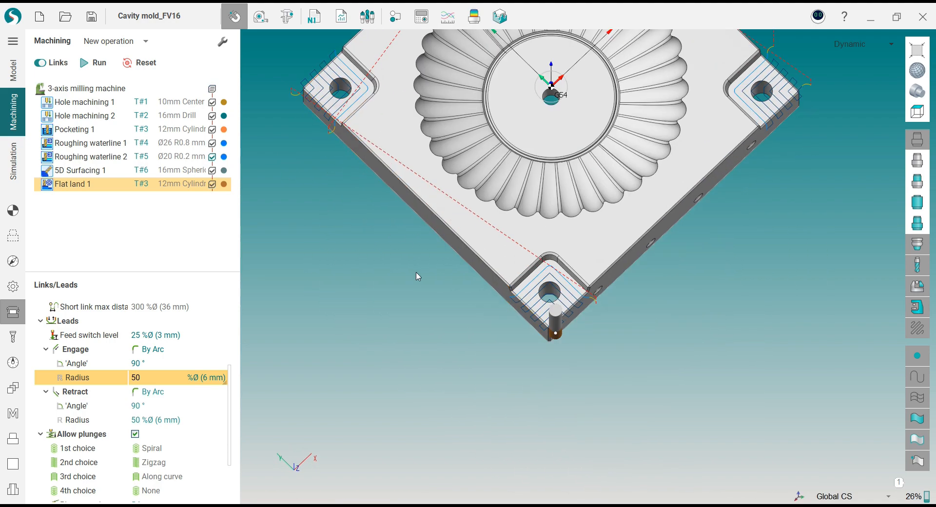
middle_drag(416, 276, 418, 299)
key(space)
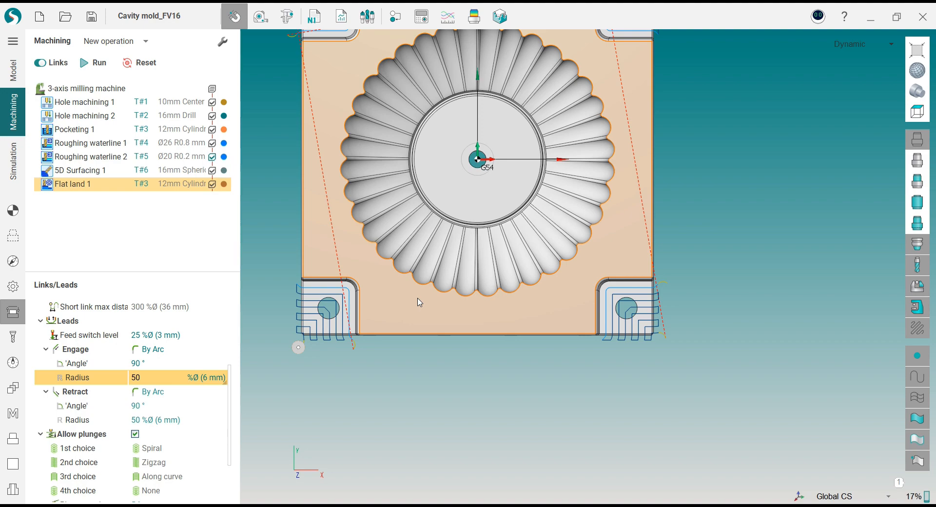
middle_drag(362, 324, 401, 214)
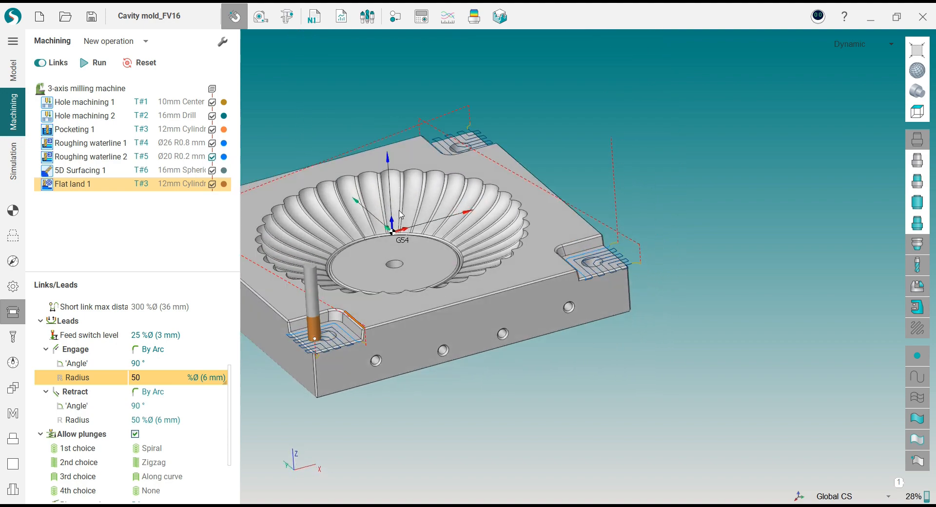
middle_drag(410, 276, 577, 280)
middle_drag(498, 271, 523, 284)
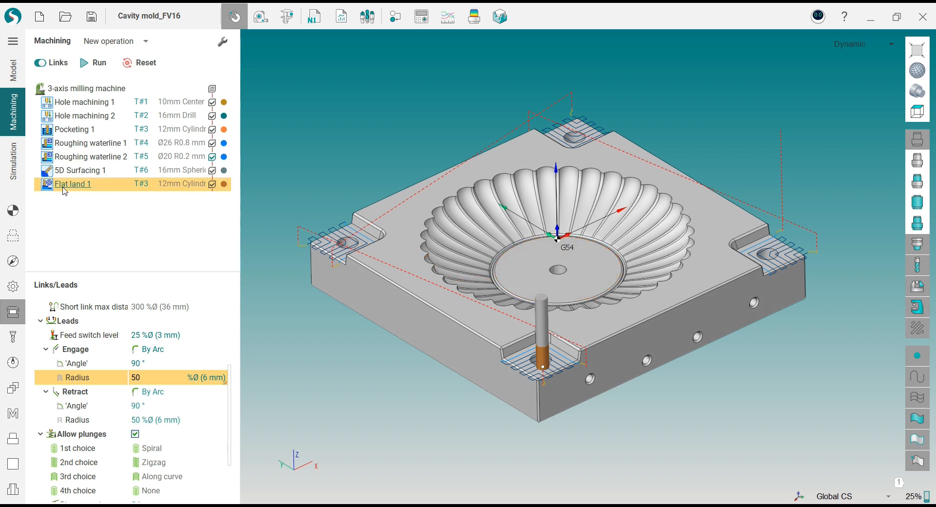
- Duplicate the Flat land 1 operation by copying and pasting it, and select the new copy
right_click(63, 188)
click(87, 209)
right_click(70, 184)
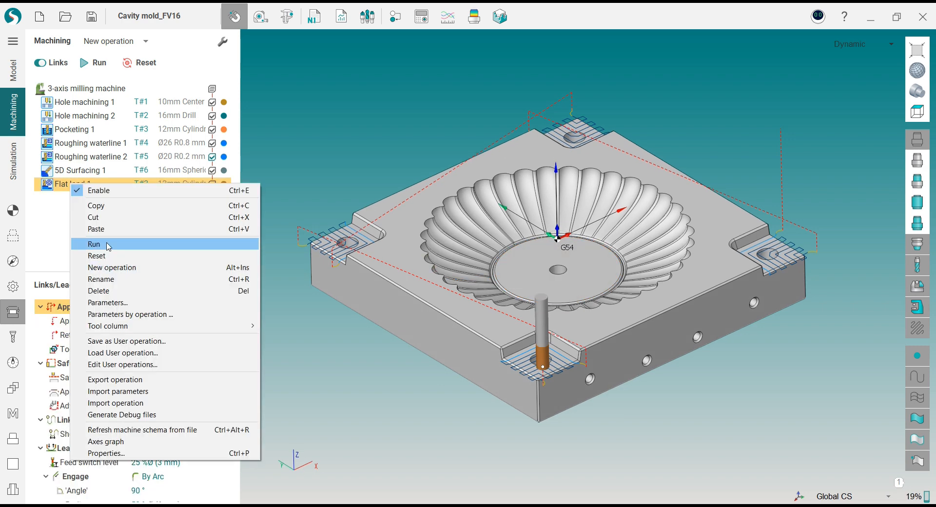
click(96, 228)
click(73, 197)
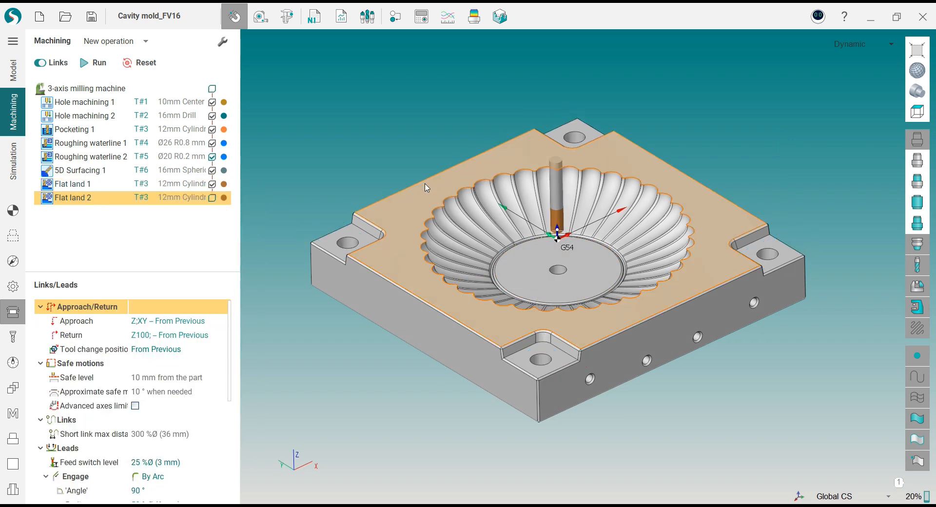
- Replace the four corner faces in the copied operation's job assignment with the cavity floor face, and calculate its toolpath
click(13, 236)
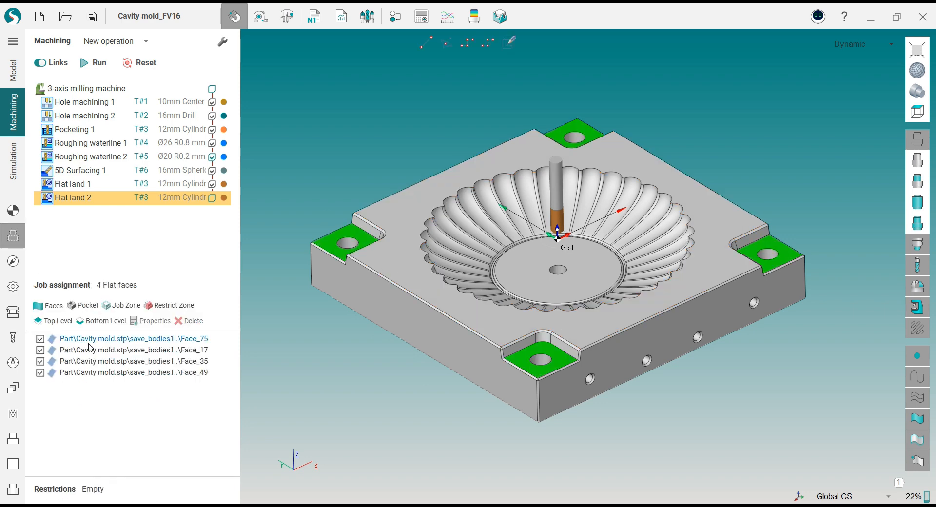
right_click(124, 343)
click(166, 394)
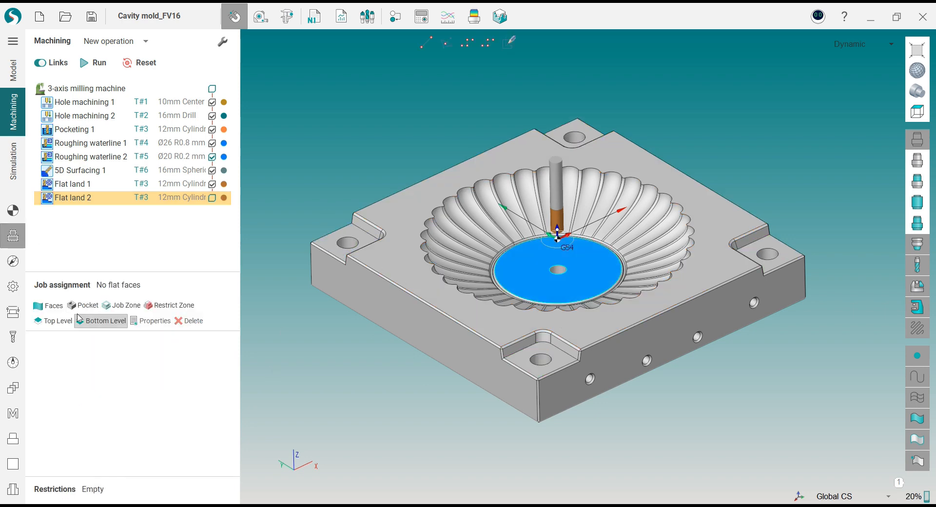
click(48, 305)
click(93, 63)
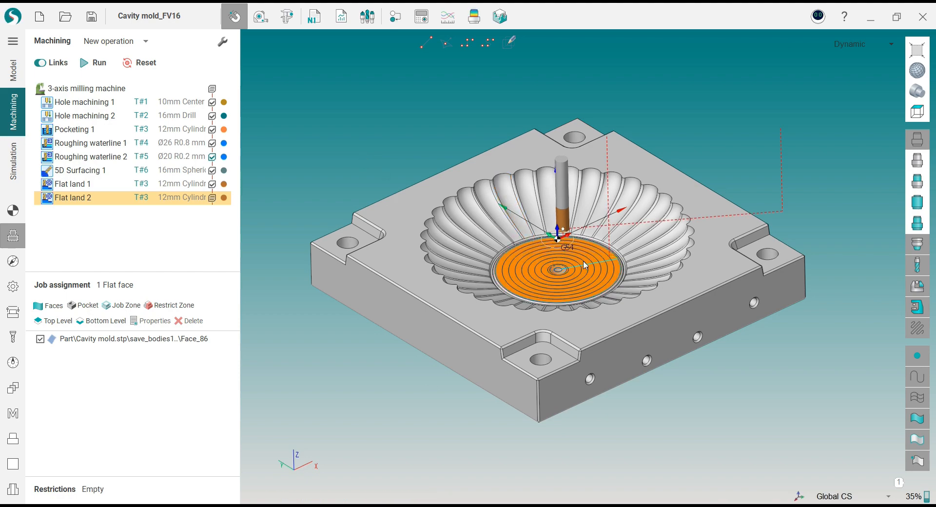
- Try to define the top level of Flat land 2 from the cavity floor face in the job assignment
scroll(582, 275, up, 3)
mouse_move(550, 277)
middle_down()
mouse_move(550, 240)
mouse_move(544, 273)
middle_up()
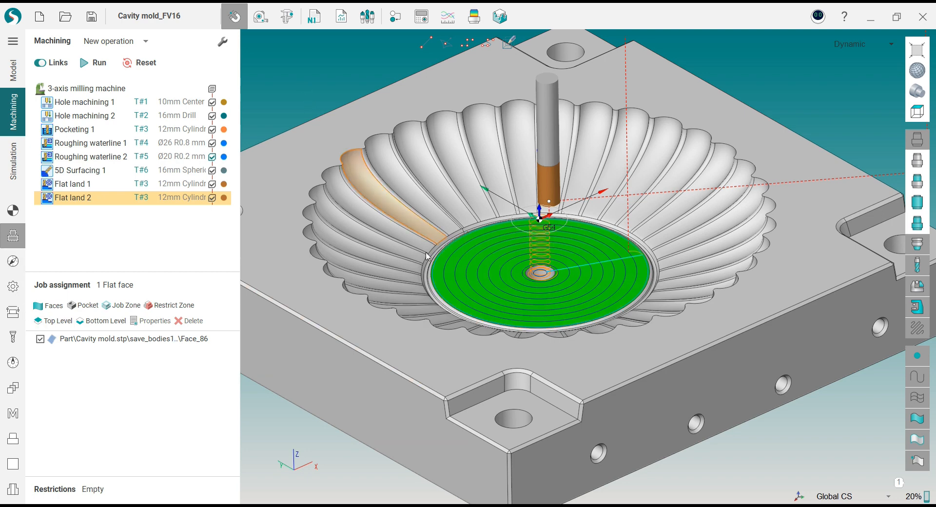
click(454, 282)
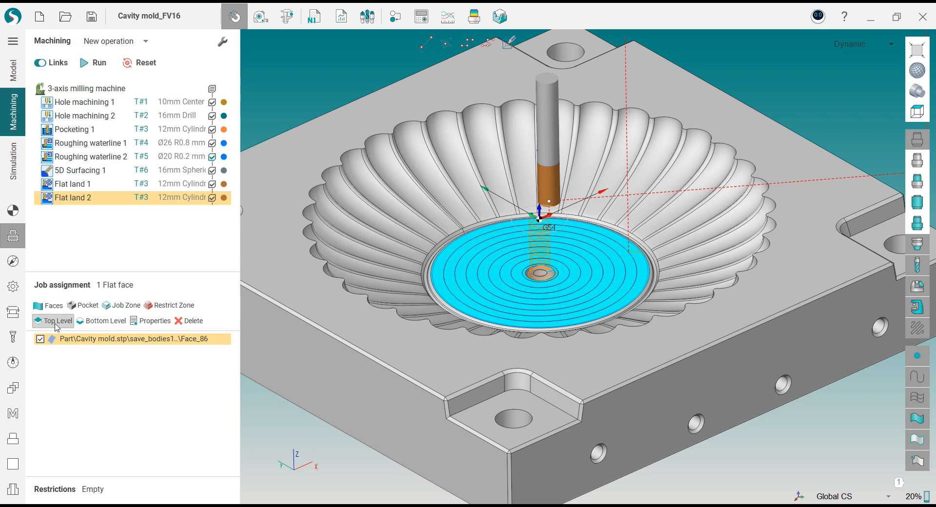
click(16, 263)
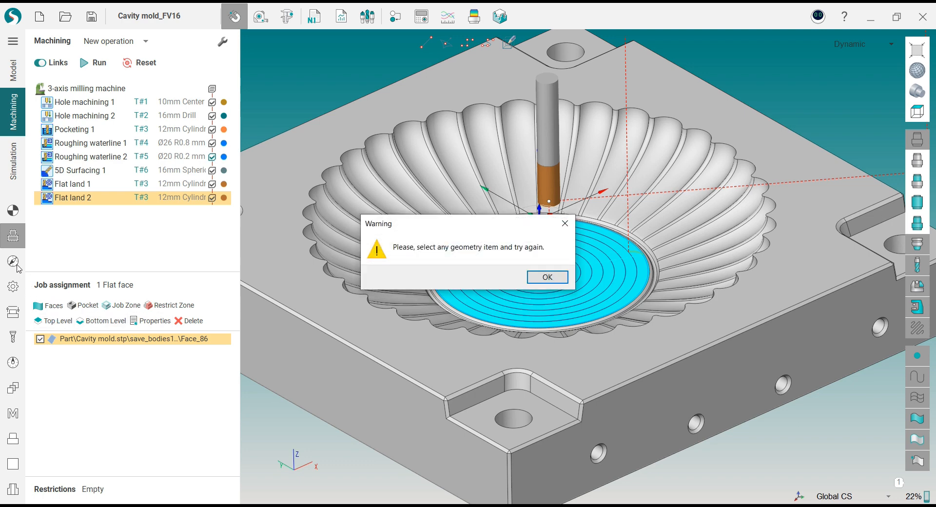
click(544, 276)
- Set the top machining level of Flat land 2 to -30 mm and recalculate its toolpath
click(14, 262)
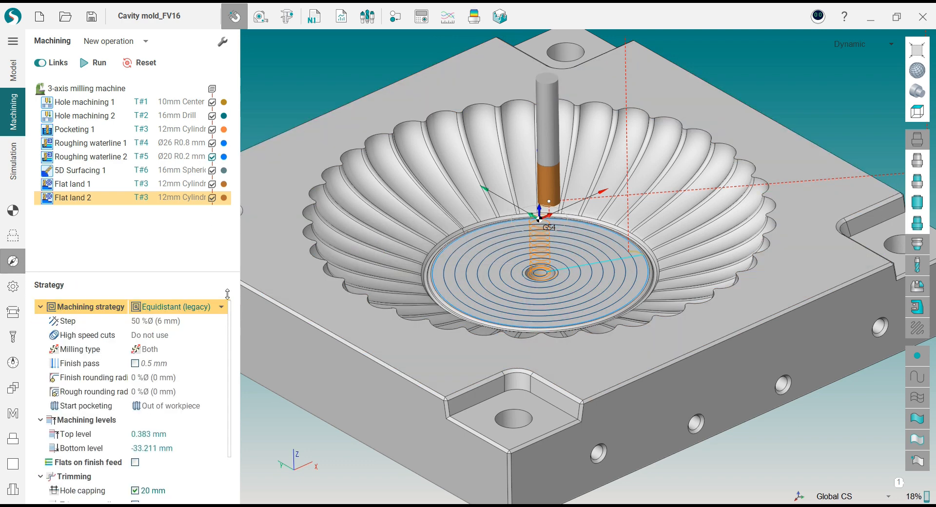
click(170, 433)
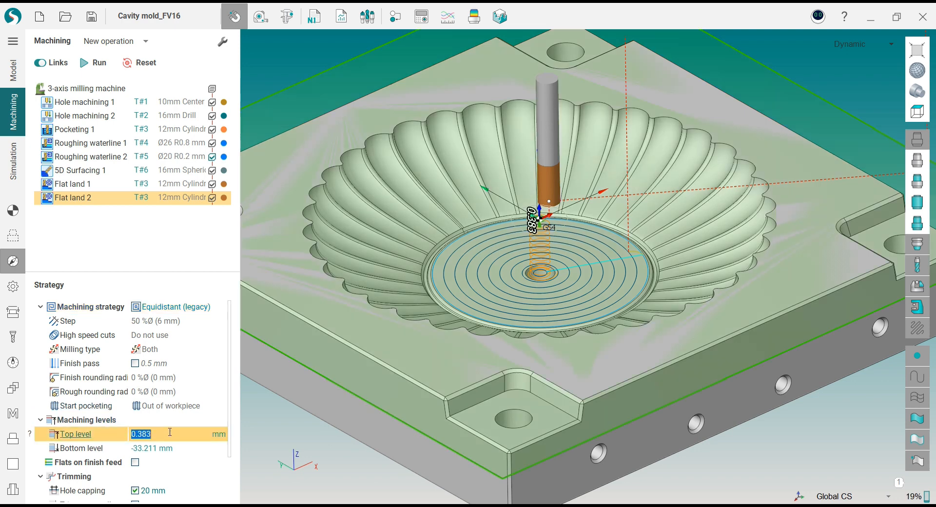
click(174, 448)
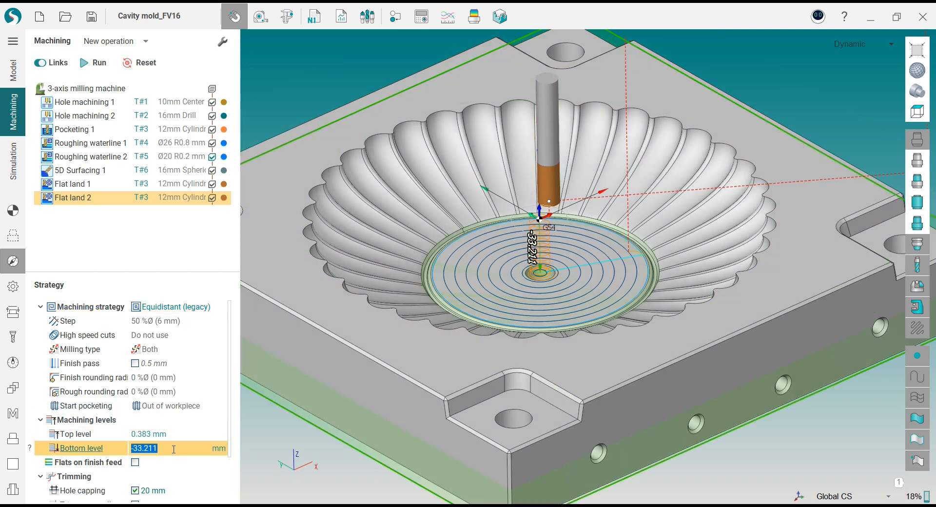
click(165, 434)
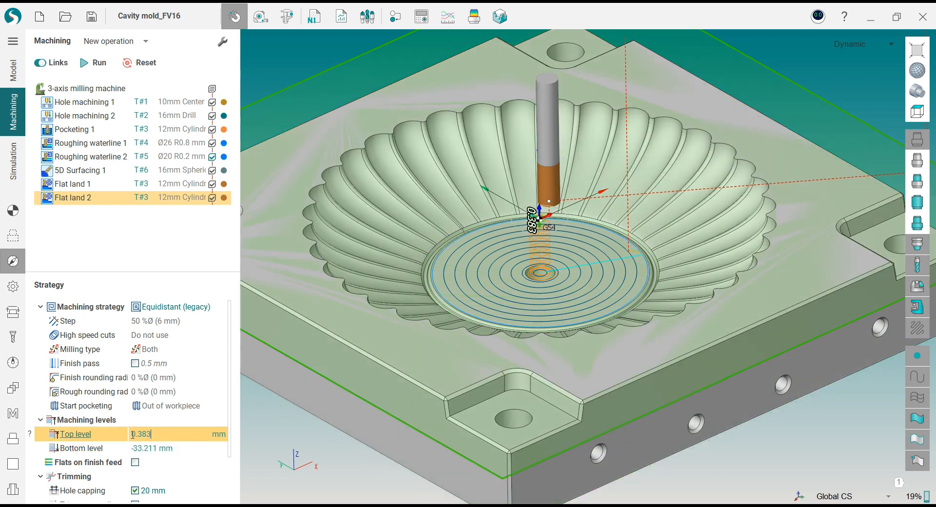
text(-30)
key(Return)
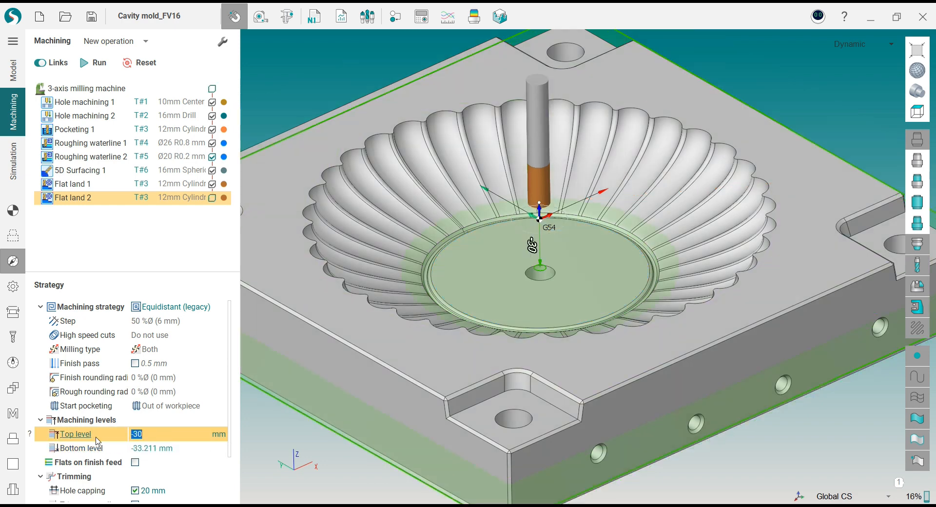
click(95, 62)
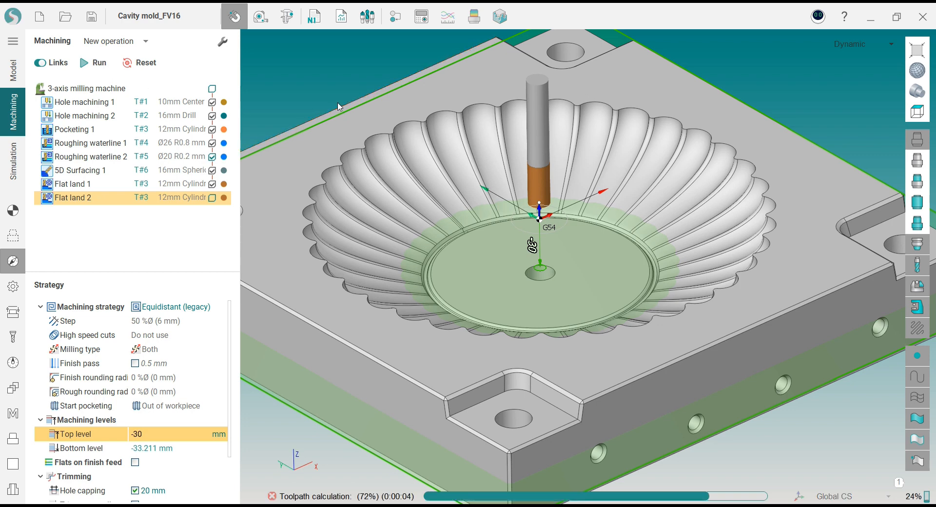
- Simulate the machining up to the start of Flat land 2 and view the resulting workpiece
click(14, 211)
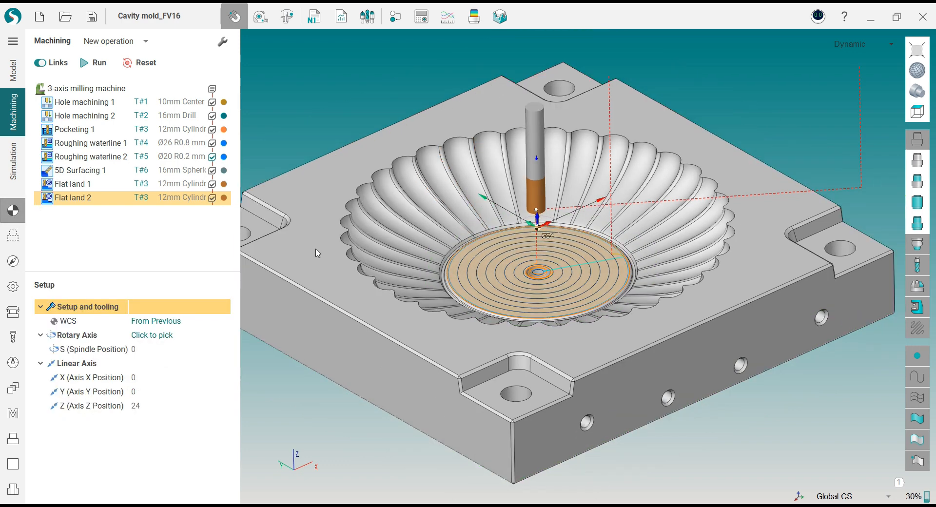
click(13, 175)
middle_drag(419, 208, 447, 232)
click(60, 69)
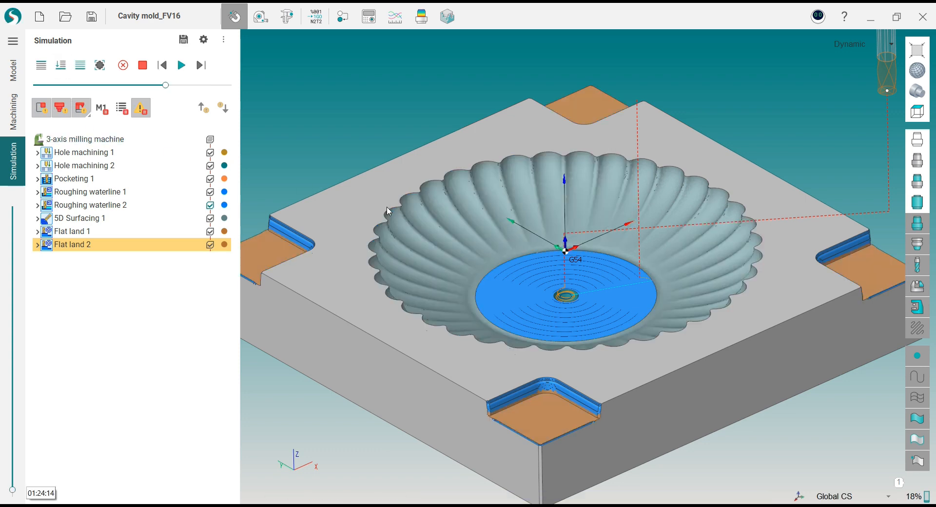
scroll(388, 211, down, 3)
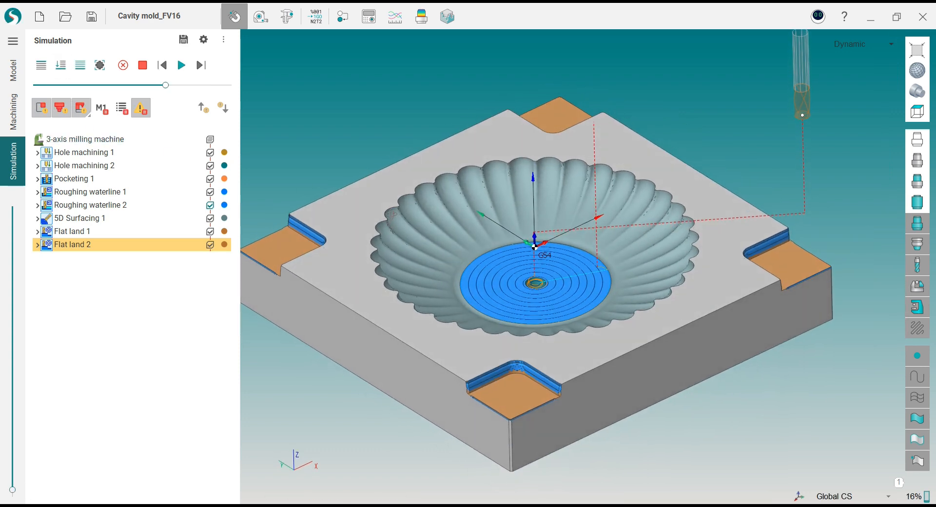
- Lower the simulation speed, play Flat land 2 on the cavity floor, and raise the speed slightly during playback
click(125, 85)
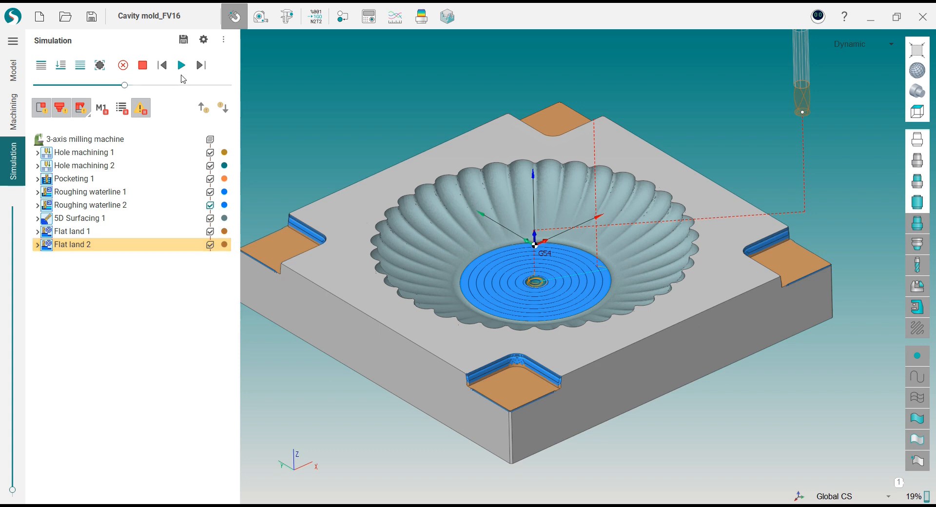
click(181, 65)
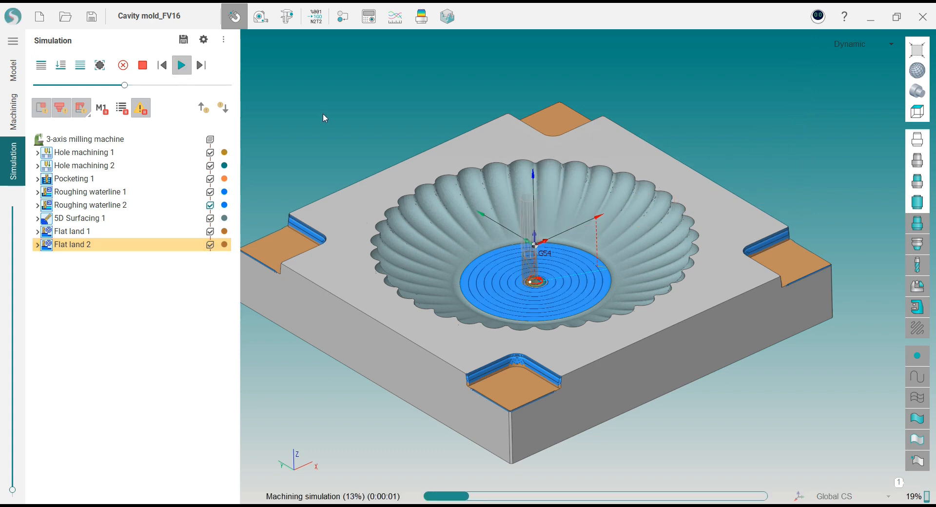
click(151, 85)
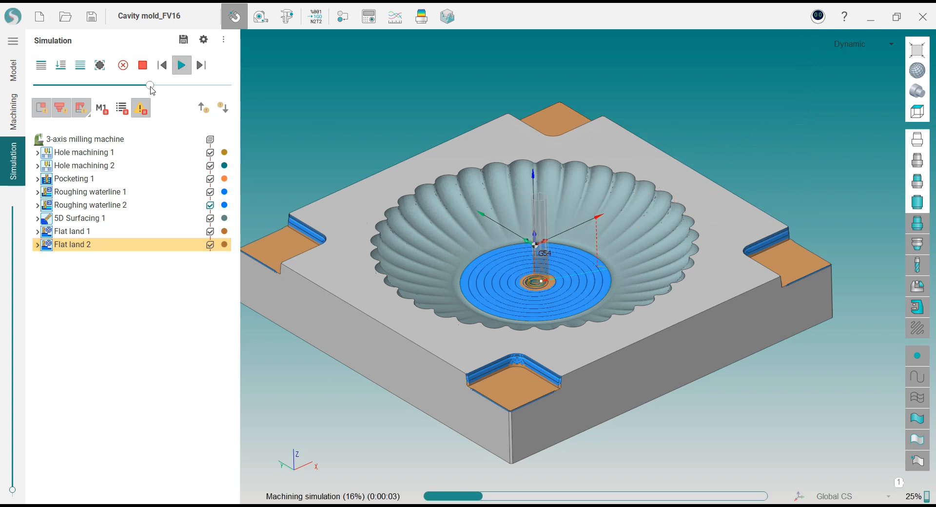
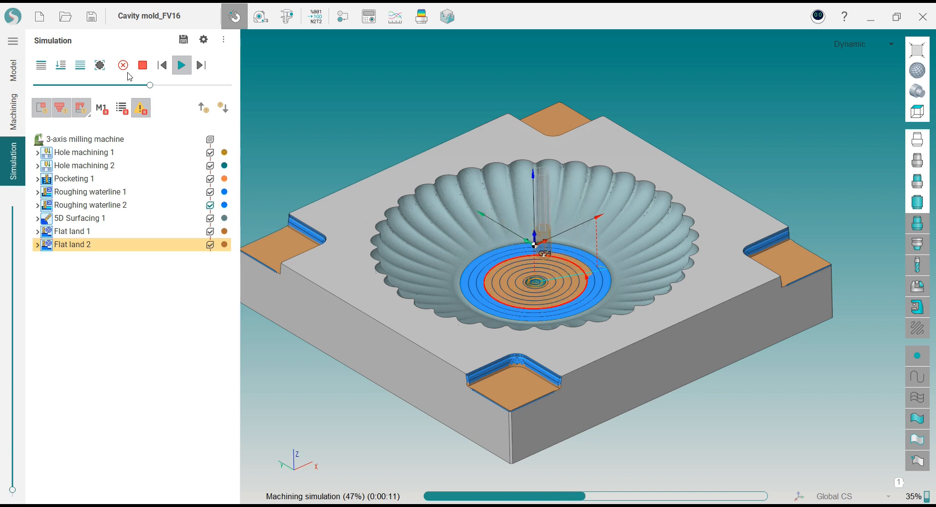
- Speed up the simulation to finish Flat land 2, and inspect the machined mold in the stock deviation comparison from several angles
drag(151, 88, 176, 88)
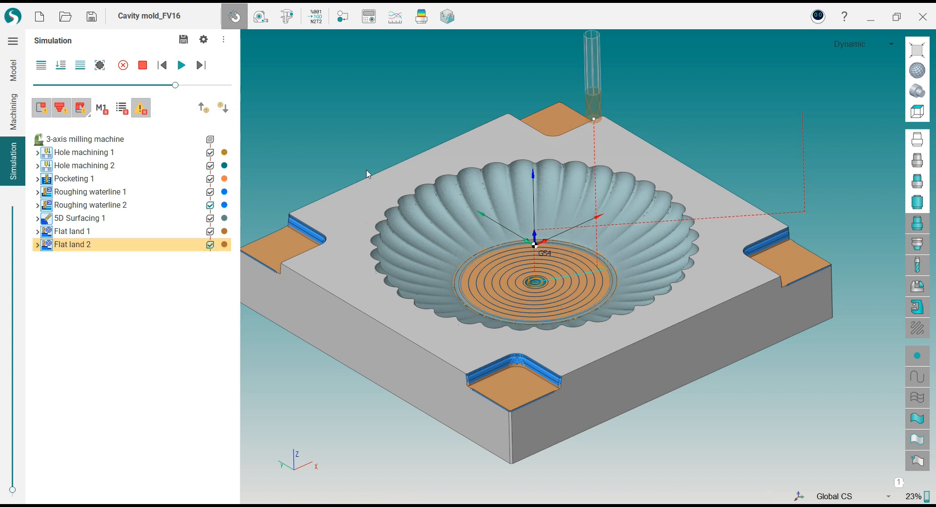
click(421, 16)
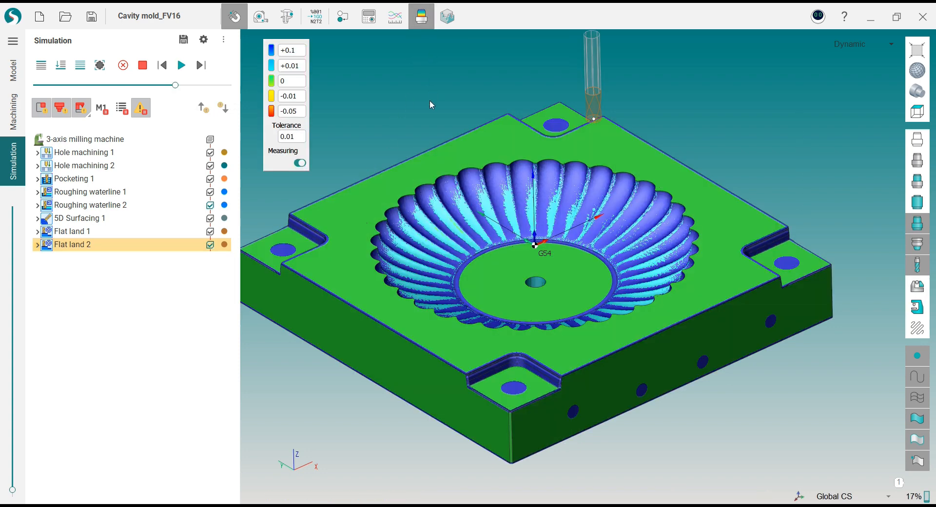
middle_drag(429, 104, 440, 187)
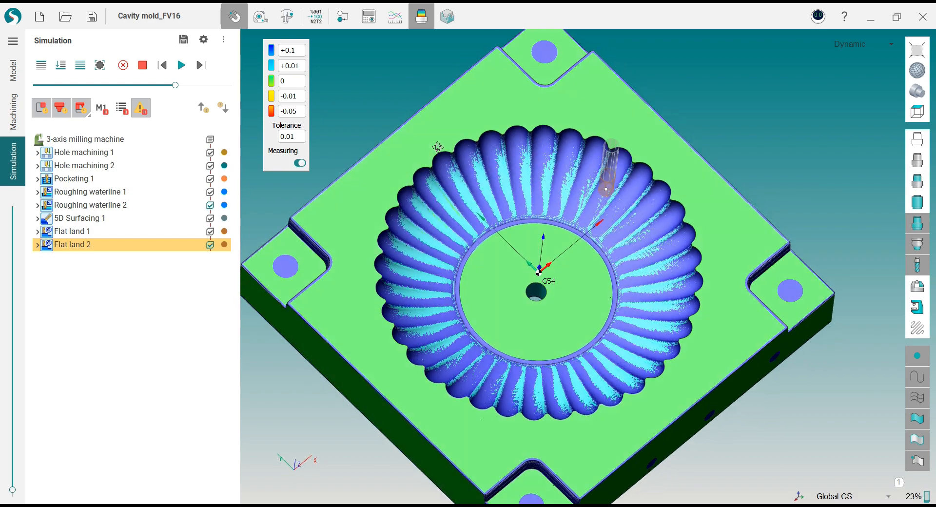
middle_drag(437, 146, 421, 99)
middle_drag(427, 88, 424, 111)
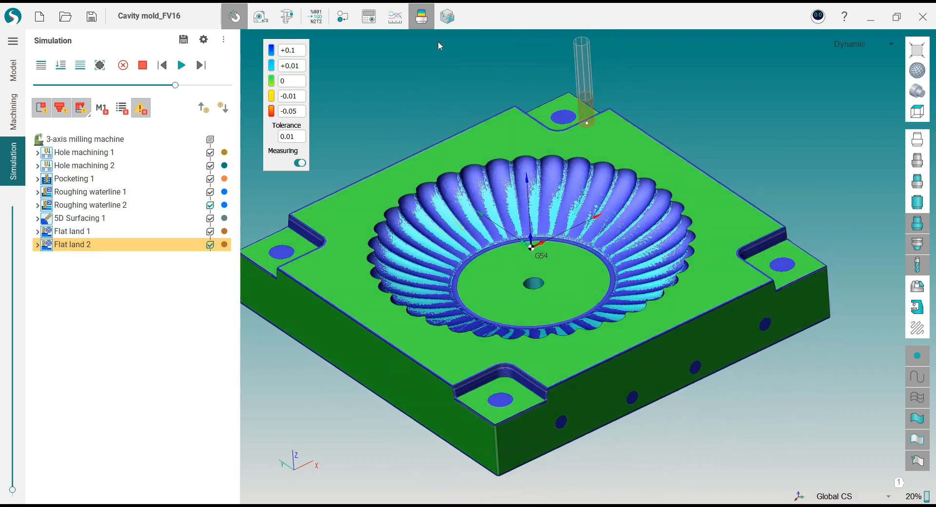
click(422, 17)
middle_drag(326, 184, 384, 167)
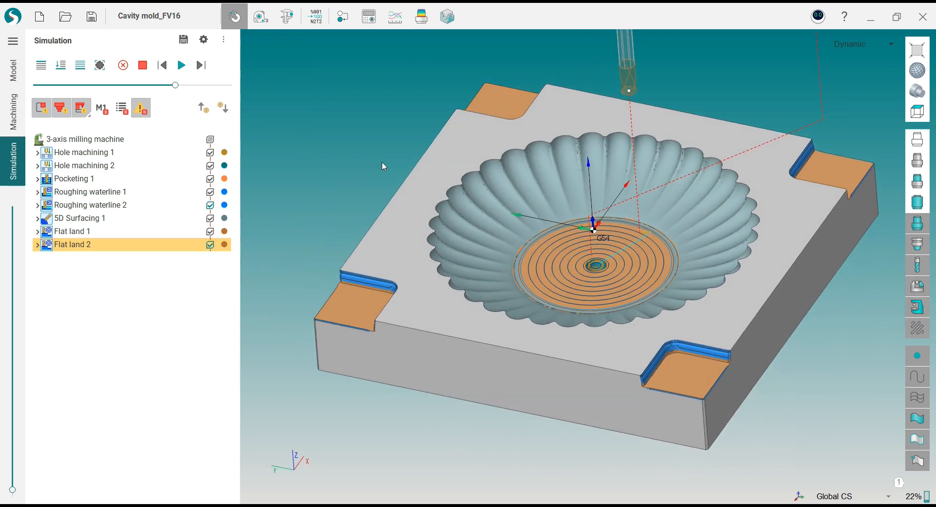
- Return to machining setup and add a 3D Finishing waterline operation after Flat land 2
click(14, 115)
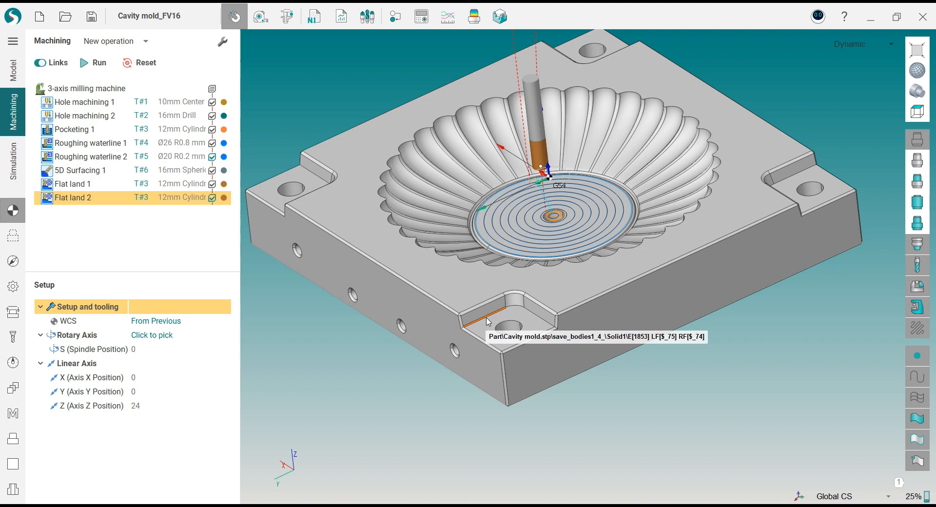
mouse_move(507, 325)
middle_down()
mouse_move(549, 328)
mouse_move(542, 302)
mouse_move(537, 327)
mouse_move(514, 314)
mouse_move(521, 320)
middle_up()
scroll(511, 324, up, 5)
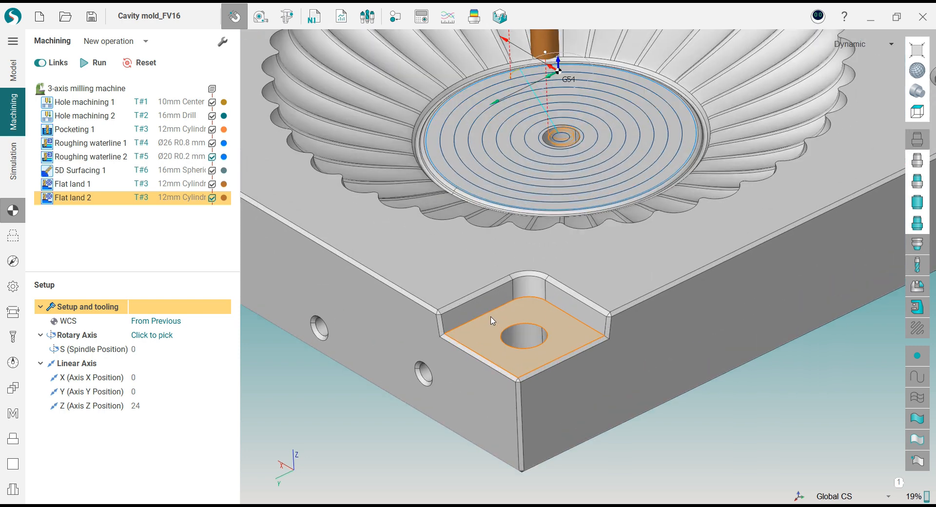
scroll(554, 327, down, 5)
scroll(514, 325, down, 5)
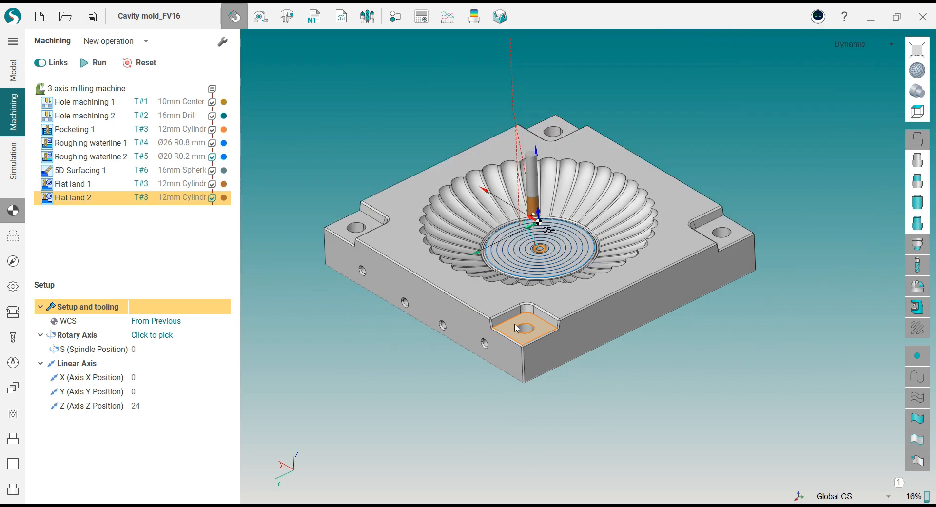
middle_drag(528, 308, 548, 304)
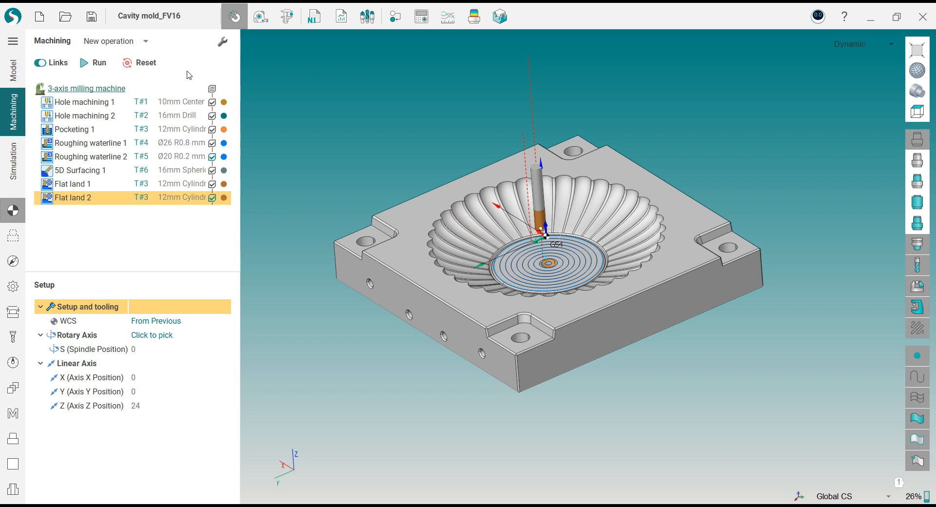
click(146, 41)
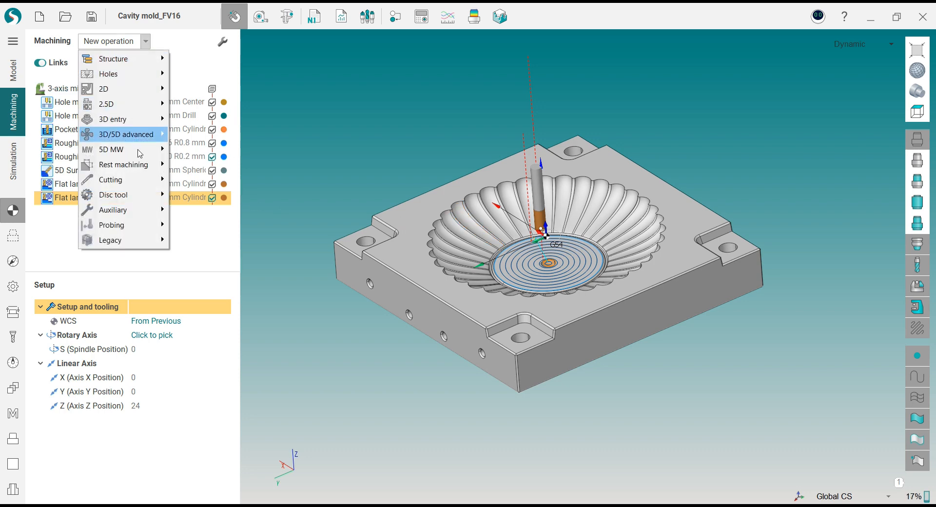
mouse_move(135, 122)
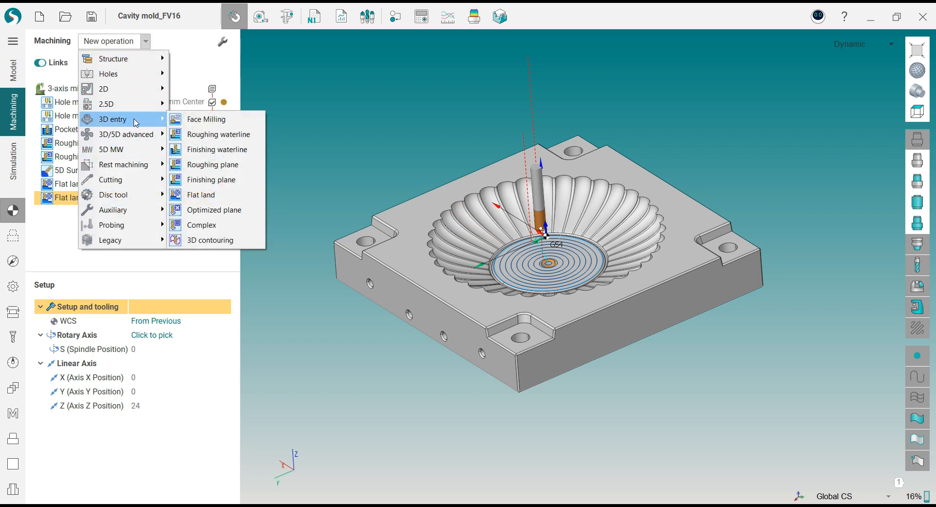
click(205, 150)
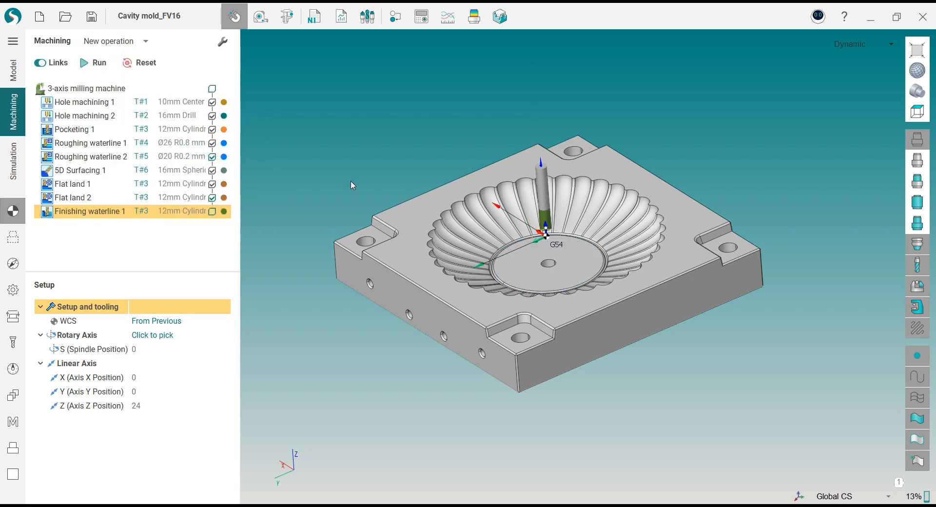
- Change the Finishing waterline 1 tool to a 12 mm torus mill with a 0.1 mm corner radius and apply it
click(13, 342)
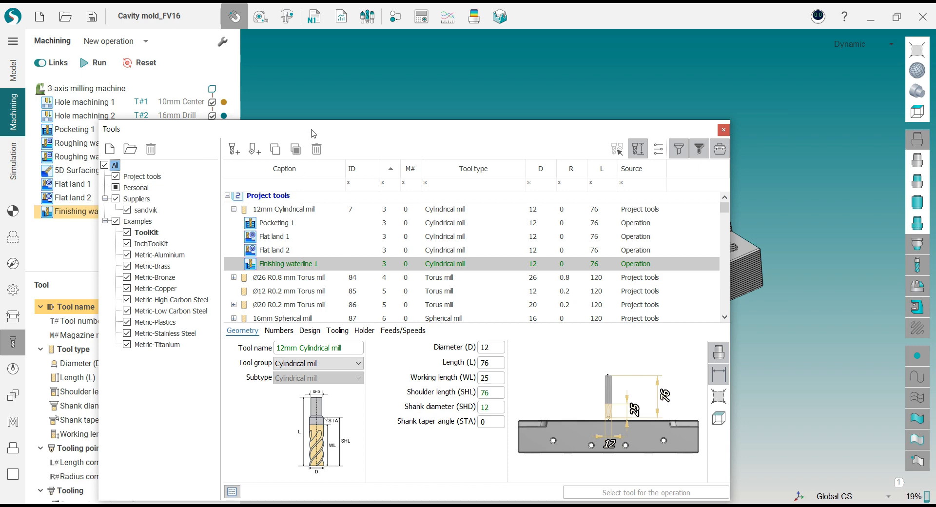
drag(313, 133, 449, 45)
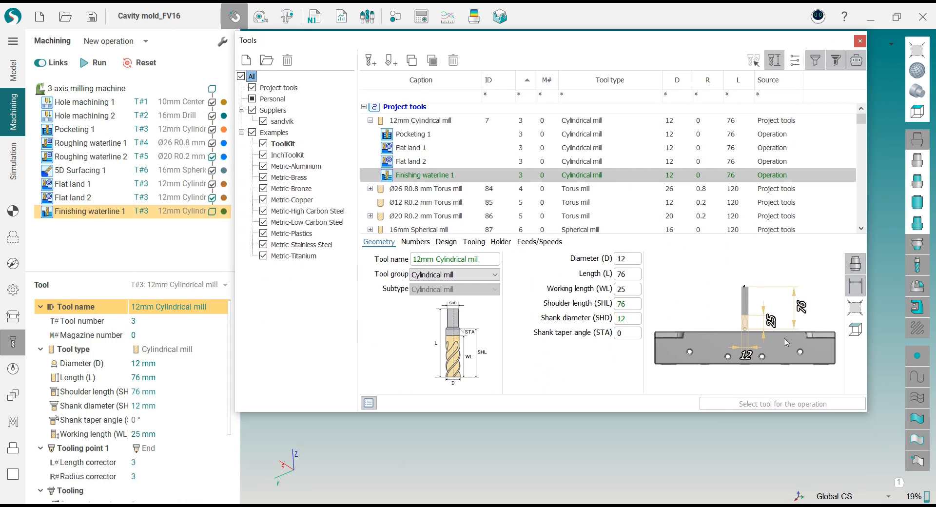
click(861, 42)
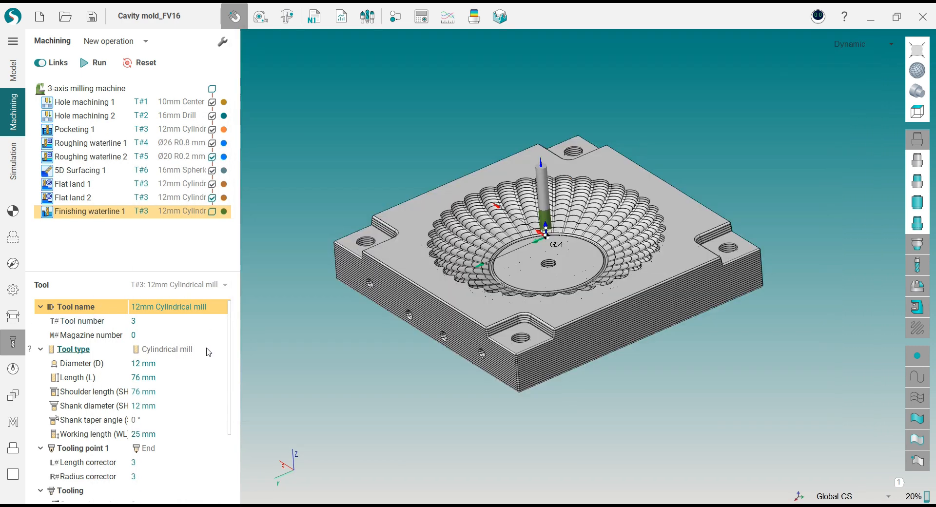
click(209, 349)
click(221, 349)
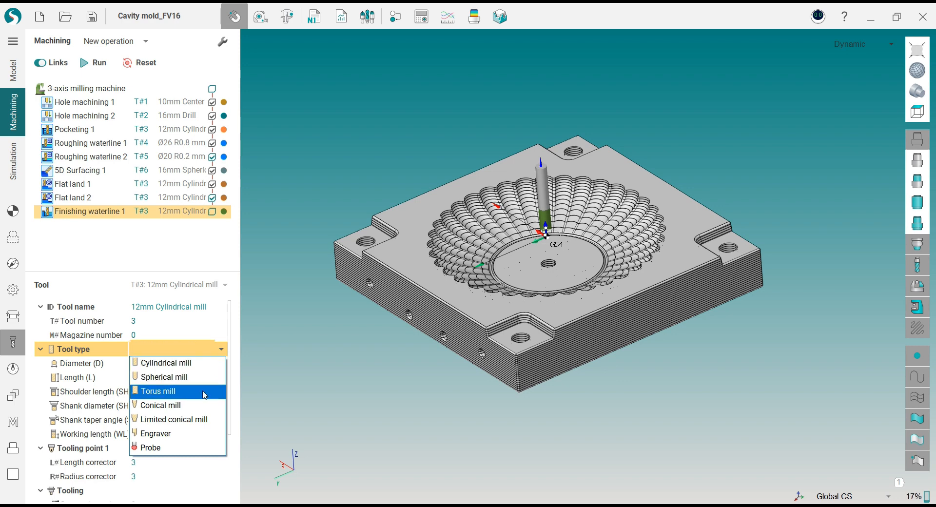
click(205, 391)
click(176, 366)
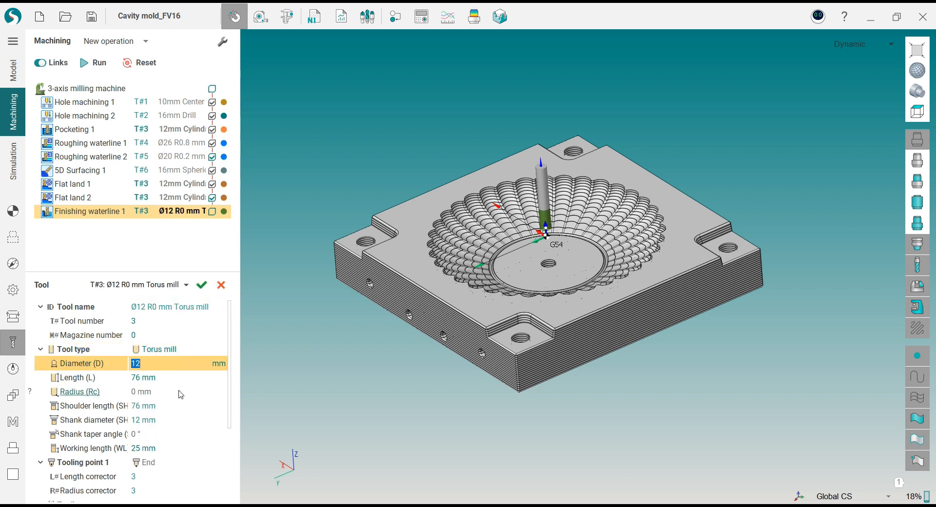
click(179, 391)
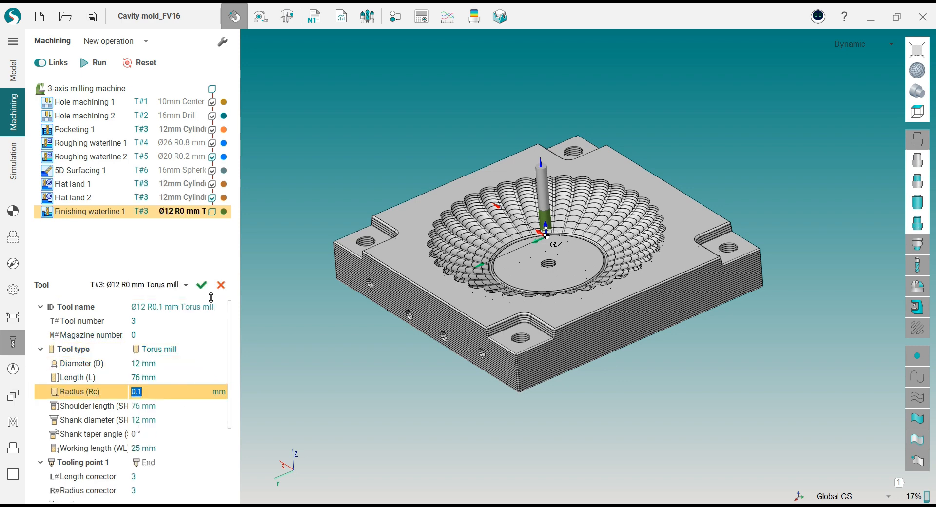
click(201, 285)
click(487, 286)
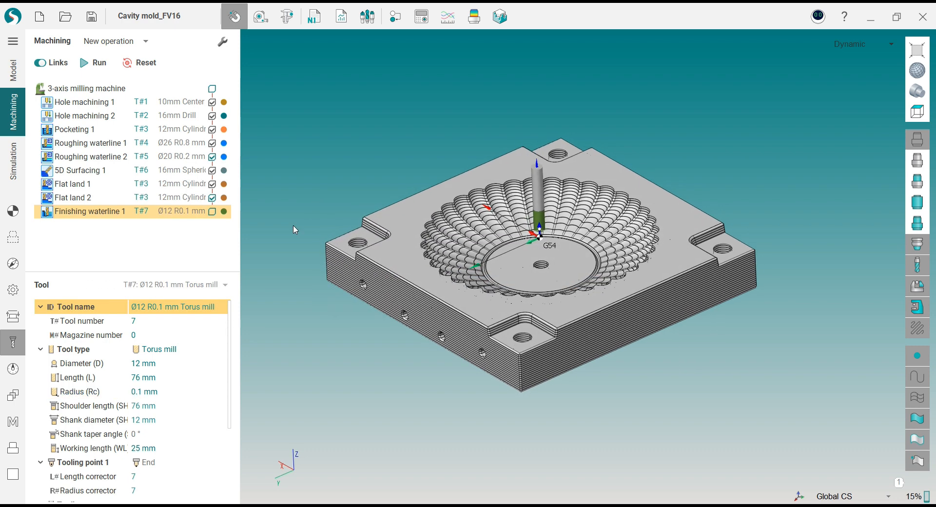
- Define a job zone for Finishing waterline 1 from the upper edge chain of one corner pocket
click(13, 238)
scroll(536, 327, up, 4)
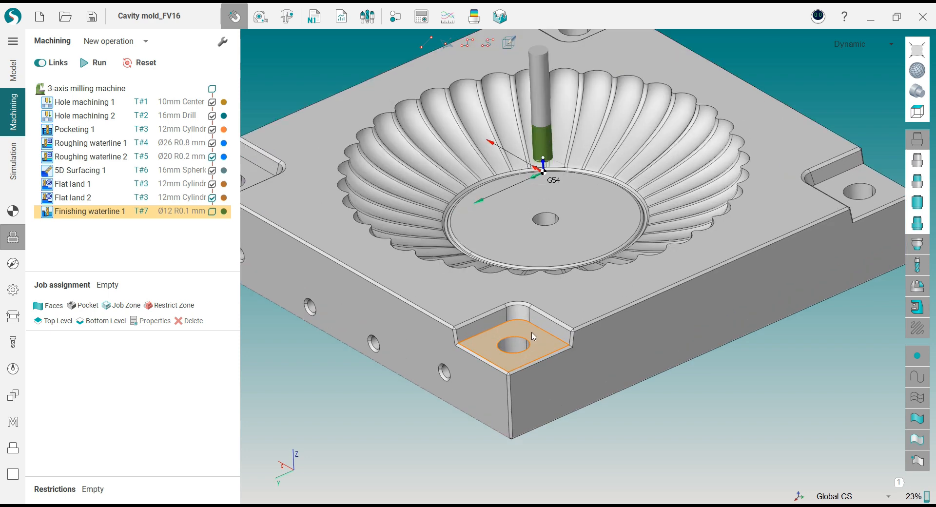
scroll(534, 337, up, 2)
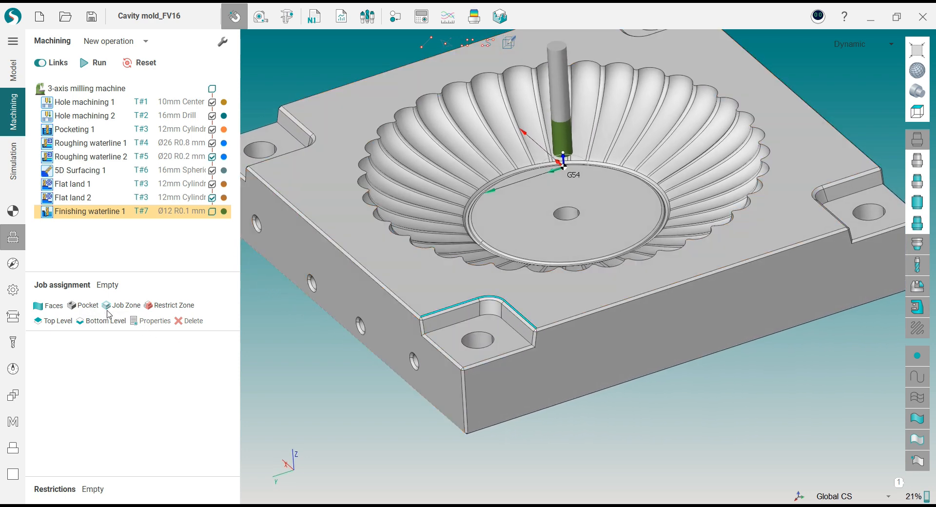
click(122, 309)
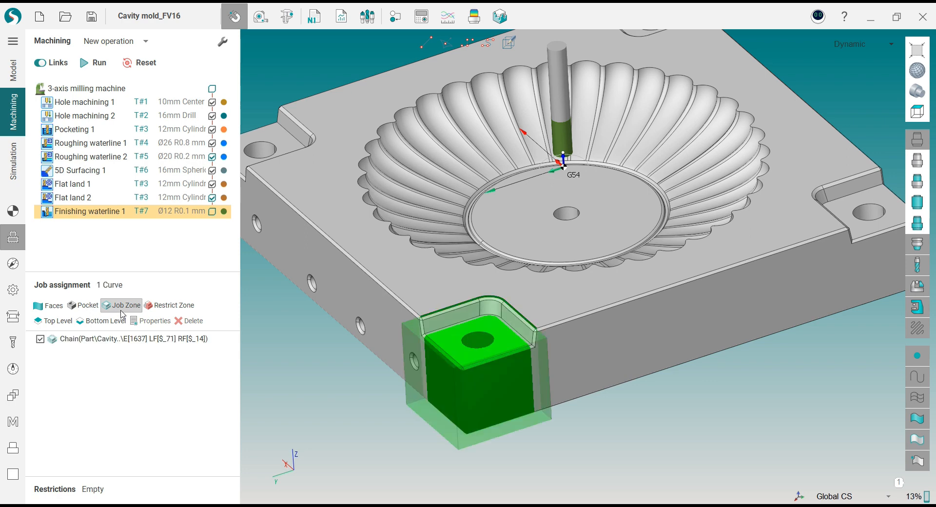
middle_drag(400, 325, 425, 321)
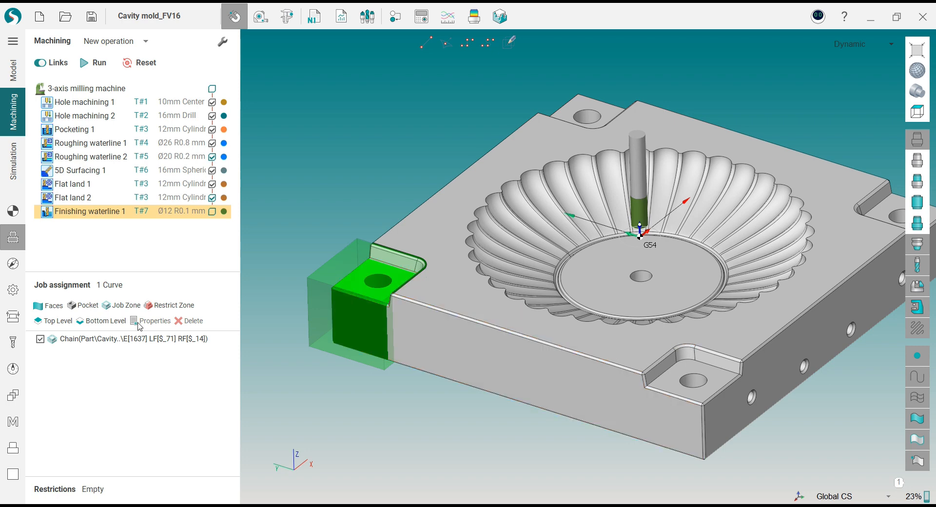
scroll(324, 180, up, 2)
- Set the Finishing waterline 1 depth step to 0.2 mm and enable hole capping at 1 mm
click(13, 264)
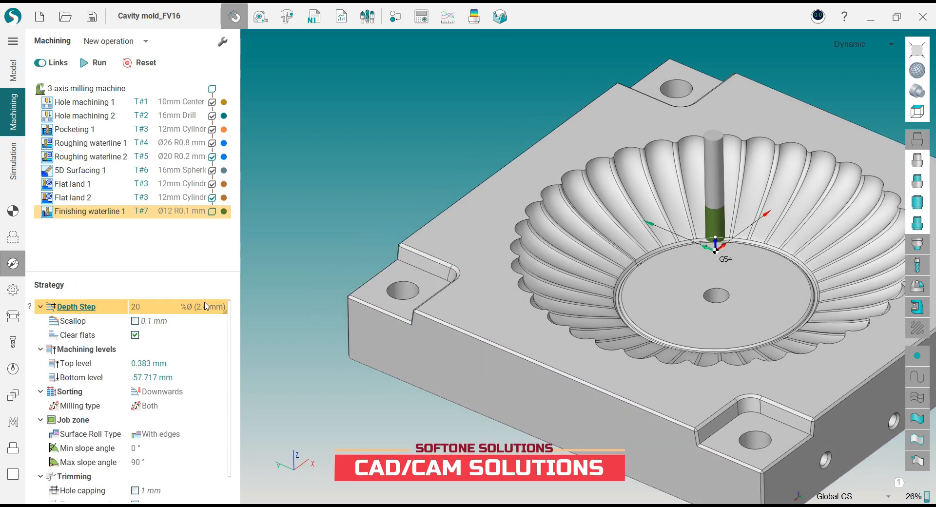
click(206, 308)
click(203, 320)
drag(158, 307, 74, 308)
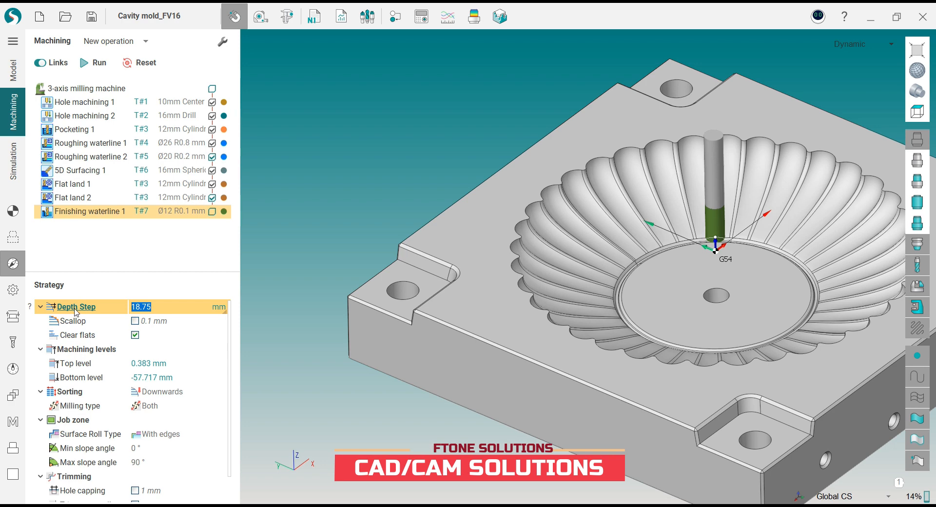
text(0.2)
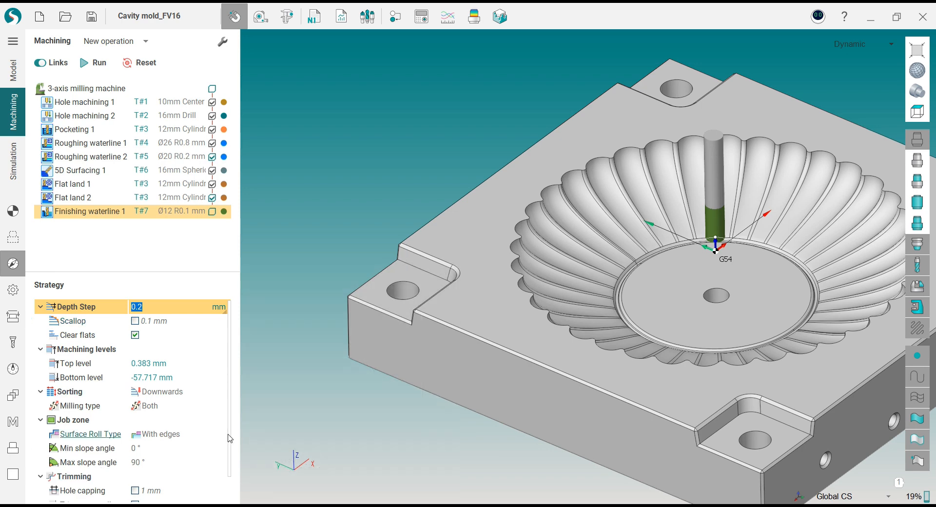
scroll(229, 443, down, 1)
click(135, 477)
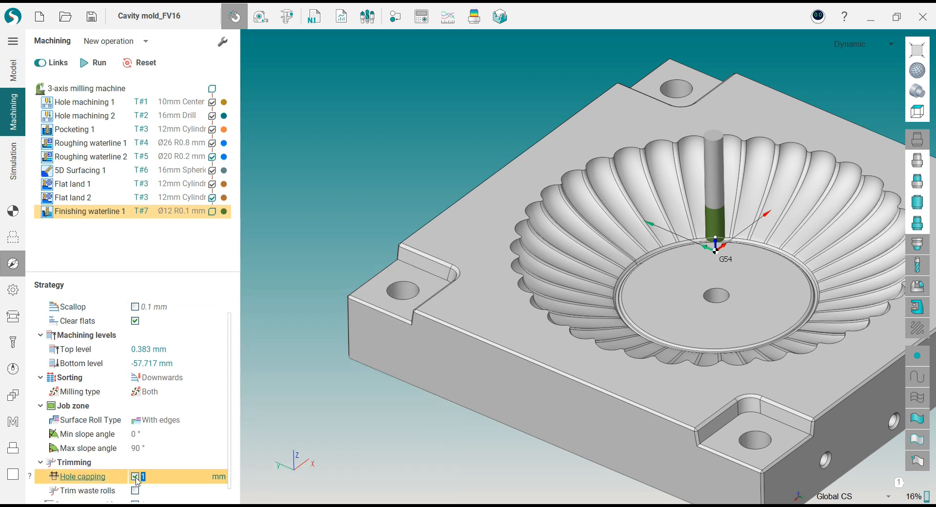
- Set the Finishing waterline 1 tolerance to 0.01 mm and enable fast calculation
click(13, 290)
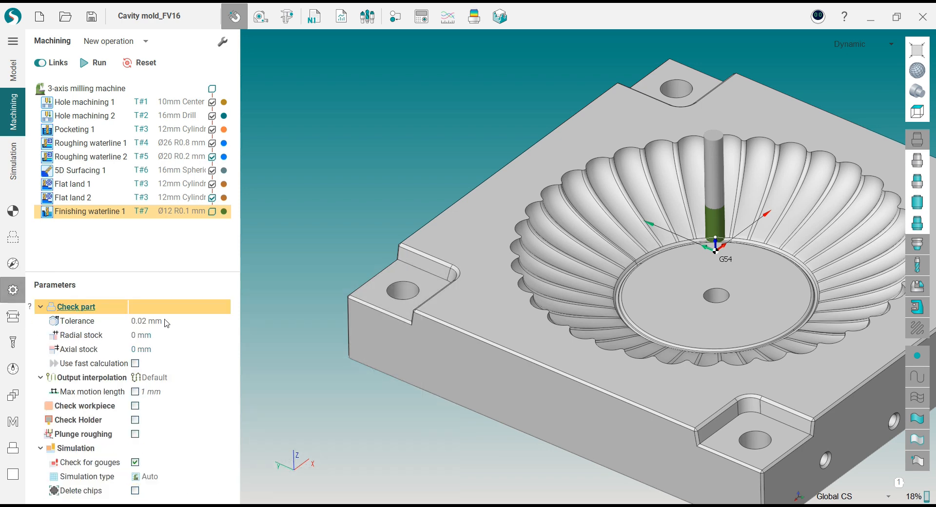
click(165, 320)
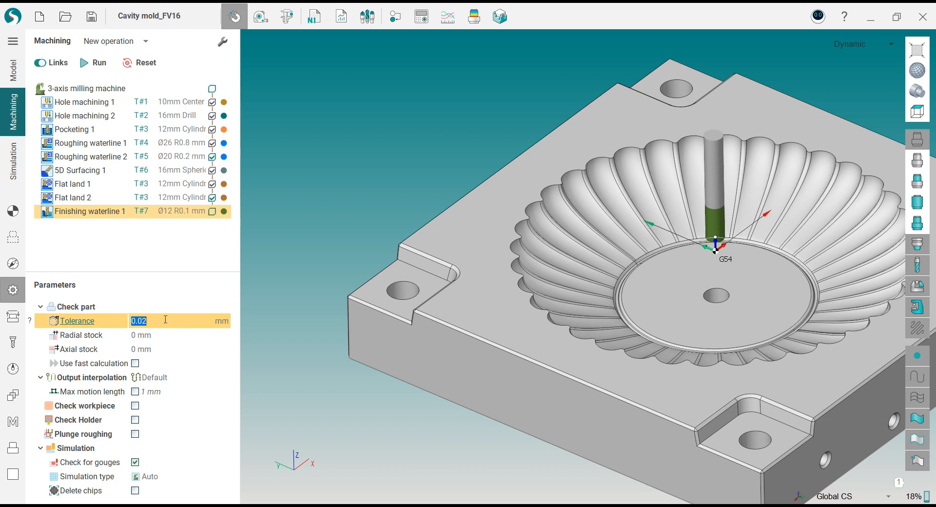
click(135, 363)
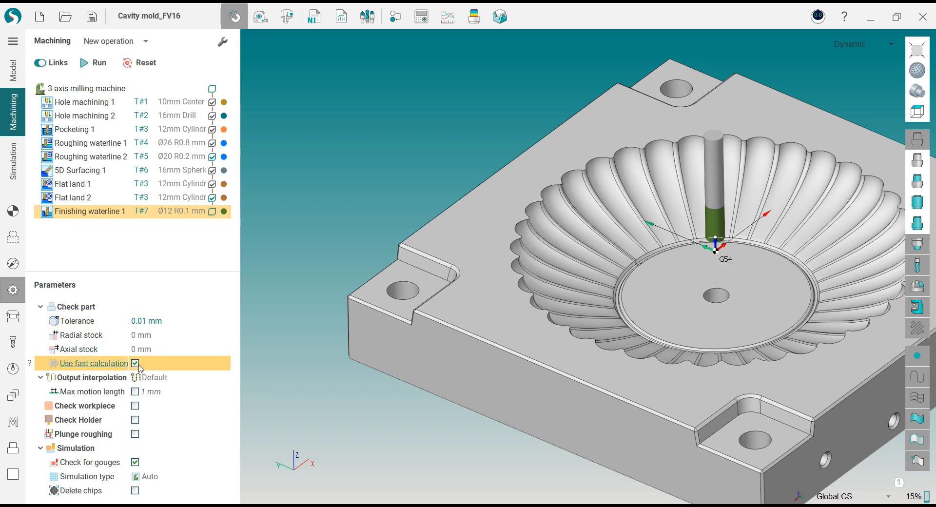
- Set the Finishing waterline 1 safe level to 20 mm from the part
click(14, 316)
click(157, 382)
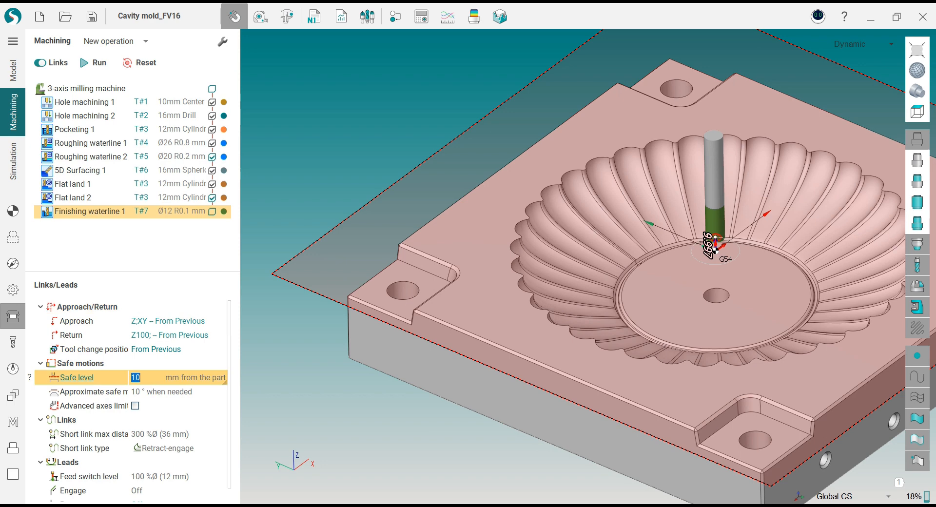
text(20)
key(Return)
- Choose Retract-engage as the short link type for Finishing waterline 1
click(190, 449)
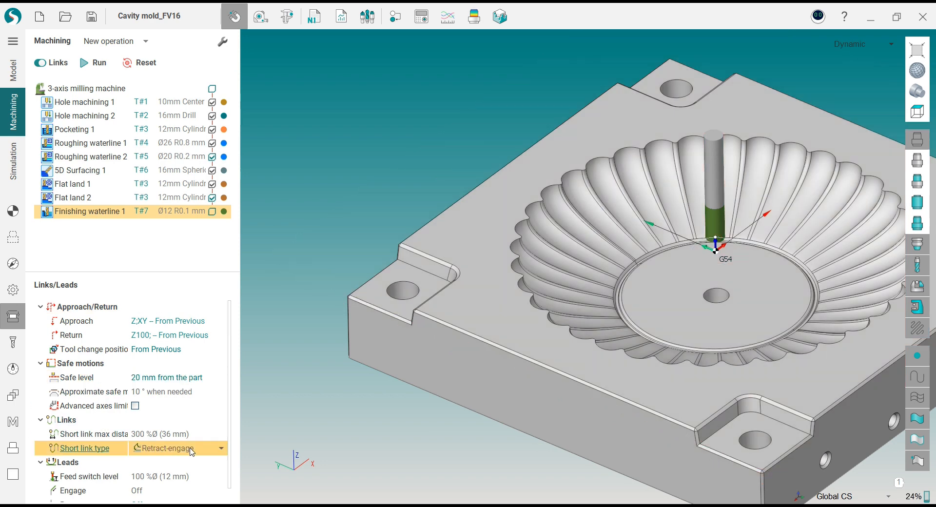
scroll(190, 448, down, 1)
click(180, 436)
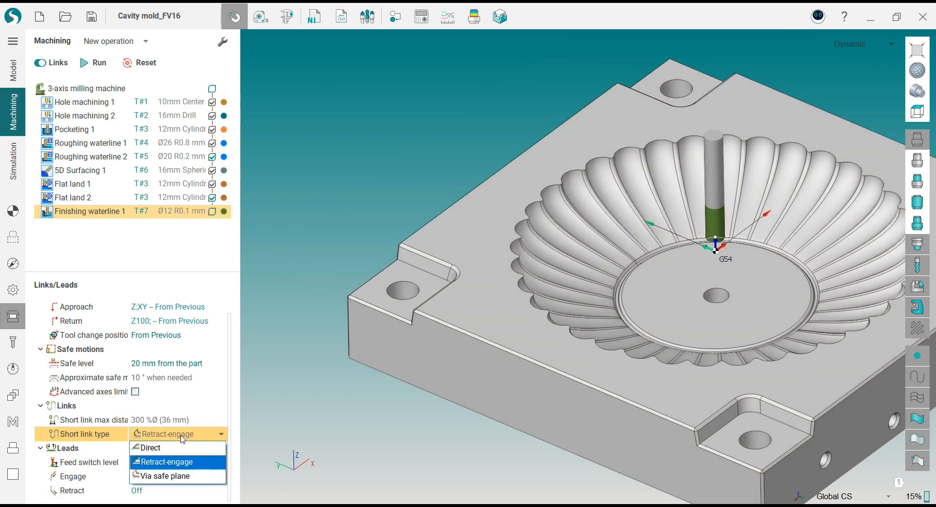
click(185, 462)
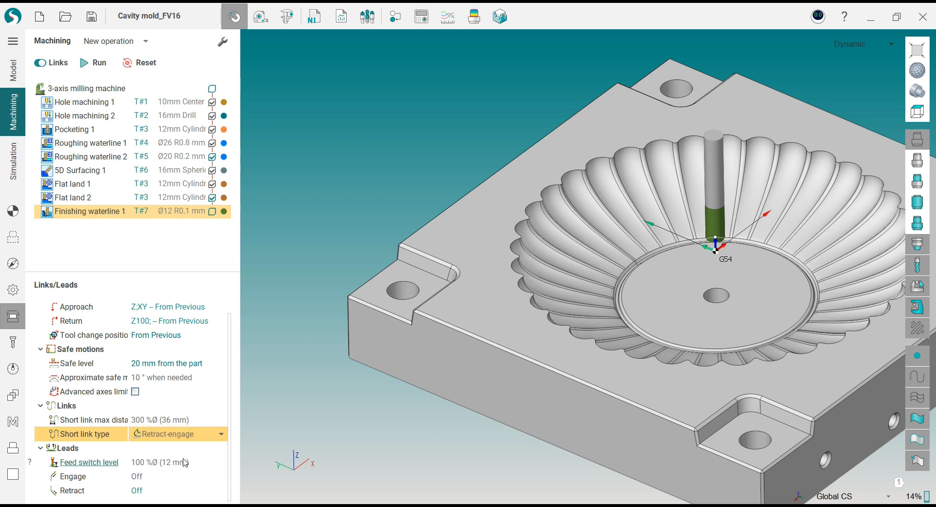
- Set the Finishing waterline 1 engage lead to By Arc with a 90° angle and a radius of 50 %Ø
click(179, 479)
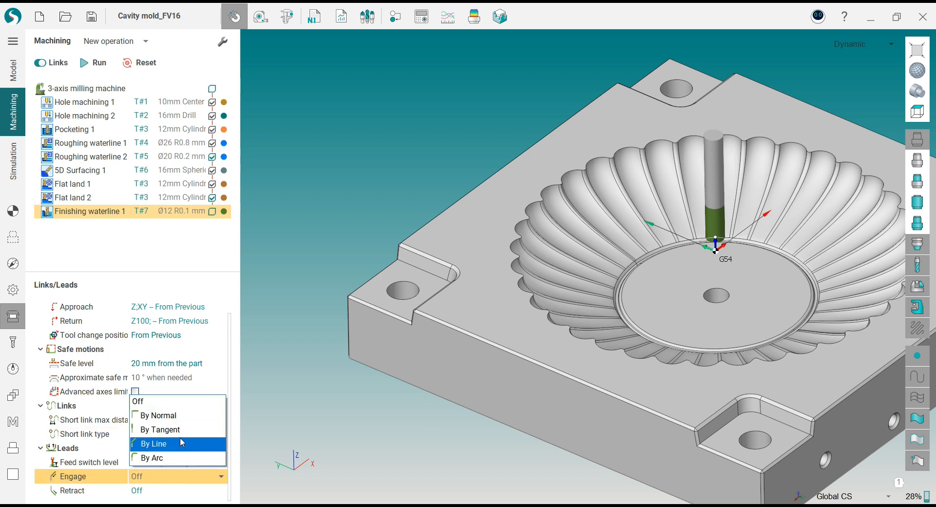
click(180, 457)
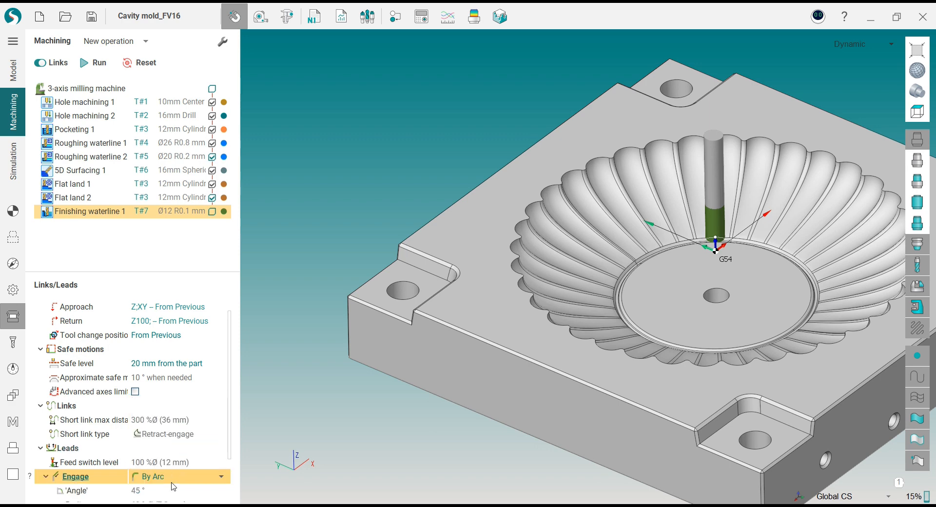
scroll(222, 433, down, 2)
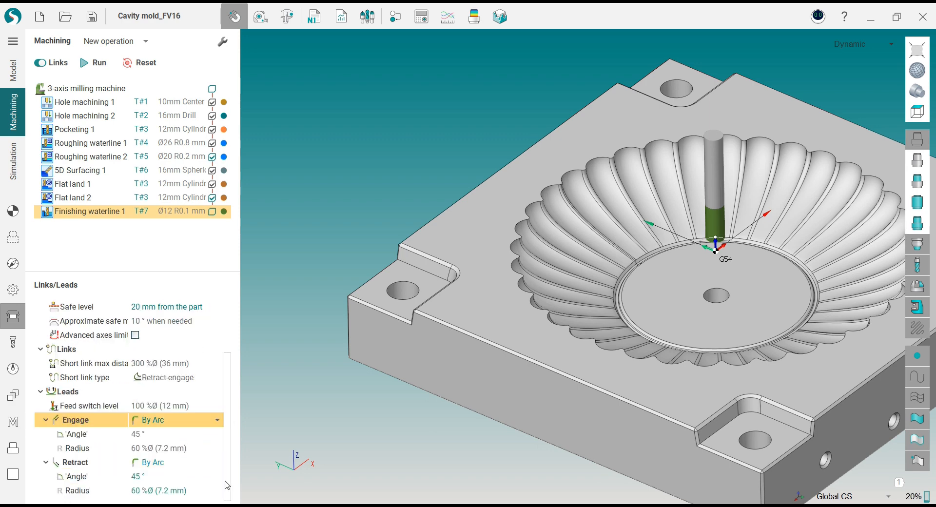
click(152, 434)
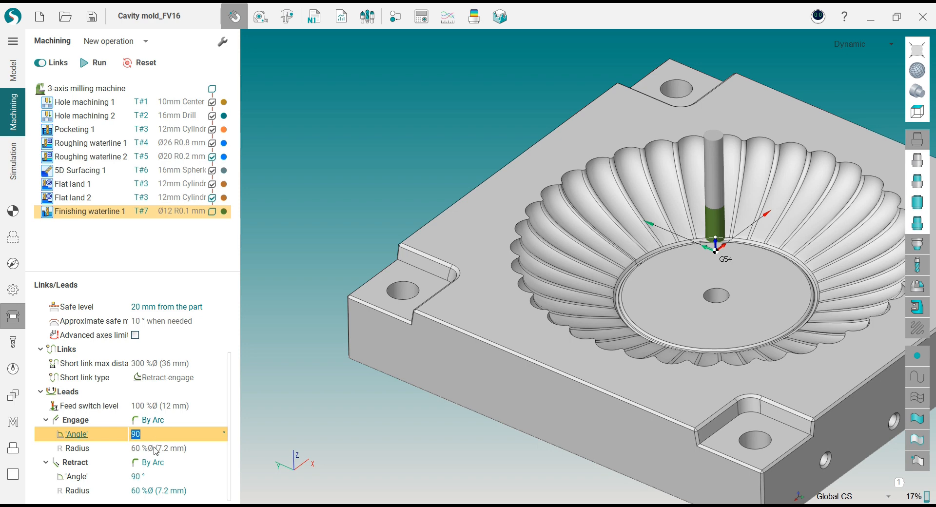
click(155, 448)
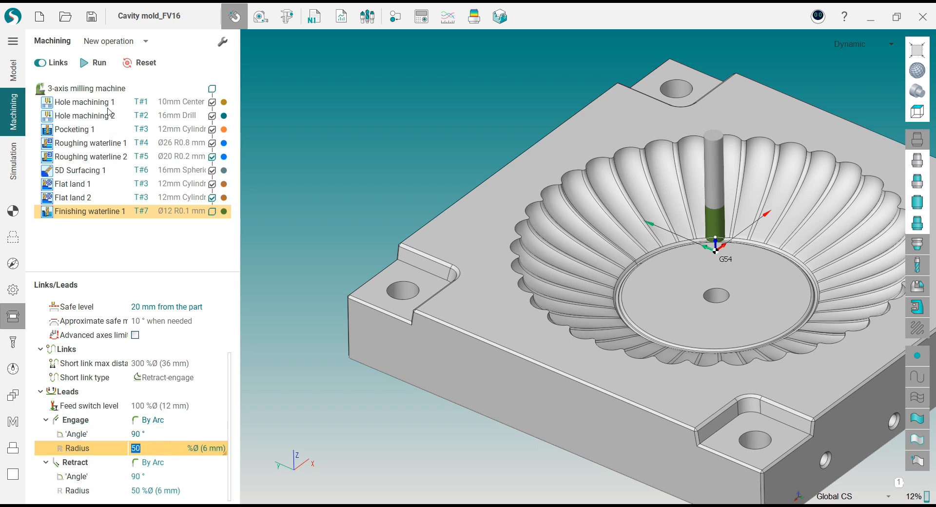
- Calculate the Finishing waterline 1 toolpath and inspect it around the corner pocket and its hole
click(94, 63)
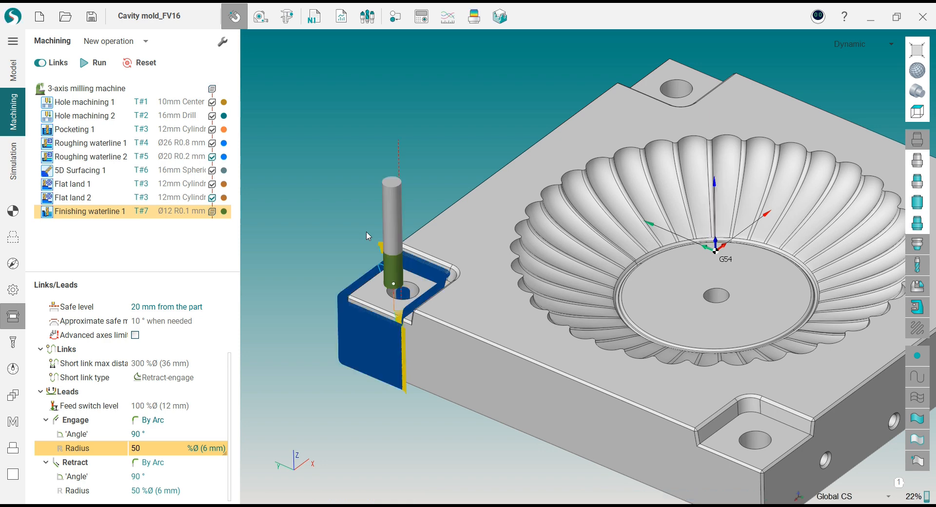
scroll(370, 302, up, 3)
middle_drag(373, 305, 463, 370)
middle_drag(441, 276, 477, 285)
middle_drag(482, 321, 599, 341)
scroll(469, 310, up, 2)
scroll(469, 310, up, 2)
middle_drag(470, 313, 490, 289)
scroll(462, 274, down, 3)
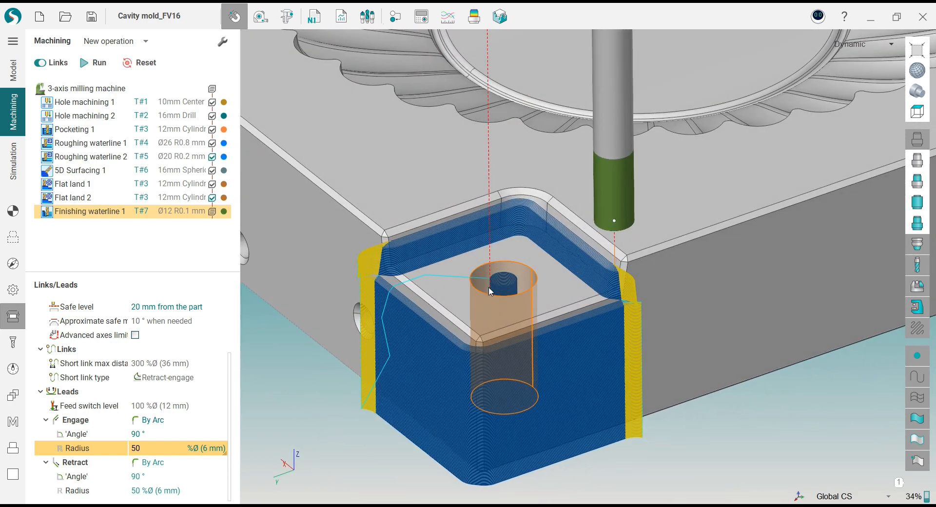
- Assign the corner pocket's floor face as the bottom level of the Finishing waterline 1 job
click(13, 238)
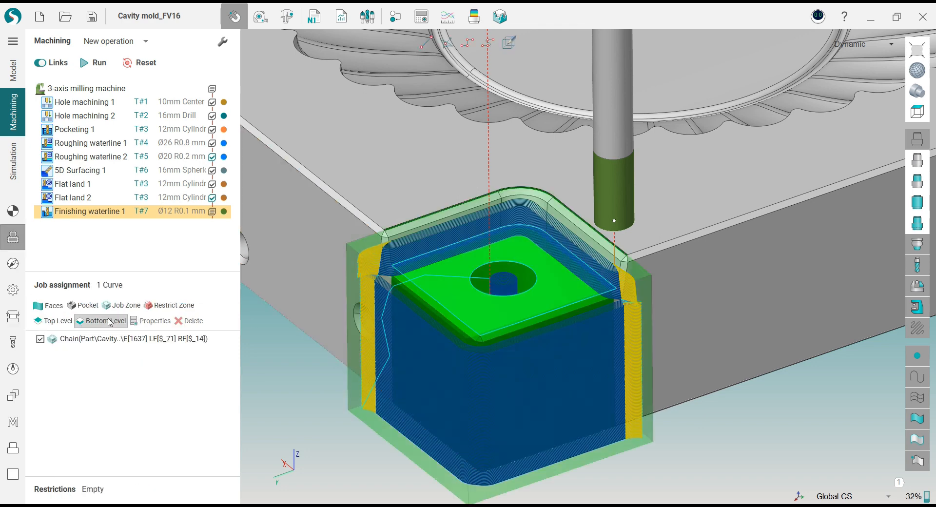
click(106, 321)
click(312, 384)
mouse_move(423, 293)
middle_down()
mouse_move(441, 297)
mouse_move(432, 295)
middle_up()
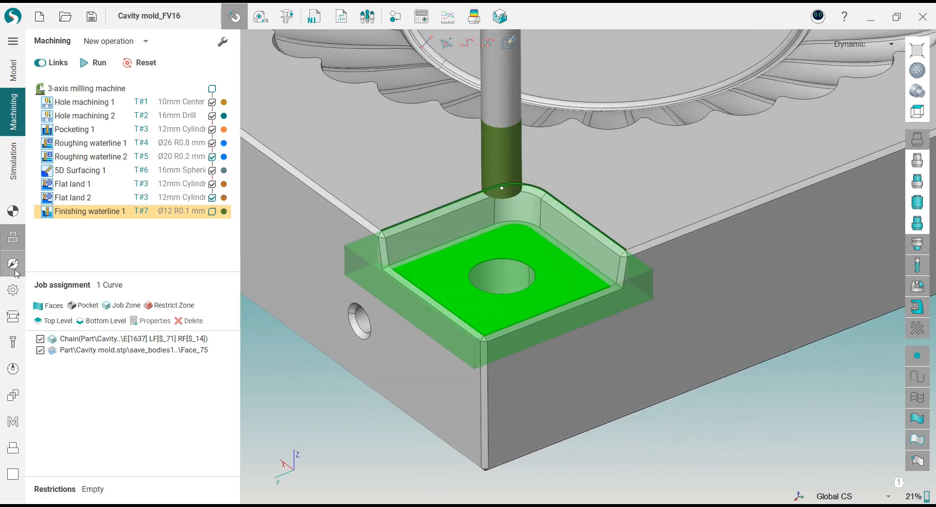
- Set the Finishing waterline 1 hole capping to 21 mm to cover the hole in the pocket floor
click(14, 290)
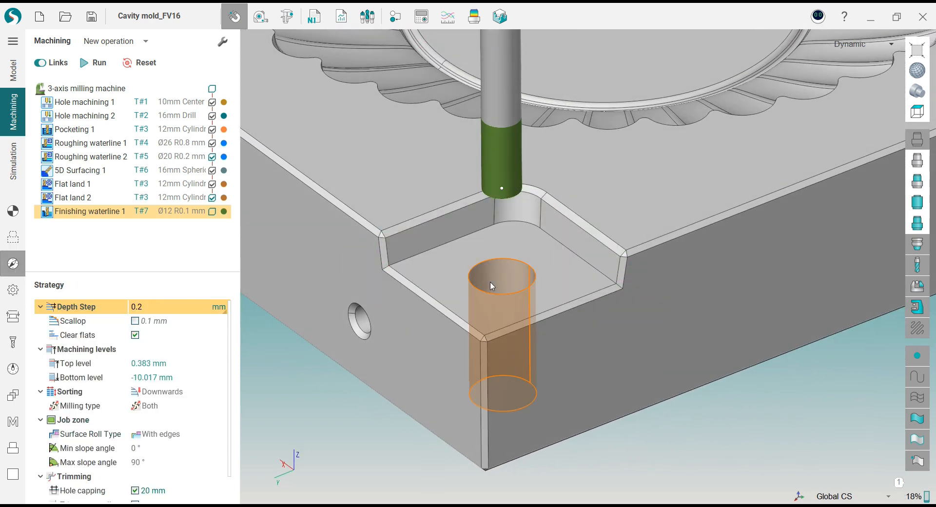
click(503, 385)
click(279, 413)
click(169, 490)
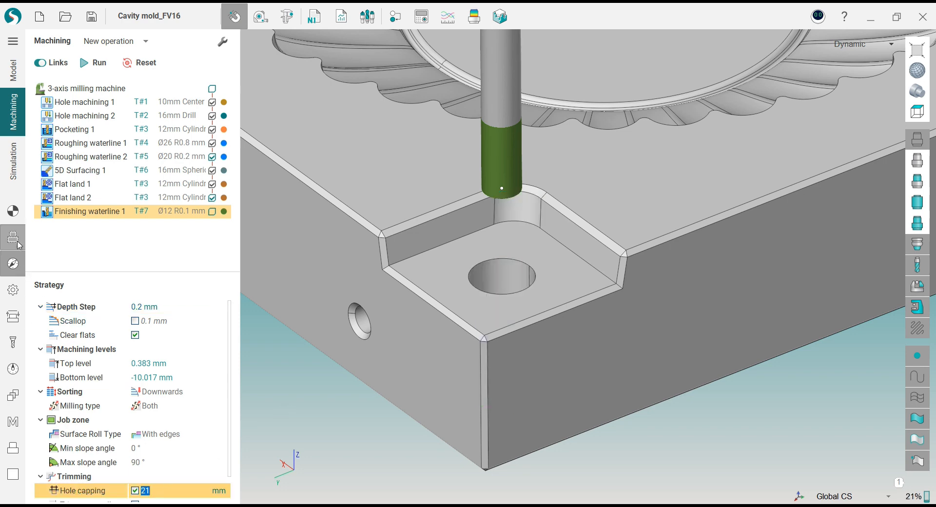
- Recalculate the Finishing waterline 1 toolpath with the new bottom level and hole capping, and review it on the whole mold
click(17, 217)
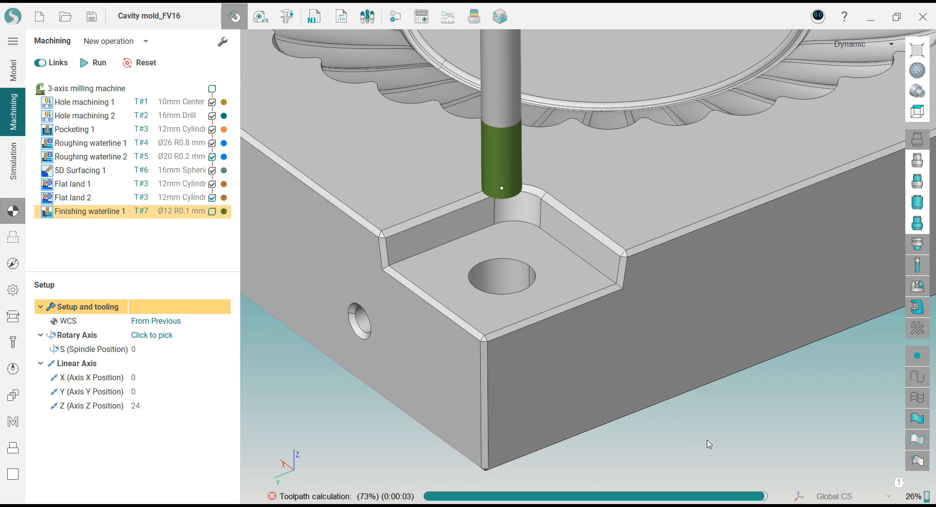
mouse_move(461, 254)
right_down()
mouse_move(501, 285)
mouse_move(510, 375)
mouse_move(487, 225)
mouse_move(476, 254)
right_up()
scroll(441, 302, down, 8)
right_drag(453, 344, 535, 309)
scroll(527, 313, down, 2)
scroll(534, 309, up, 2)
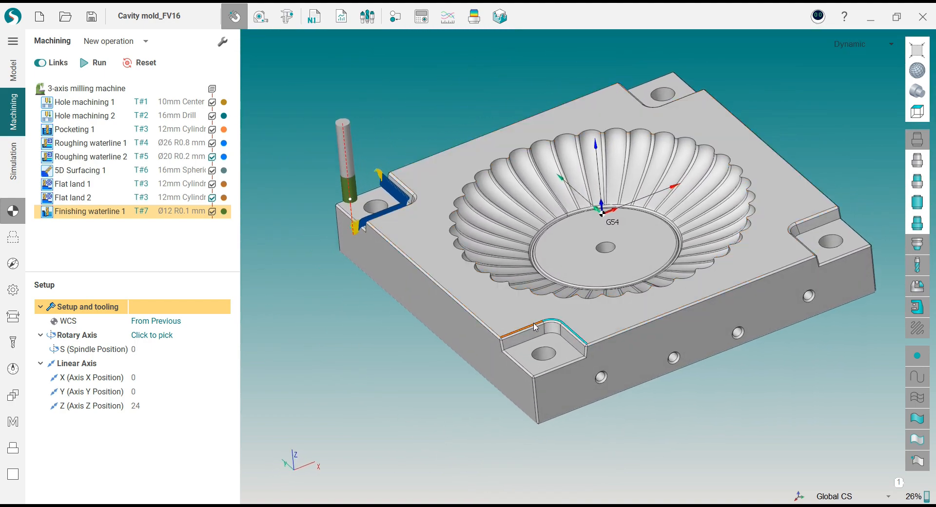
- Add job zones to Finishing waterline 1 from the upper edge chains of the other three corner pockets
click(13, 237)
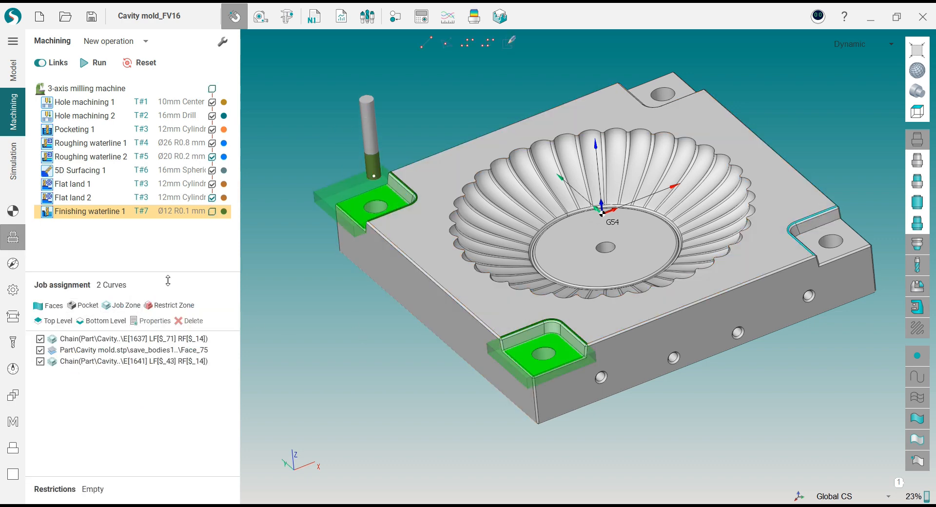
click(82, 305)
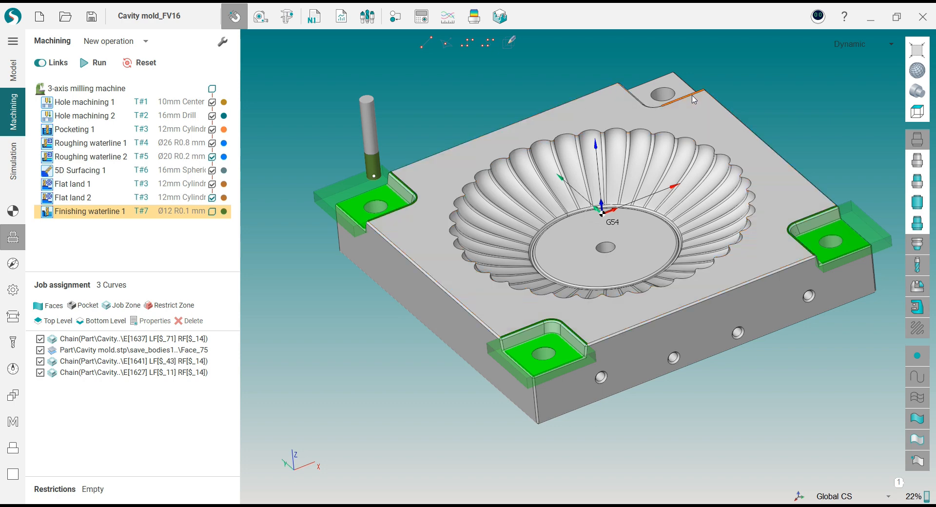
click(121, 305)
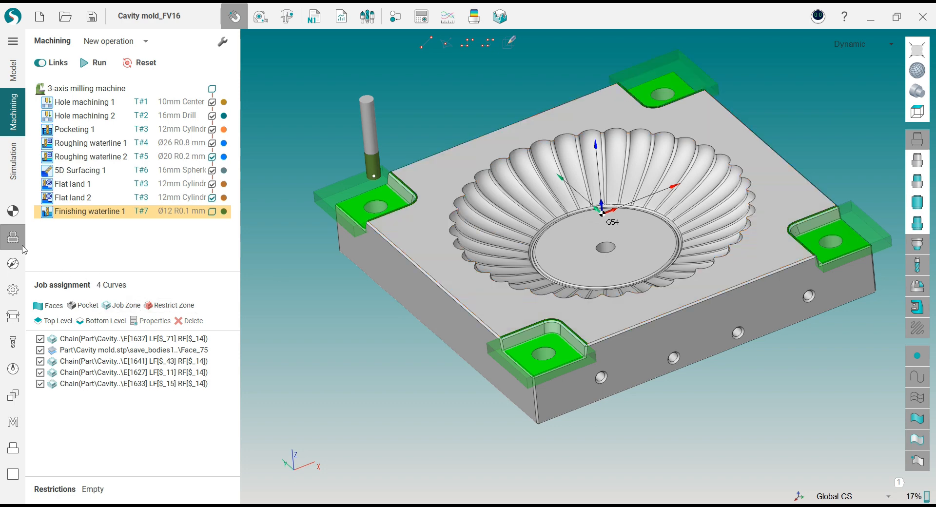
- Calculate the Finishing waterline 1 toolpath for all four corner pockets and inspect the passes
click(20, 210)
click(94, 63)
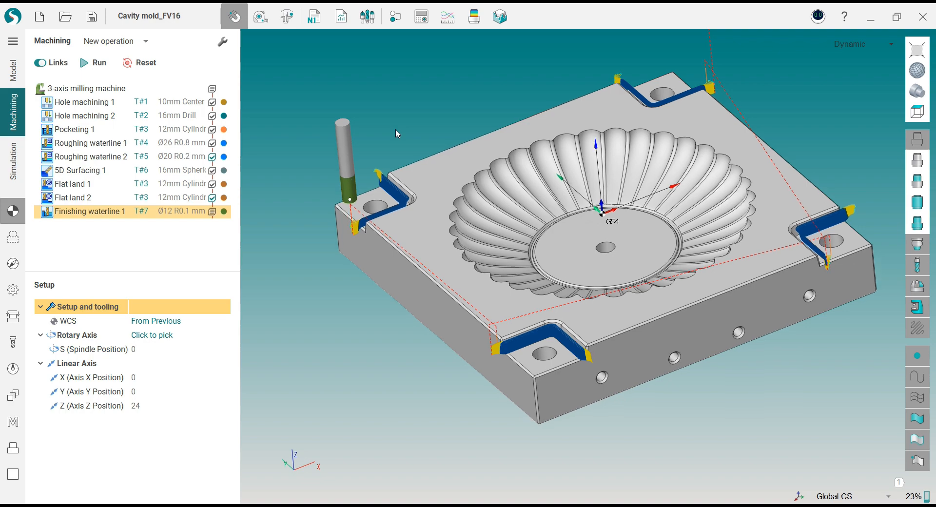
scroll(391, 141, up, 2)
scroll(371, 211, up, 6)
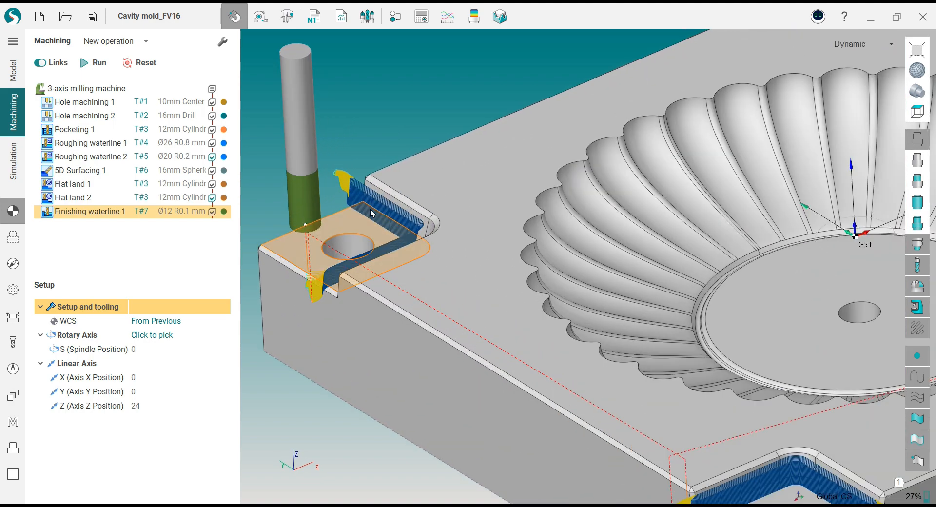
middle_drag(372, 210, 362, 192)
scroll(362, 193, down, 8)
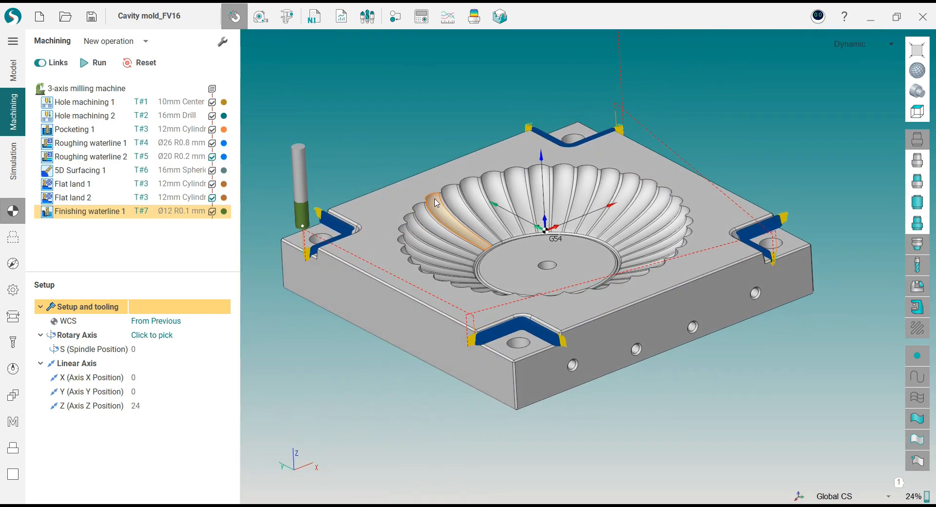
- Simulate Finishing waterline 1 at adjusted speed and examine how the tool cuts the first corner pocket's walls
click(13, 162)
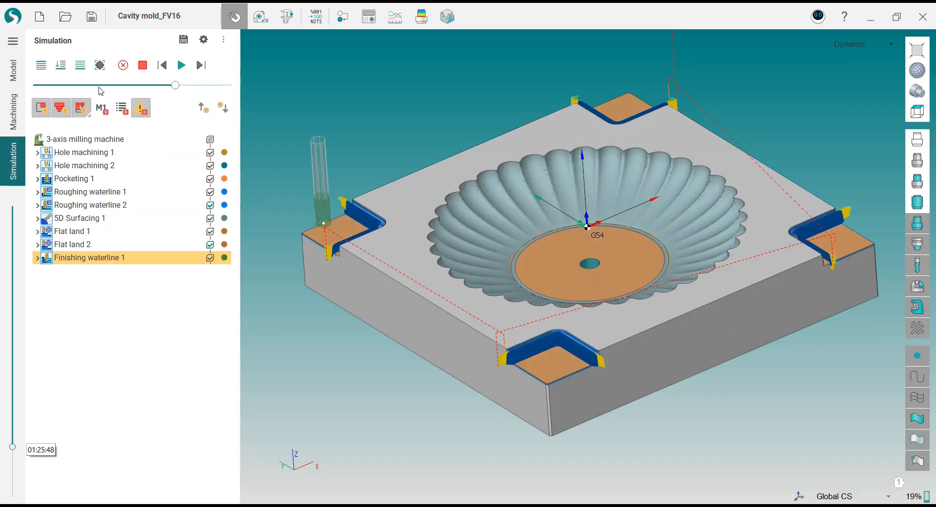
click(179, 68)
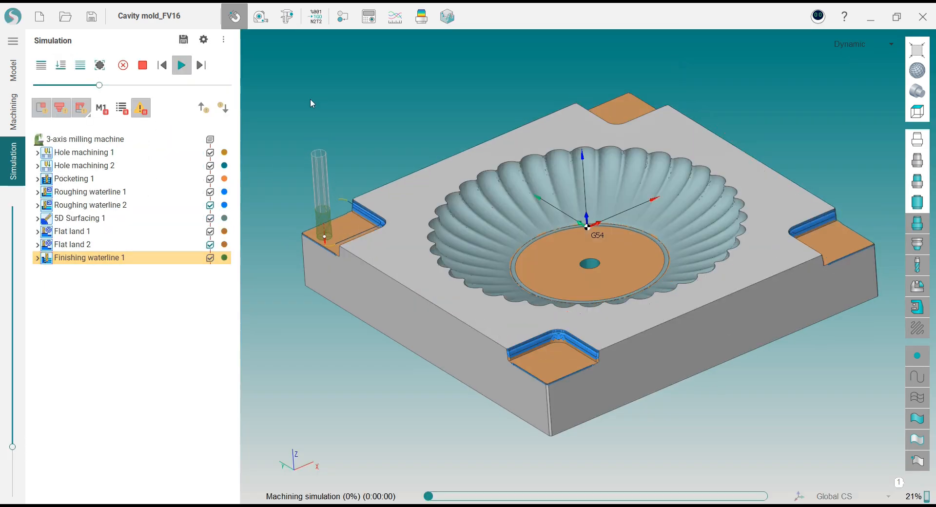
click(145, 87)
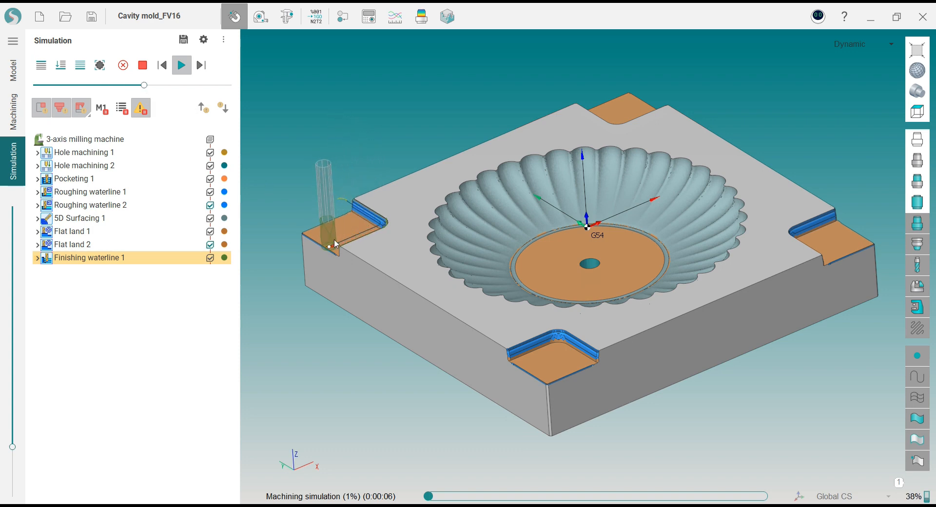
scroll(344, 240, up, 3)
right_drag(344, 240, 378, 206)
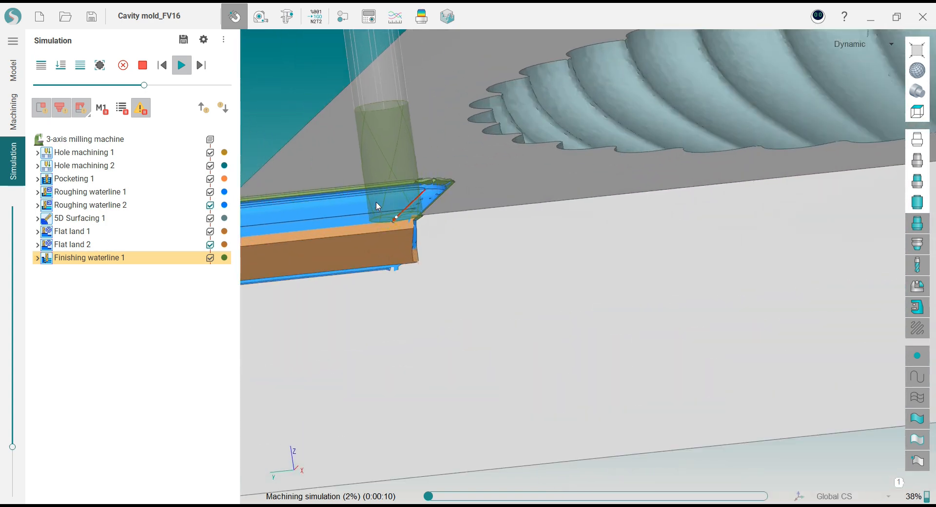
right_drag(375, 201, 438, 198)
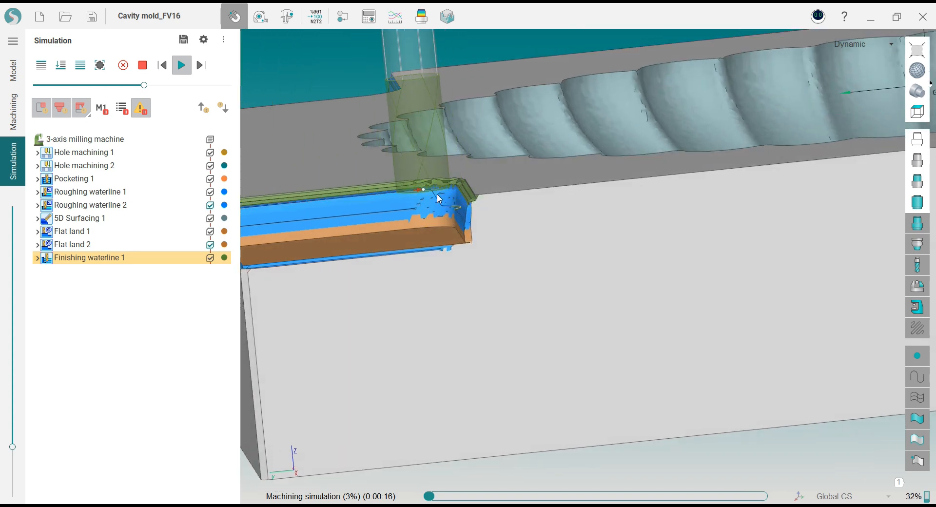
scroll(439, 198, down, 5)
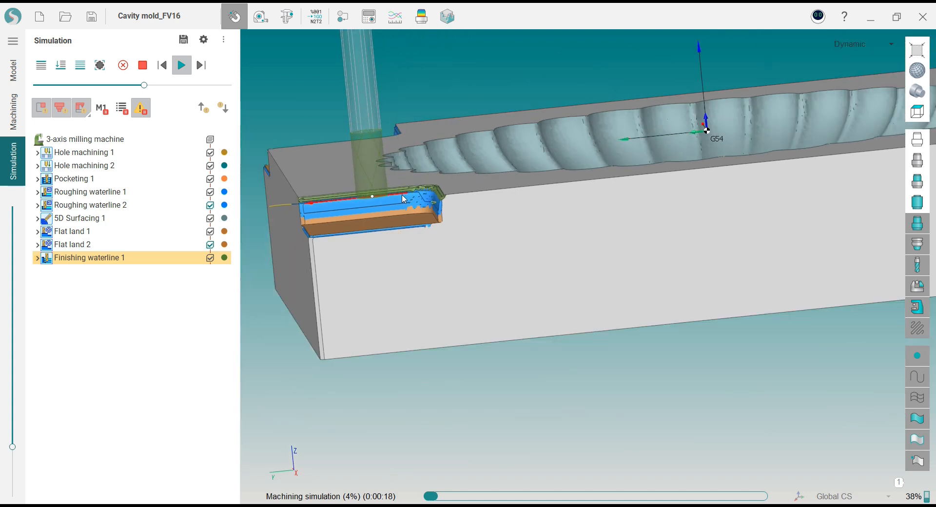
middle_drag(398, 181, 335, 233)
scroll(335, 241, down, 2)
scroll(335, 232, up, 2)
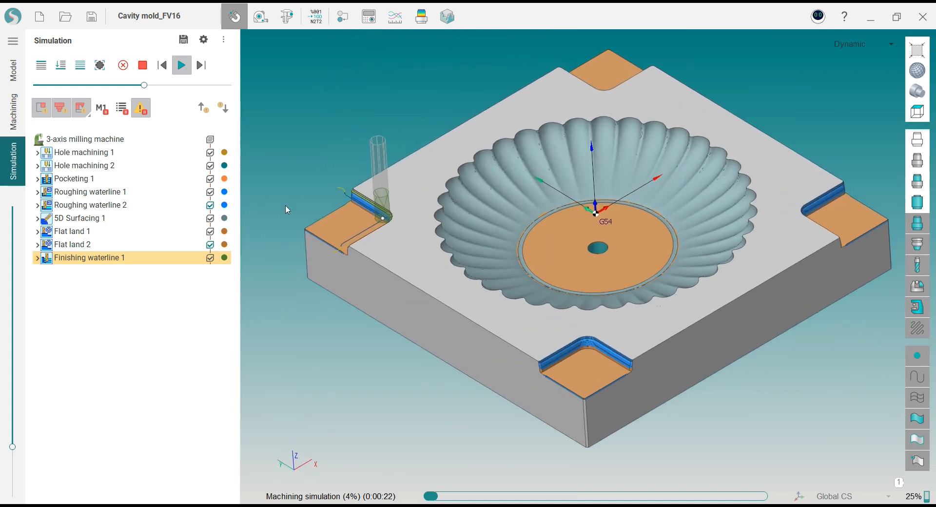
- Return to the machining setup, check the machined part against the model with the deviation color map, and inspect the cavity floor's rim
click(13, 112)
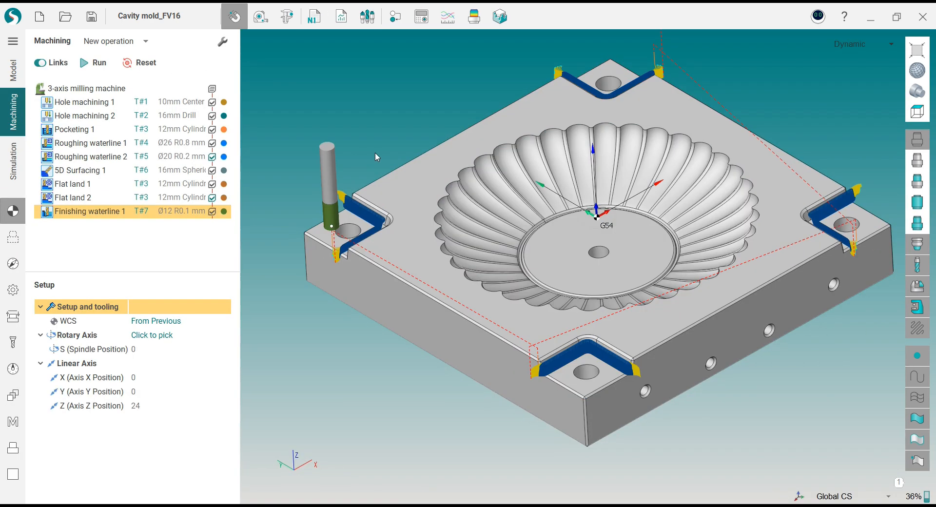
middle_drag(375, 153, 332, 181)
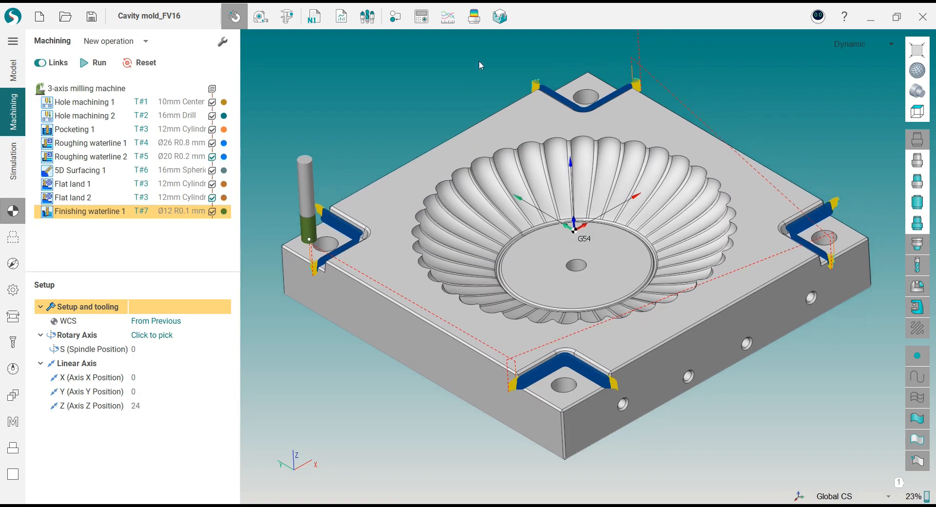
click(485, 28)
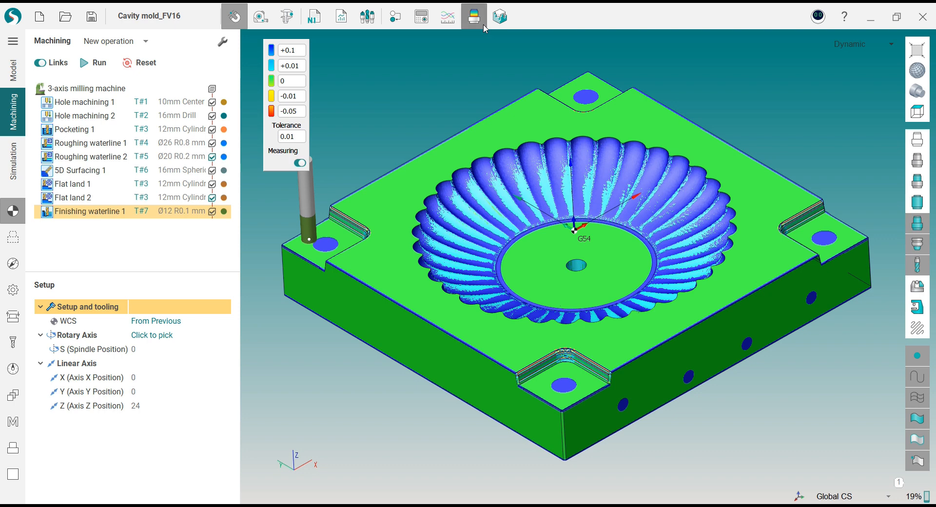
click(484, 25)
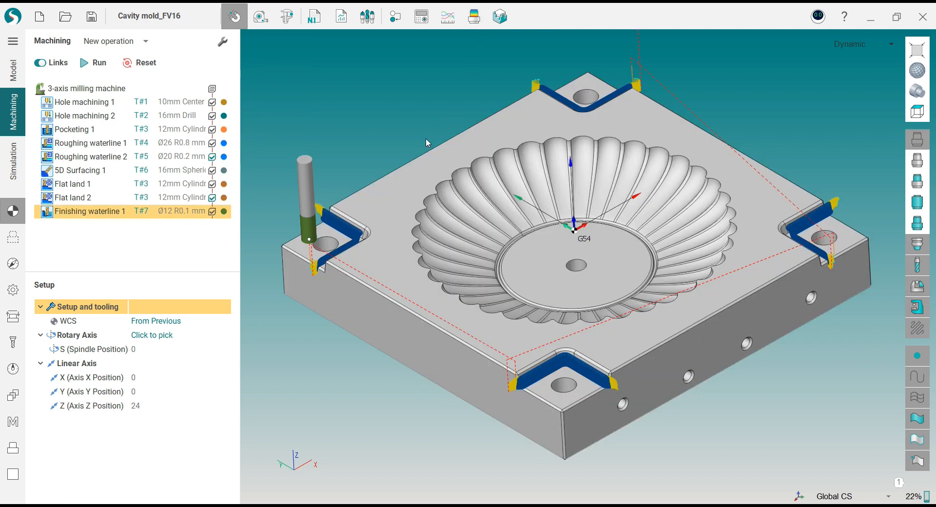
scroll(519, 263, up, 5)
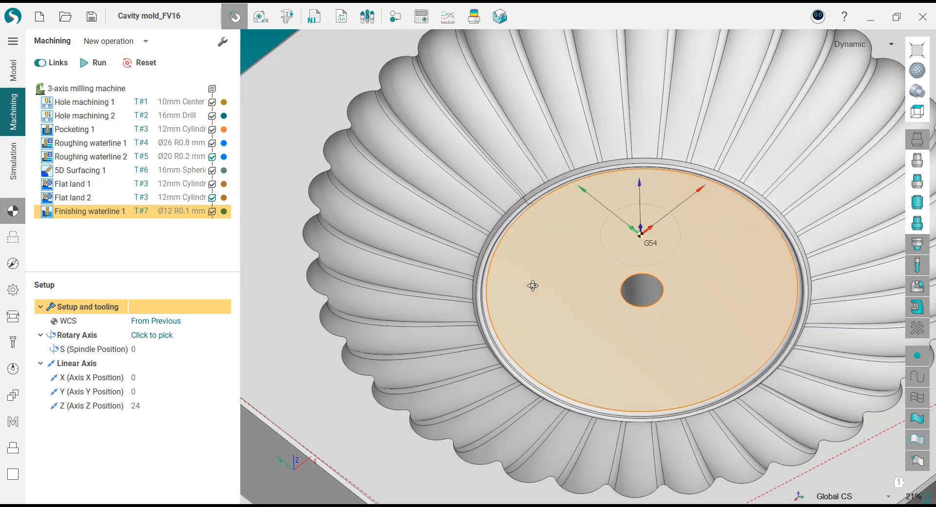
middle_drag(532, 285, 534, 229)
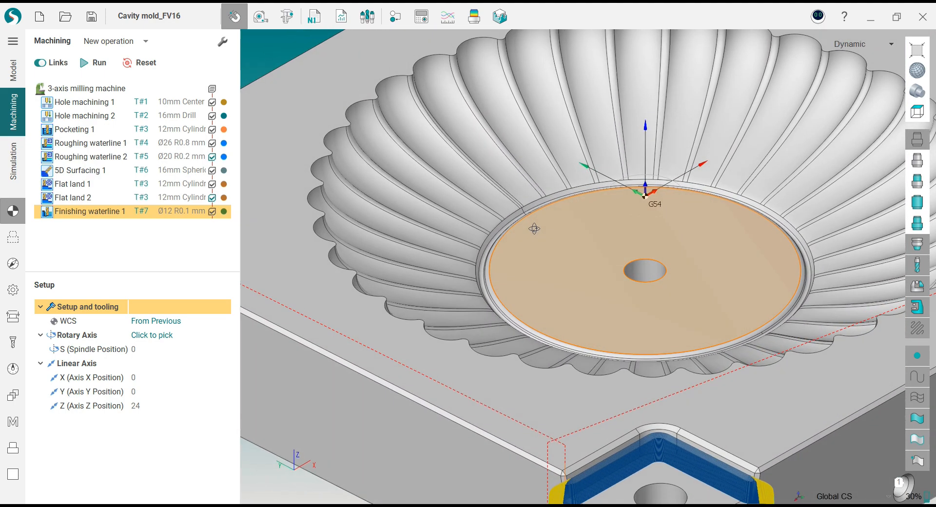
- Compare the cavity floor's rim with the model using the deviation color map, and examine the surrounding cavity
scroll(528, 236, up, 5)
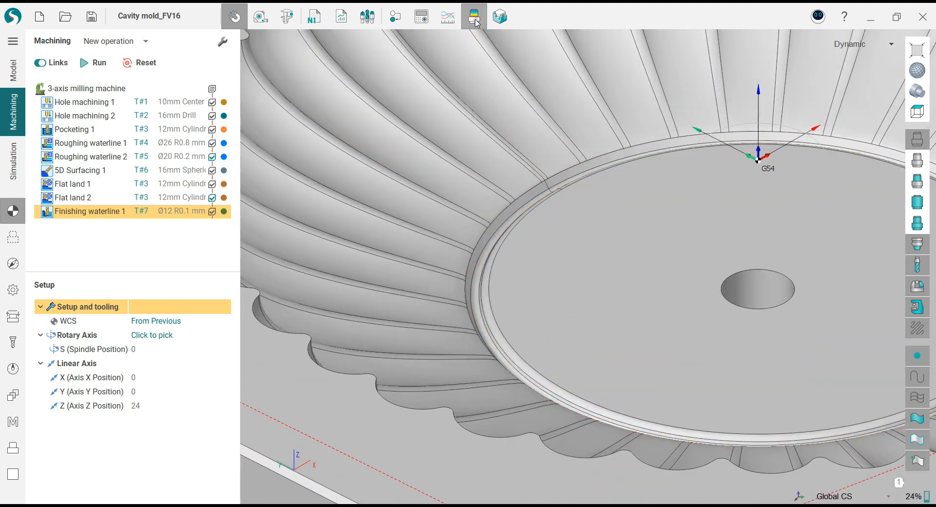
click(474, 16)
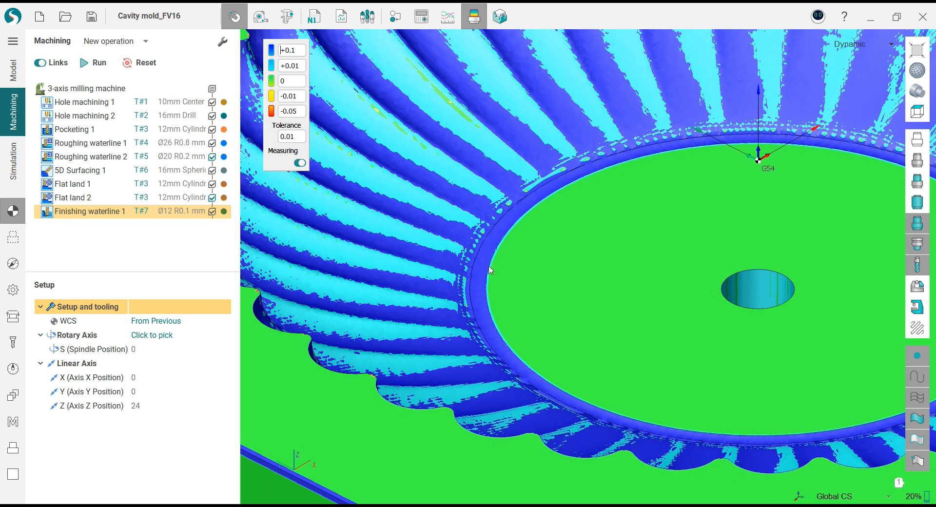
click(475, 23)
scroll(515, 268, down, 4)
scroll(528, 271, up, 3)
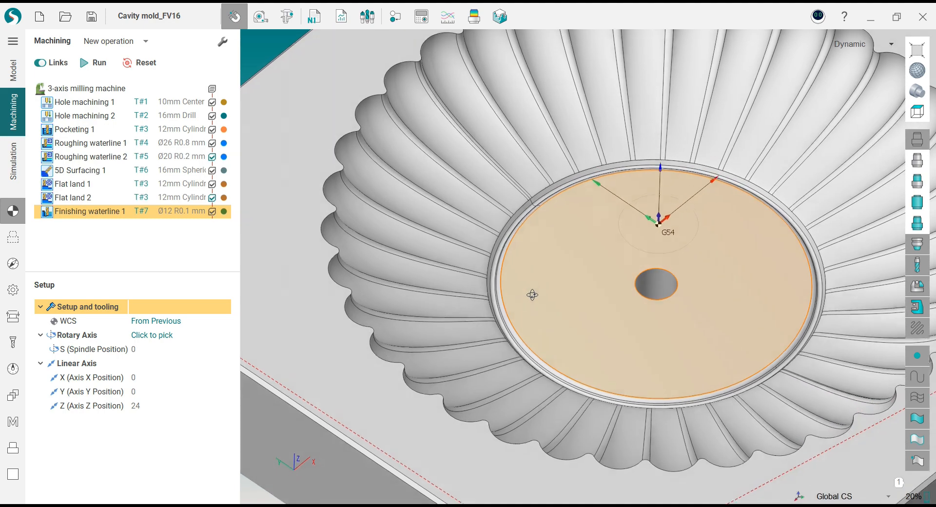
scroll(533, 295, down, 5)
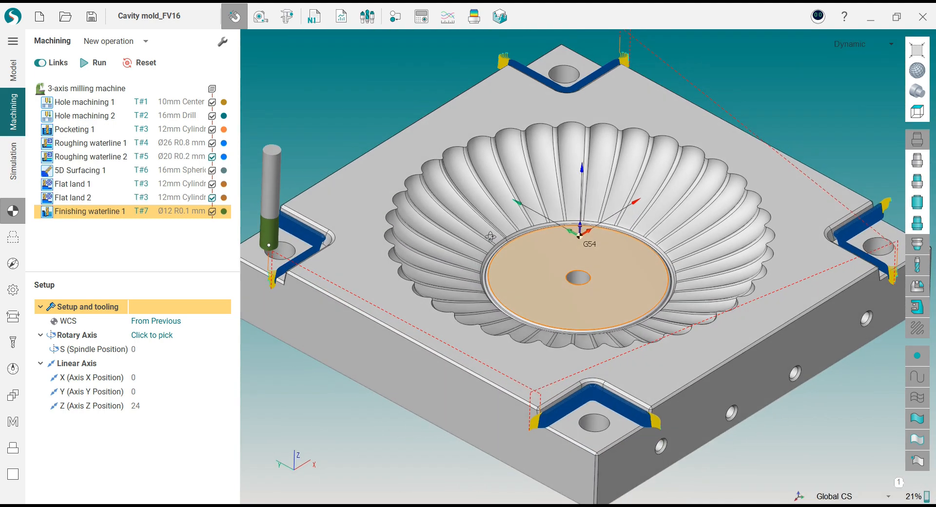
middle_drag(490, 237, 481, 235)
scroll(503, 260, up, 3)
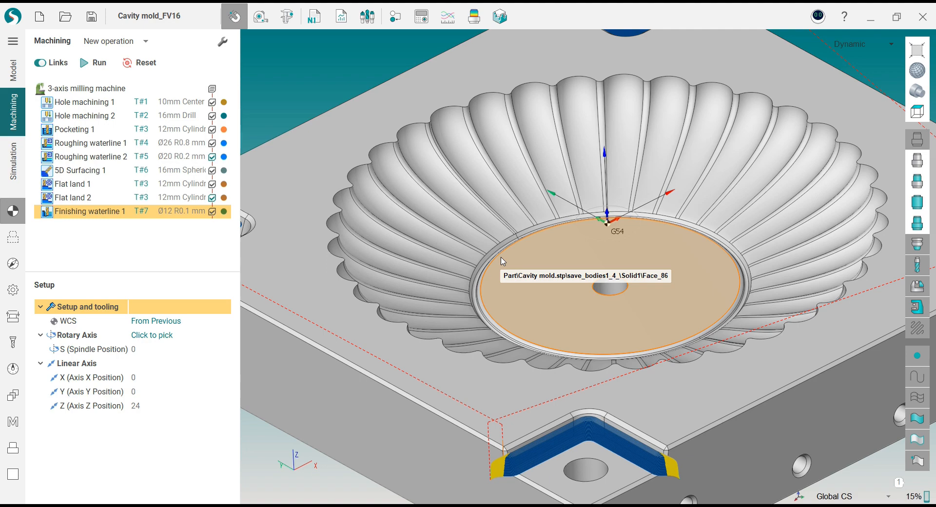
- Measure the radius and diameter of the narrow rim face around the cavity floor
scroll(481, 279, up, 3)
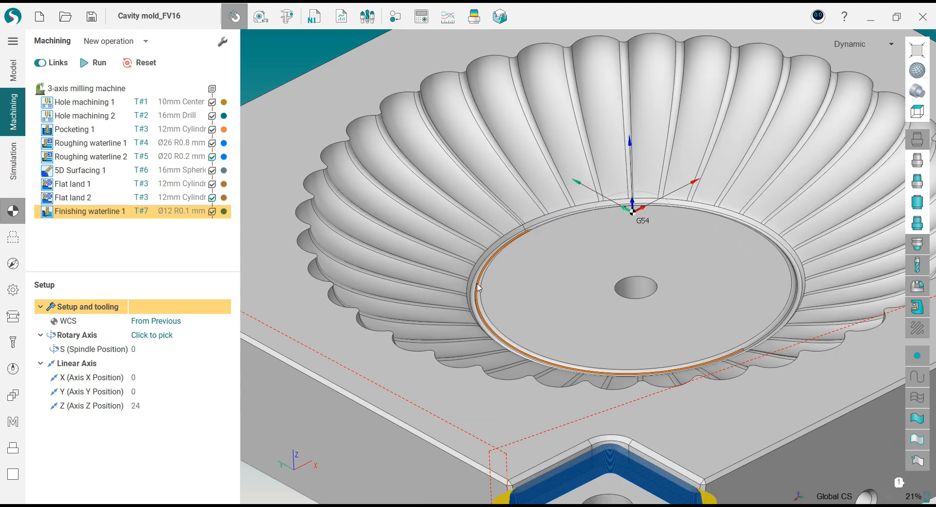
middle_drag(482, 291, 527, 268)
scroll(476, 278, down, 2)
scroll(524, 267, down, 3)
scroll(502, 303, up, 6)
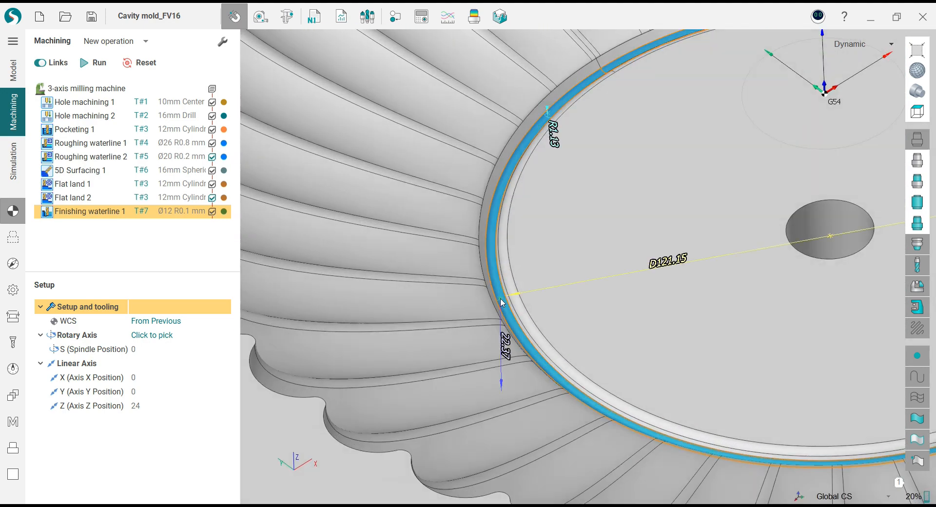
scroll(480, 301, down, 4)
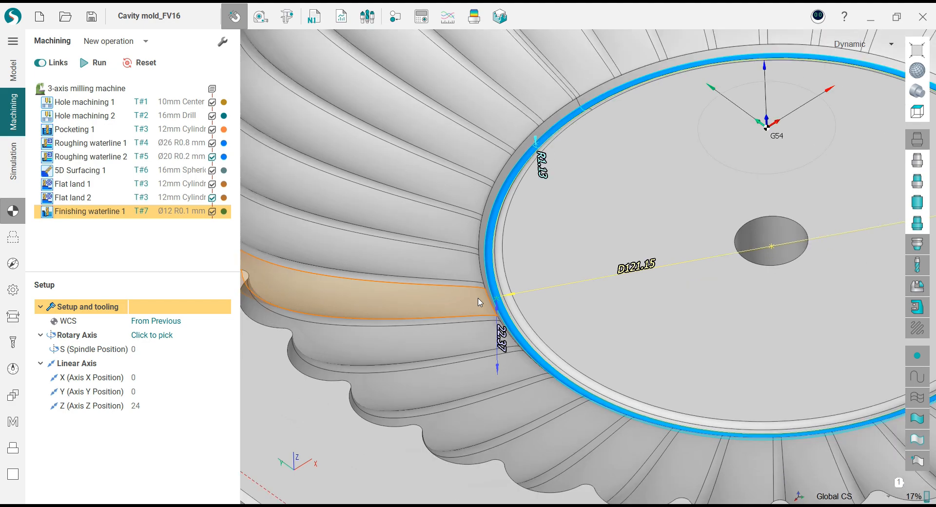
scroll(485, 301, down, 1)
middle_drag(489, 302, 492, 279)
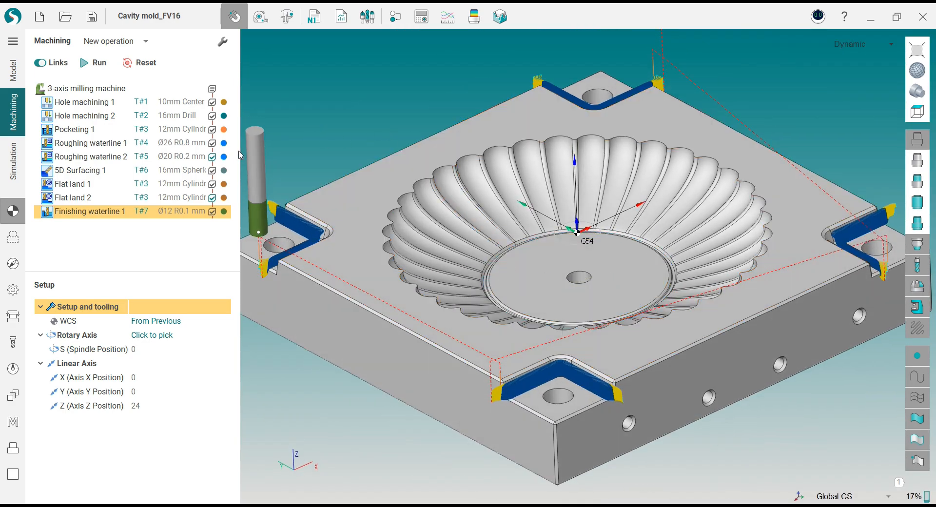
- Create a 3D/5D advanced Morph operation and give it a new spherical mill with a 4 mm diameter
click(149, 43)
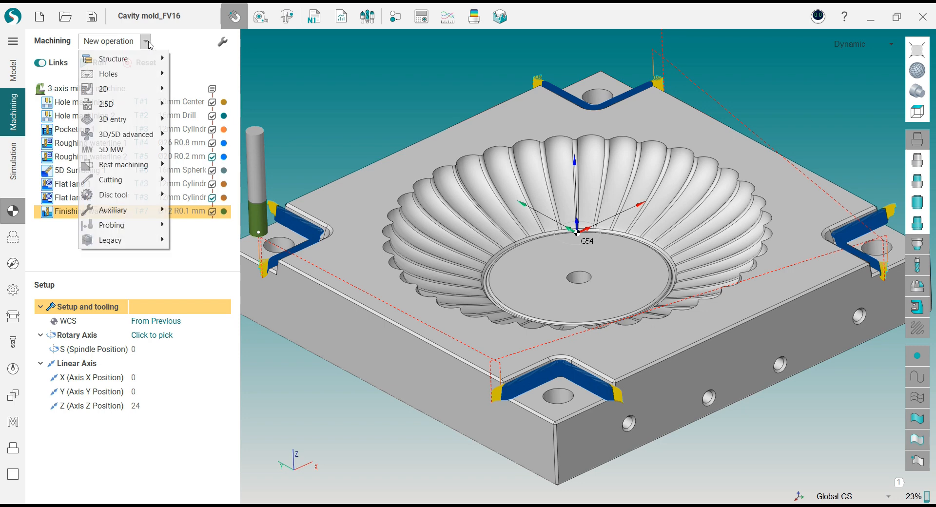
mouse_move(138, 127)
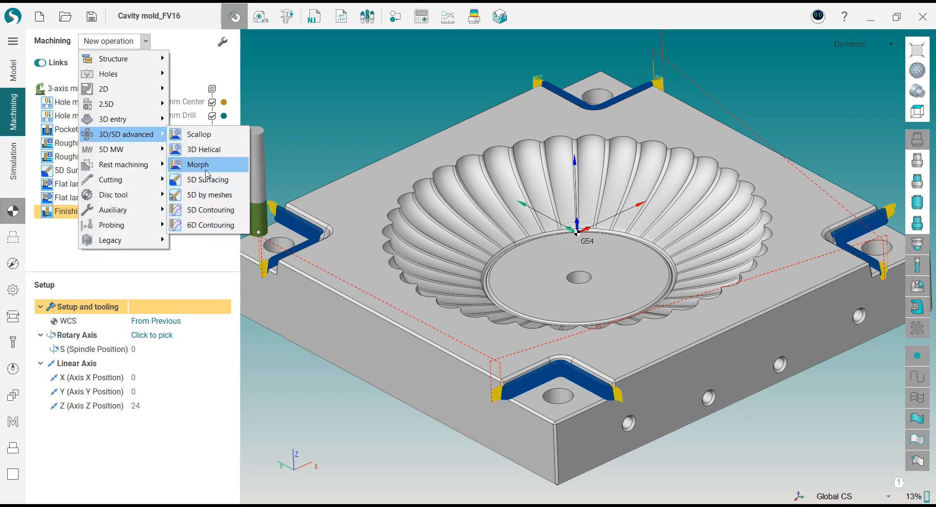
click(198, 165)
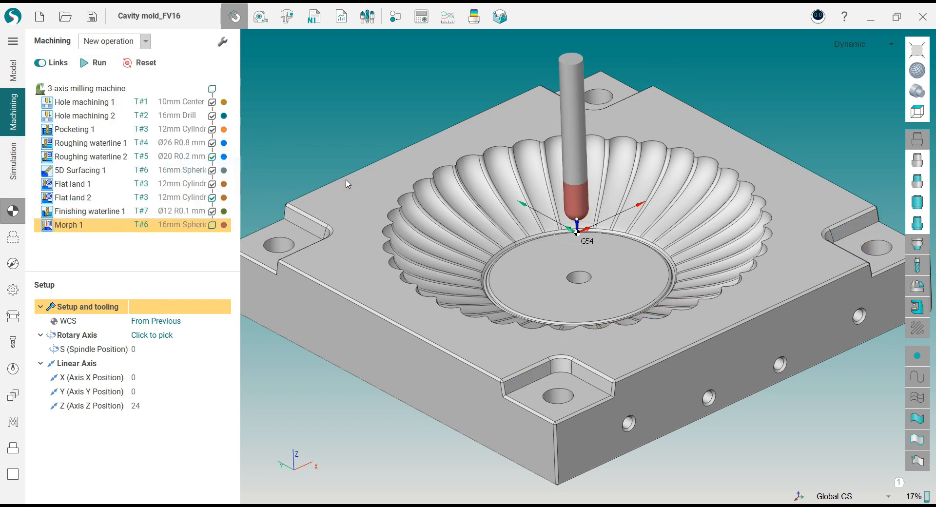
click(5, 351)
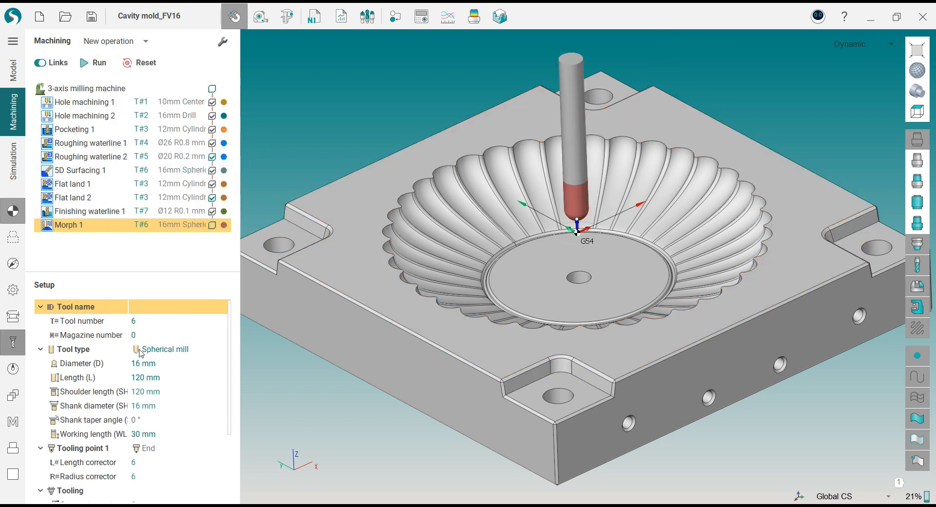
click(159, 367)
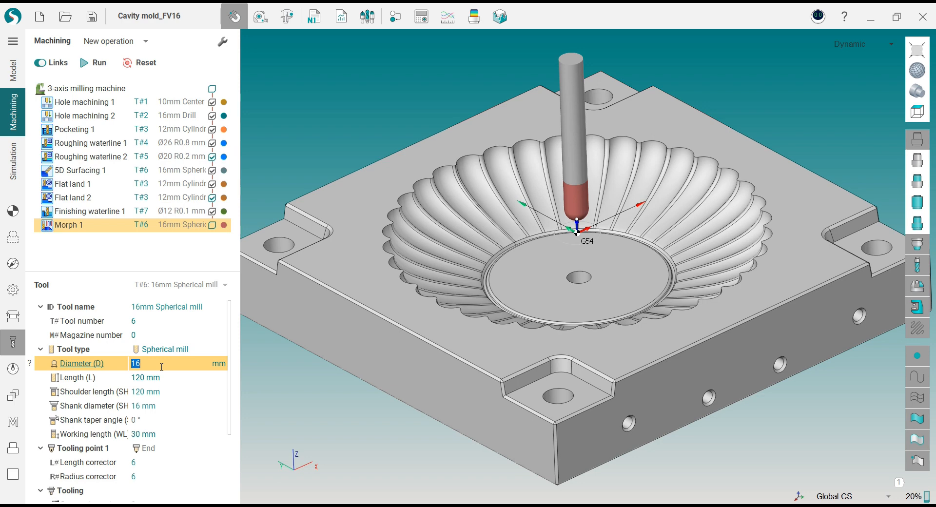
key(Return)
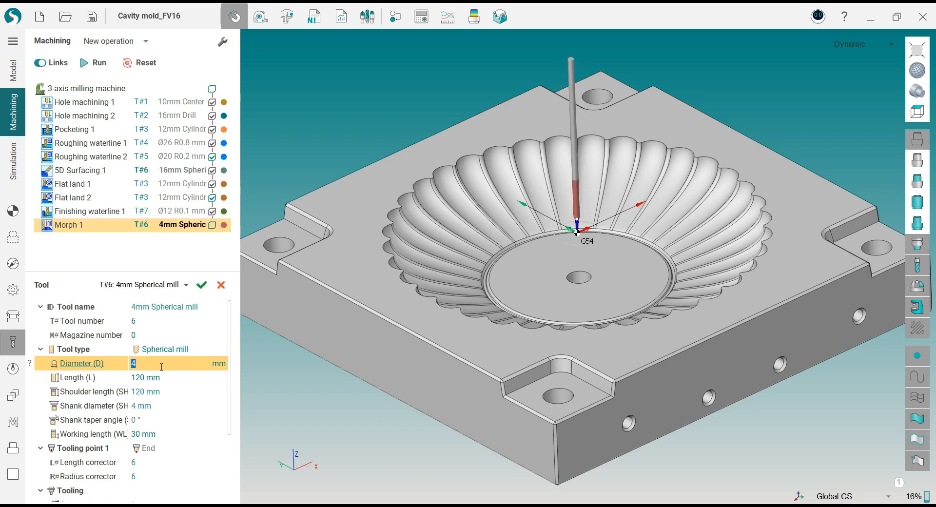
click(202, 290)
click(485, 283)
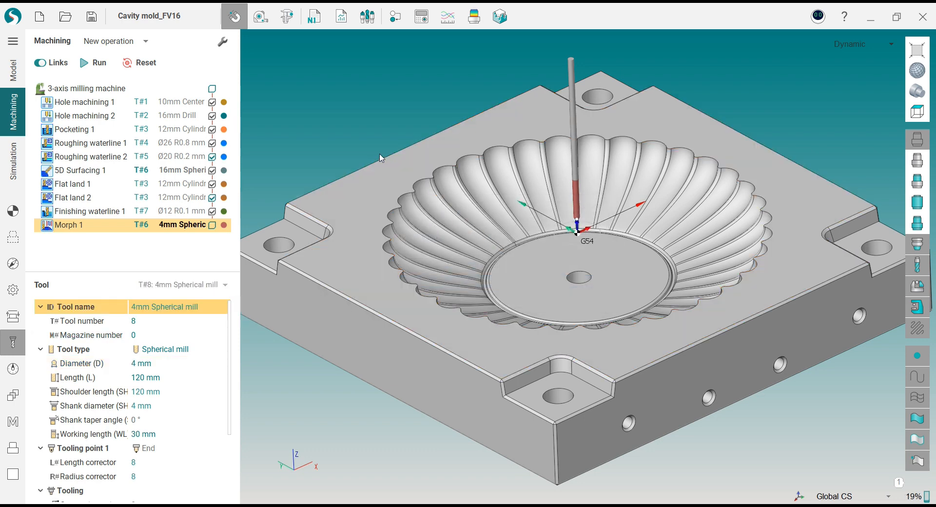
- Set the mill's working and shoulder lengths to 15 mm, shank diameter to 8 mm and shank taper angle to 75°, and apply the changes
middle_drag(486, 263, 508, 292)
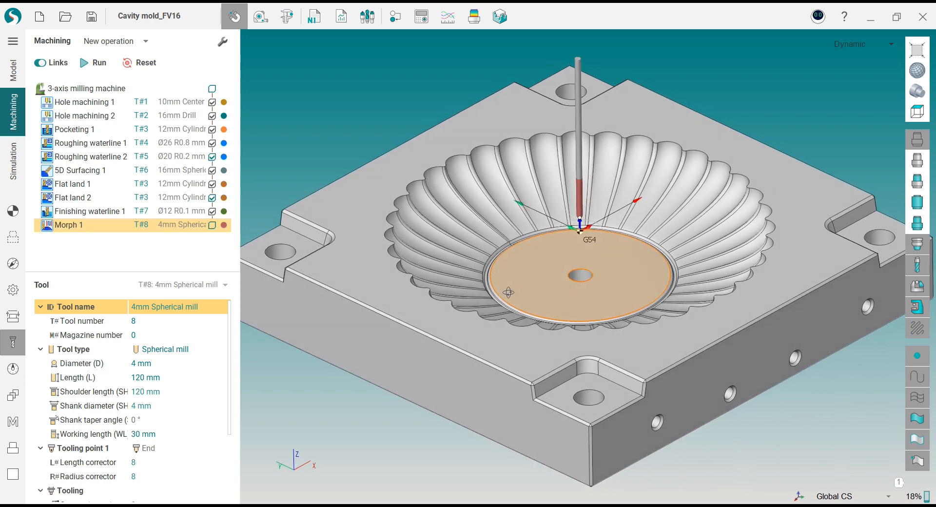
click(163, 434)
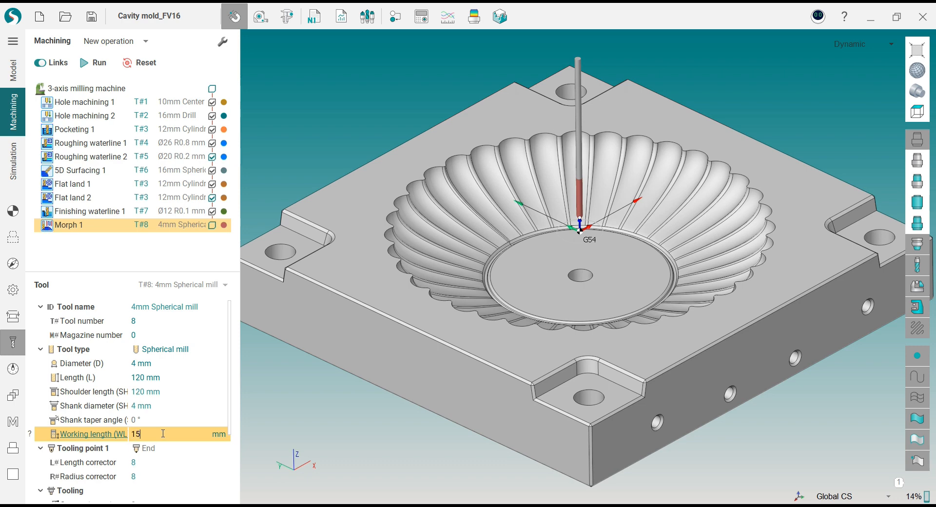
click(165, 421)
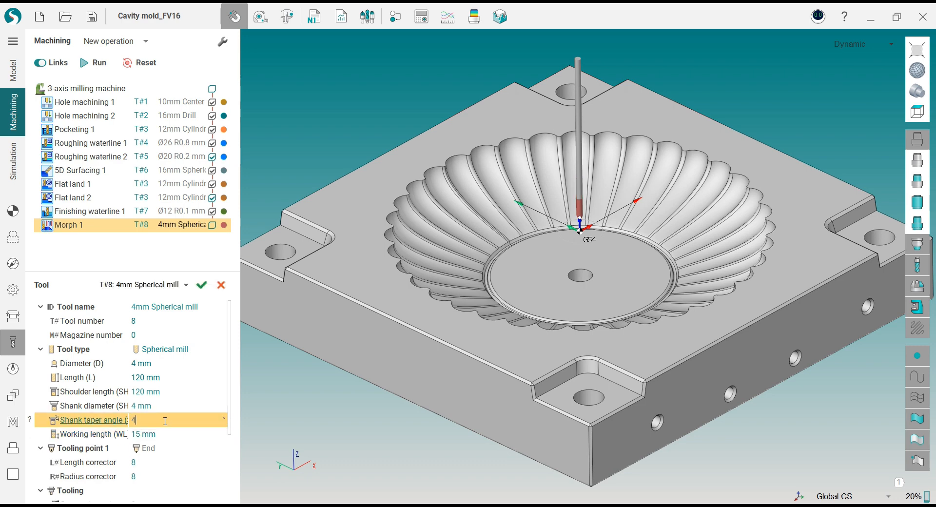
click(169, 409)
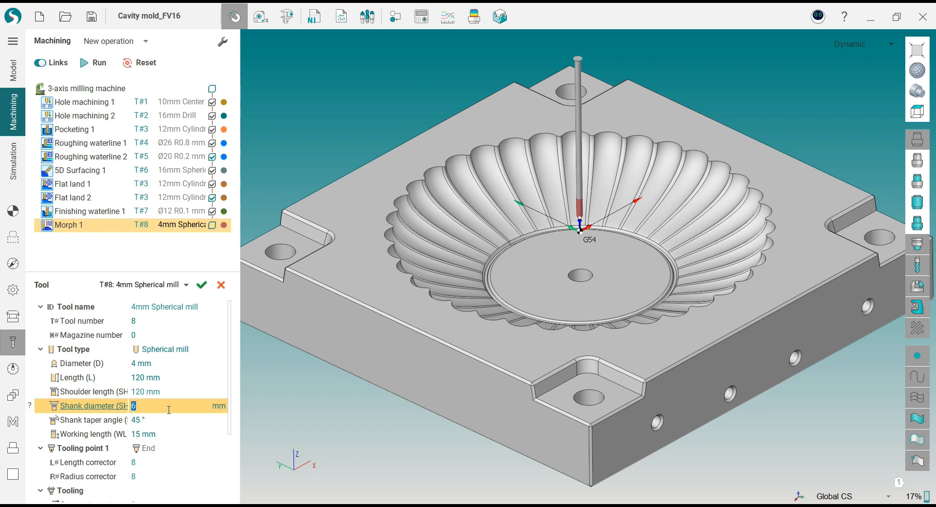
click(169, 389)
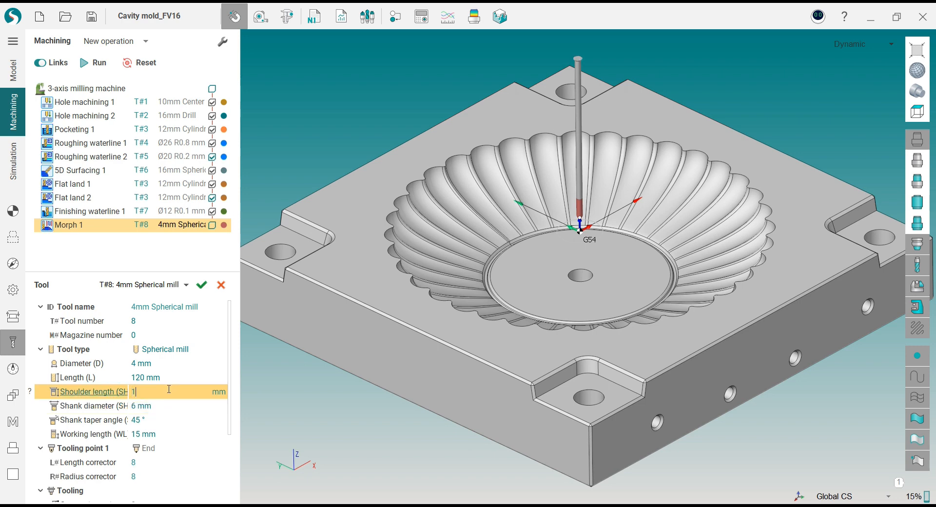
click(169, 419)
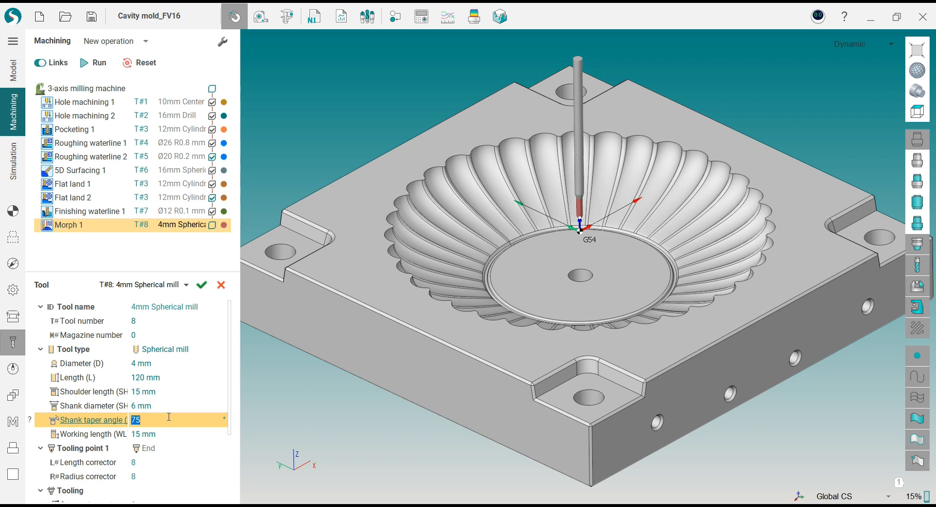
click(164, 405)
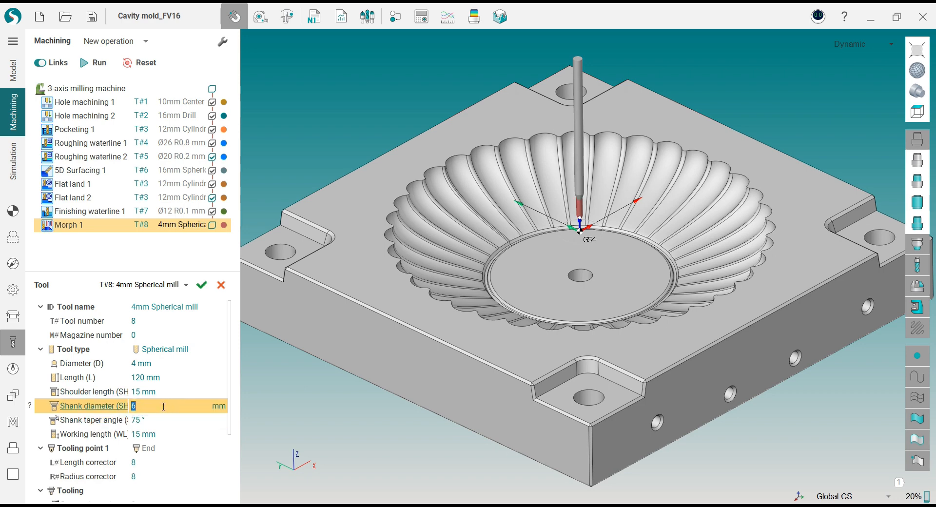
middle_drag(512, 307, 491, 309)
click(202, 286)
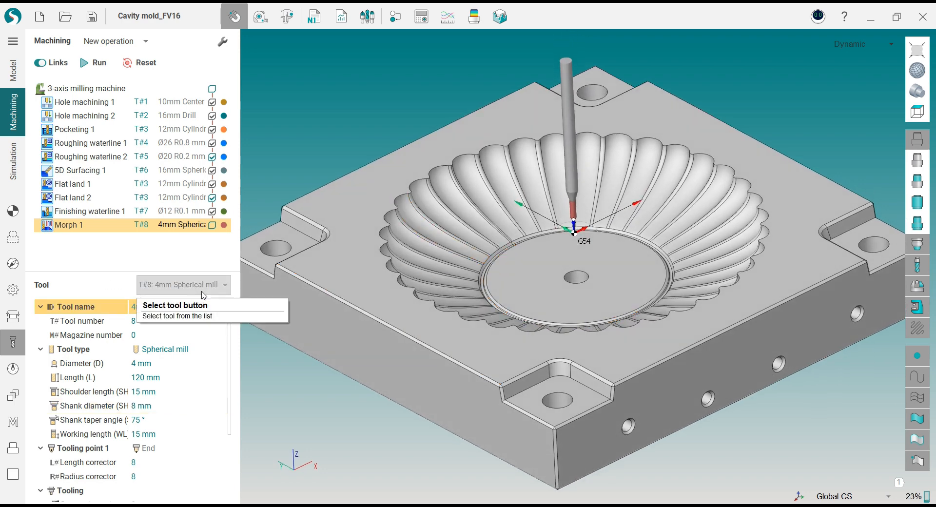
- Assign the four ring faces around the cavity floor as the machining surfaces of Morph 1
click(18, 248)
scroll(487, 341, up, 8)
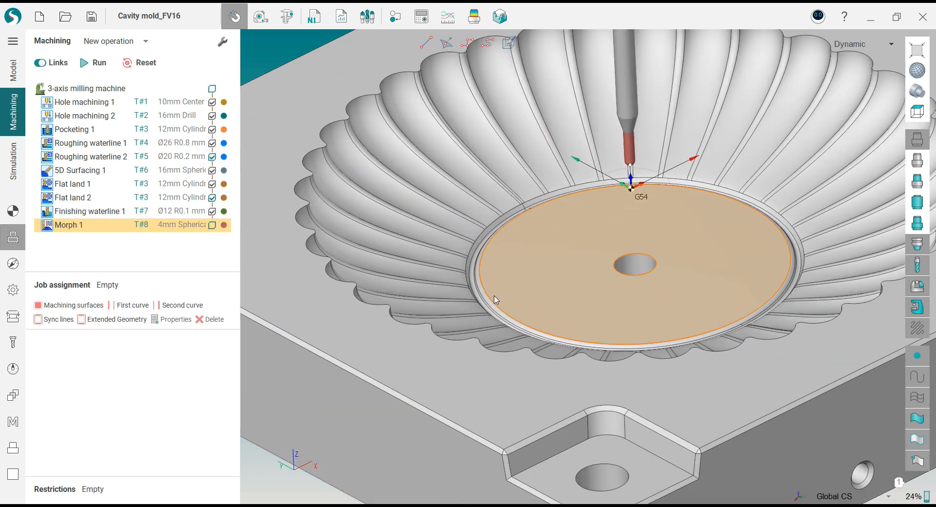
scroll(497, 324, up, 5)
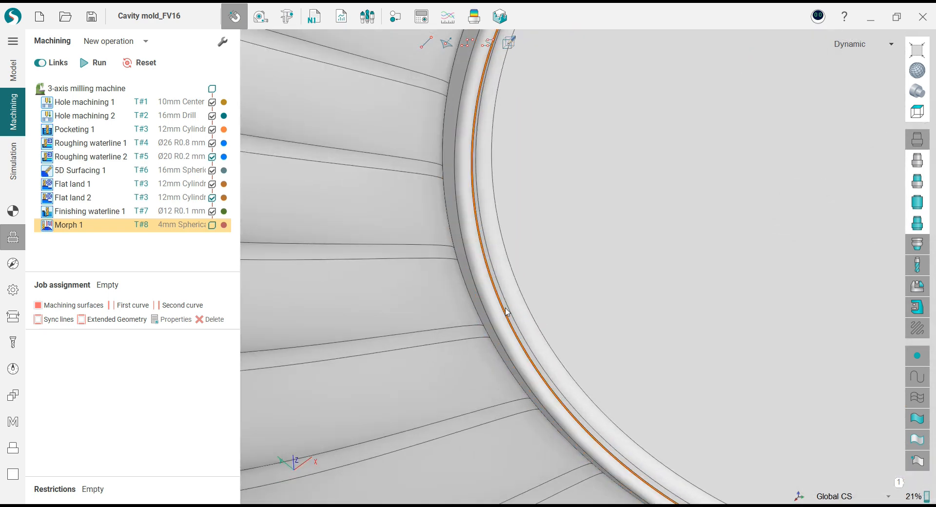
click(492, 304)
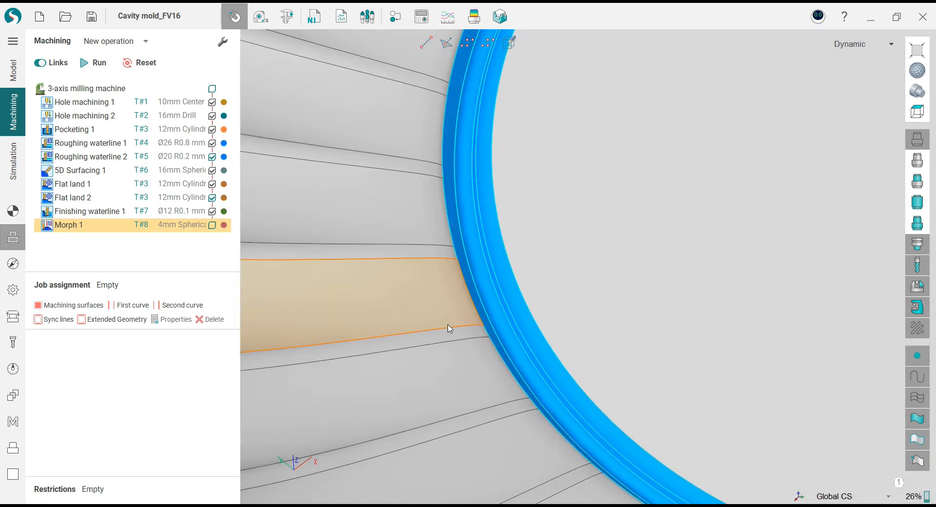
scroll(447, 328, down, 5)
click(76, 312)
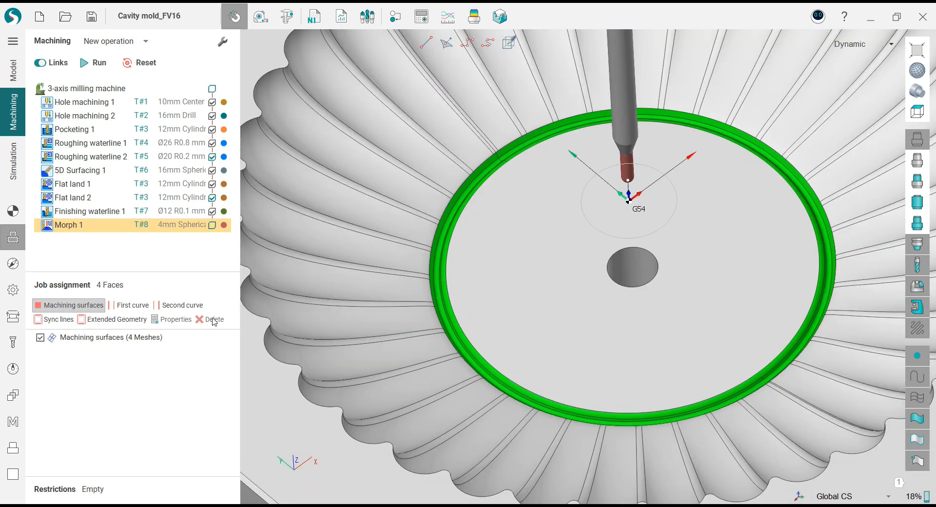
- Assign the rim's inner edge as the first curve and its outer edge as the second curve of Morph 1
scroll(455, 326, up, 2)
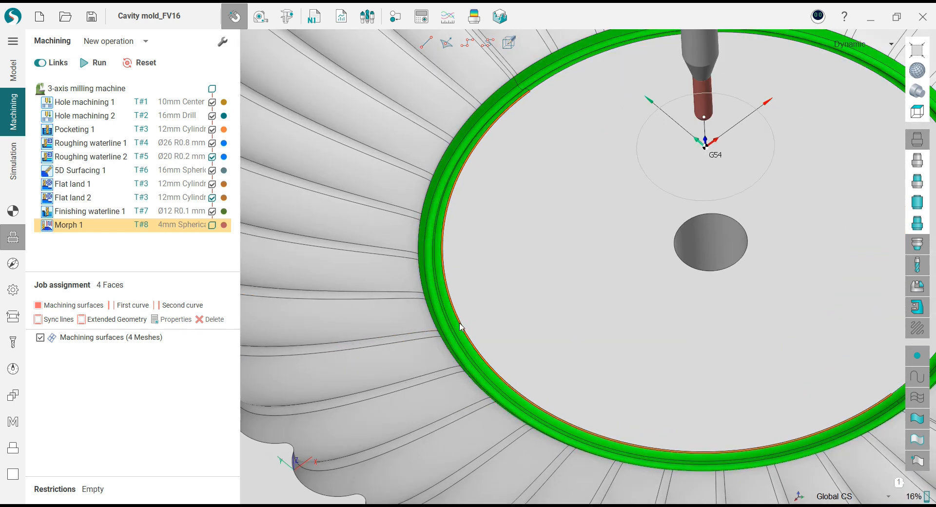
click(423, 288)
click(175, 309)
scroll(400, 306, down, 3)
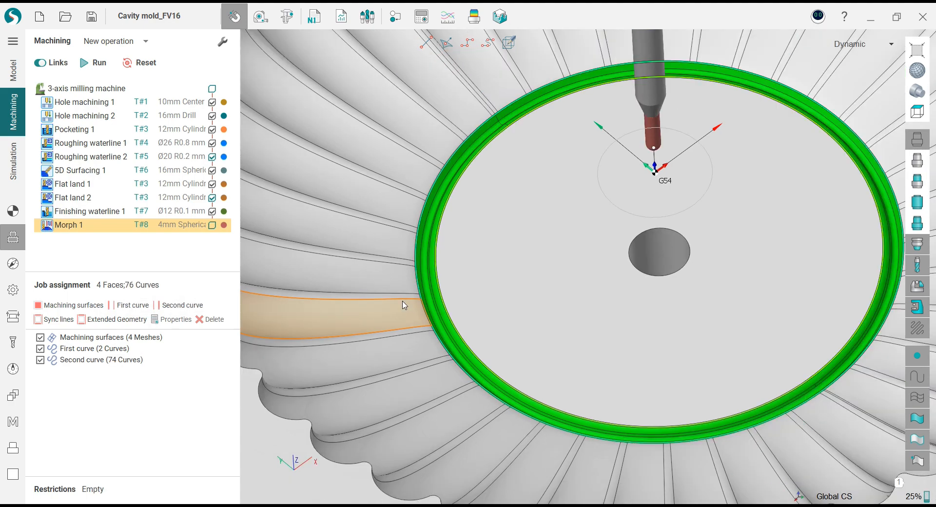
- Set the Morph 1 strategy to Spiral with a step of 0.25 mm
middle_drag(499, 273, 497, 242)
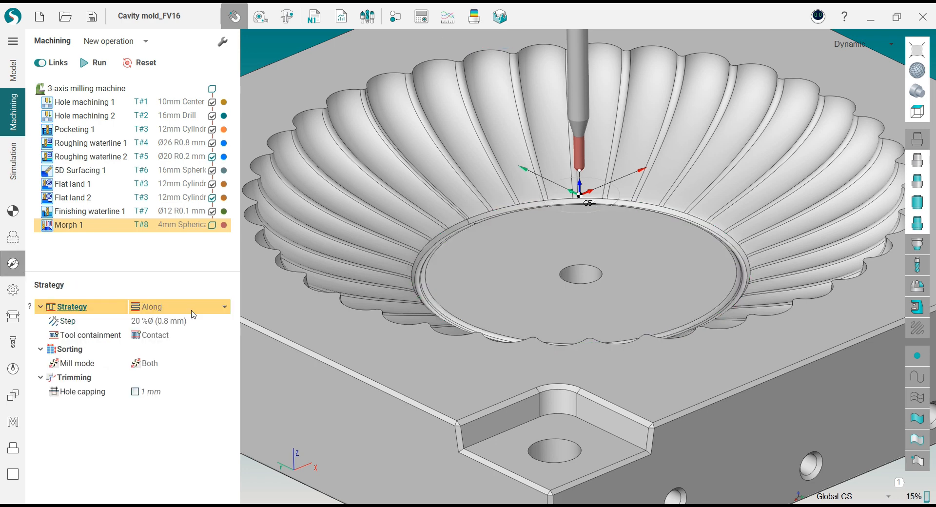
click(193, 311)
click(196, 354)
click(194, 324)
click(218, 324)
click(215, 335)
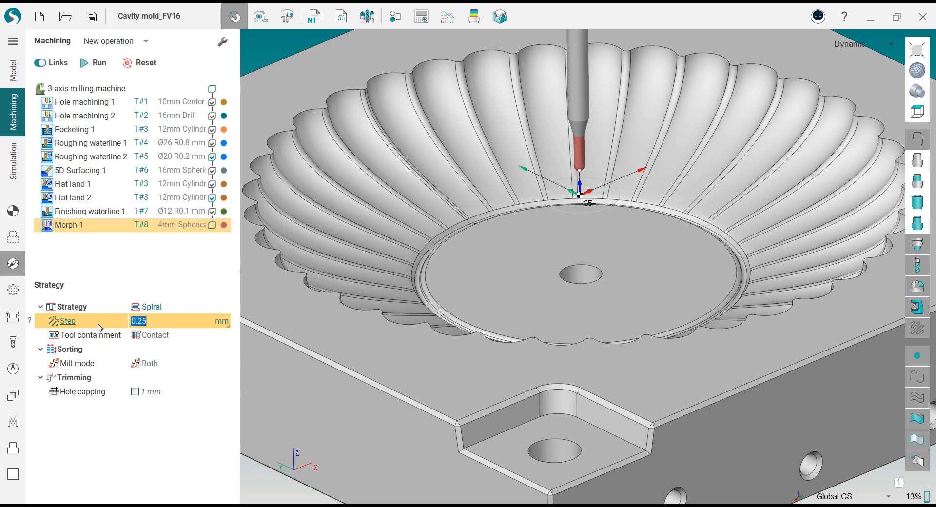
- Set the safe level in the Morph 1 links and leads to 20 mm from the part
click(22, 215)
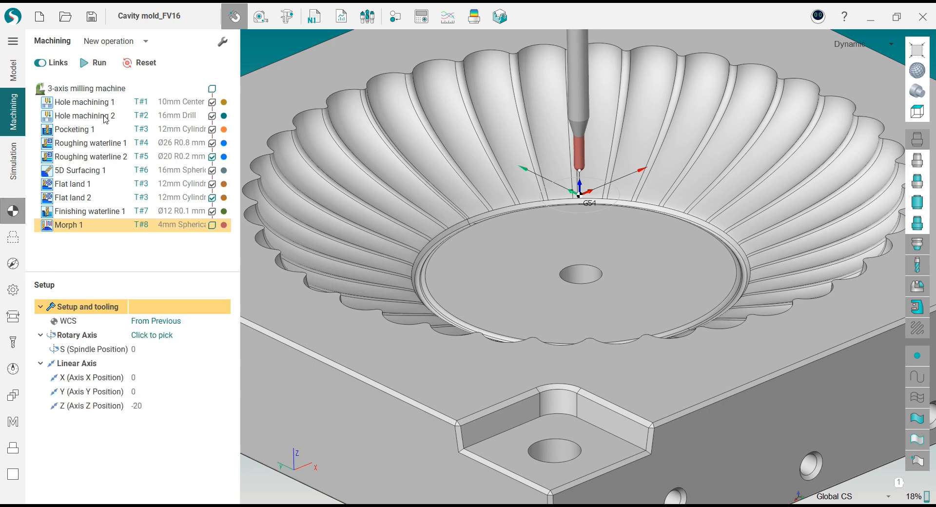
click(22, 318)
click(170, 378)
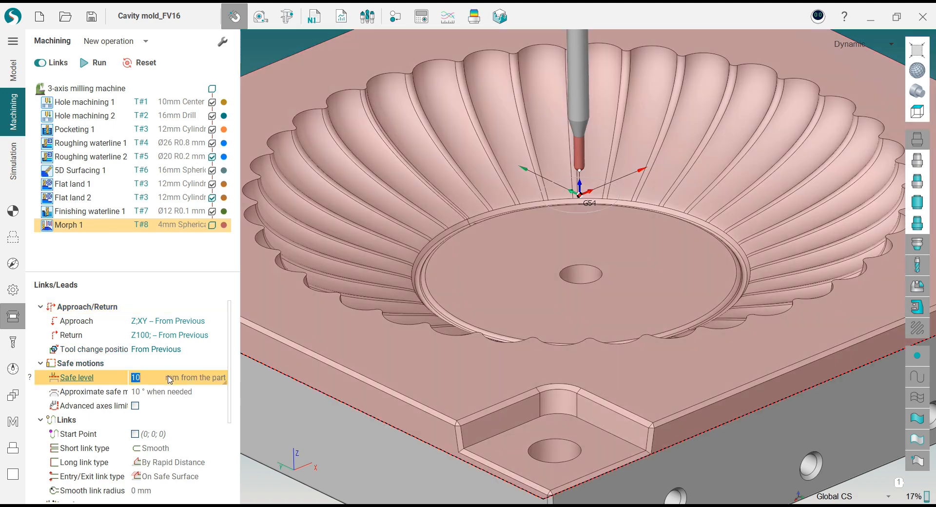
key(Return)
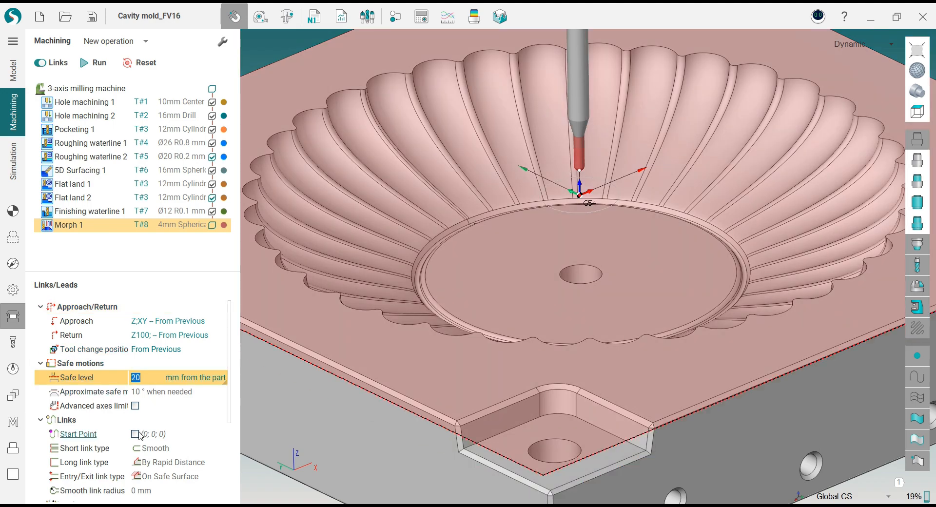
- Set the engage and retract leads of Morph 1 to By Vertical Arc with an angle of 90°
click(136, 433)
mouse_move(590, 222)
middle_down()
mouse_move(597, 337)
mouse_move(591, 228)
middle_up()
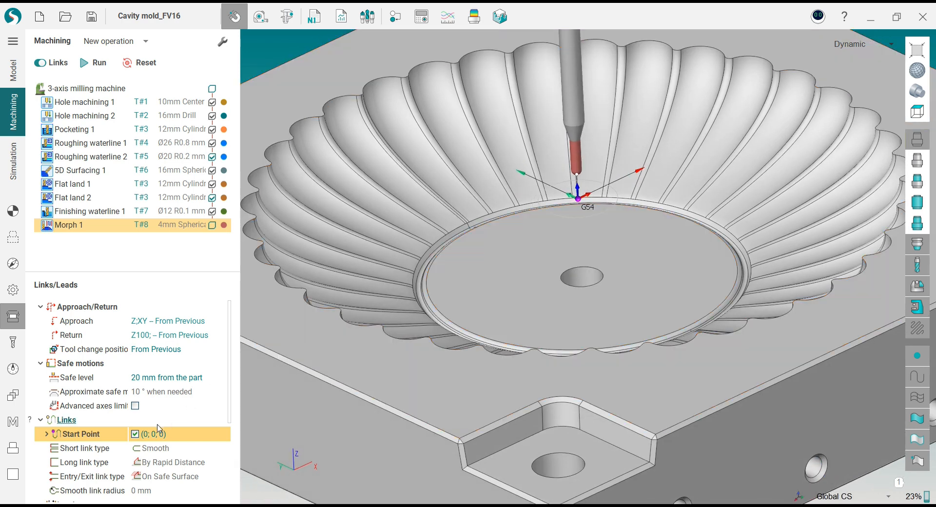
scroll(232, 392, down, 3)
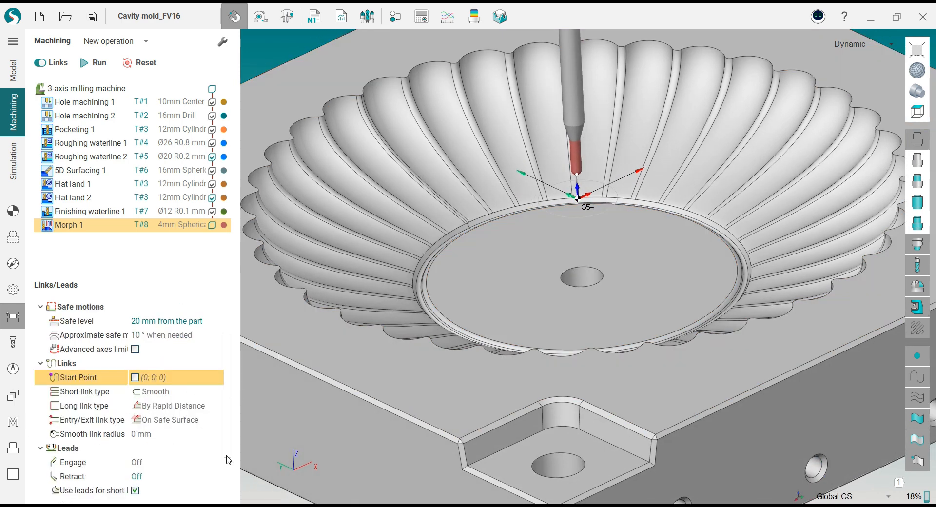
click(150, 393)
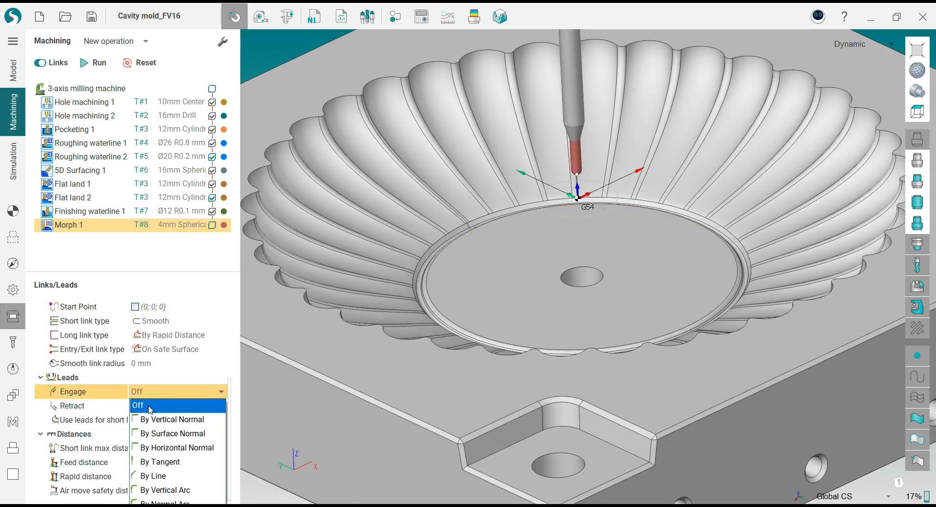
click(164, 492)
click(149, 406)
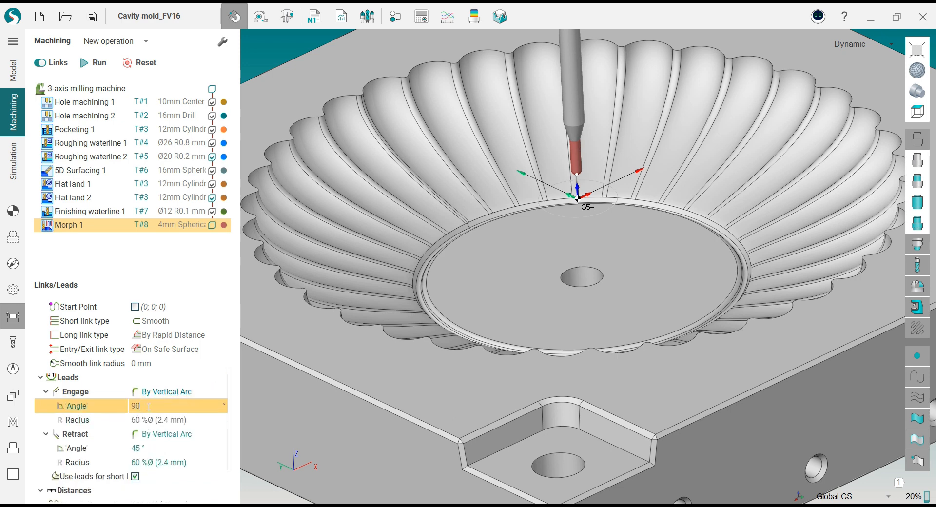
- Calculate the Morph 1 toolpath and inspect its spiral passes and lead moves around the cavity floor's rim
click(110, 67)
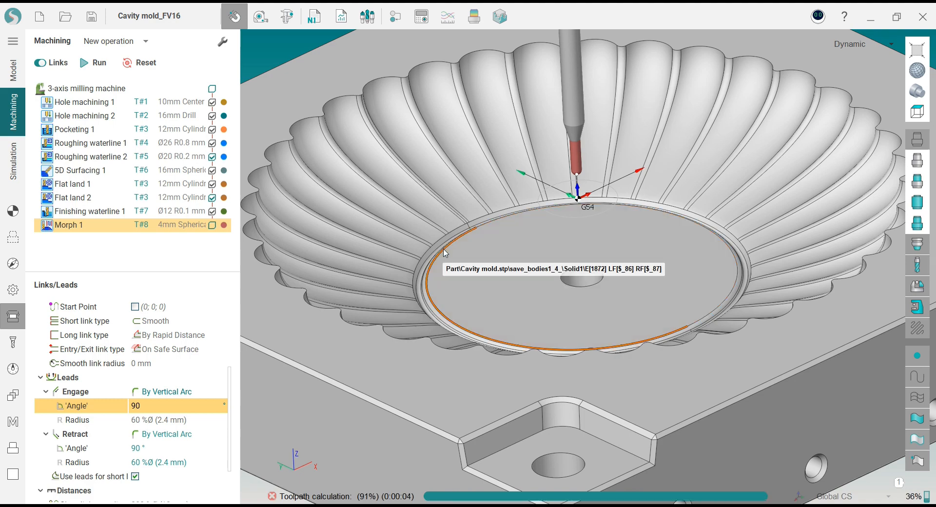
scroll(660, 308, up, 8)
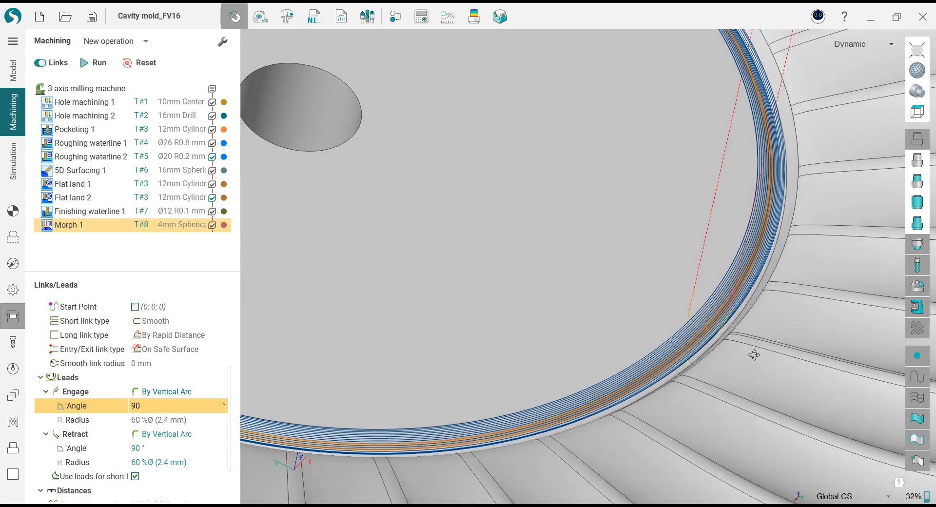
scroll(754, 354, down, 3)
middle_drag(766, 376, 742, 332)
scroll(742, 332, down, 6)
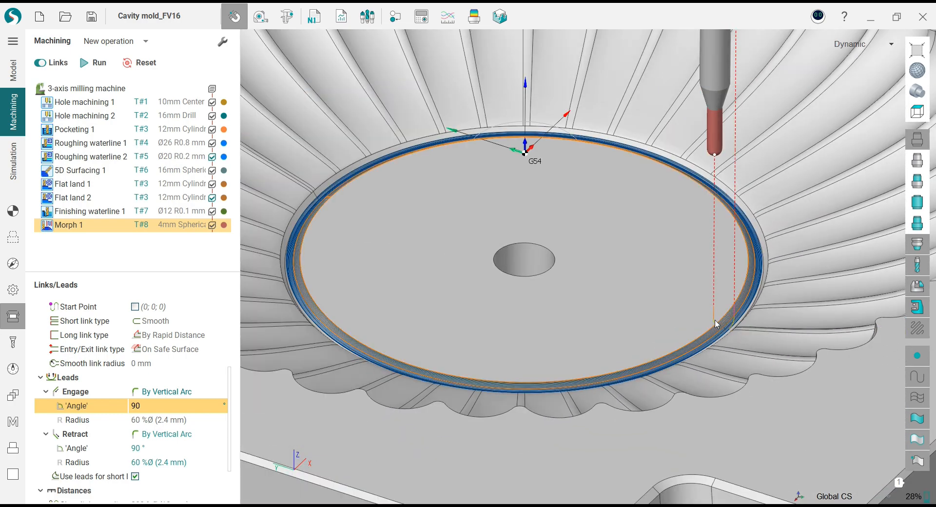
mouse_move(534, 307)
middle_down()
mouse_move(523, 280)
mouse_move(522, 317)
middle_up()
scroll(521, 317, up, 2)
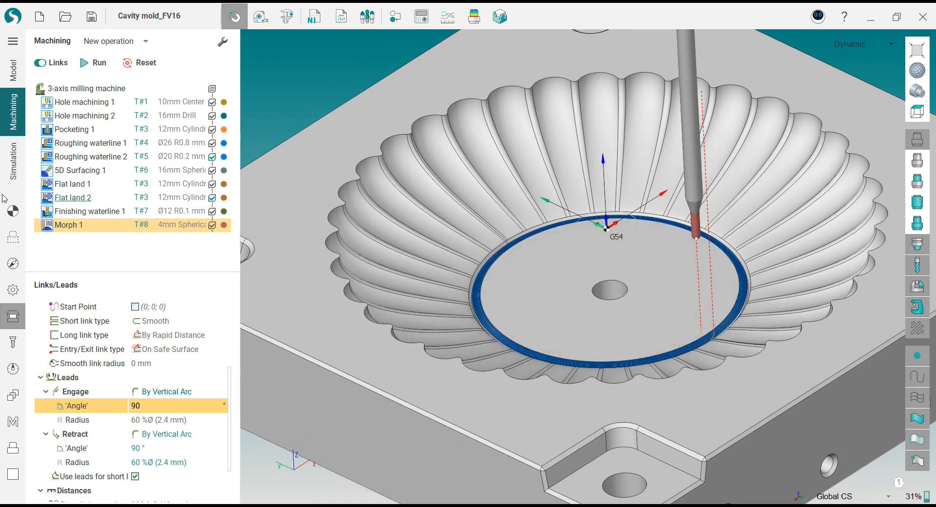
- Simulate the Morph 1 operation around the cavity floor's rim, increasing the movement speed during playback
click(14, 166)
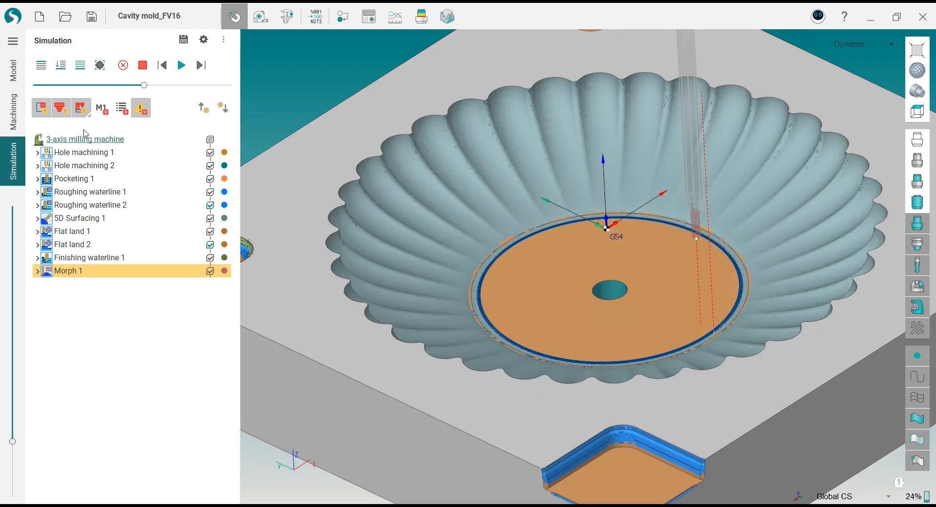
click(61, 65)
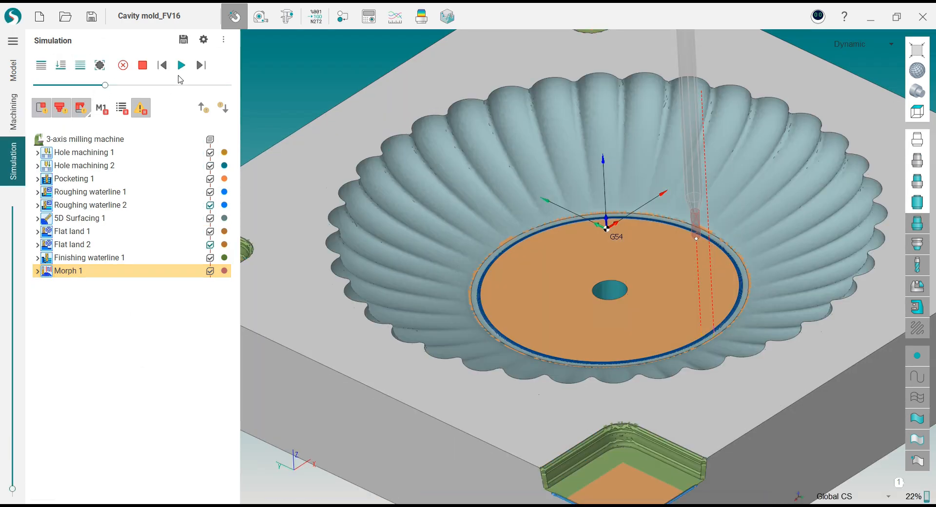
click(181, 67)
middle_drag(678, 332, 697, 338)
scroll(697, 338, up, 3)
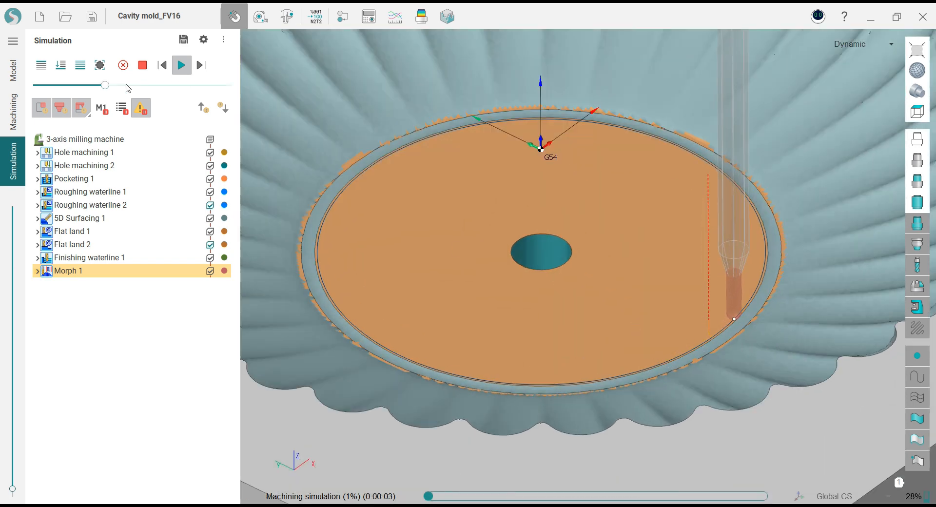
drag(105, 85, 156, 88)
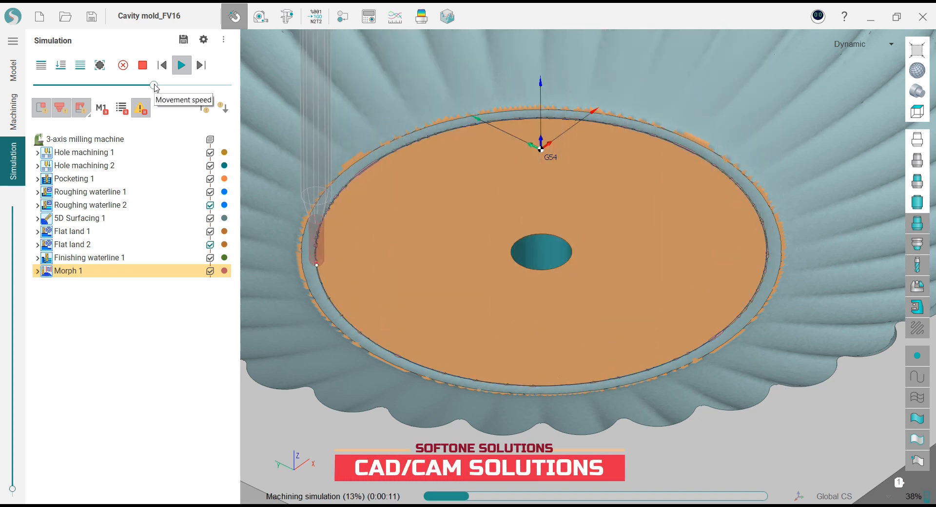
click(184, 86)
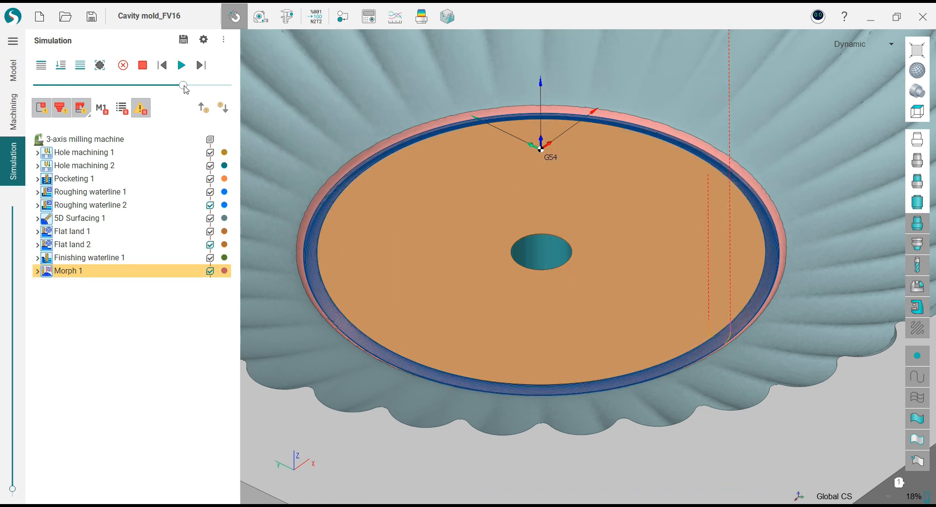
- Examine the simulated rim up close and compare it with the part using the deviation color map
scroll(664, 204, down, 4)
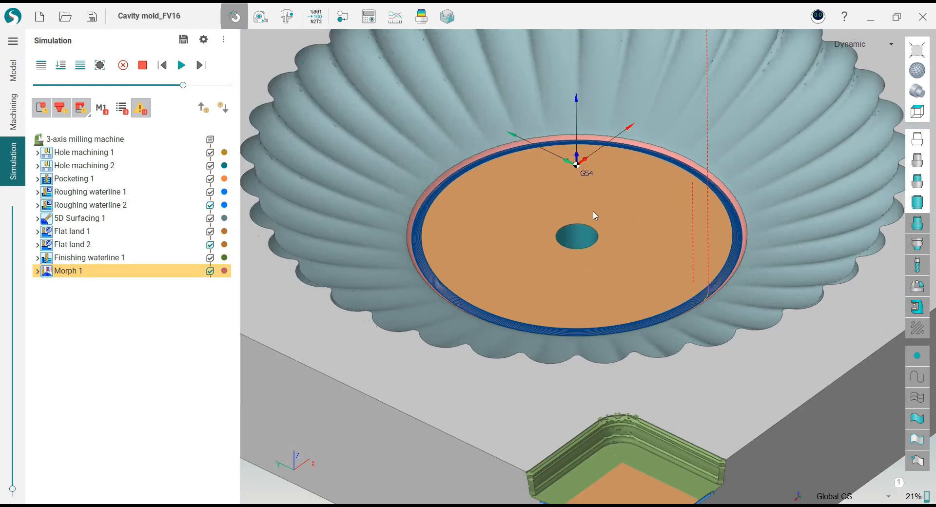
scroll(448, 209, up, 4)
middle_drag(444, 199, 441, 164)
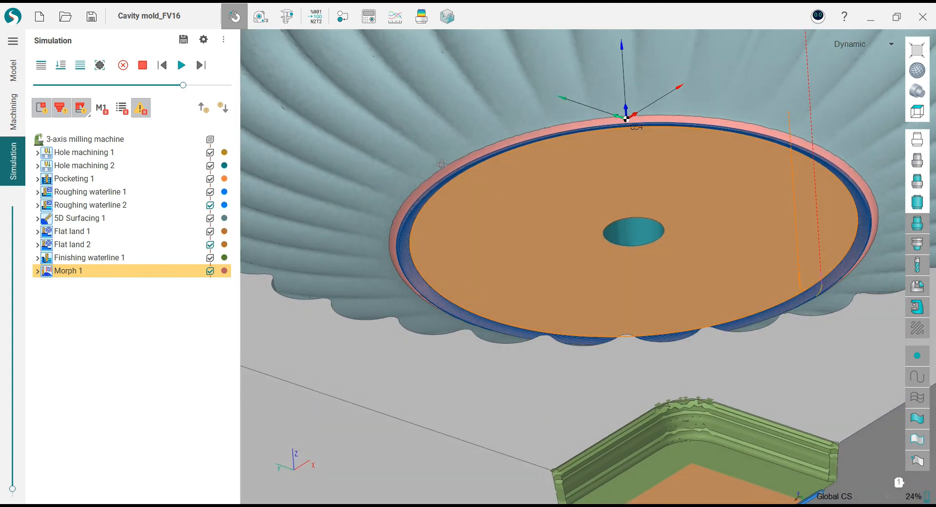
click(421, 18)
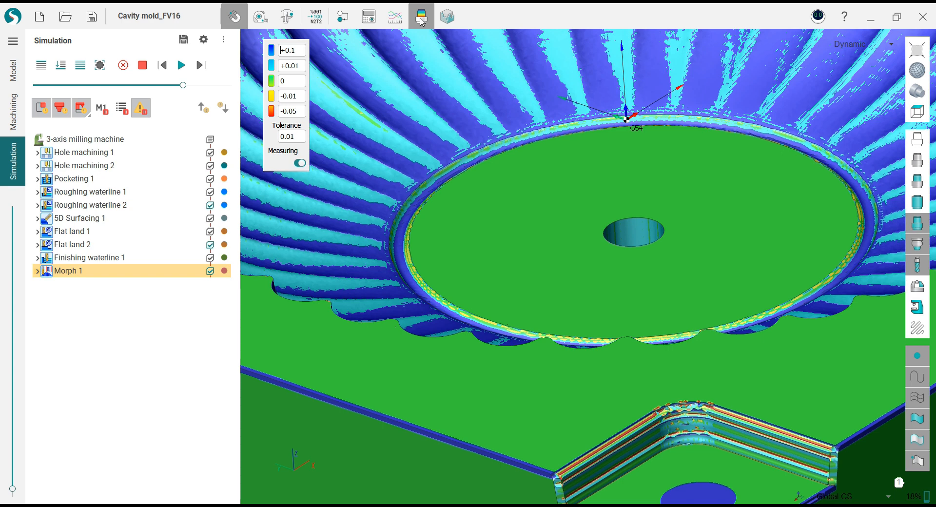
click(422, 19)
scroll(494, 267, down, 5)
mouse_move(495, 267)
middle_down()
mouse_move(550, 264)
mouse_move(490, 255)
middle_up()
- Return to the machining operations and examine the deviation color map over the whole mold for remaining stock
click(13, 111)
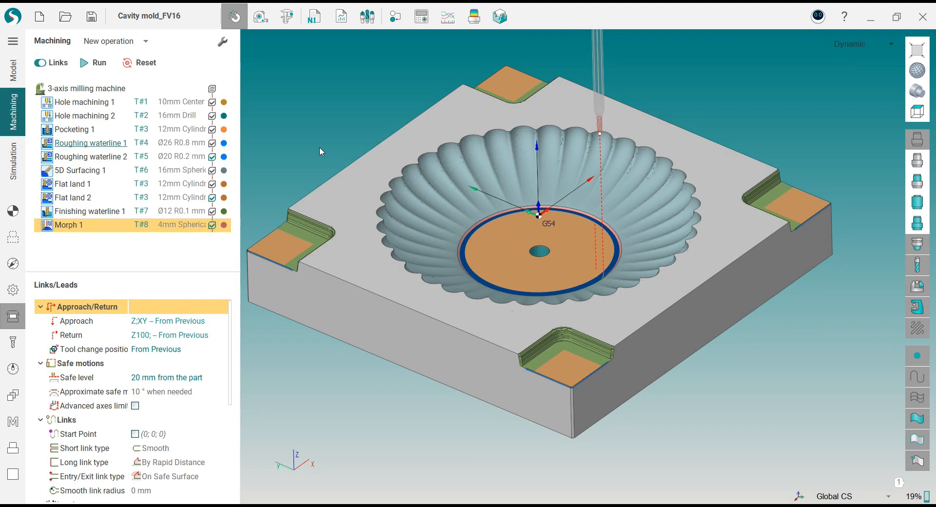
click(475, 270)
scroll(480, 277, up, 5)
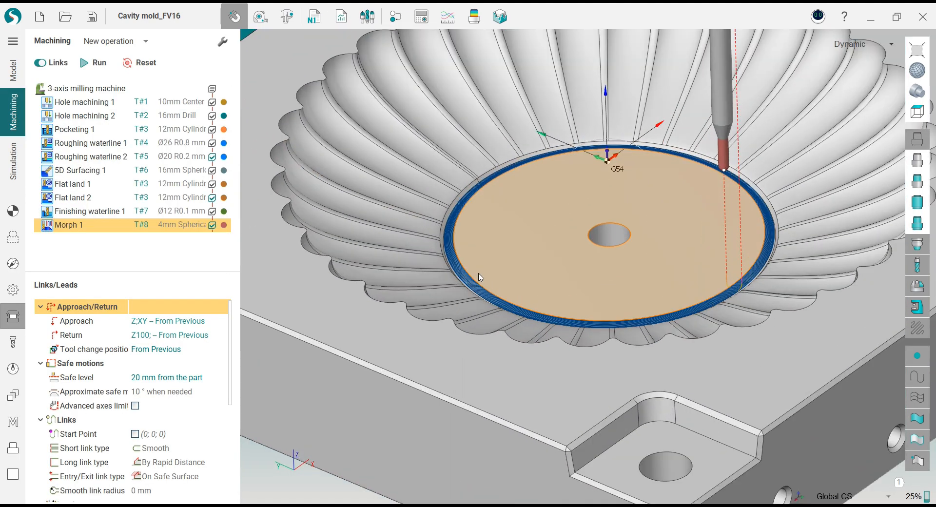
scroll(480, 277, down, 5)
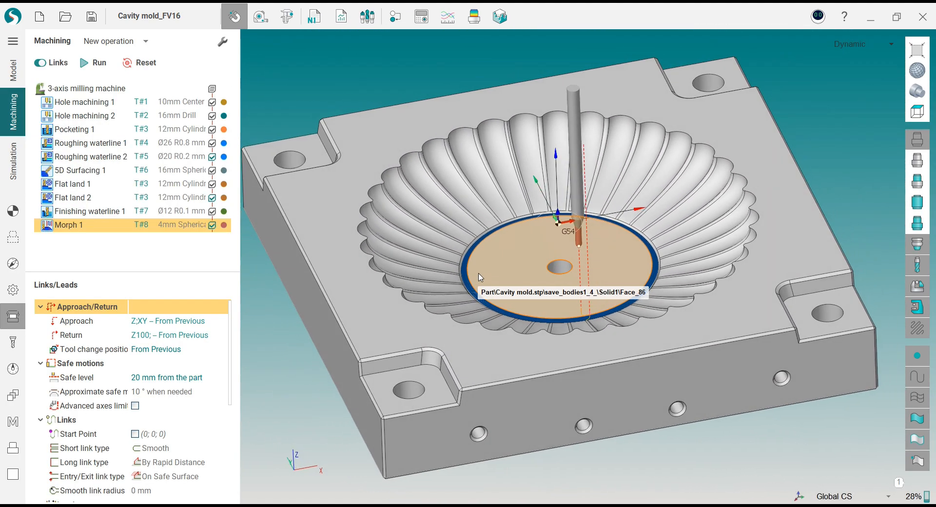
middle_drag(480, 276, 500, 280)
scroll(475, 243, down, 1)
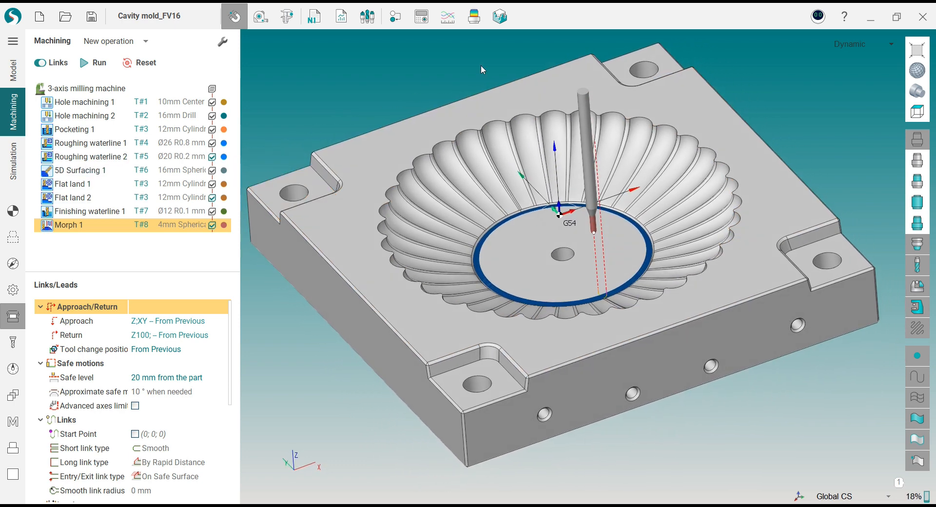
click(473, 17)
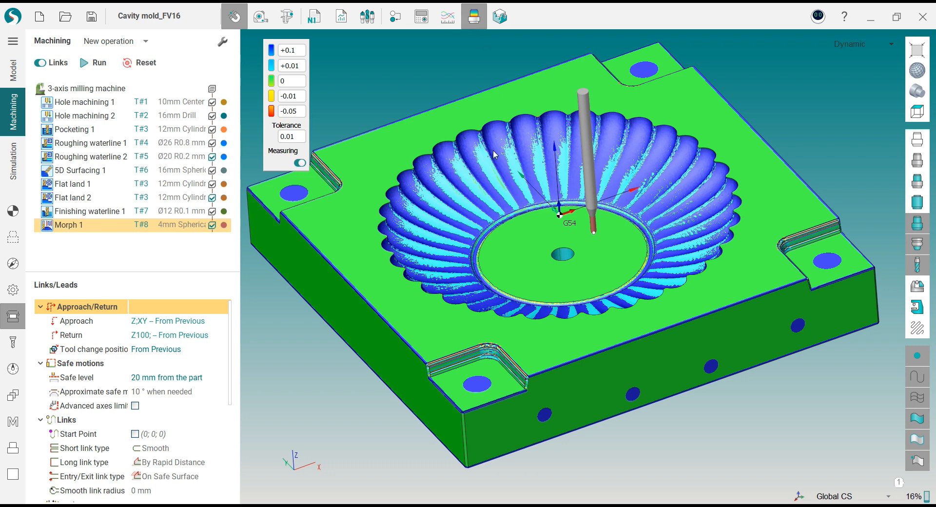
click(477, 21)
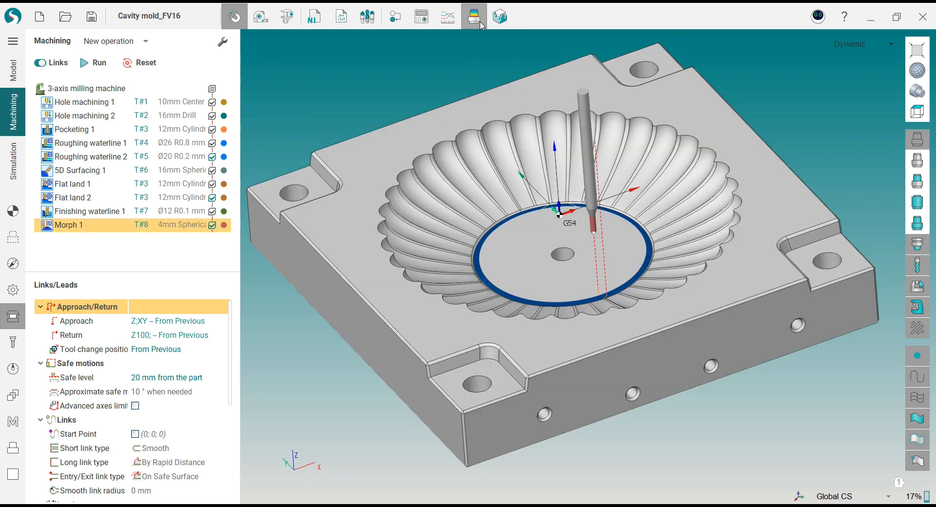
- Duplicate the 5D Surfacing 1 operation and place the copy after Morph 1
click(73, 171)
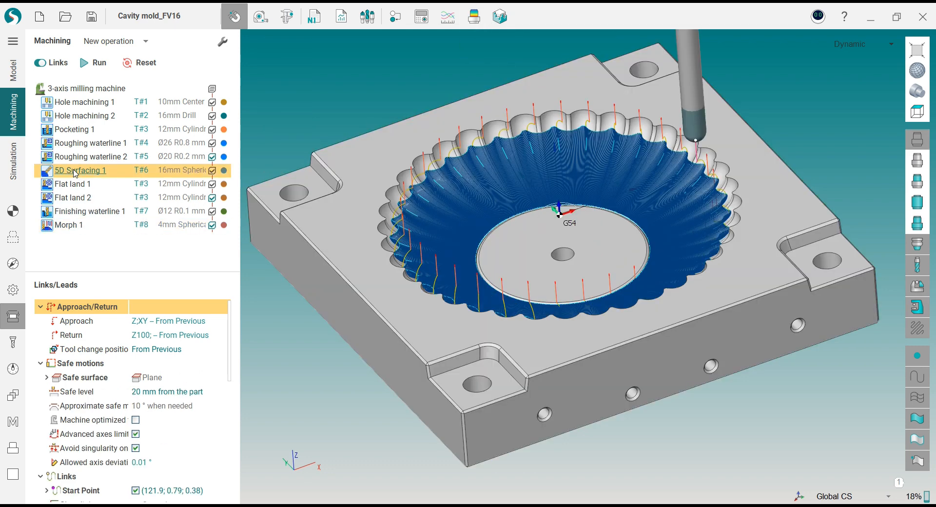
right_click(73, 172)
click(109, 195)
click(71, 225)
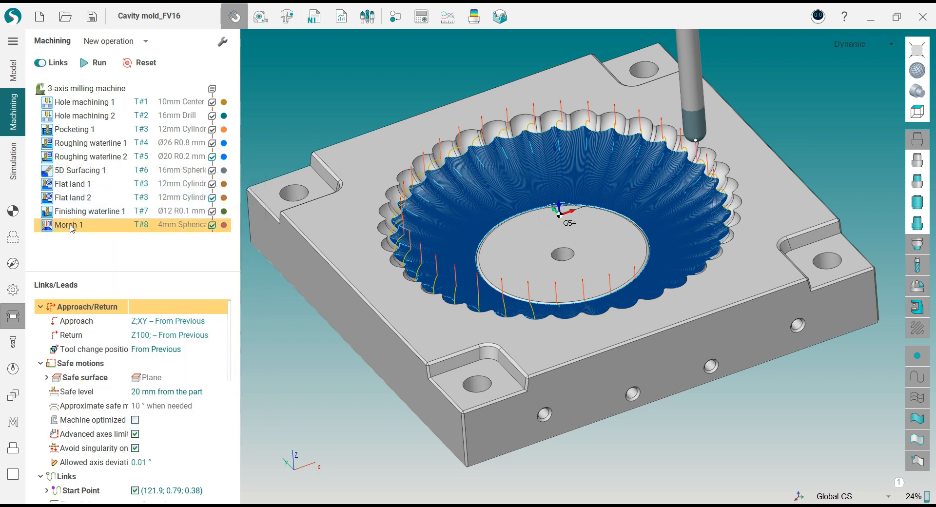
right_click(70, 224)
click(100, 270)
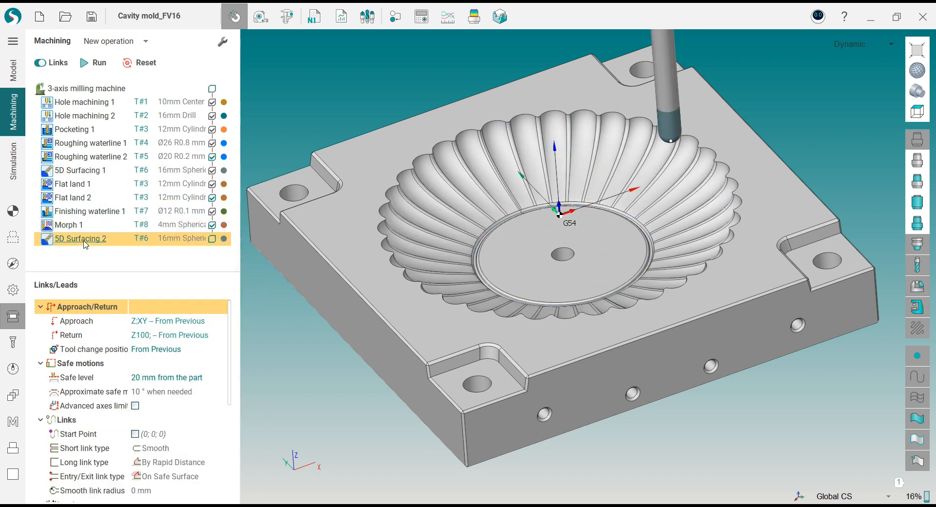
- Change the copied 5D Surfacing operation's tool to a 10 mm spherical mill and accept it as a separate tool
click(13, 343)
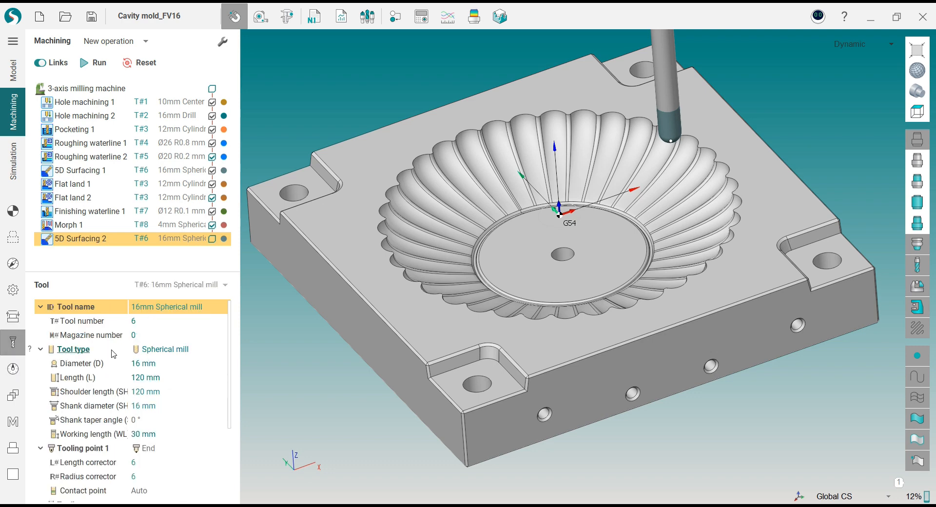
click(167, 366)
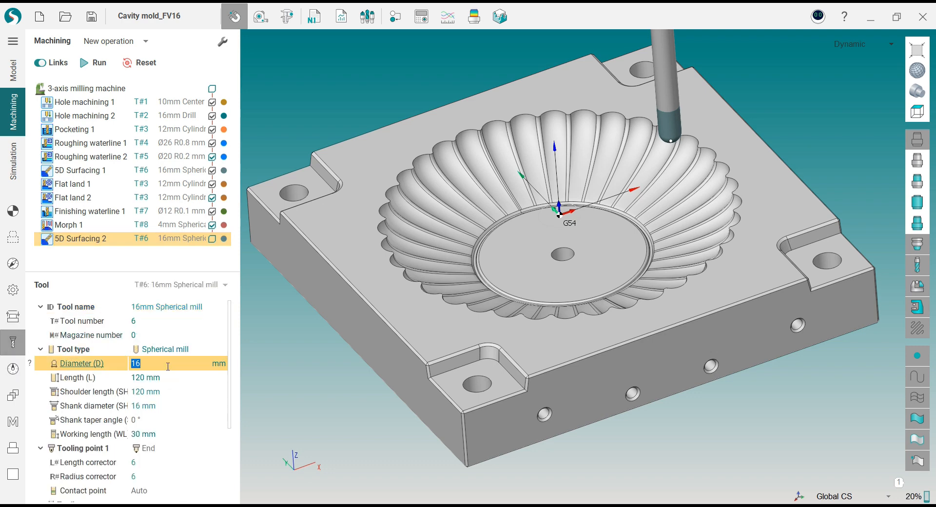
key(Return)
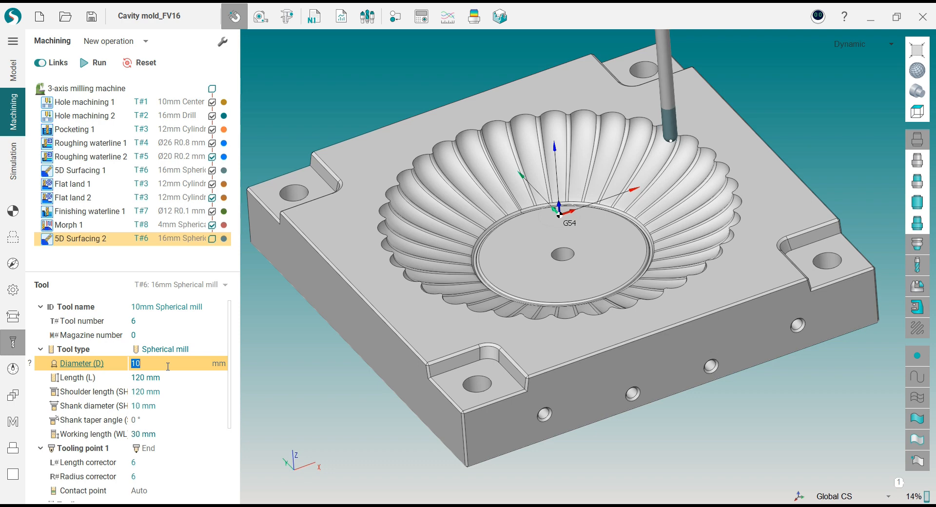
click(202, 284)
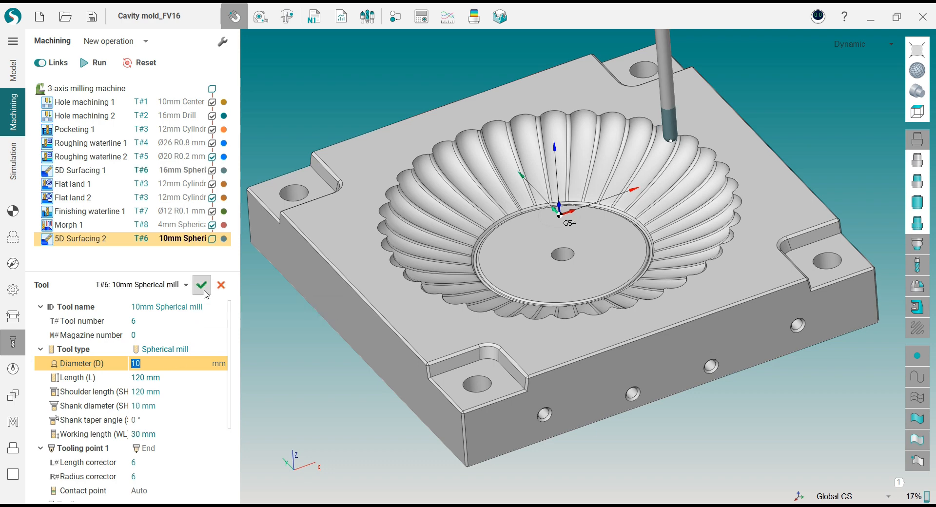
click(453, 283)
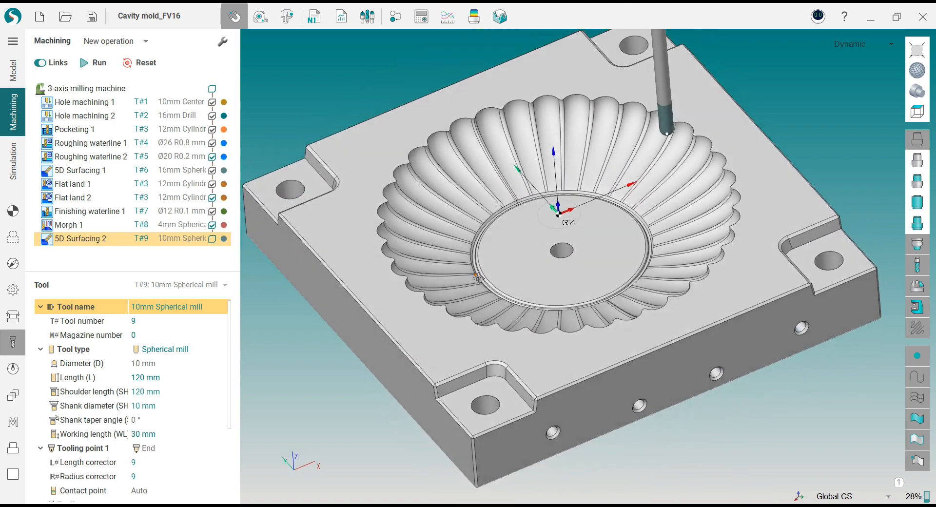
mouse_move(479, 278)
middle_down()
mouse_move(481, 260)
mouse_move(491, 271)
middle_up()
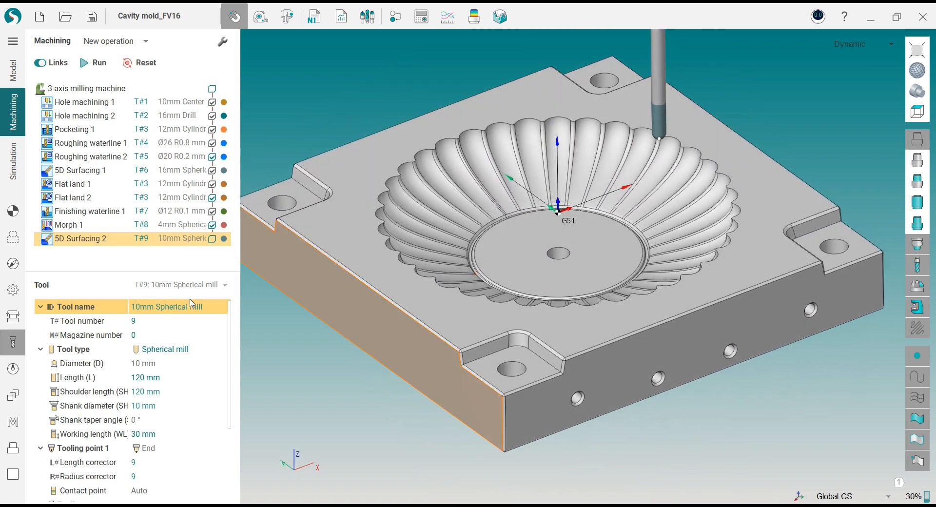
- Open the step and stock values of 5D Surfacing 2 for editing and set its tolerance to 0.005 mm
click(12, 263)
click(166, 322)
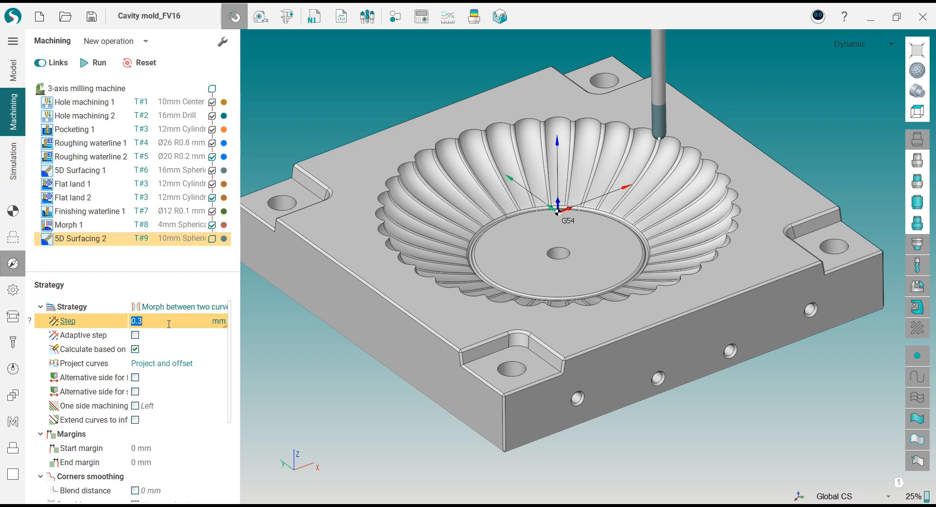
click(13, 290)
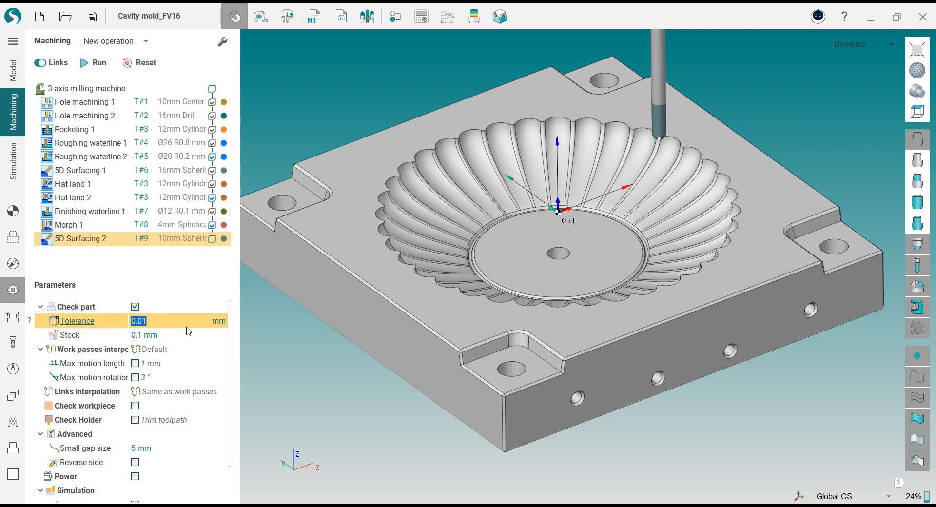
text(0.005)
click(185, 330)
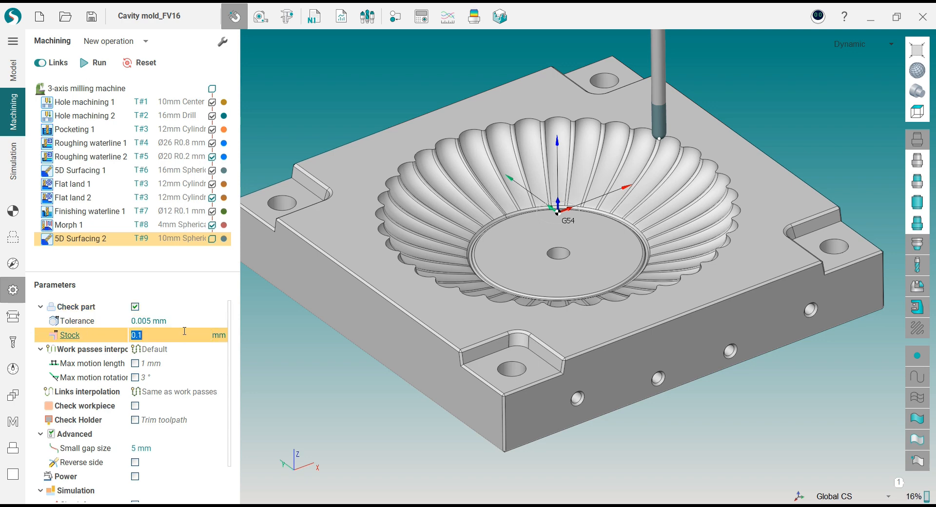
click(18, 320)
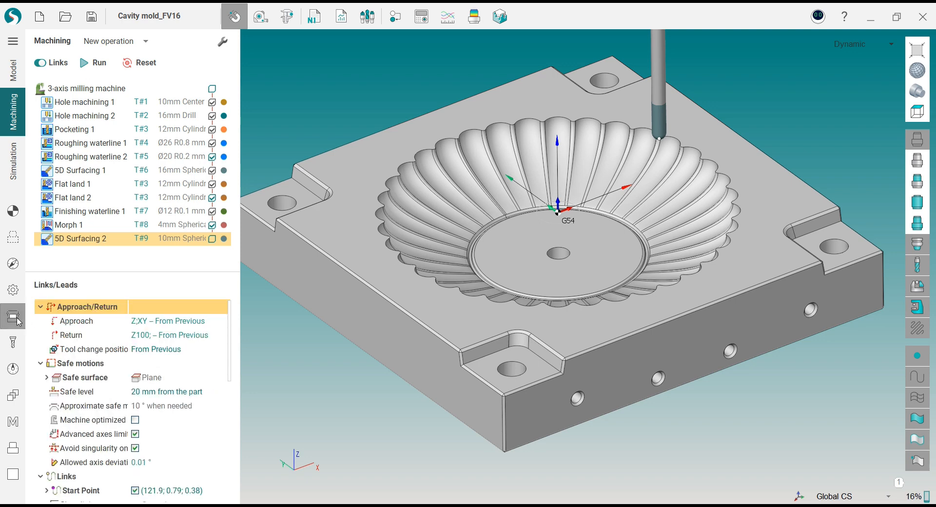
- Change the display color of the 5D Surfacing 2 operation to orange
click(13, 211)
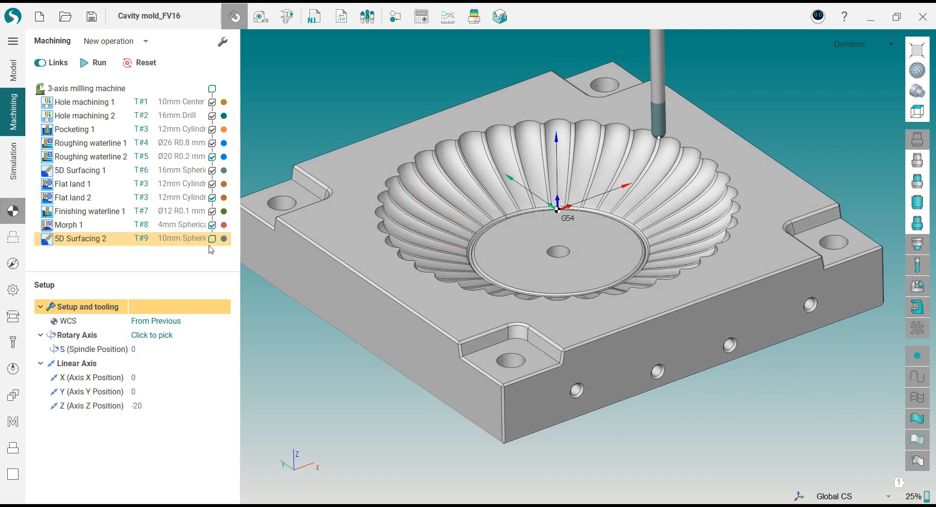
click(224, 239)
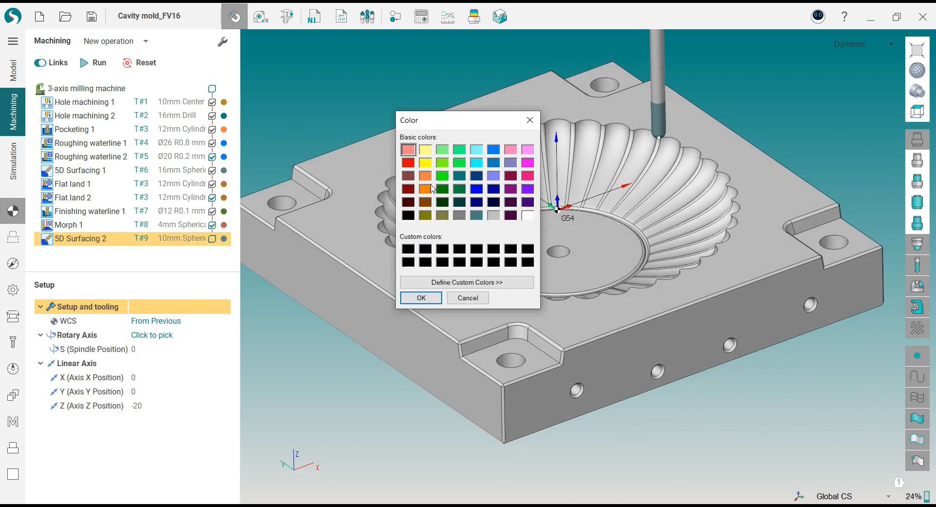
click(431, 188)
click(420, 298)
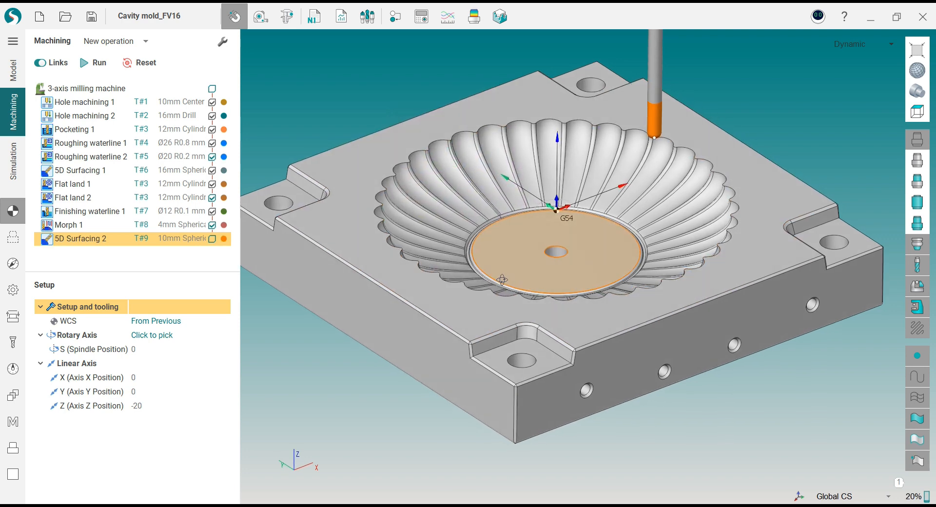
- Calculate the 5D Surfacing 2 toolpath and examine its passes and links over the fluted walls
click(98, 65)
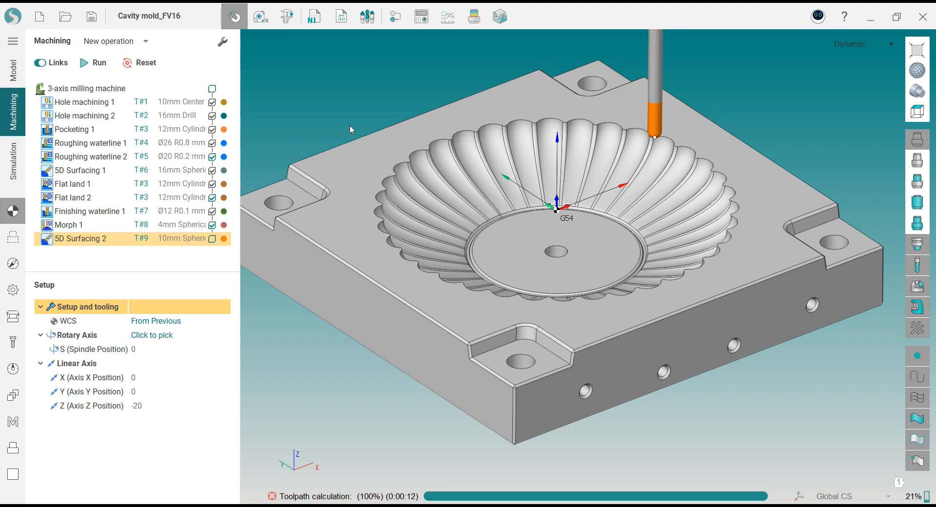
middle_drag(350, 125, 343, 168)
scroll(405, 272, up, 6)
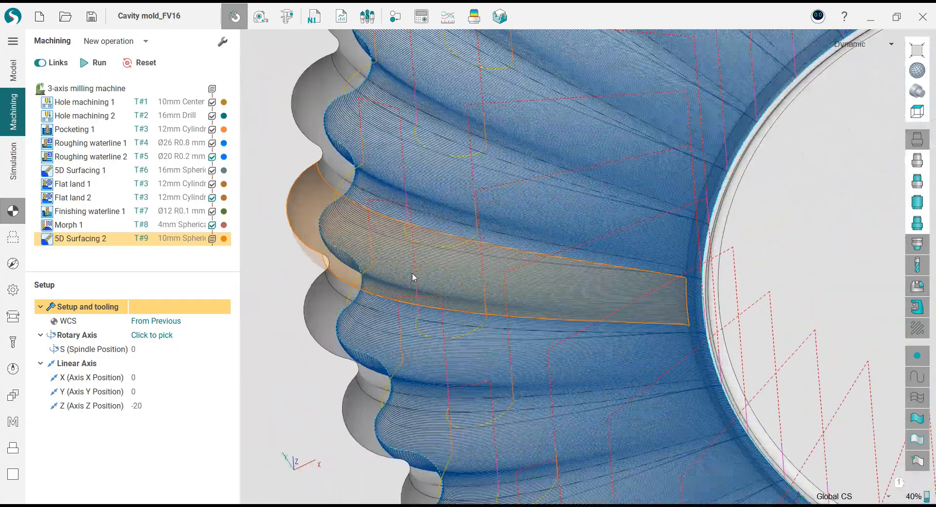
middle_drag(411, 245, 547, 198)
scroll(415, 219, down, 6)
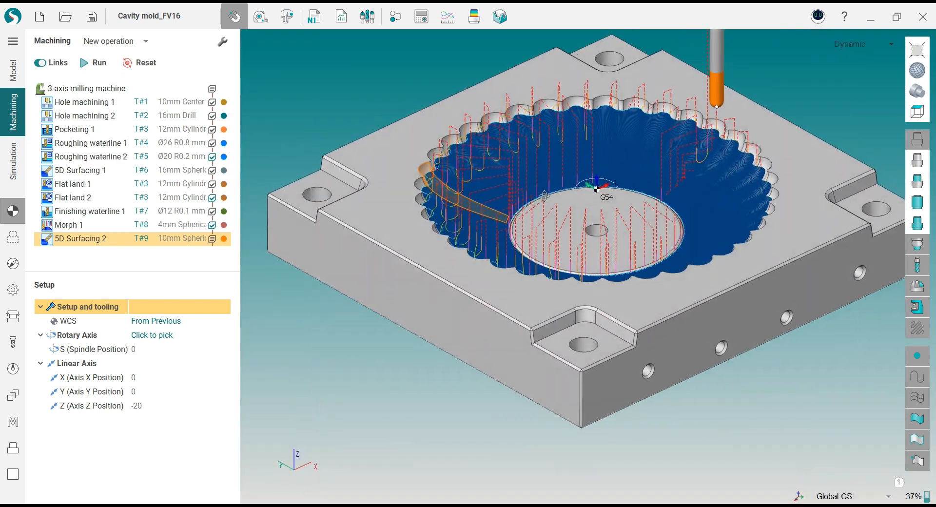
- Set the short link max distance of 5D Surfacing 2 to 500 % of the tool diameter
click(13, 316)
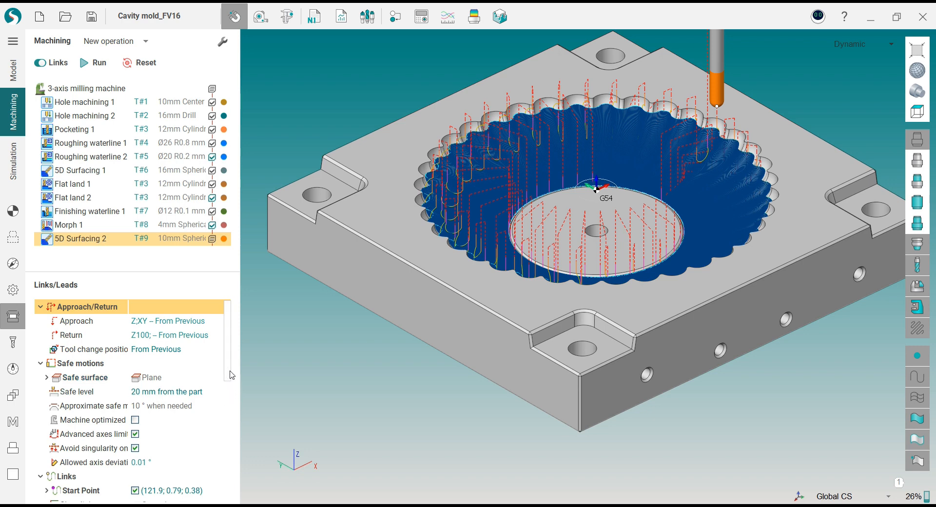
drag(232, 378, 243, 490)
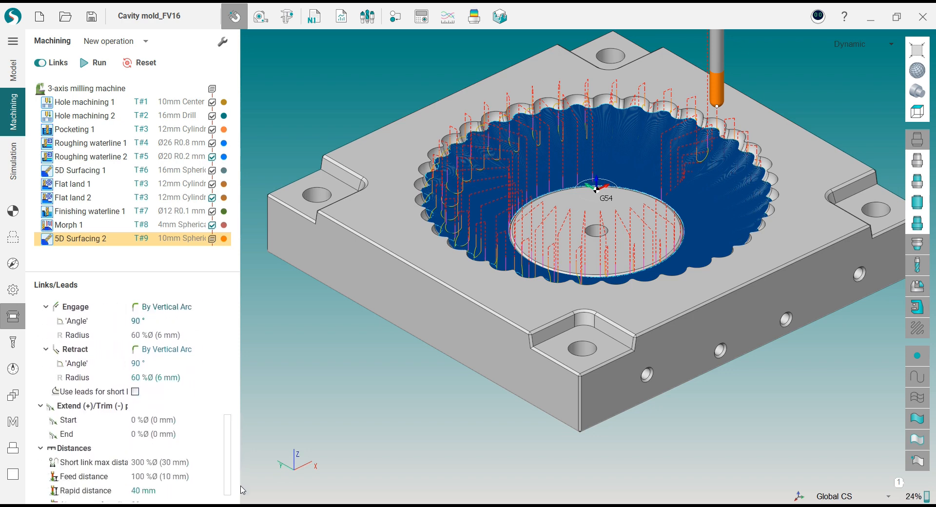
scroll(483, 243, up, 10)
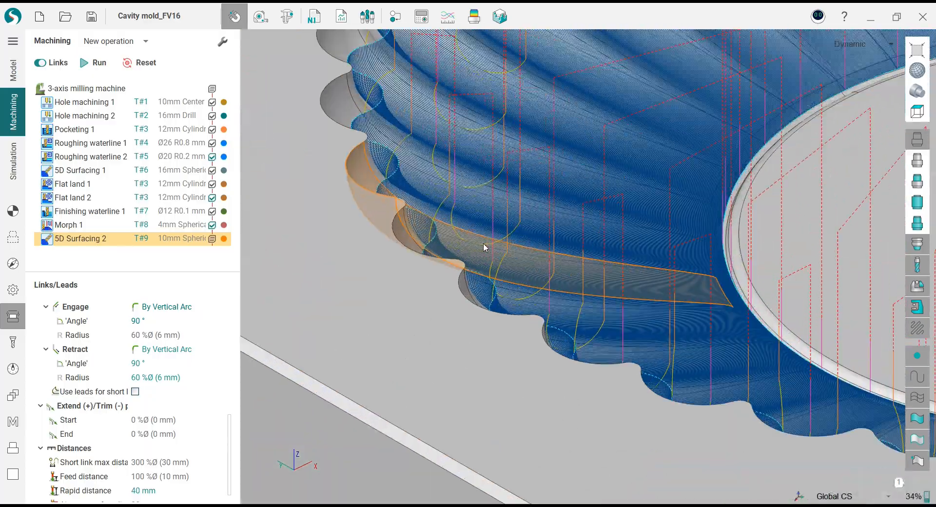
scroll(463, 249, up, 10)
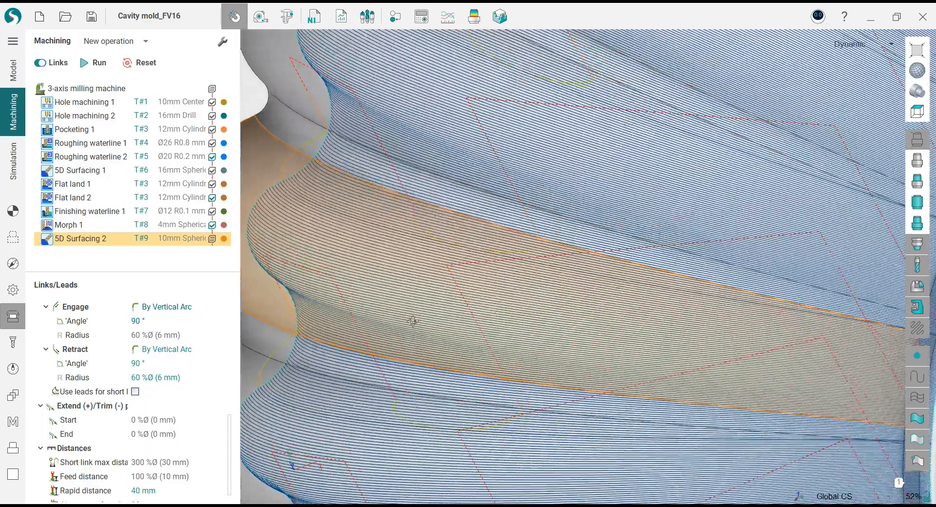
scroll(417, 319, down, 10)
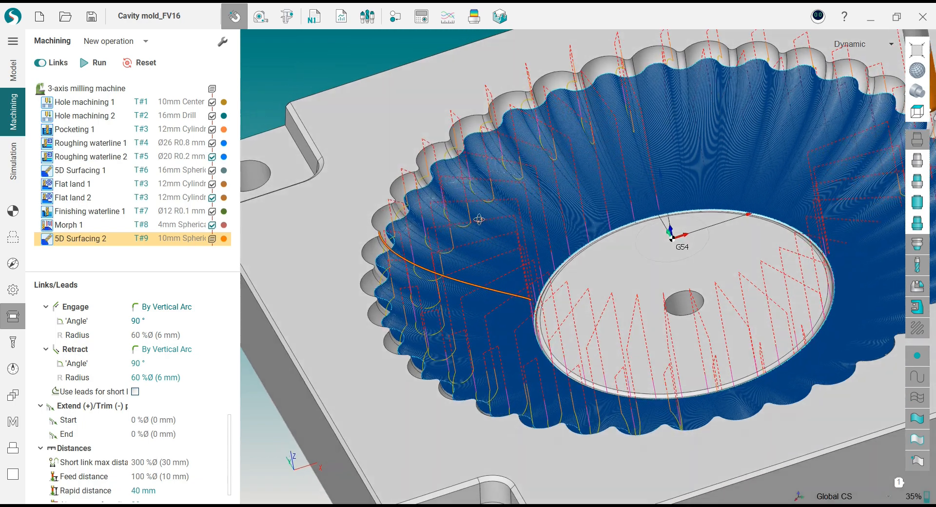
middle_drag(479, 219, 503, 212)
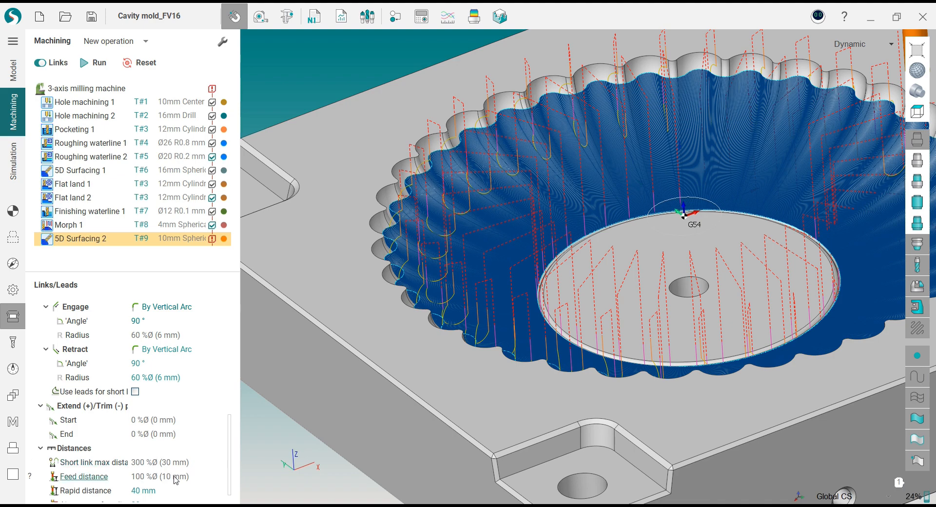
click(168, 463)
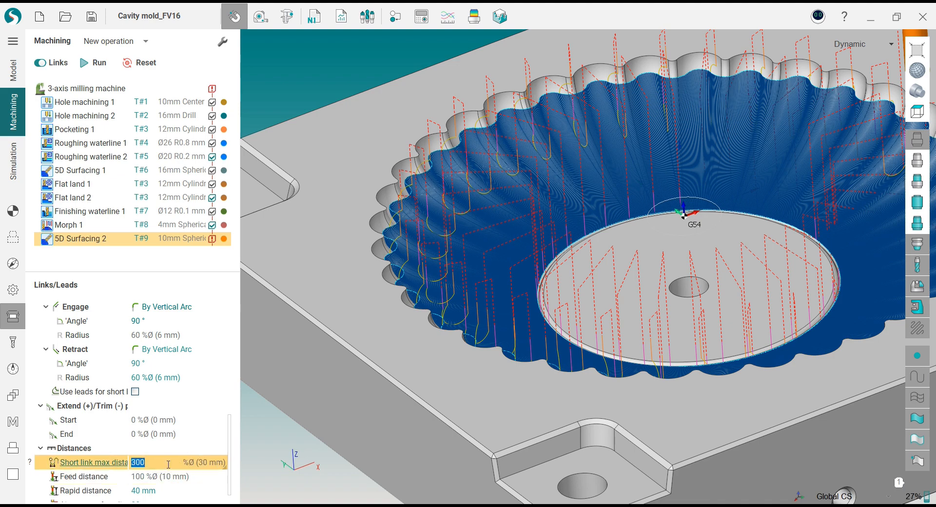
text(500)
key(Return)
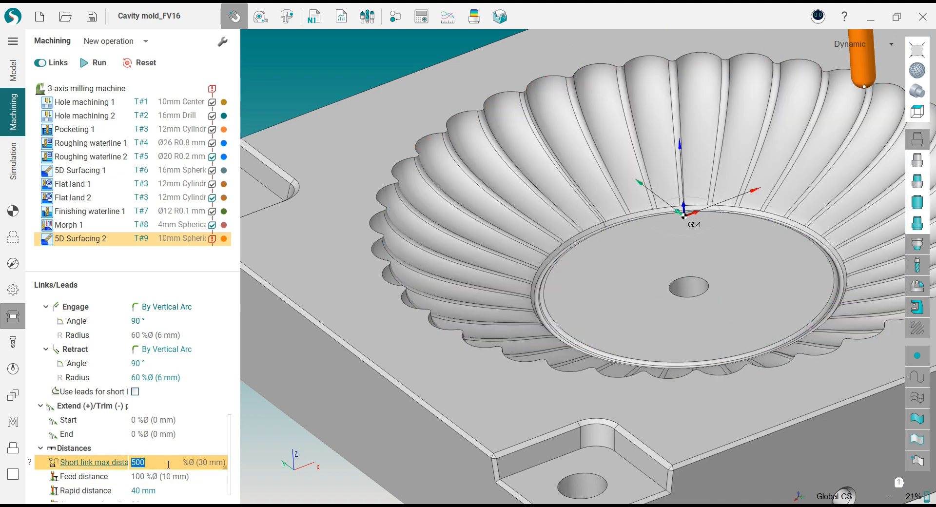
- Review the strategy values of 5D Surfacing 2 and set its tolerance to 0.01 mm
click(13, 210)
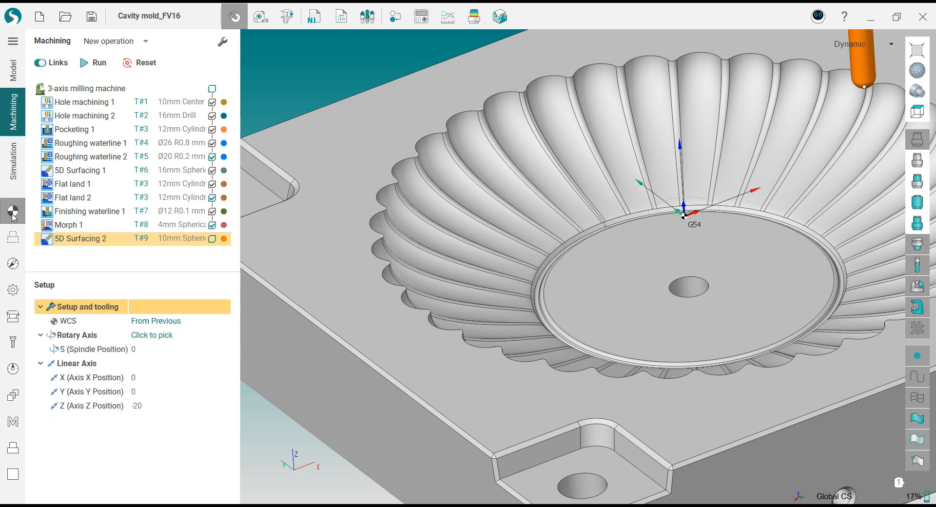
click(14, 264)
click(13, 290)
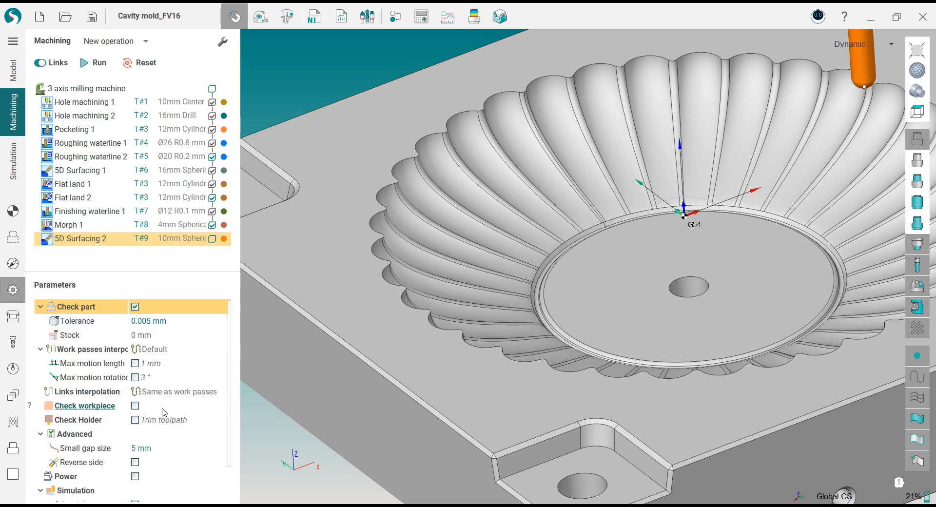
click(15, 265)
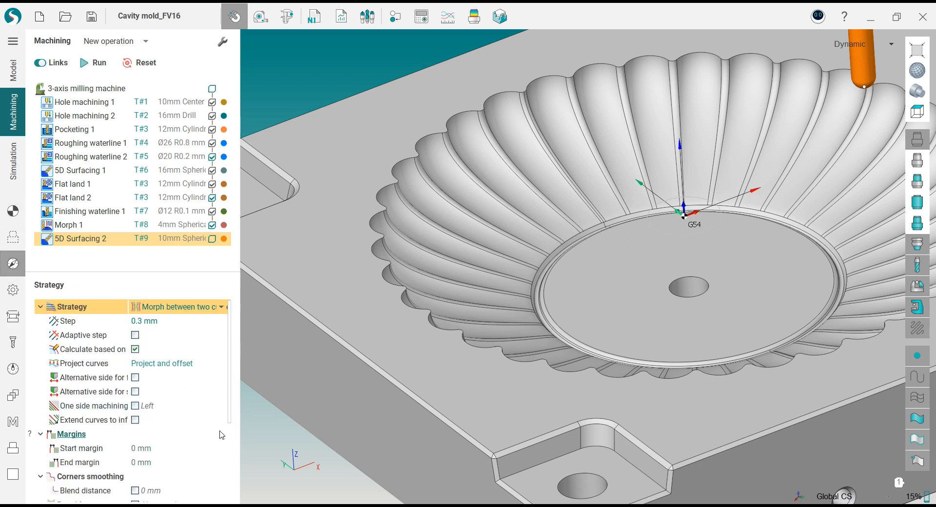
scroll(210, 390, down, 3)
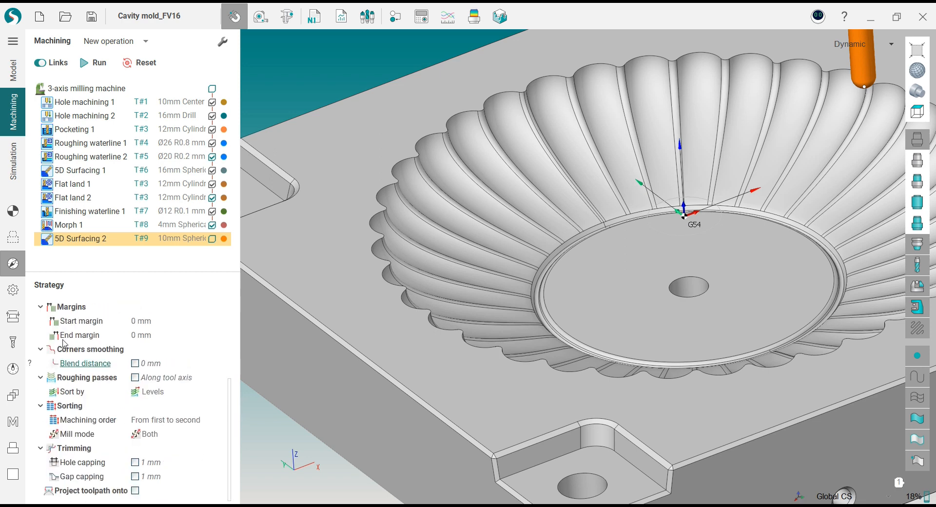
click(14, 291)
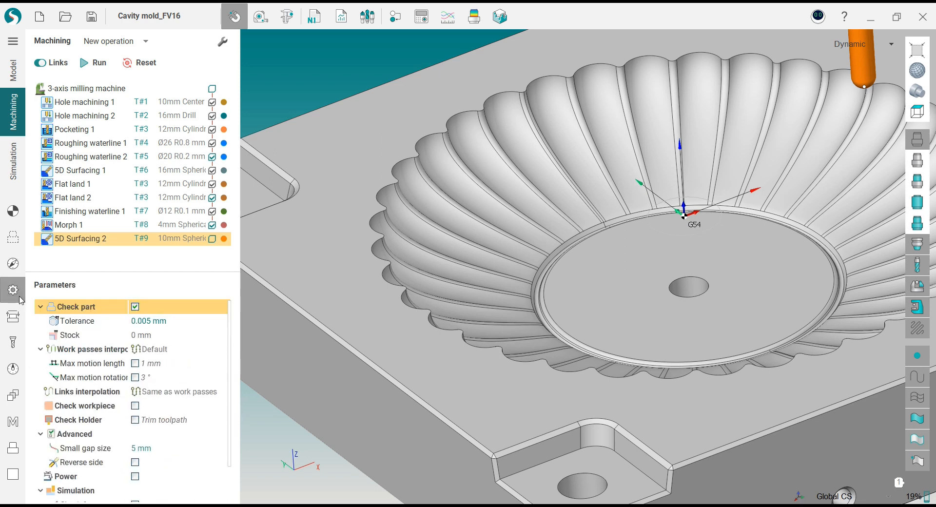
click(141, 321)
text(0)
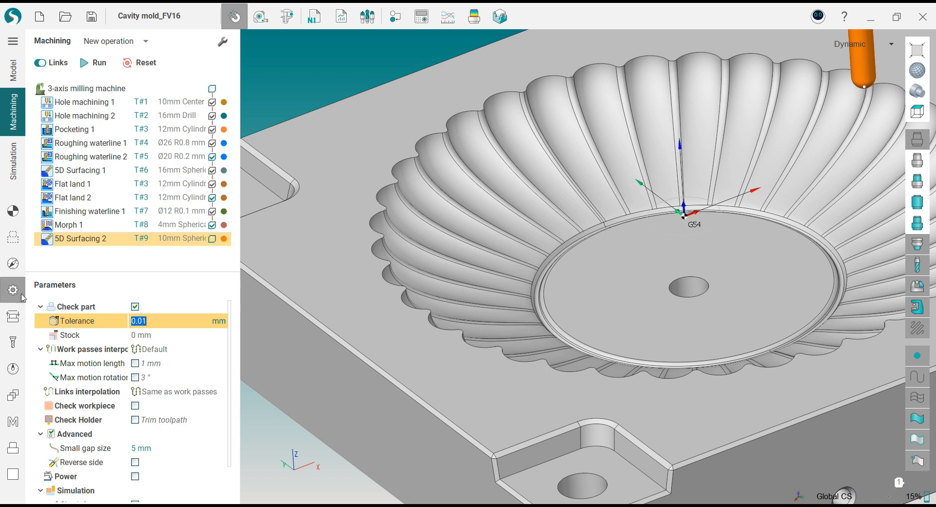
- Recalculate the 5D Surfacing 2 toolpath and examine its link moves around the fluted cavity
click(15, 264)
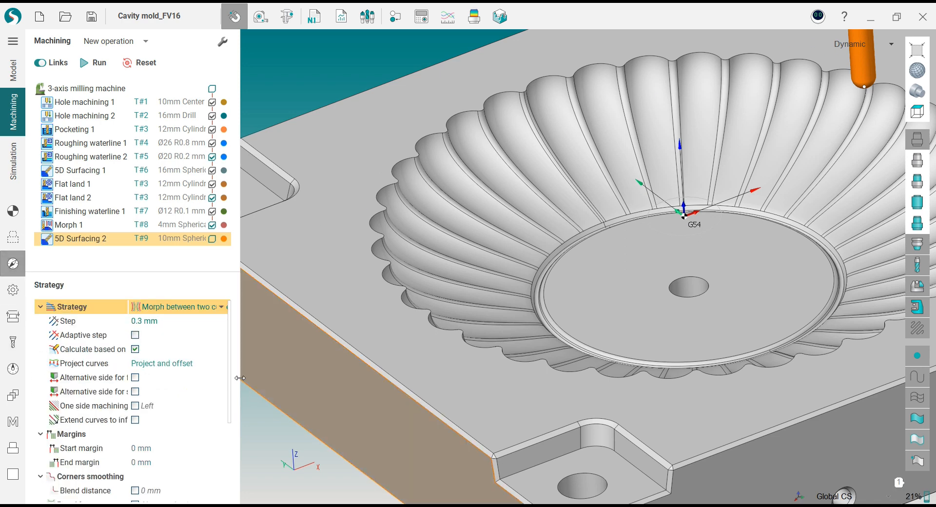
scroll(233, 460, down, 5)
scroll(233, 470, up, 5)
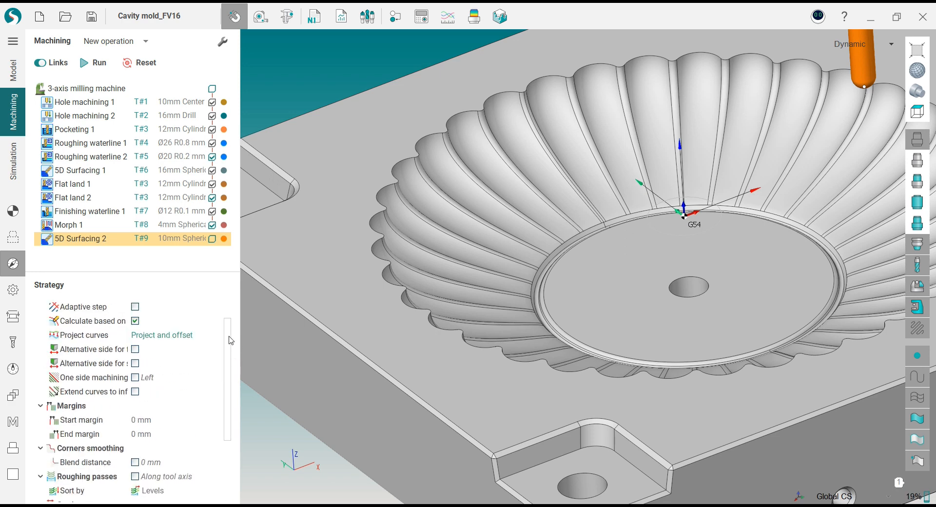
click(13, 211)
click(100, 63)
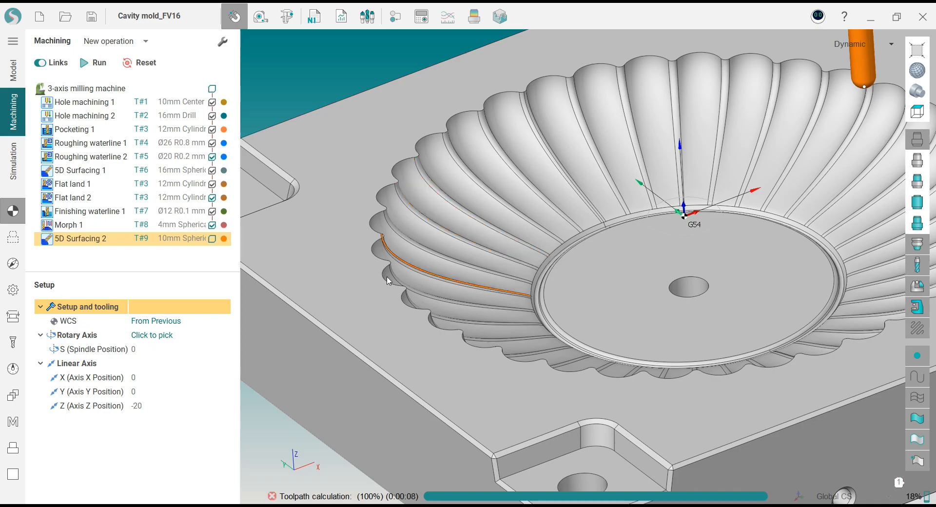
scroll(401, 273, down, 3)
scroll(722, 192, up, 4)
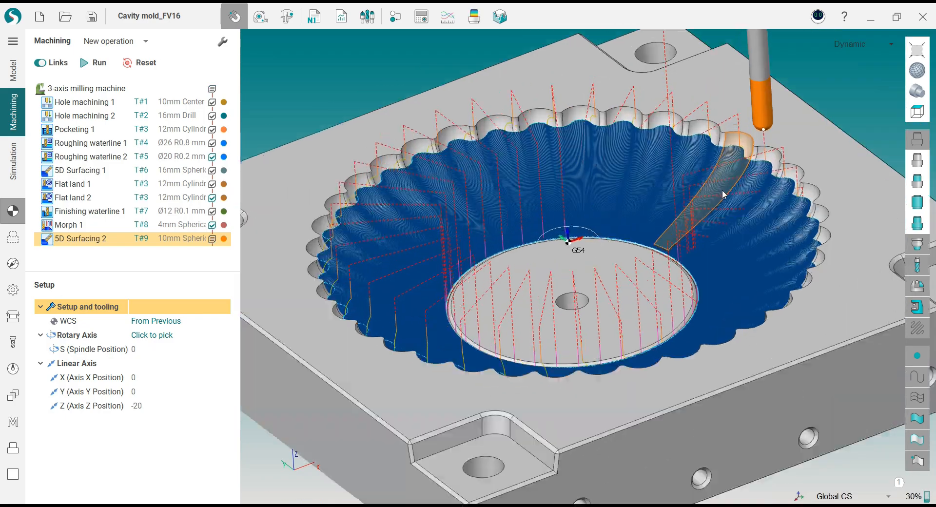
middle_drag(722, 195, 770, 197)
scroll(713, 194, down, 3)
middle_drag(652, 225, 655, 234)
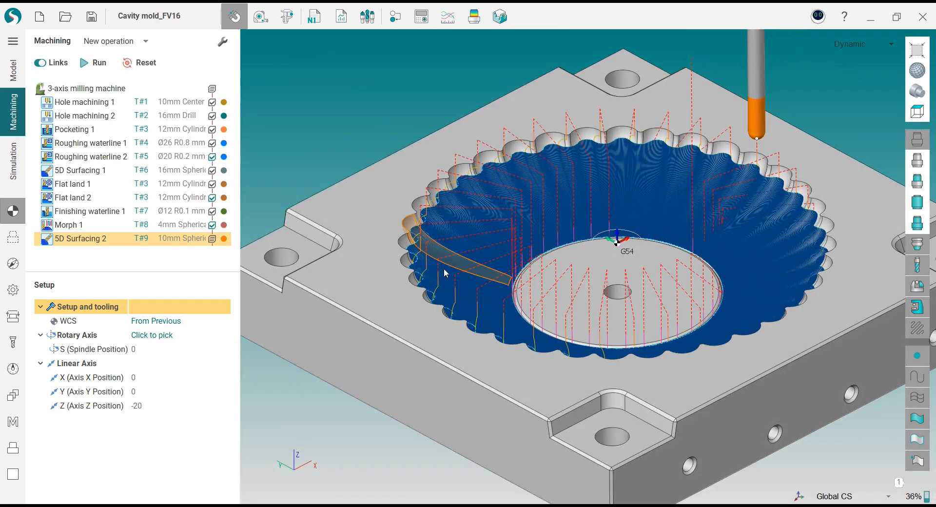
middle_drag(526, 275, 483, 276)
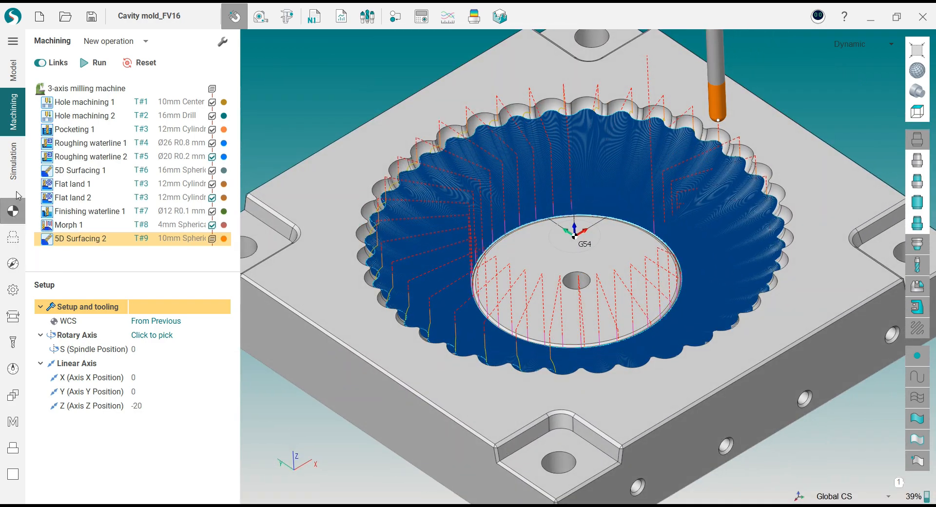
- Simulate 5D Surfacing 2 and examine the deviation color map on the newly machined flutes
click(18, 175)
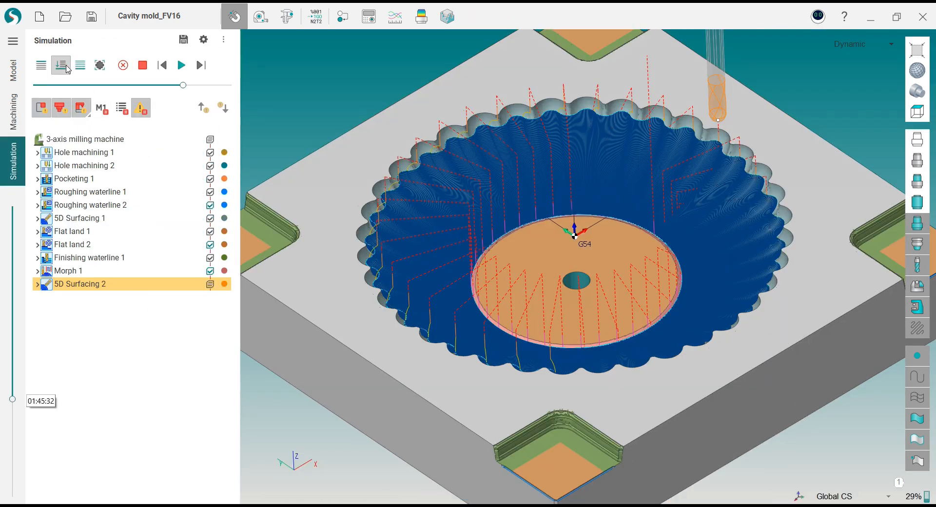
click(184, 74)
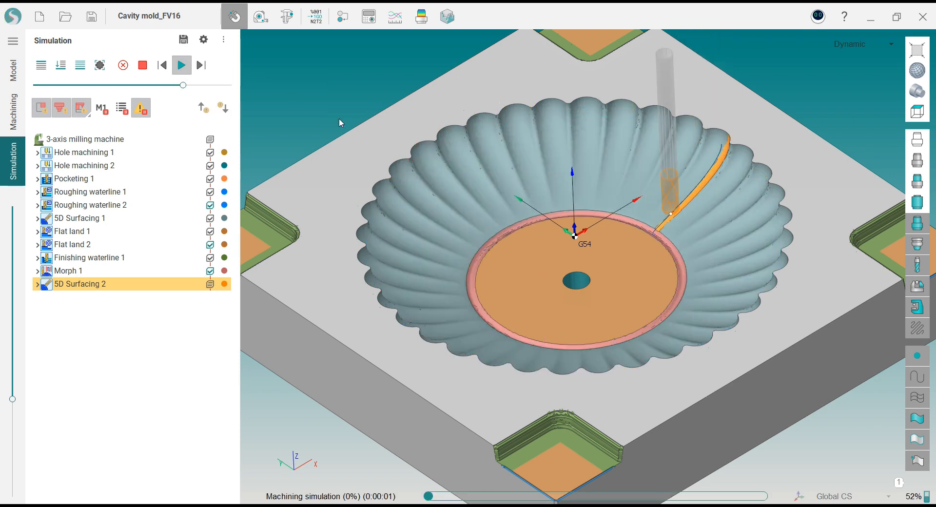
click(423, 18)
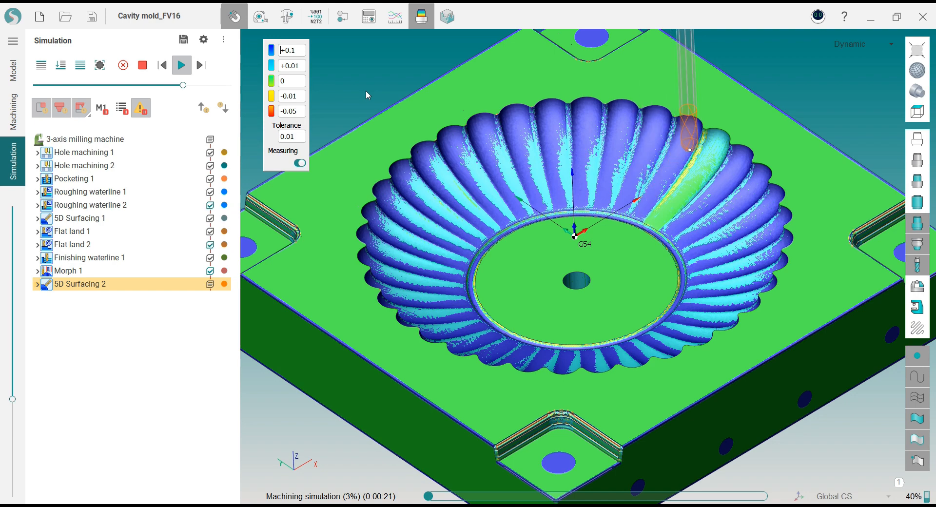
scroll(668, 215, up, 2)
middle_drag(667, 215, 530, 196)
scroll(662, 226, down, 3)
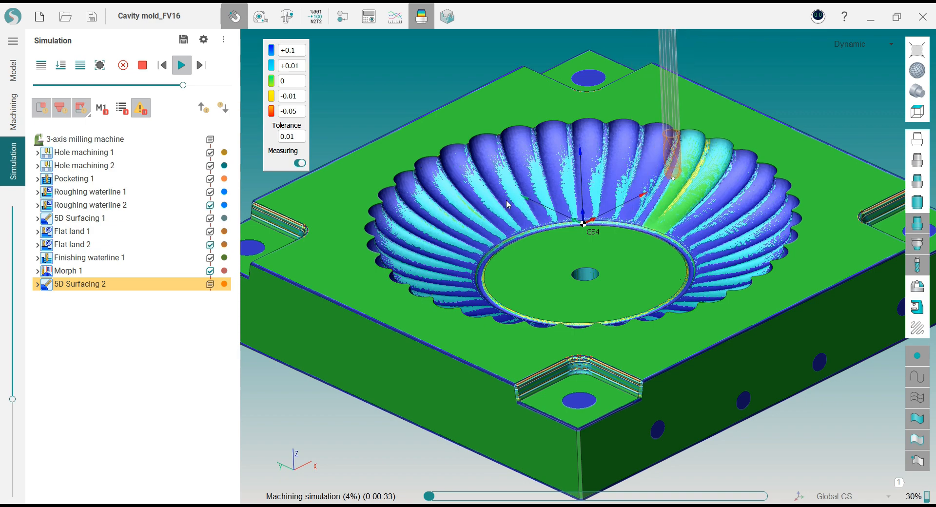
middle_drag(507, 201, 505, 221)
scroll(505, 221, down, 2)
middle_drag(526, 259, 531, 268)
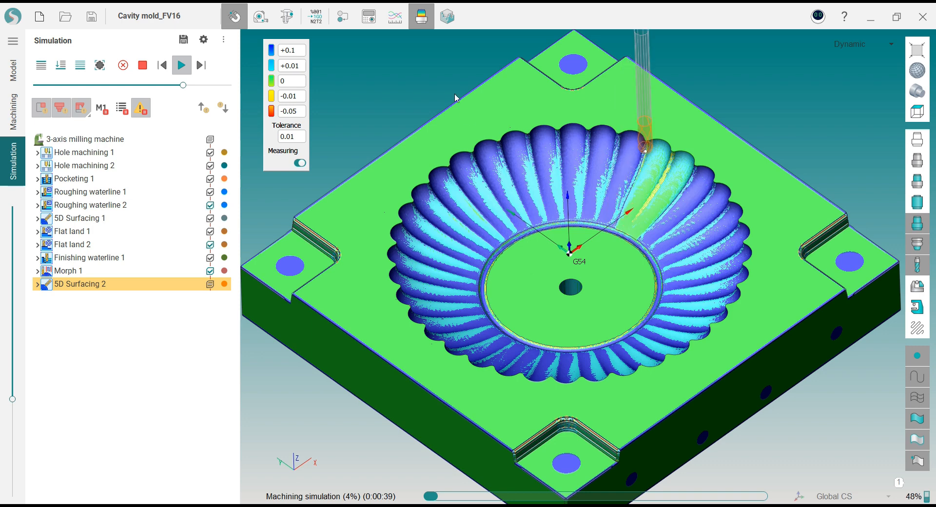
click(426, 22)
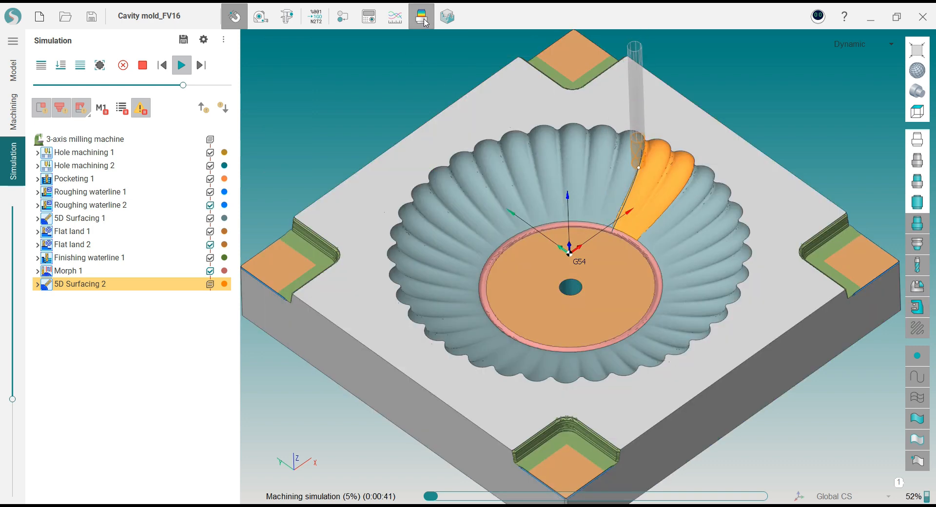
- Return to the machining operations and examine the 5D Surfacing 2 toolpath where the fluted wall meets the cavity floor
click(16, 112)
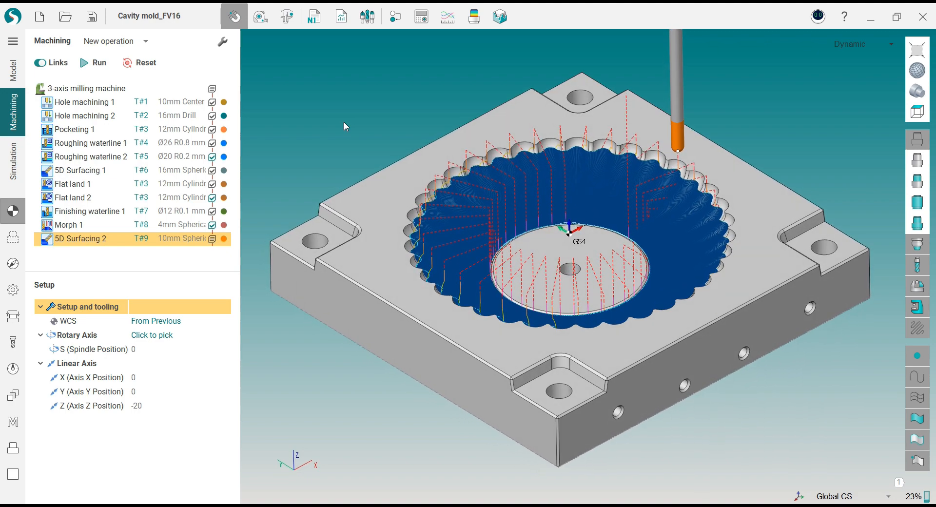
mouse_move(344, 132)
middle_down()
mouse_move(358, 197)
mouse_move(352, 219)
mouse_move(339, 130)
mouse_move(327, 118)
mouse_move(346, 134)
mouse_move(335, 124)
middle_up()
scroll(493, 246, up, 10)
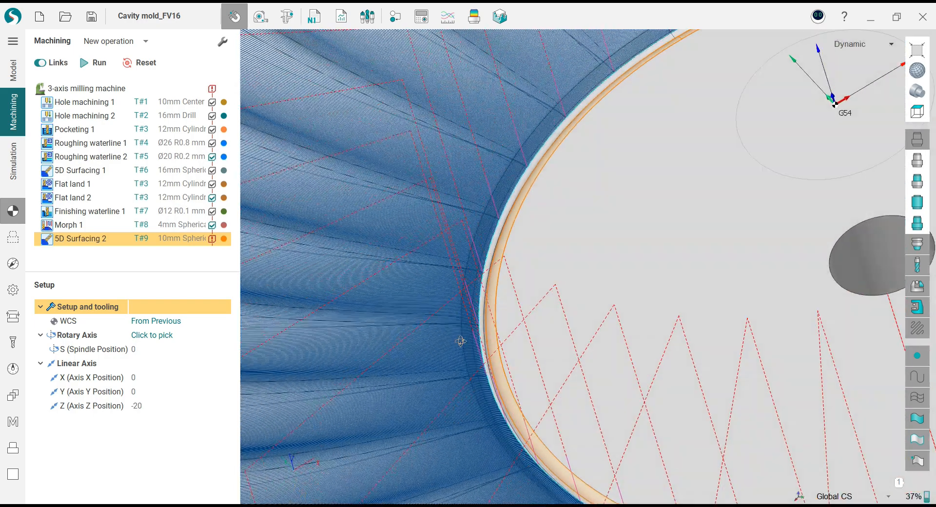
middle_drag(460, 341, 489, 329)
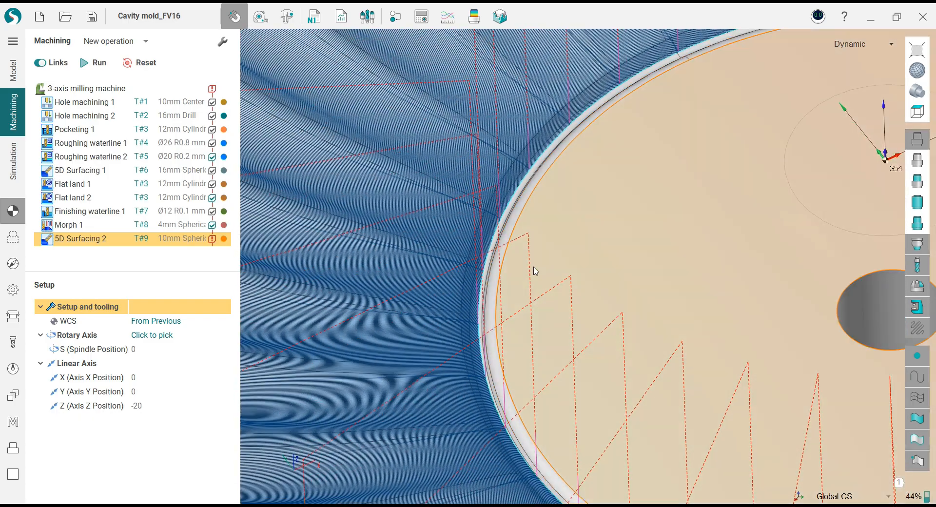
scroll(516, 268, down, 4)
scroll(516, 268, down, 6)
middle_drag(451, 279, 482, 255)
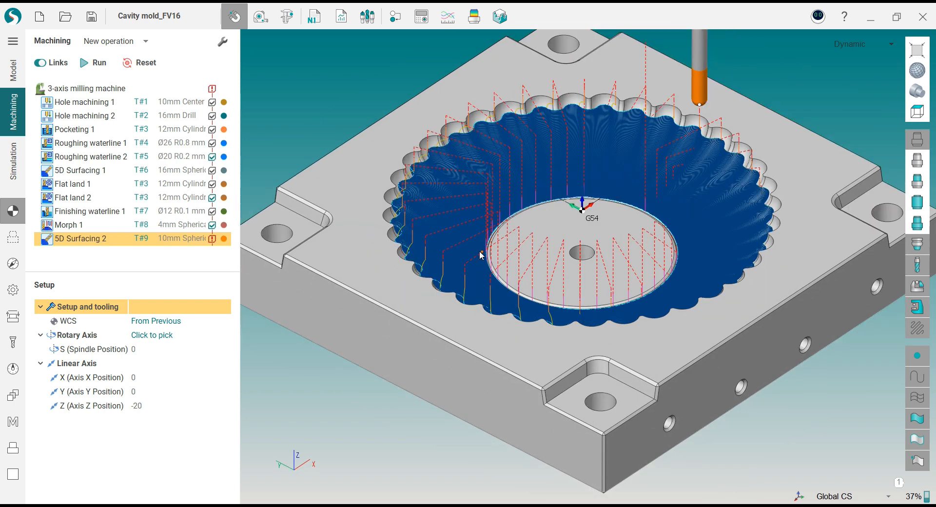
scroll(479, 252, down, 2)
middle_drag(340, 119, 352, 145)
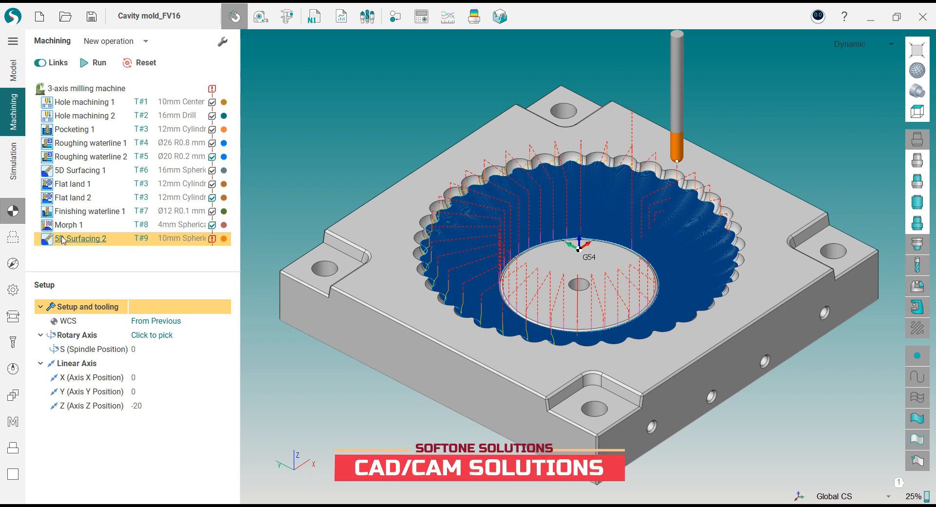
- Check the simulation status details of the 5D Surfacing 2 operation
click(12, 172)
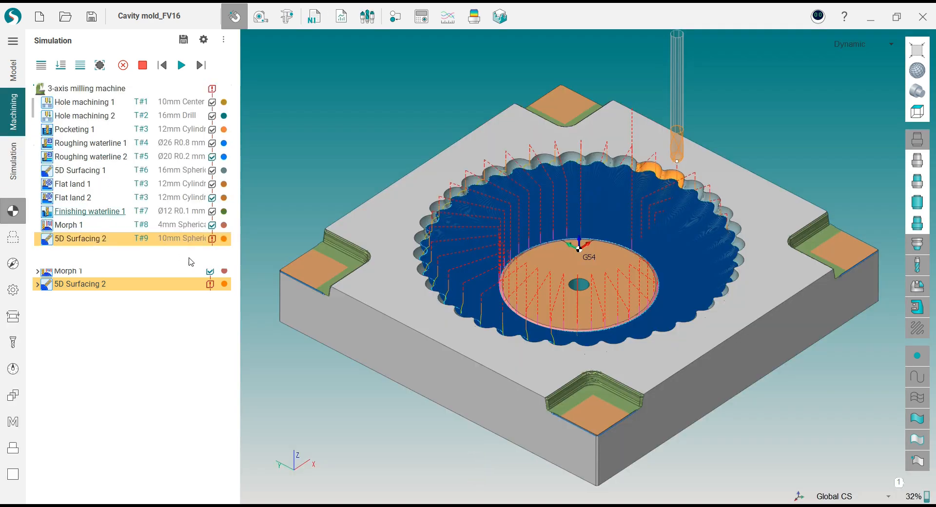
click(211, 241)
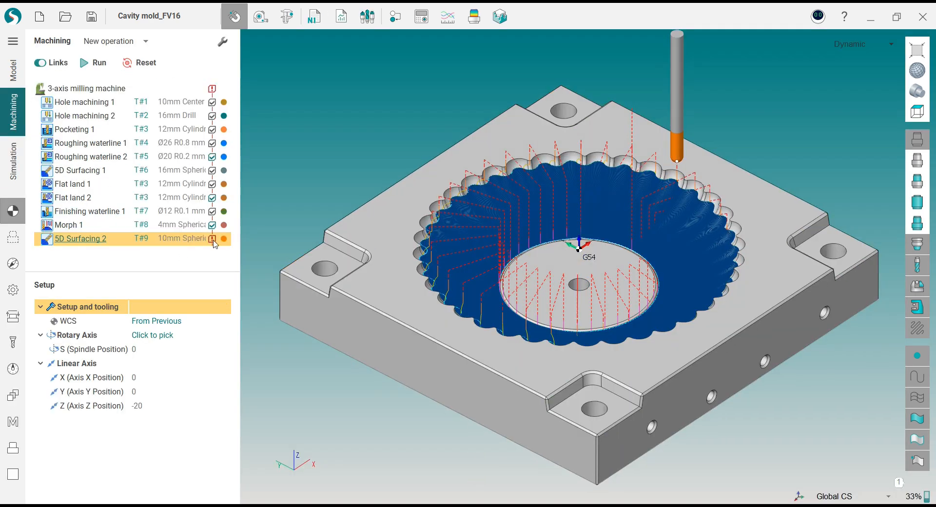
mouse_move(213, 240)
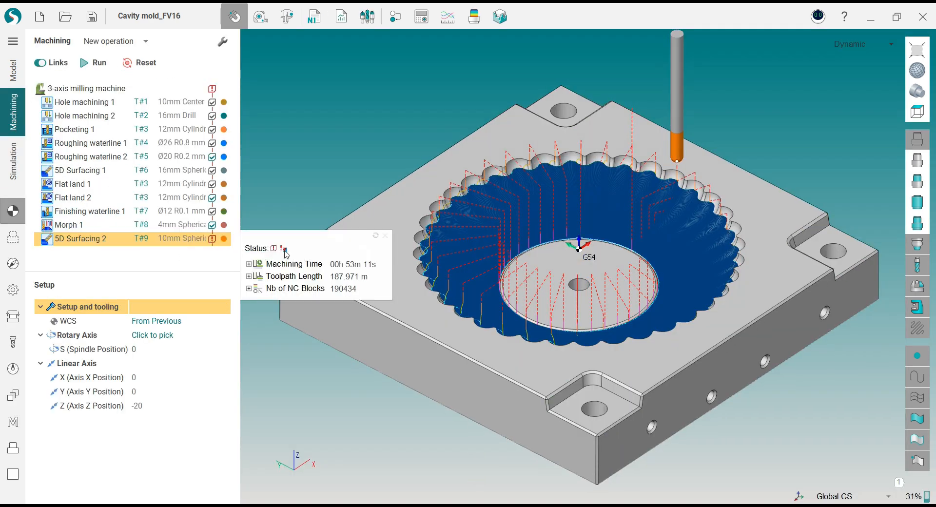
mouse_move(285, 251)
- Review the strategy of 5D Surfacing 2 and turn off Check for gouges in its simulation parameters
click(13, 263)
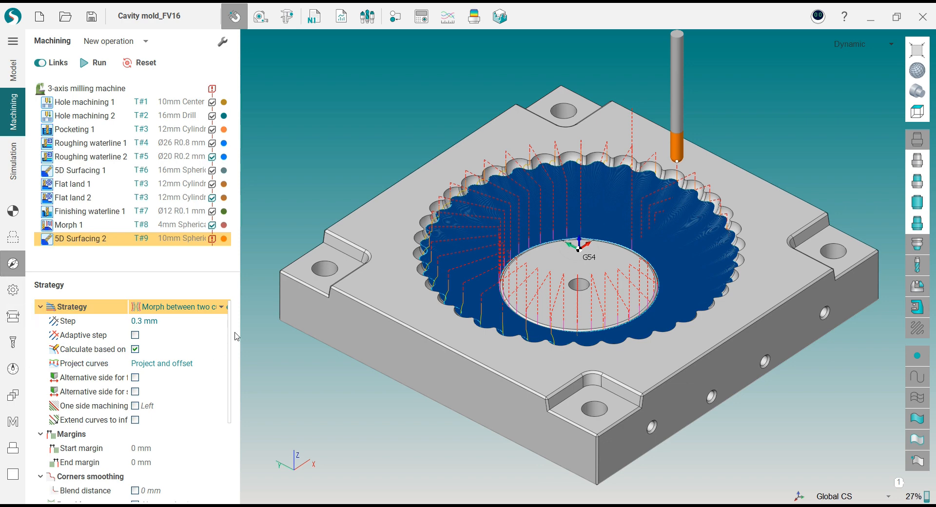
drag(229, 336, 234, 451)
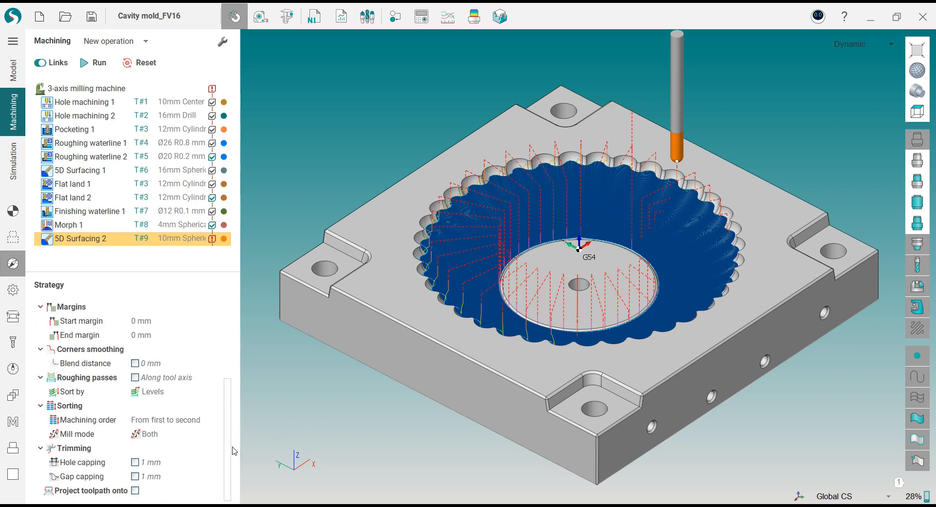
click(13, 290)
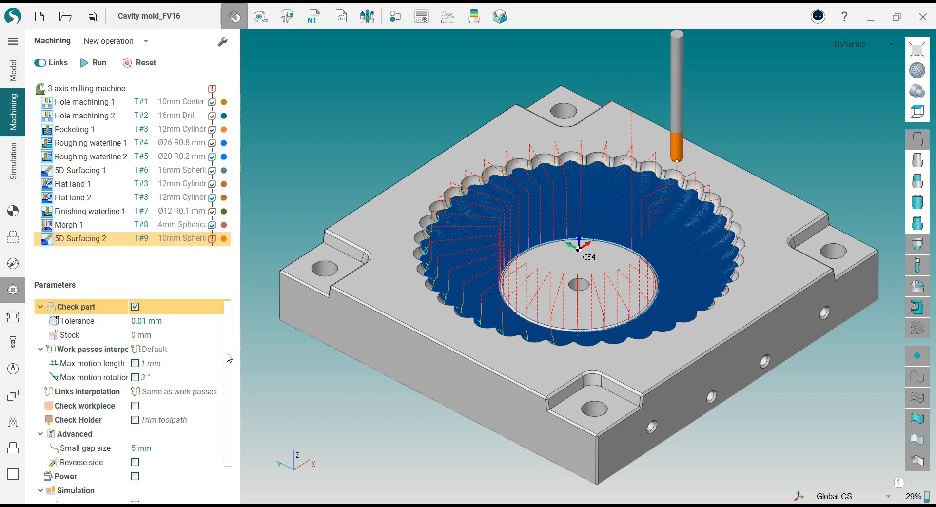
scroll(229, 358, down, 1)
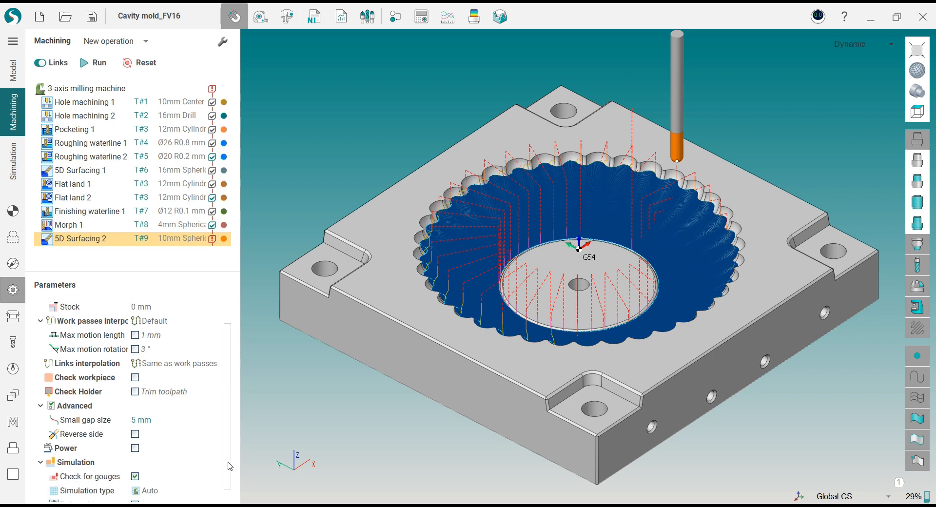
click(136, 475)
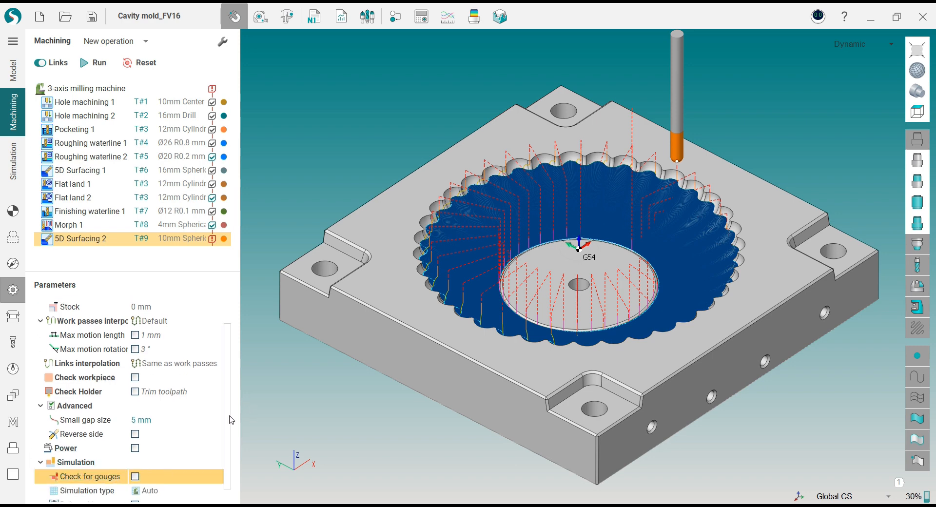
scroll(232, 419, down, 1)
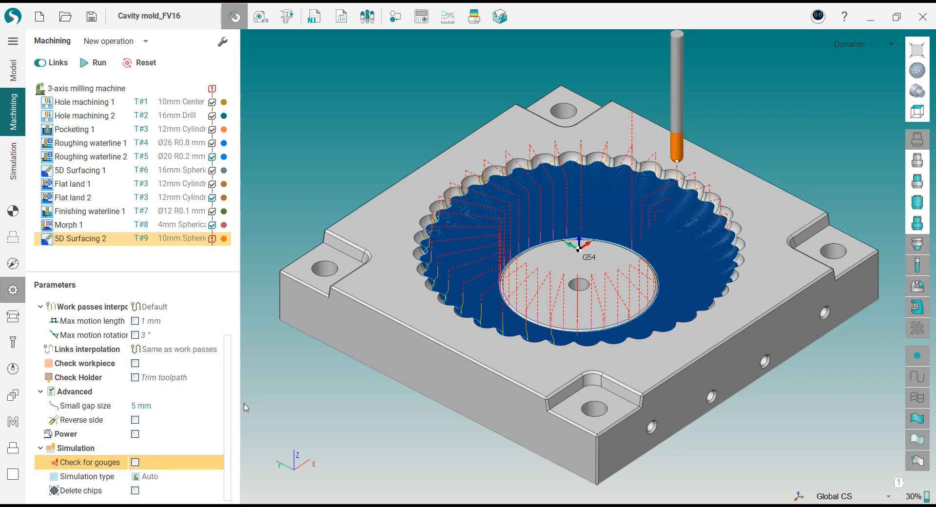
click(24, 204)
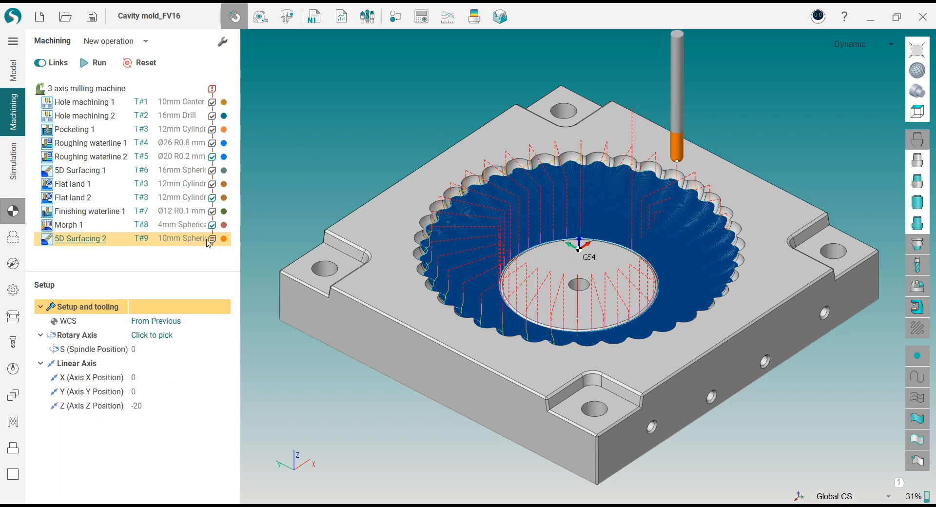
- Reset the 5D Surfacing 2 toolpath and recalculate it
middle_drag(391, 165, 382, 148)
click(132, 62)
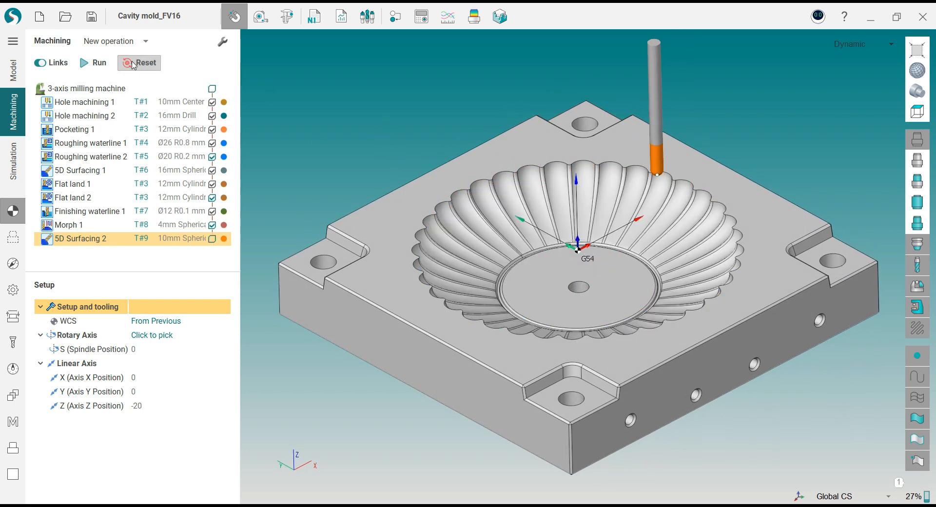
click(100, 64)
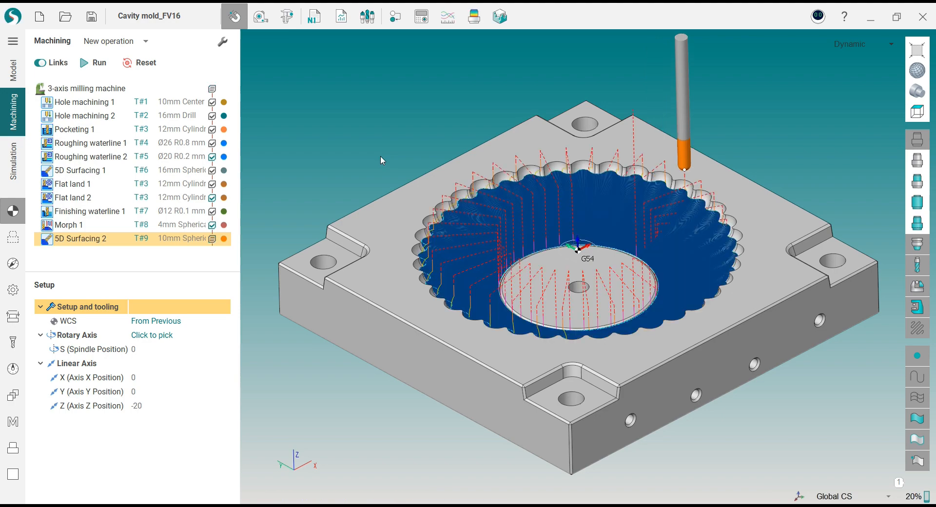
- Hide the part to examine the passes and link moves of 5D Surfacing 2 along the inner rim, and show the part again
mouse_move(381, 156)
right_down()
mouse_move(376, 253)
mouse_move(369, 141)
mouse_move(381, 171)
right_up()
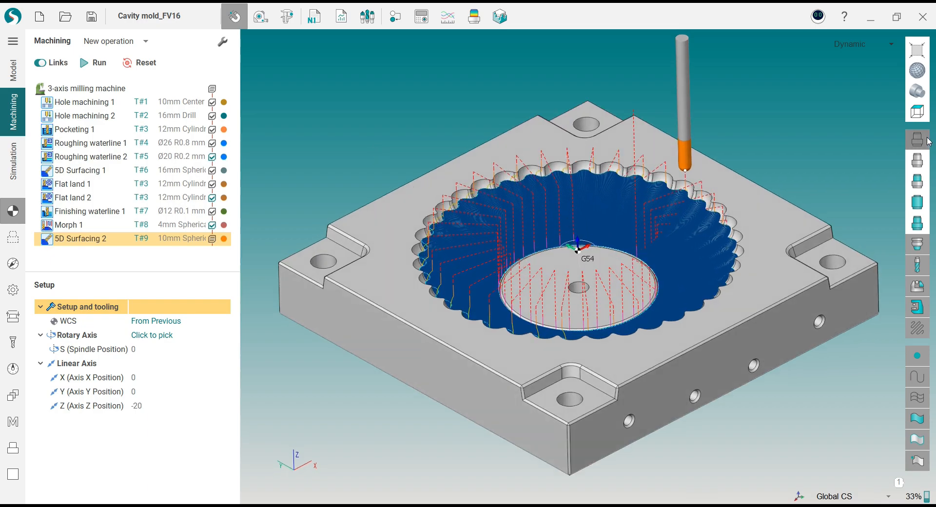
scroll(604, 236, up, 10)
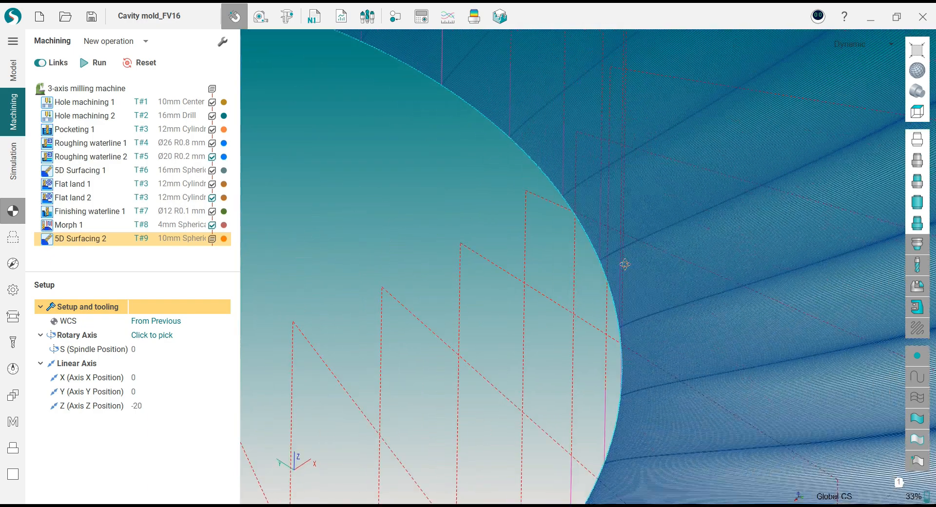
right_drag(624, 265, 512, 292)
scroll(521, 299, up, 6)
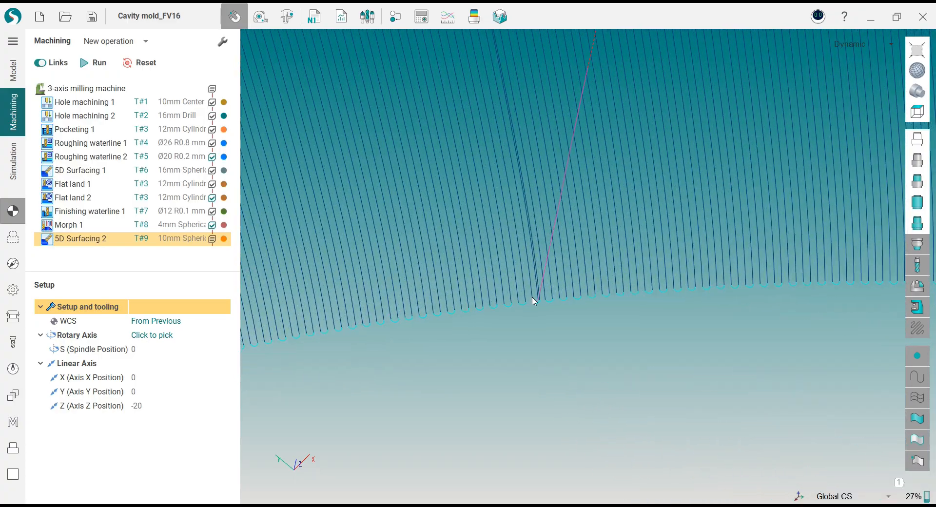
scroll(534, 220, down, 6)
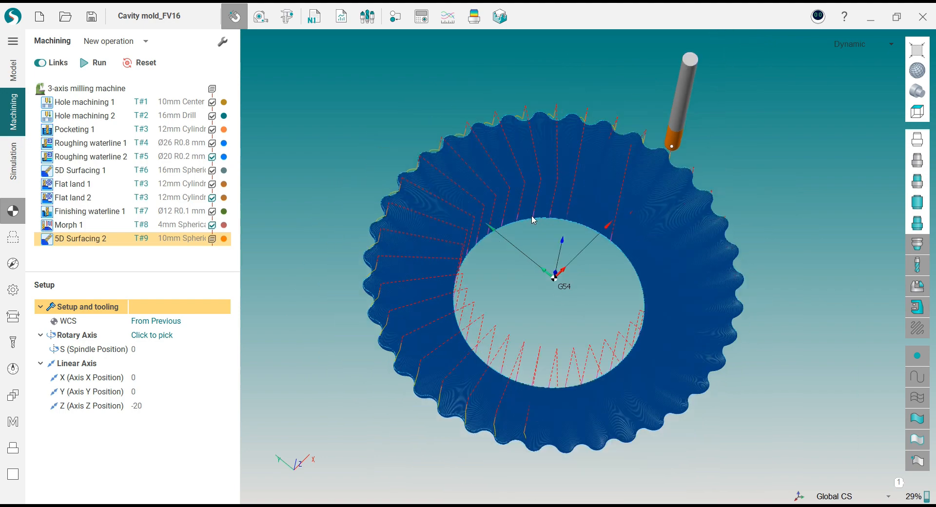
mouse_move(533, 220)
right_down()
mouse_move(480, 219)
mouse_move(476, 228)
right_up()
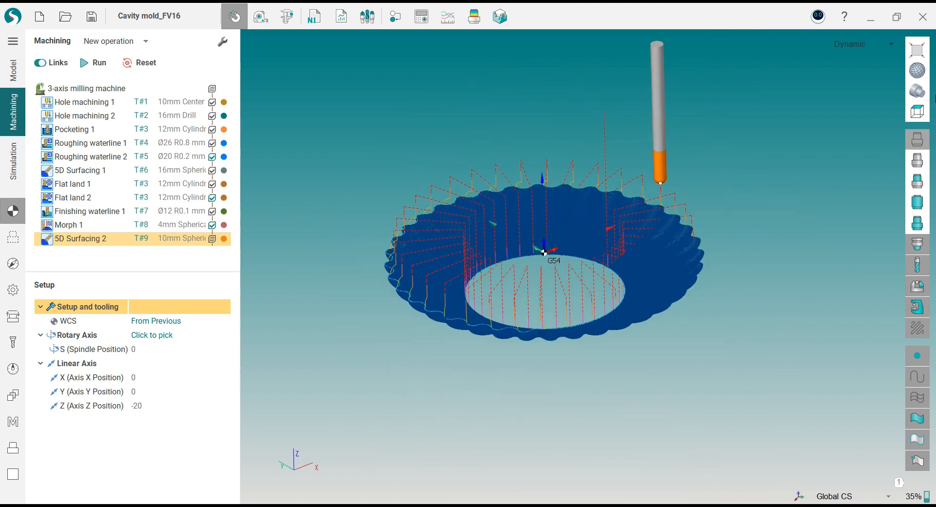
click(917, 140)
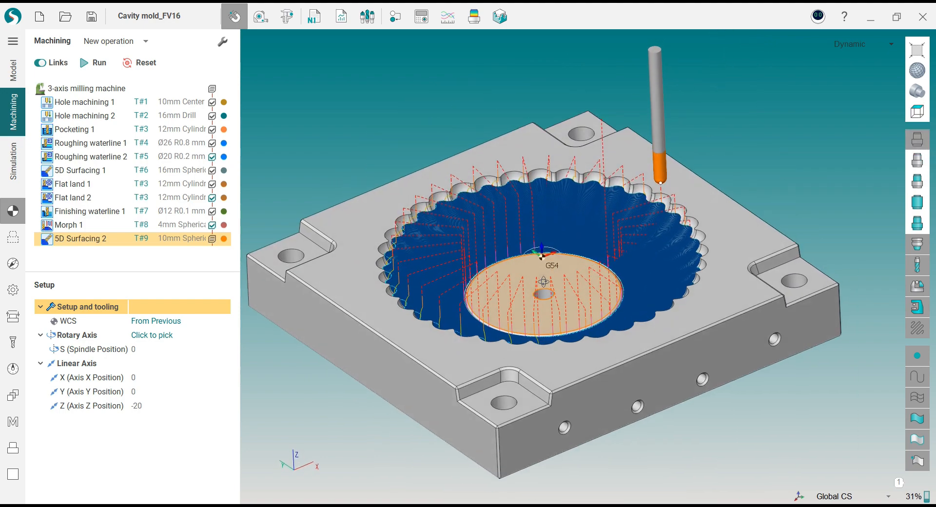
right_drag(544, 281, 559, 342)
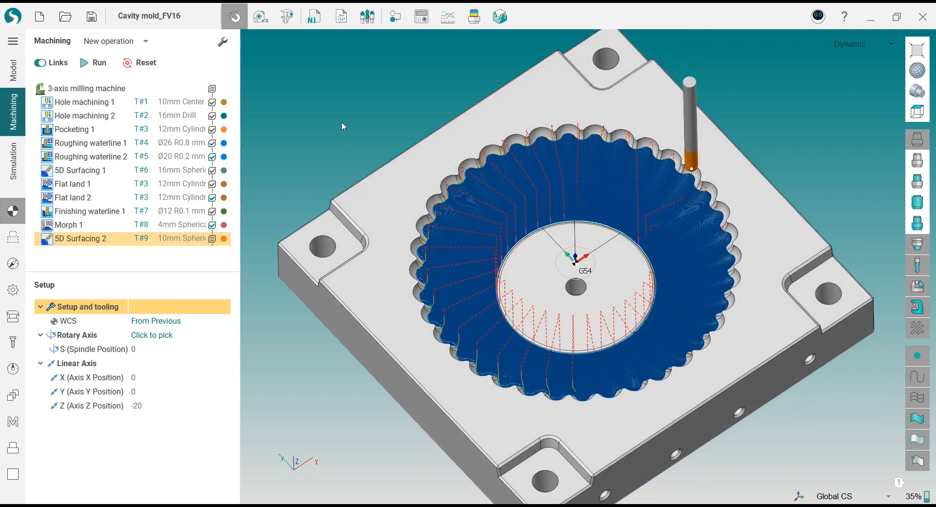